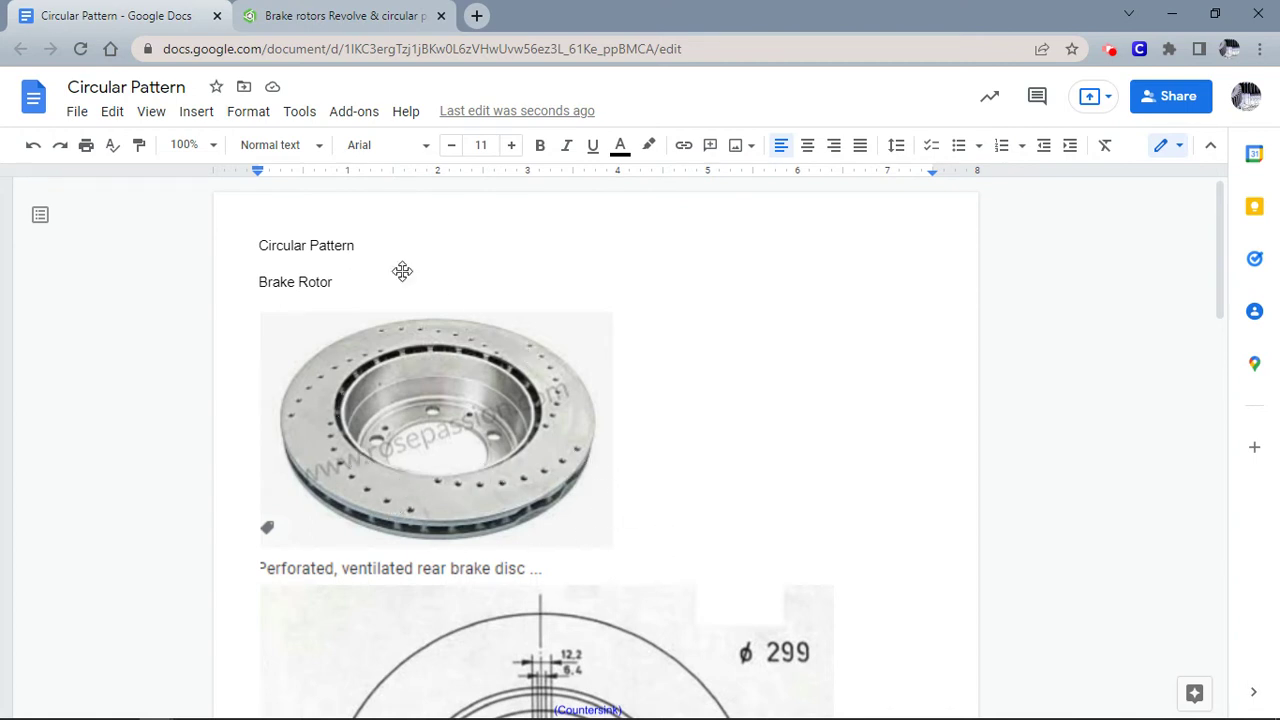
Pull the Onshape document into its own window and snap it beside the Google Docs drawings.
scroll(766, 514, "down", 4)
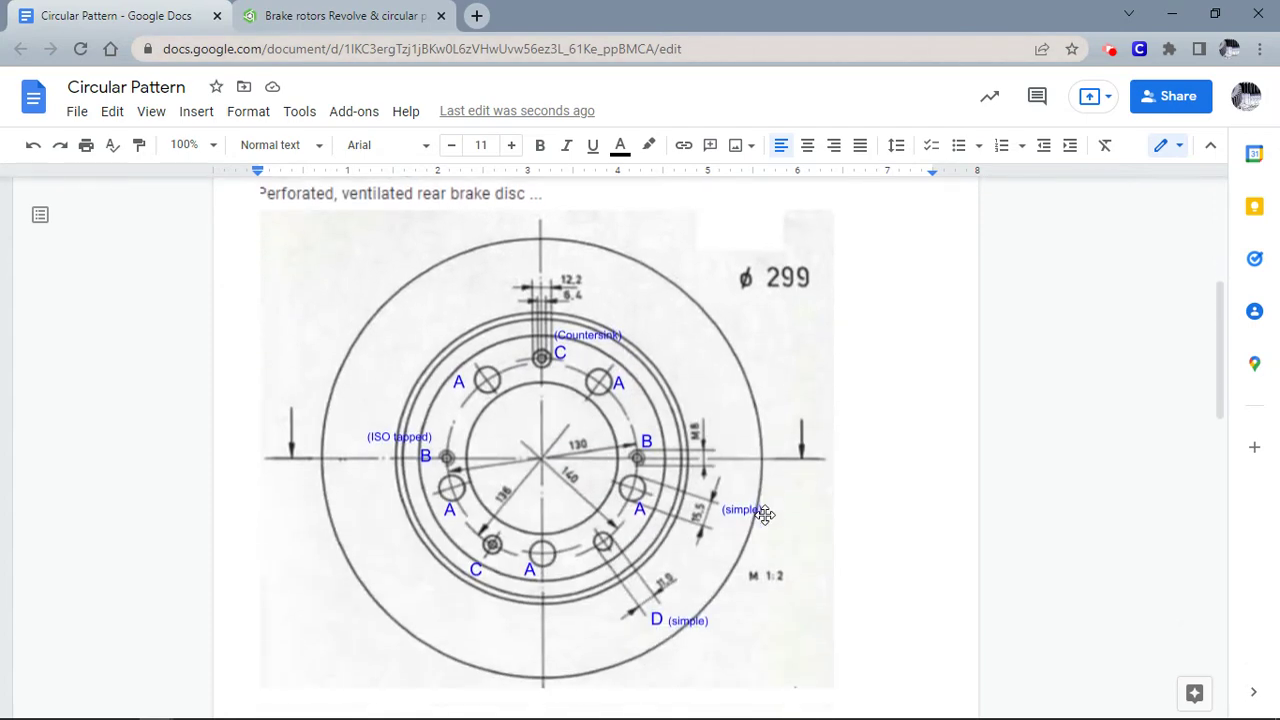
scroll(764, 513, "down", 5)
scroll(760, 516, "up", 5)
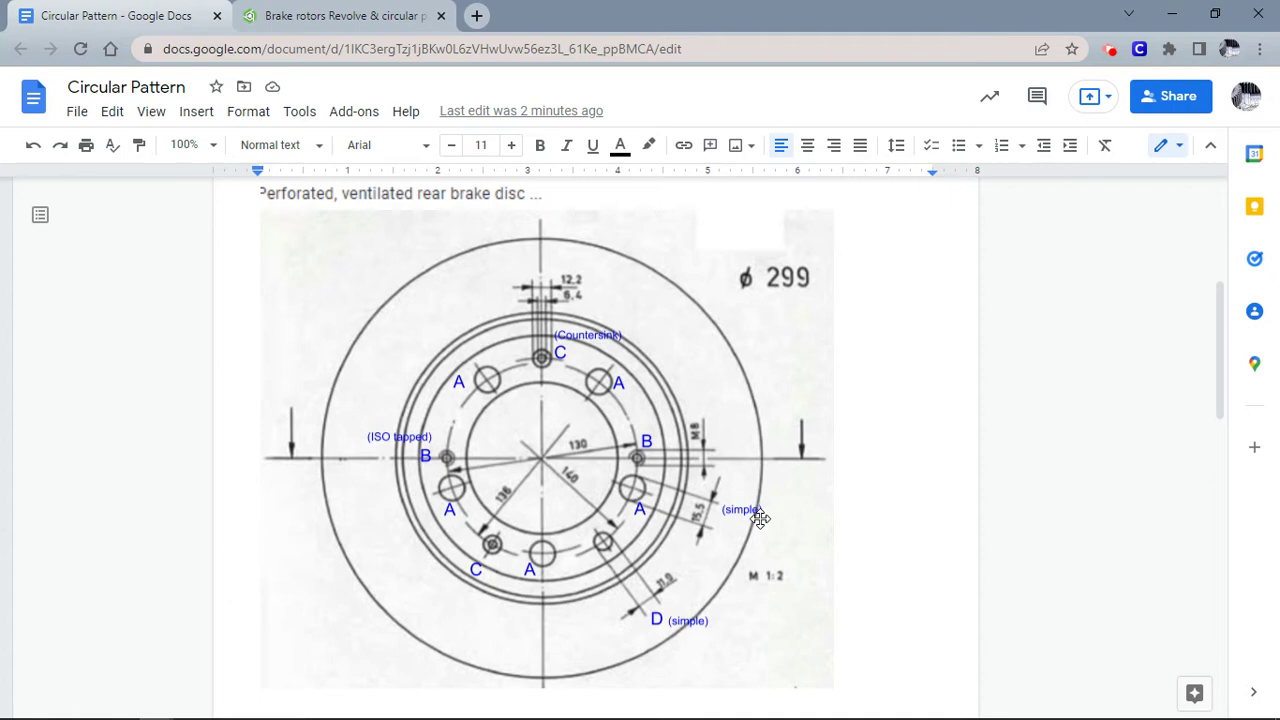
scroll(760, 516, "down", 5)
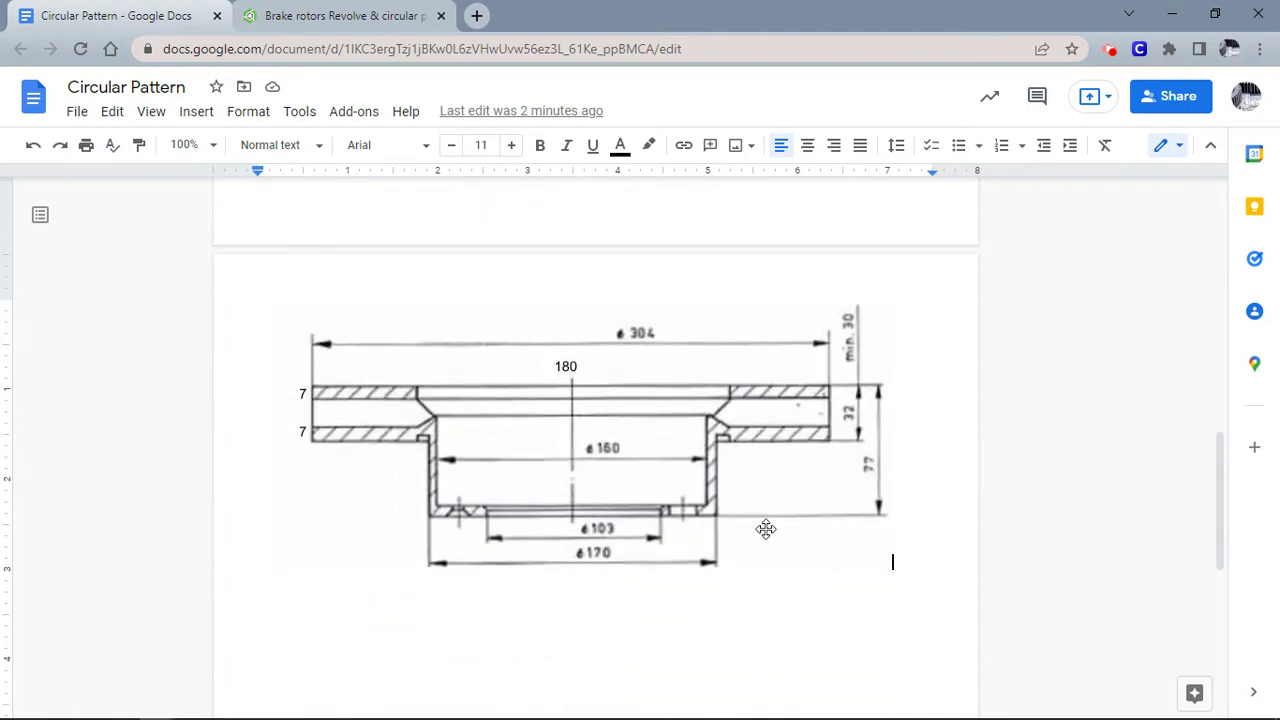
scroll(746, 572, "up", 6)
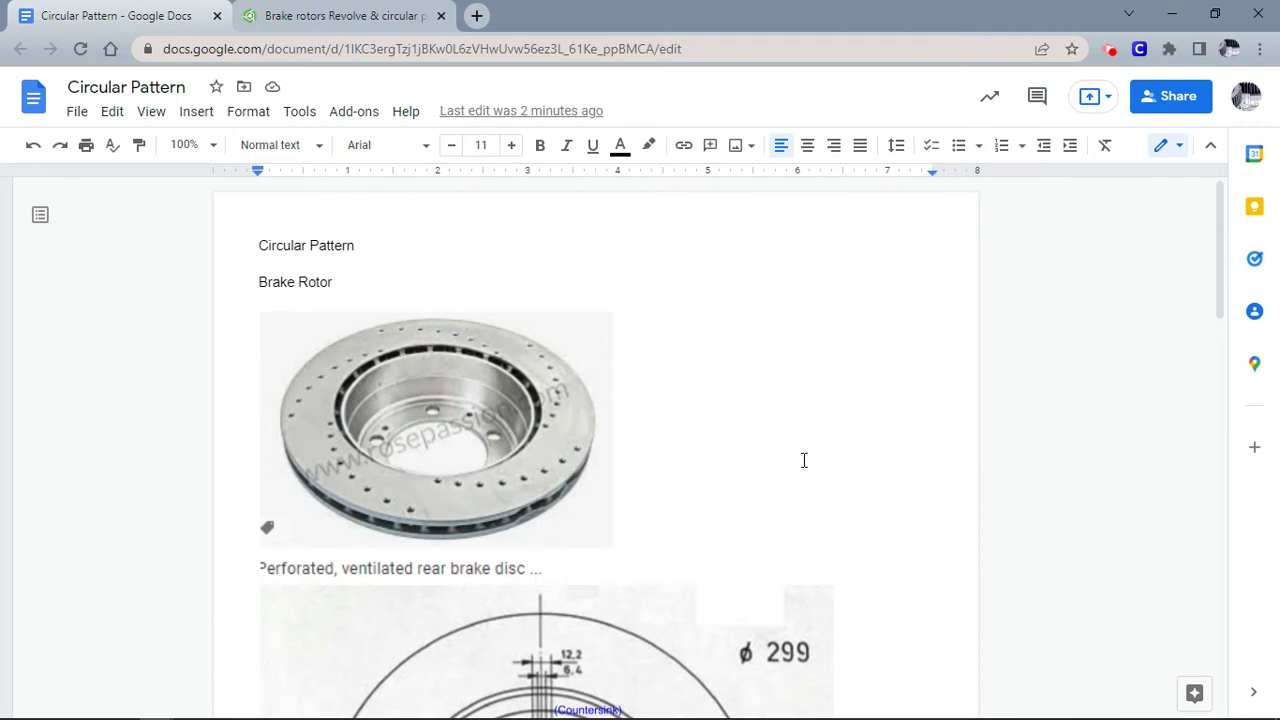
scroll(911, 505, "down", 6)
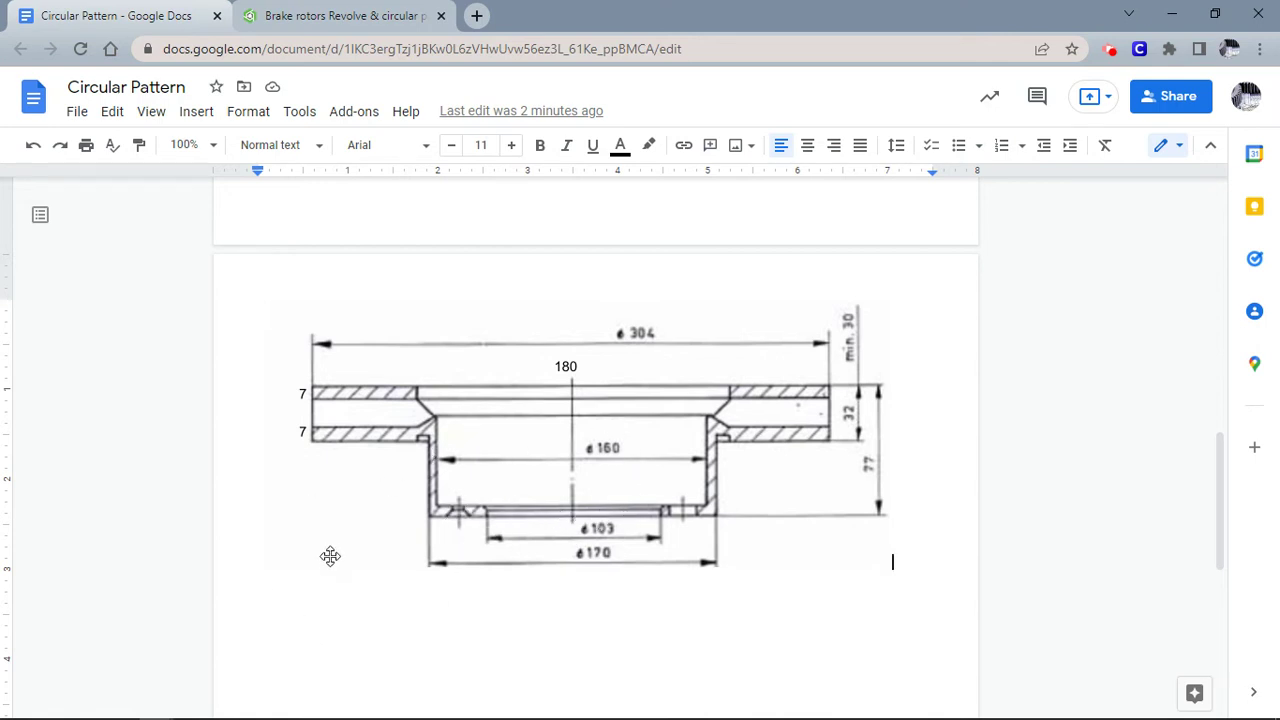
left_click_drag(345, 16, 1279, 300)
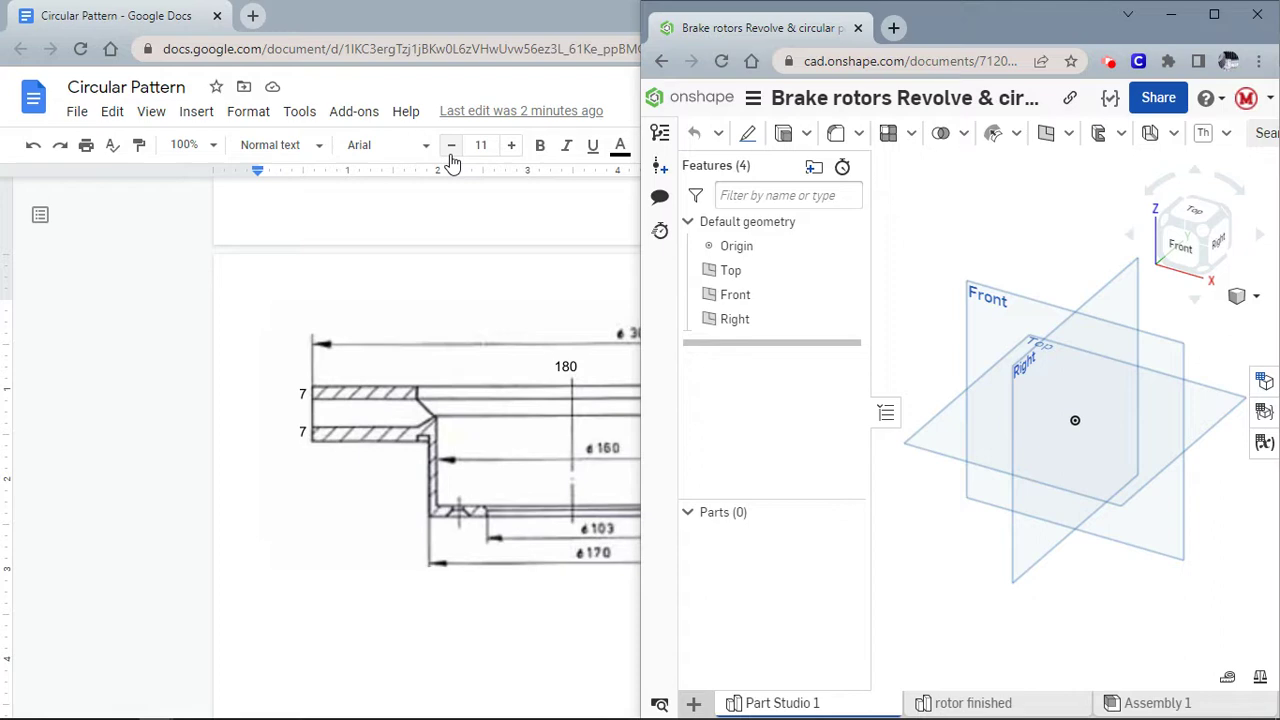
left_click(166, 150)
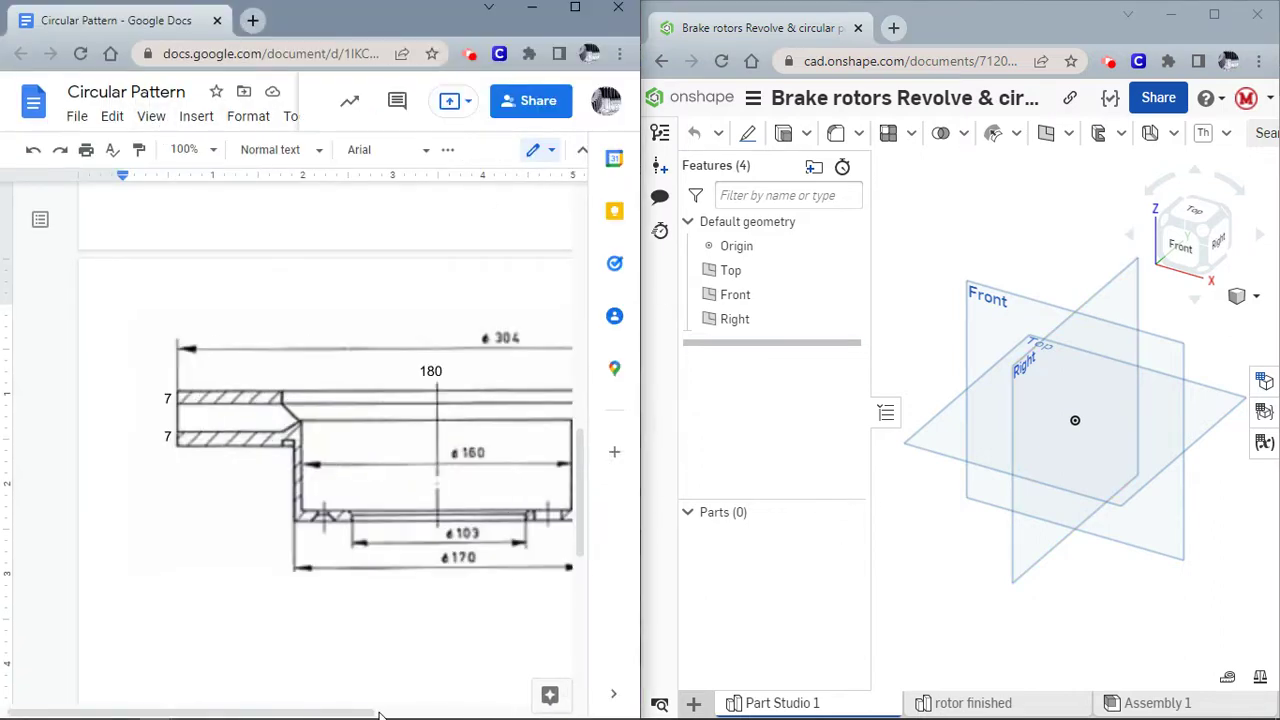
left_click_drag(352, 713, 429, 713)
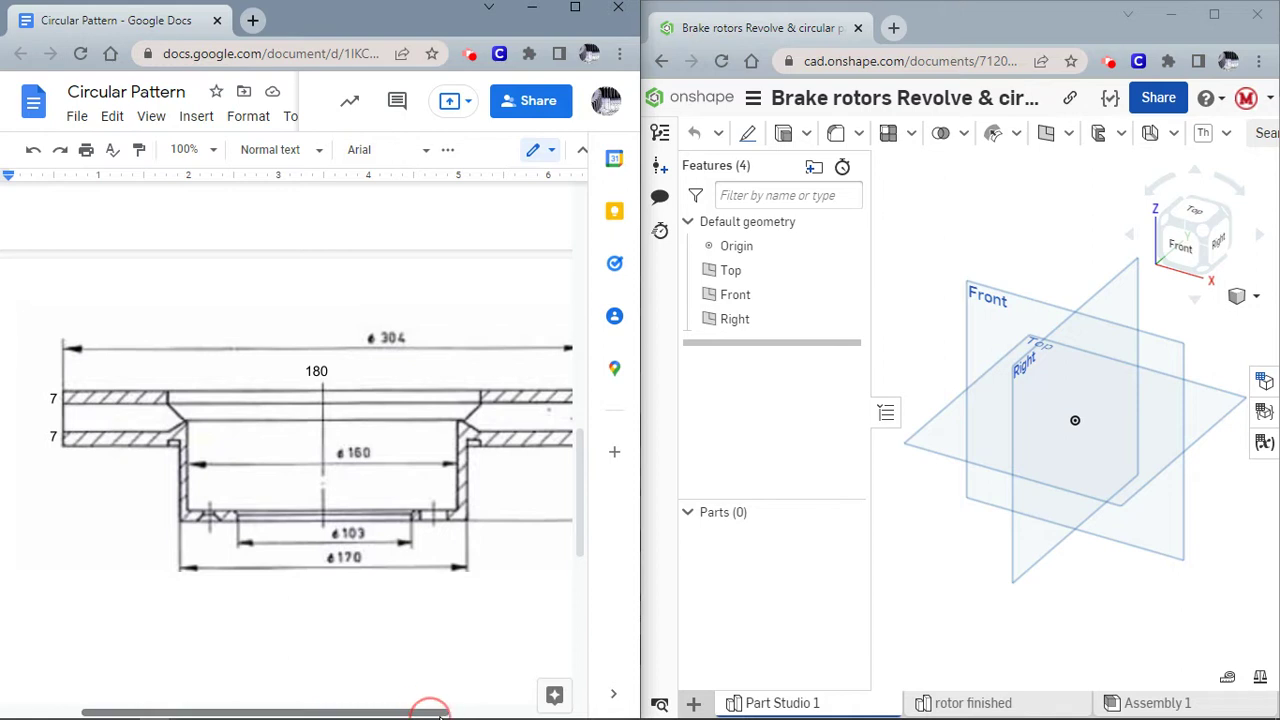
Start Sketch 1 on the Front plane and view it normal.
left_click(980, 360)
left_click(783, 133)
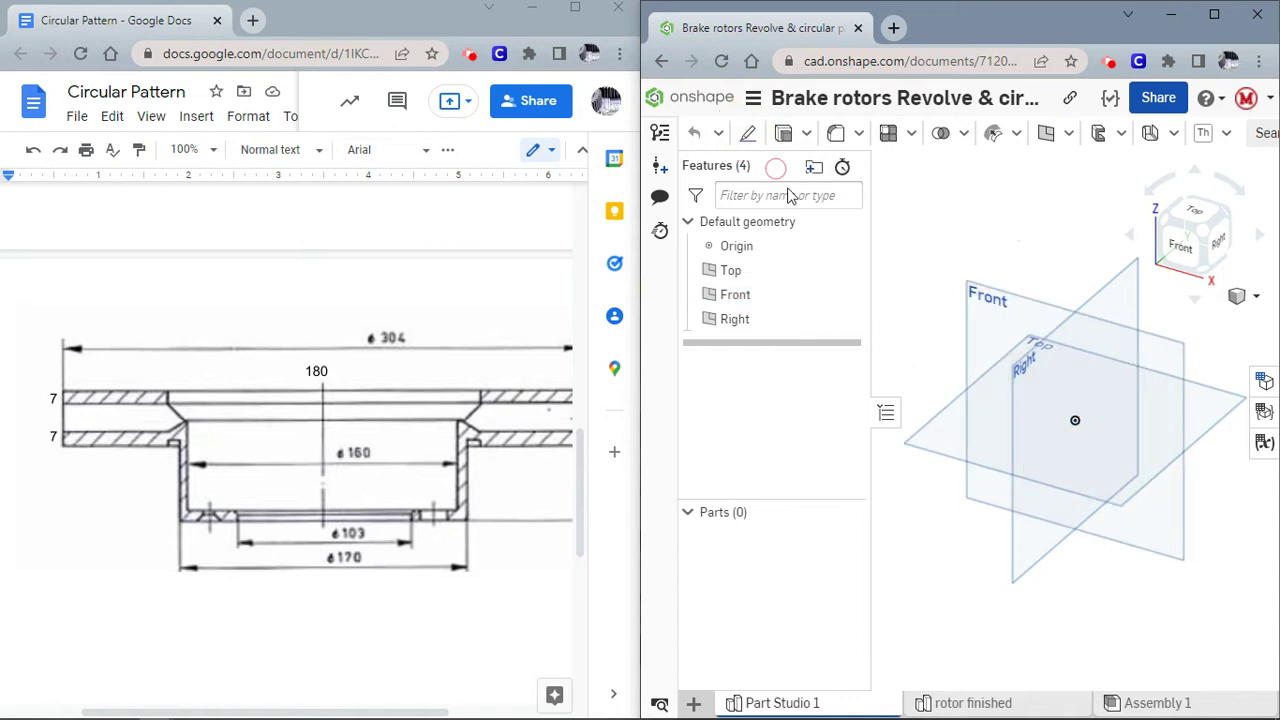
left_click(1172, 247)
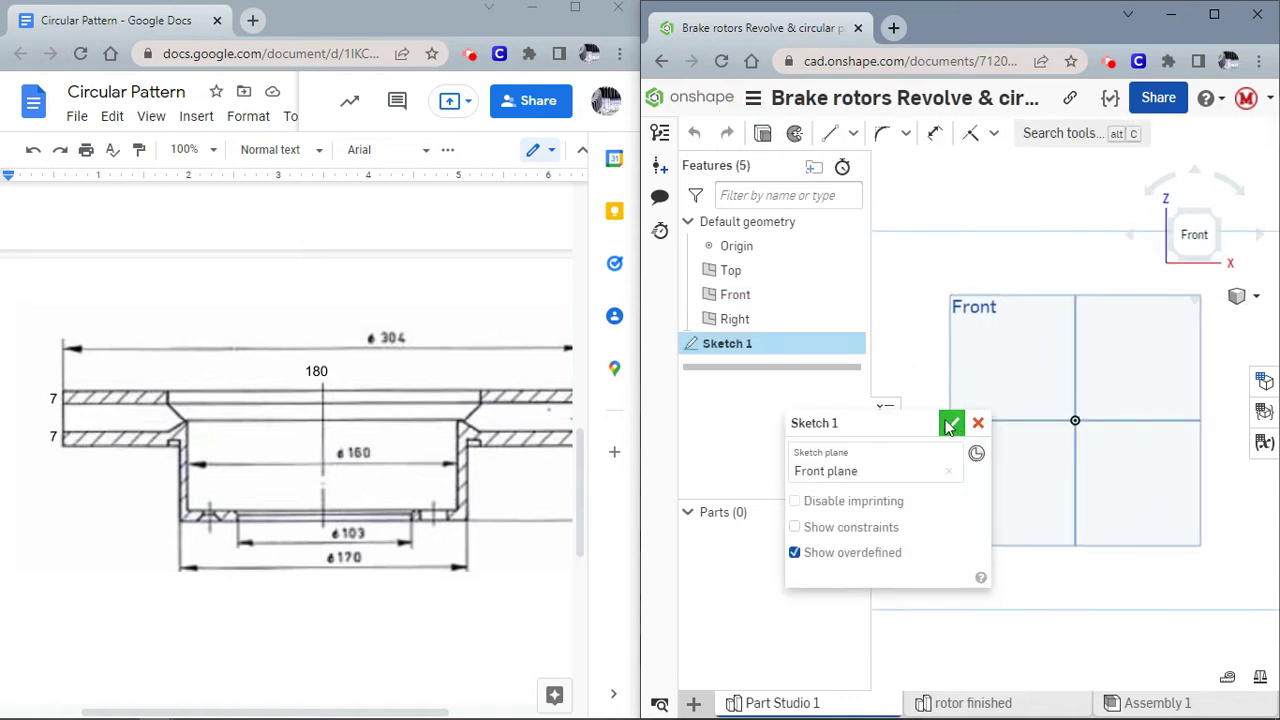
left_click_drag(810, 428, 702, 433)
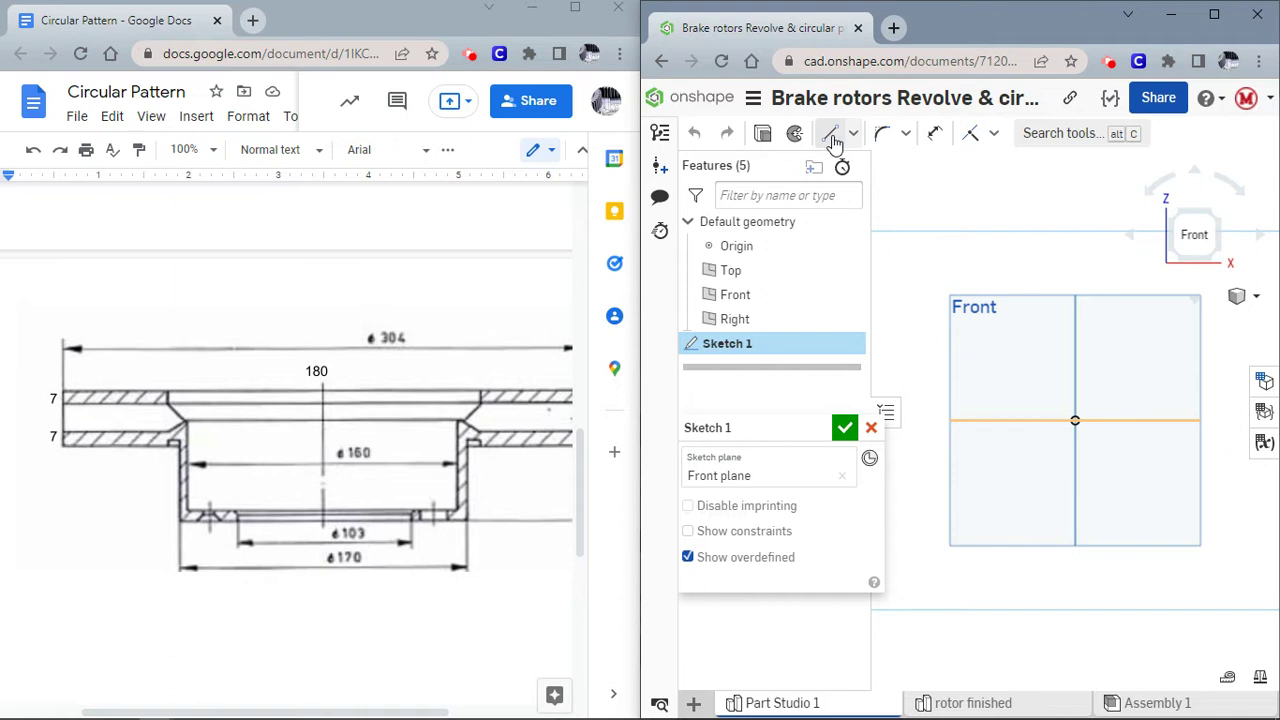
Draw a vertical construction line about 97.029 long down from the origin.
left_click(835, 140)
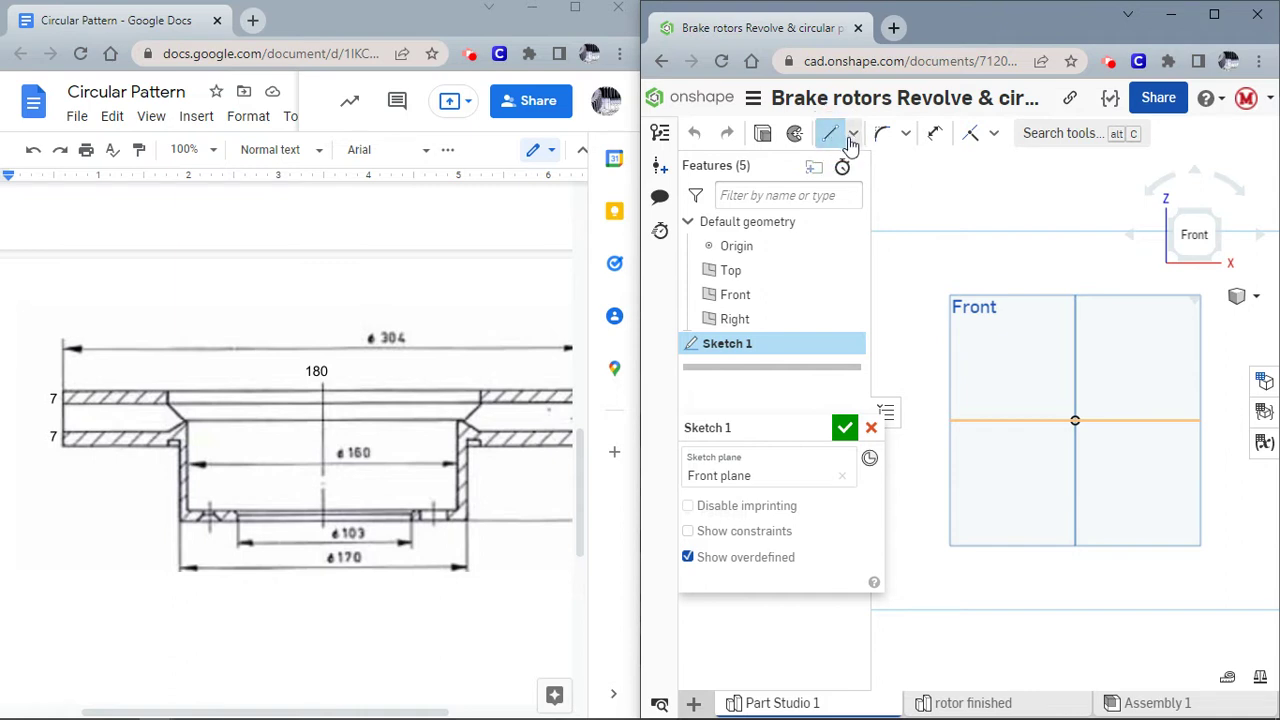
left_click(853, 134)
scroll(875, 540, "down", 3)
left_click(877, 604)
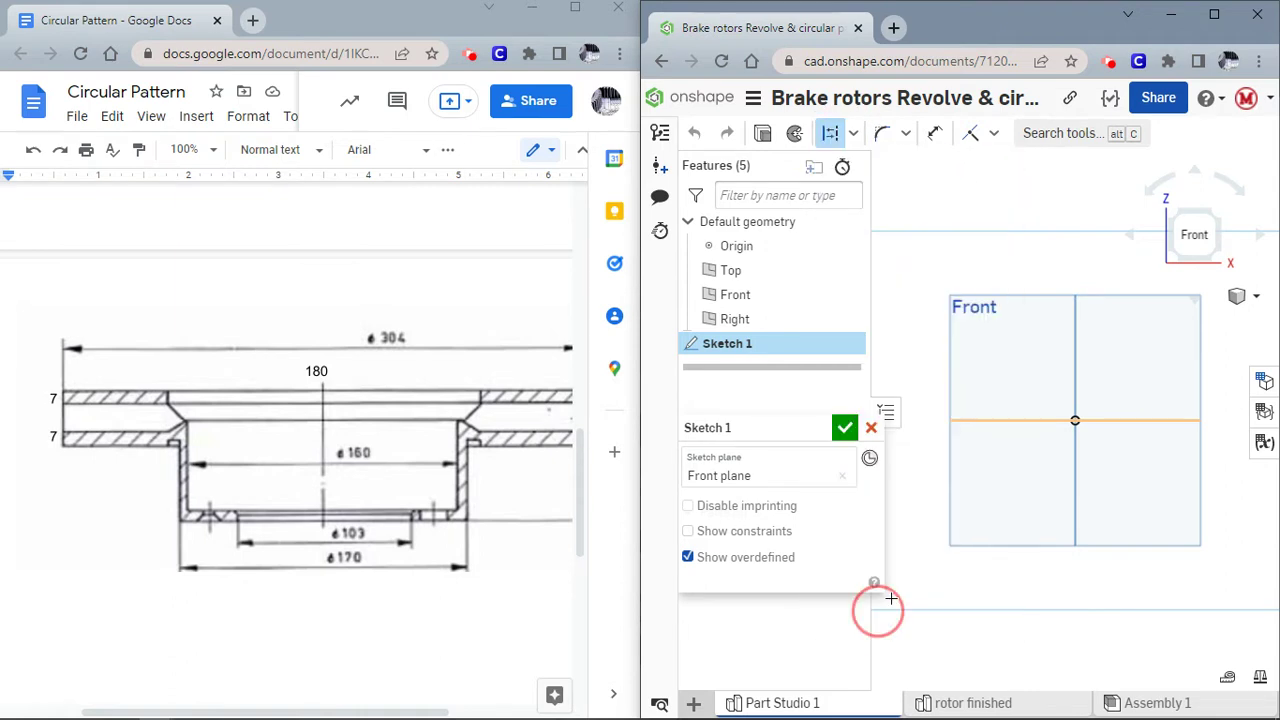
left_click(1075, 421)
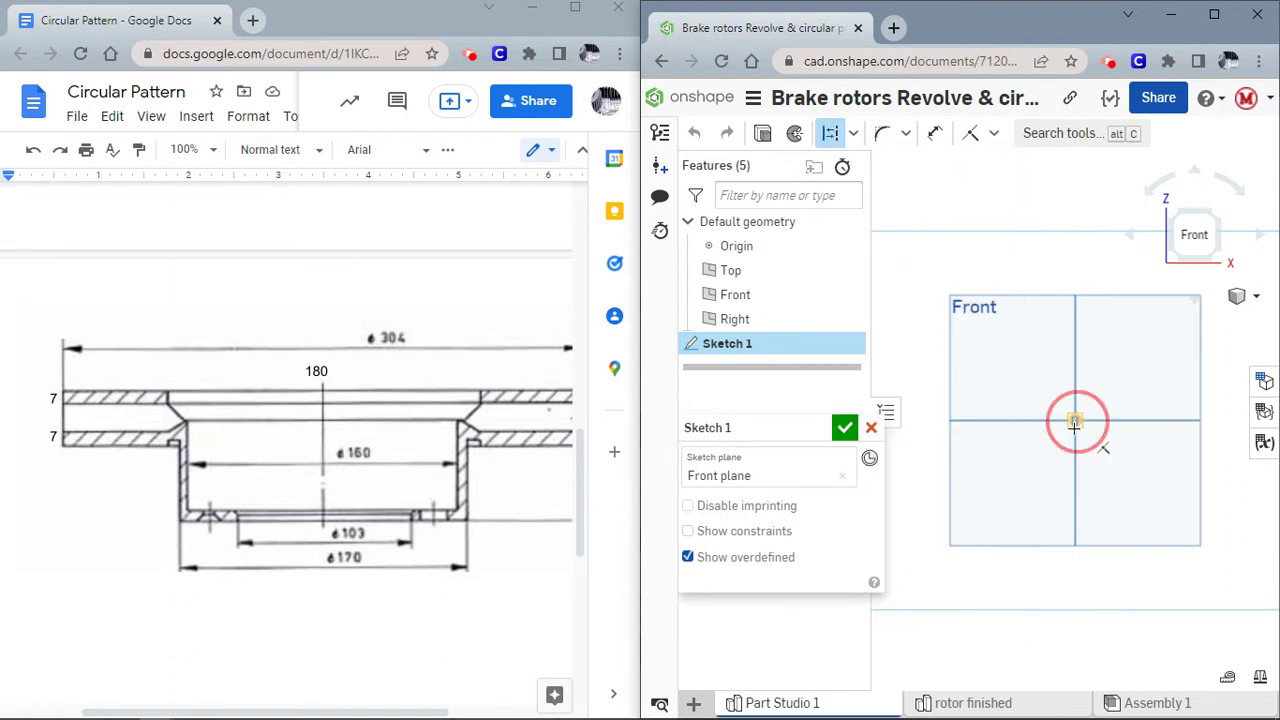
left_click(1072, 581)
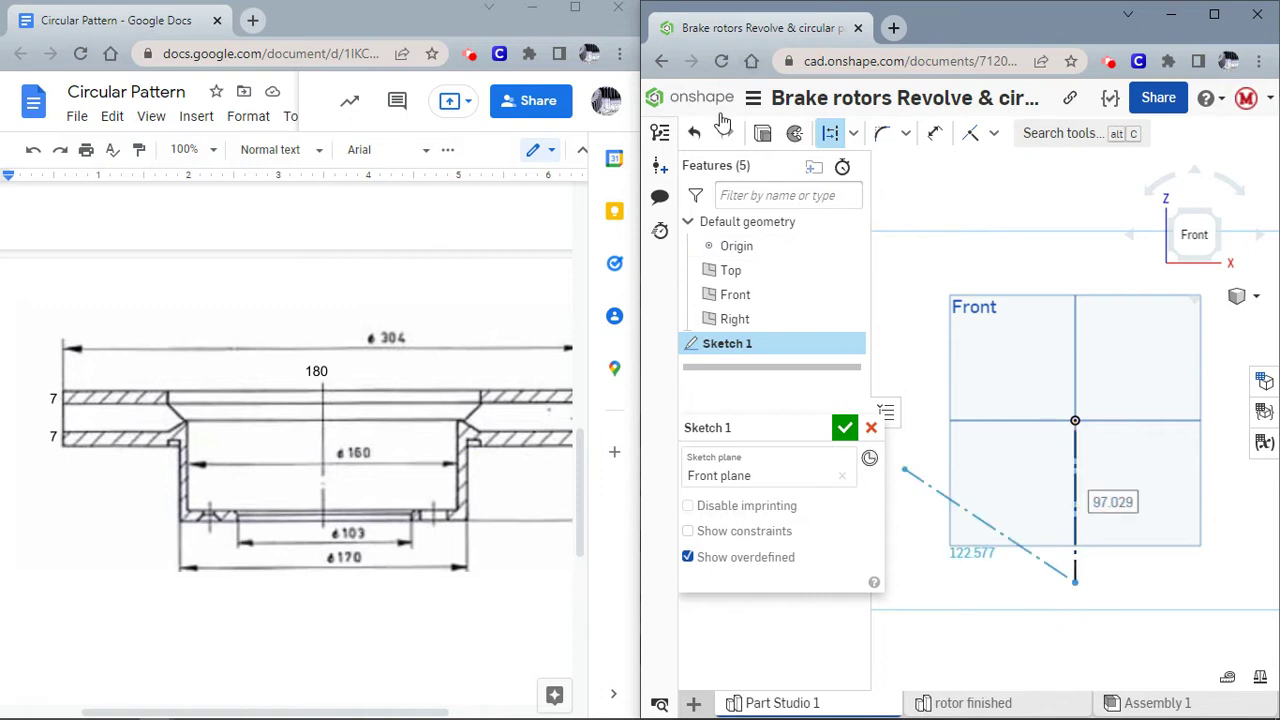
Set the workspace units to Millimeter and Degree.
left_click(753, 97)
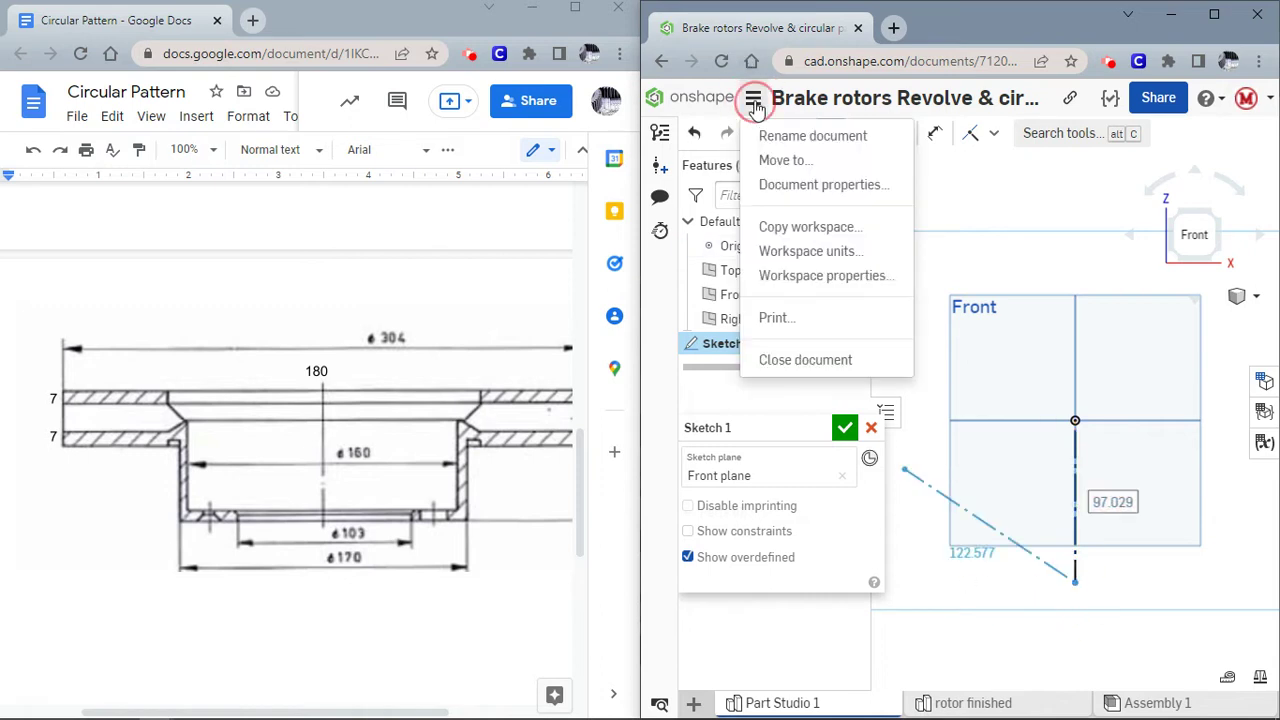
left_click(798, 252)
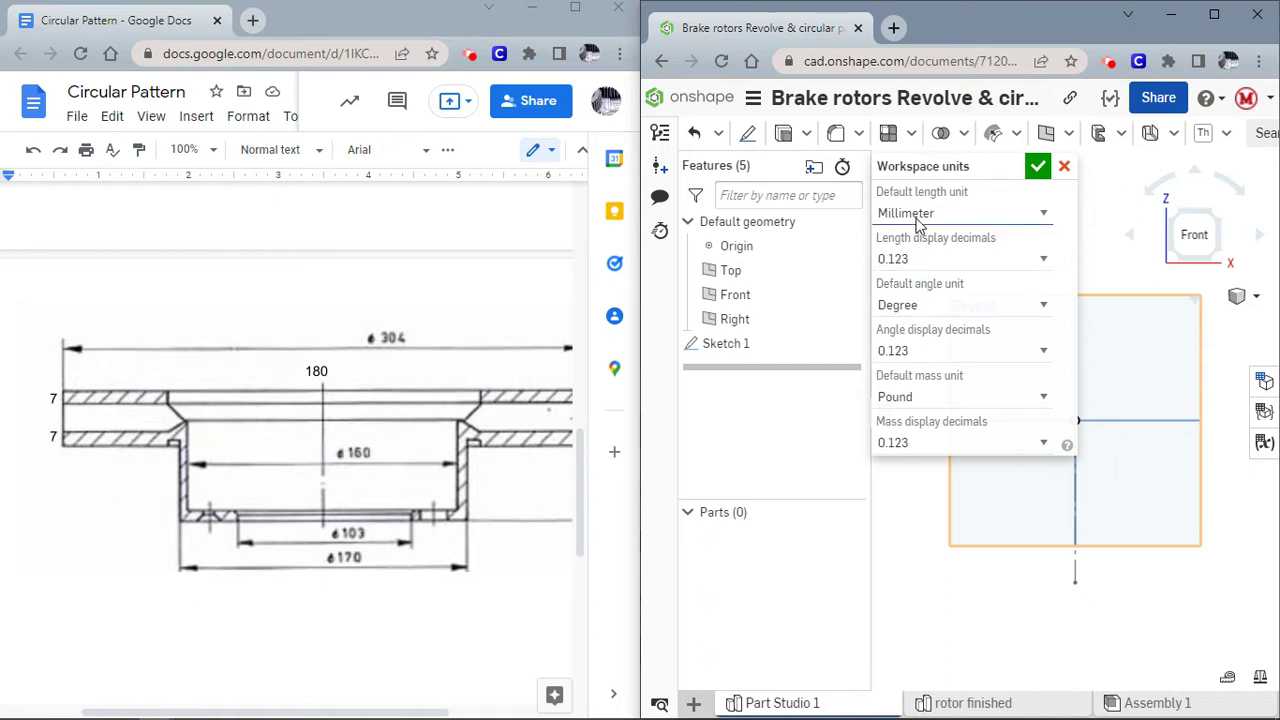
left_click(1037, 166)
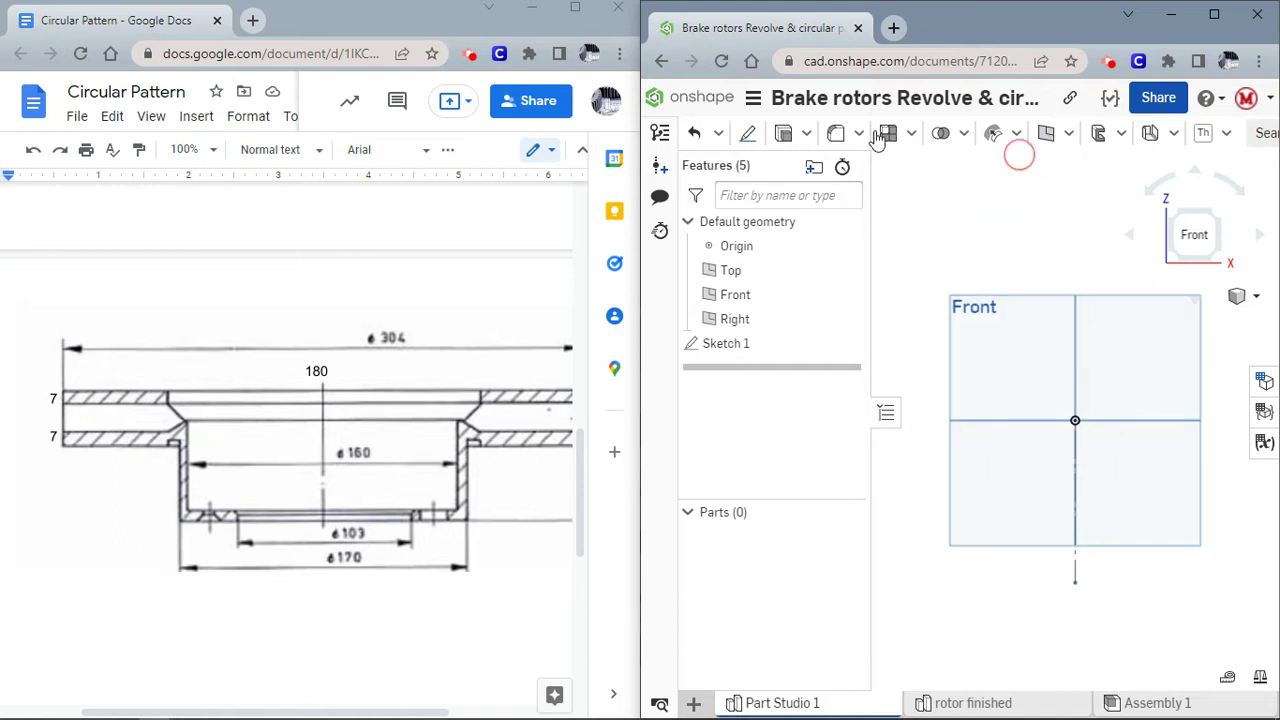
Reopen Sketch 1 for editing from the feature list.
left_click(753, 97)
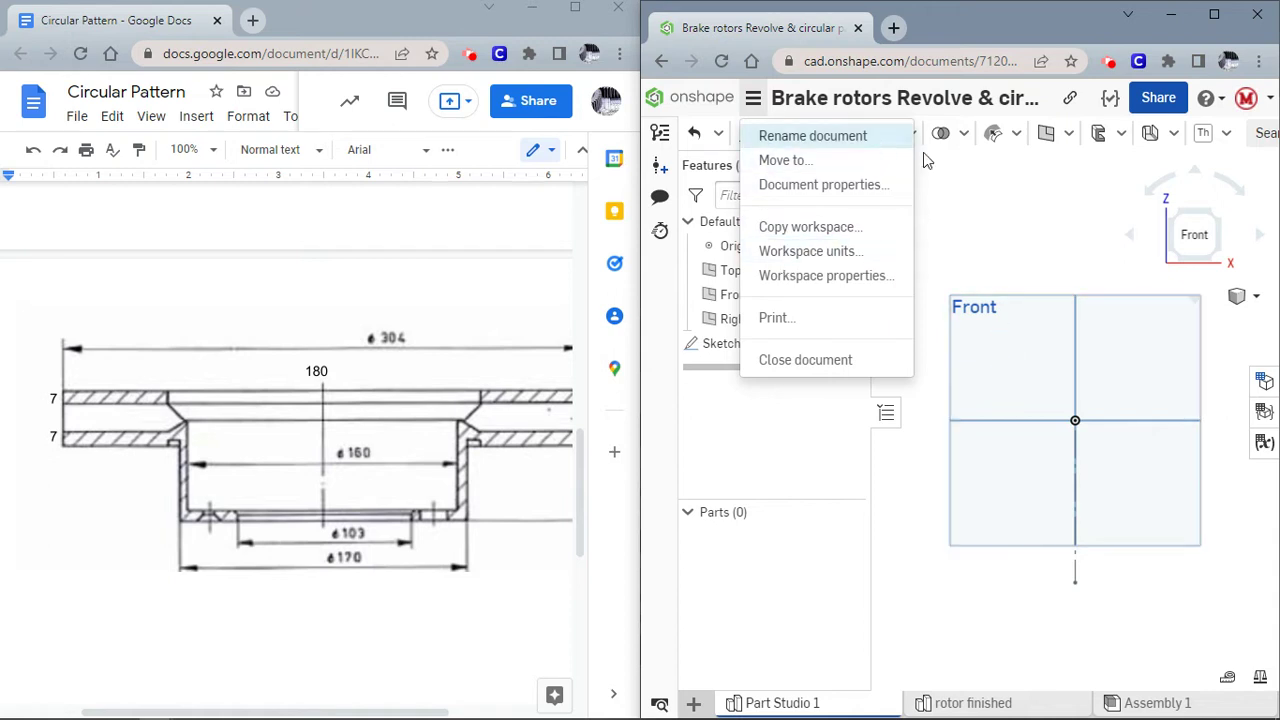
left_click(753, 97)
double_click(730, 344)
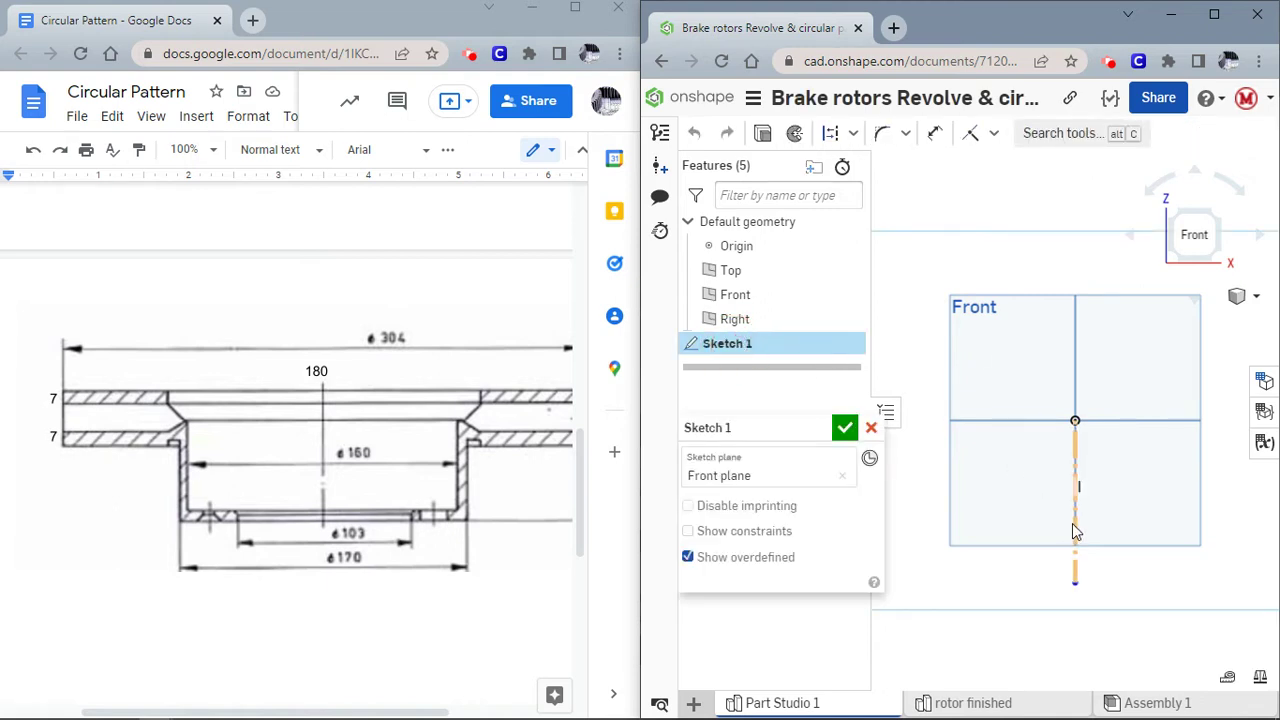
Draw the profile's top edge, rim edge and lower edge starting at the origin.
scroll(994, 470, "down", 3)
left_click(1043, 428)
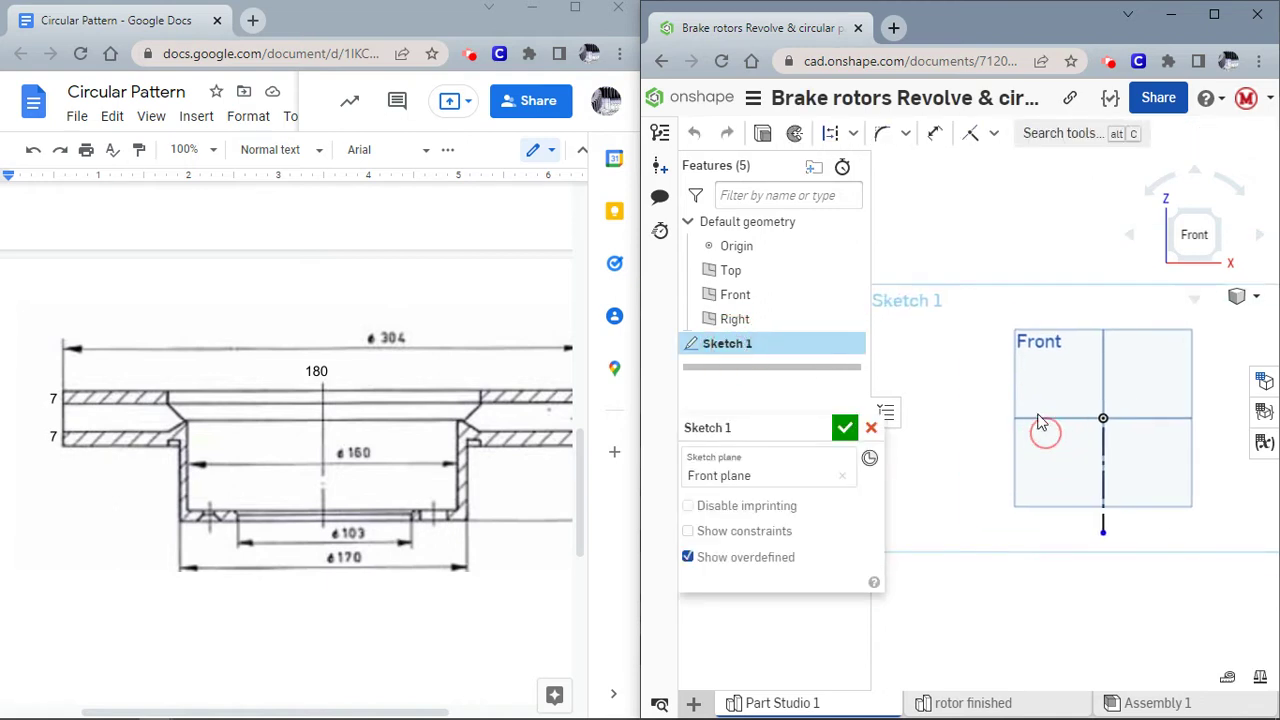
left_click(830, 133)
left_click(853, 133)
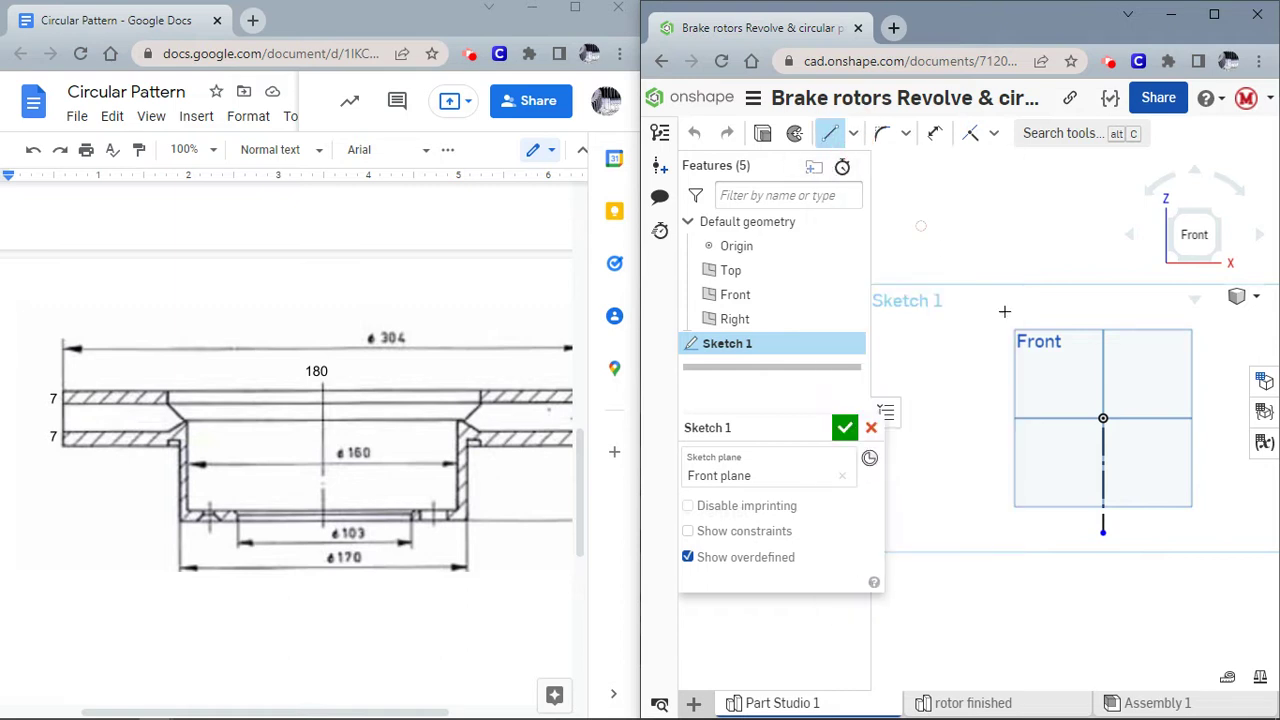
left_click(1102, 417)
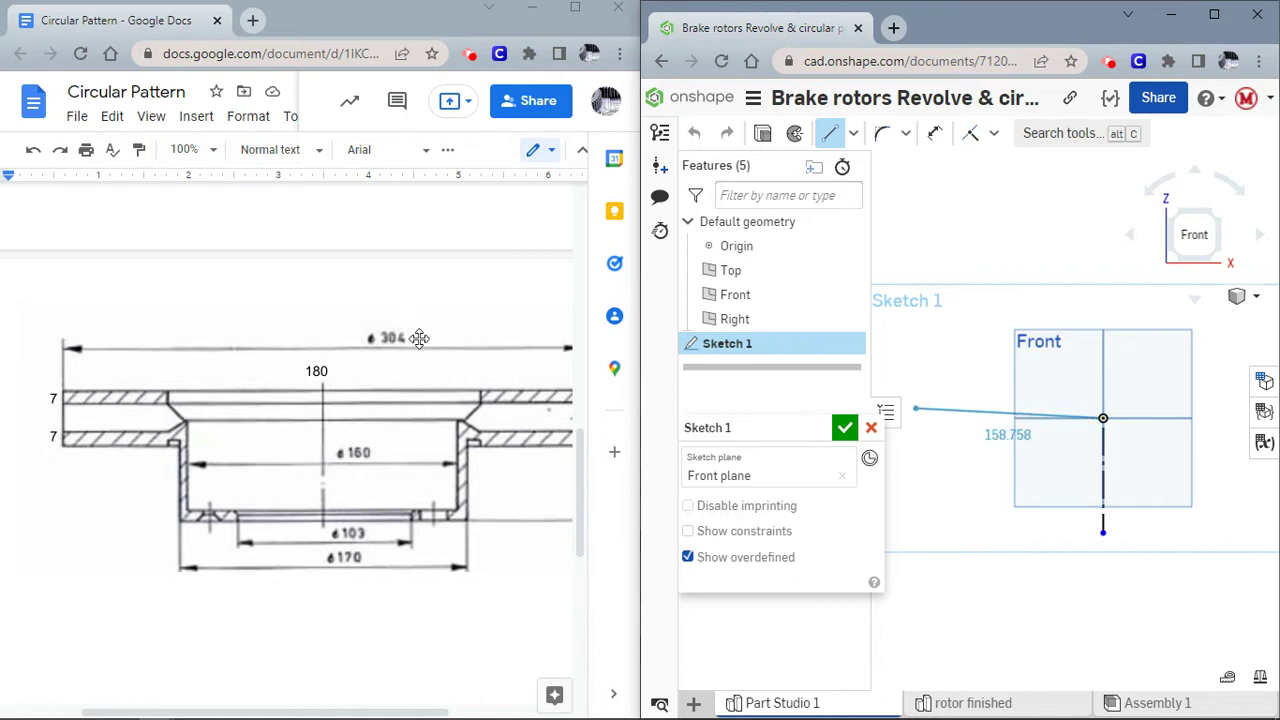
left_click(923, 419)
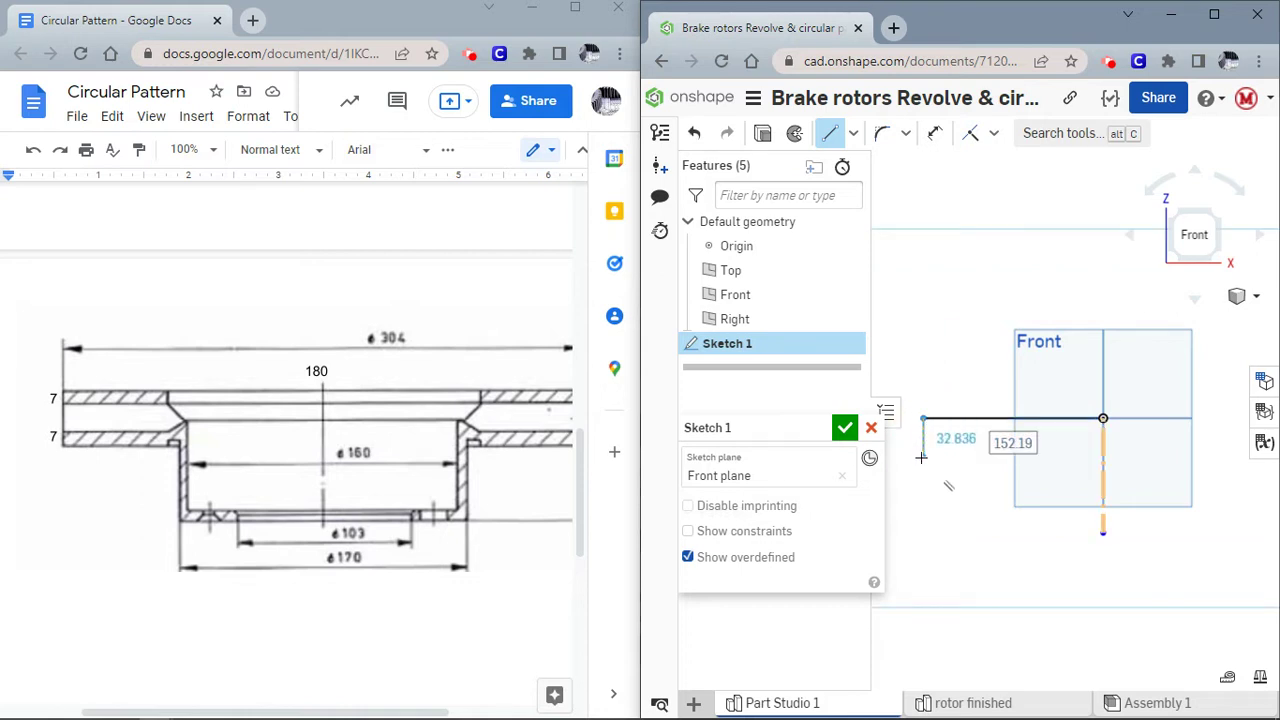
left_click(923, 457)
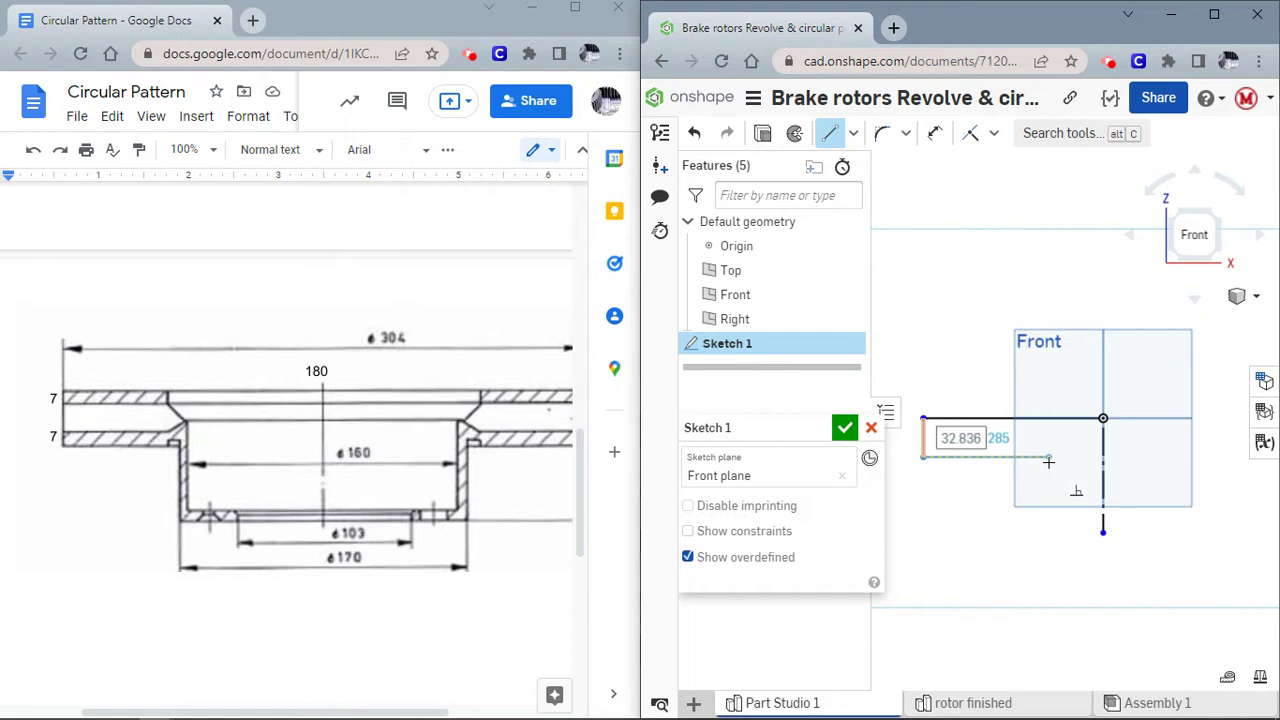
left_click(1048, 458)
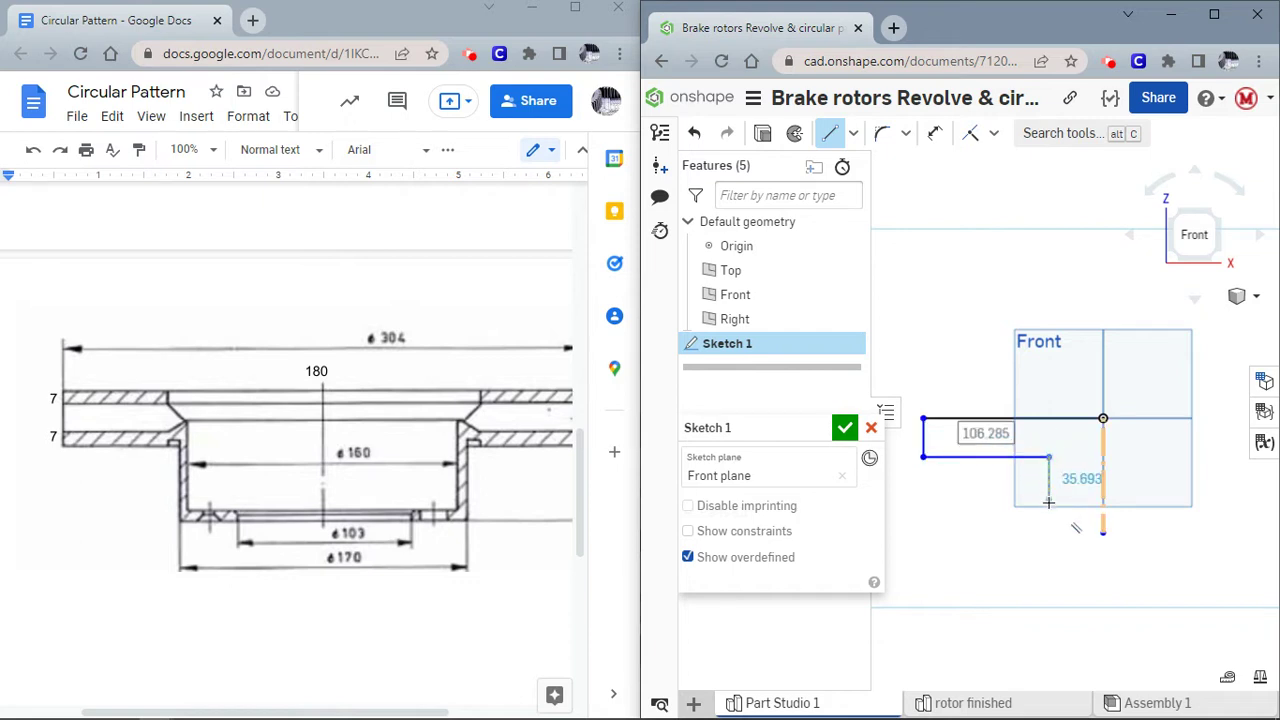
Draw the hub wall, its two steps and a sloped edge closing the profile.
left_click(1048, 512)
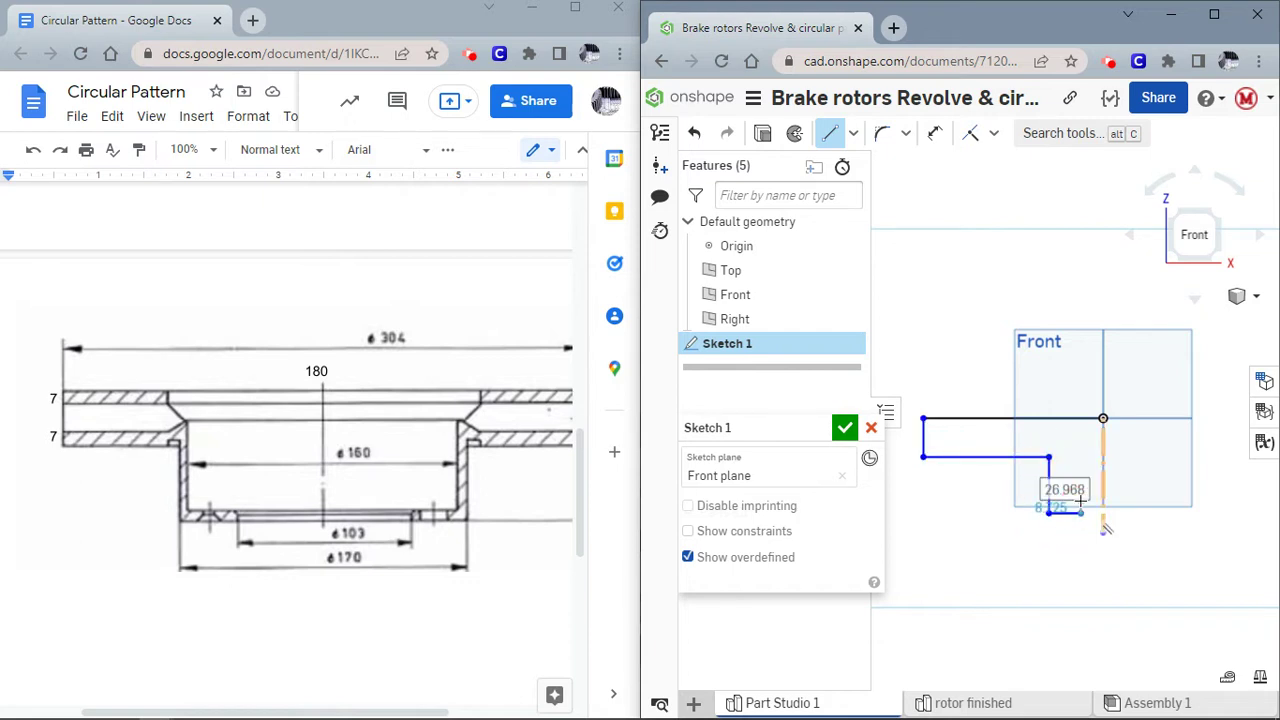
left_click(1080, 503)
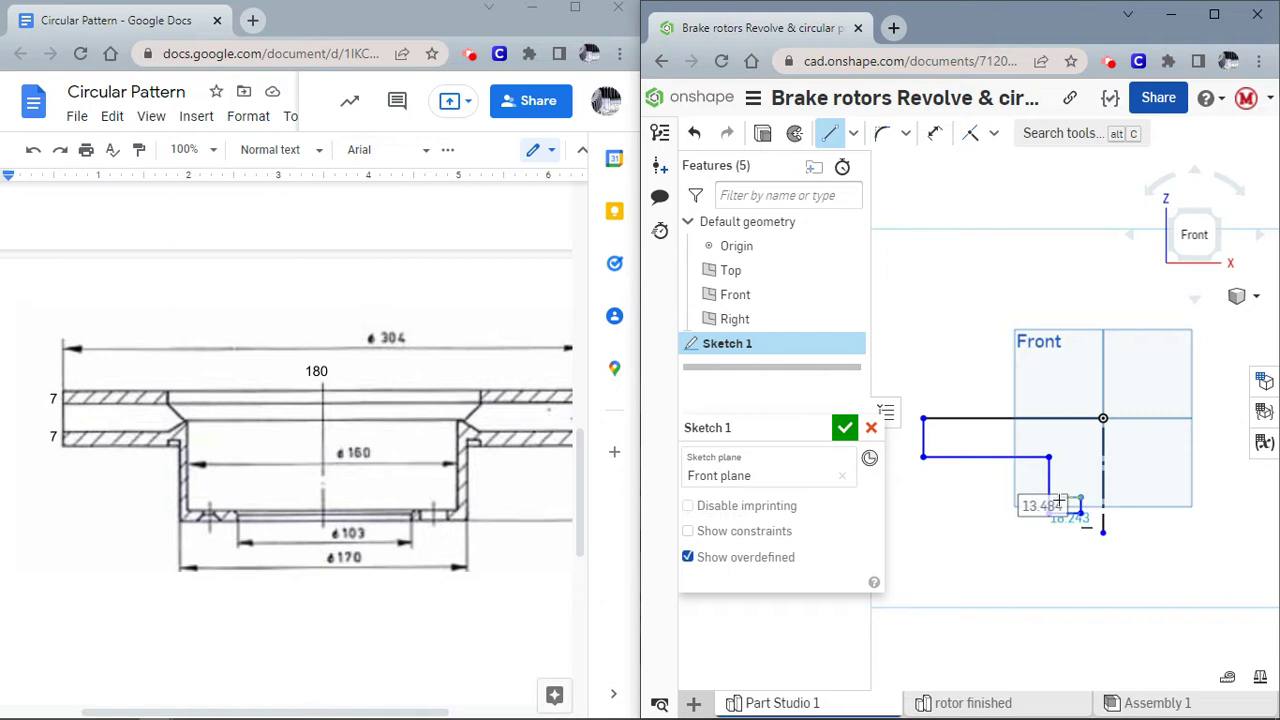
left_click(1059, 497)
left_click(1059, 440)
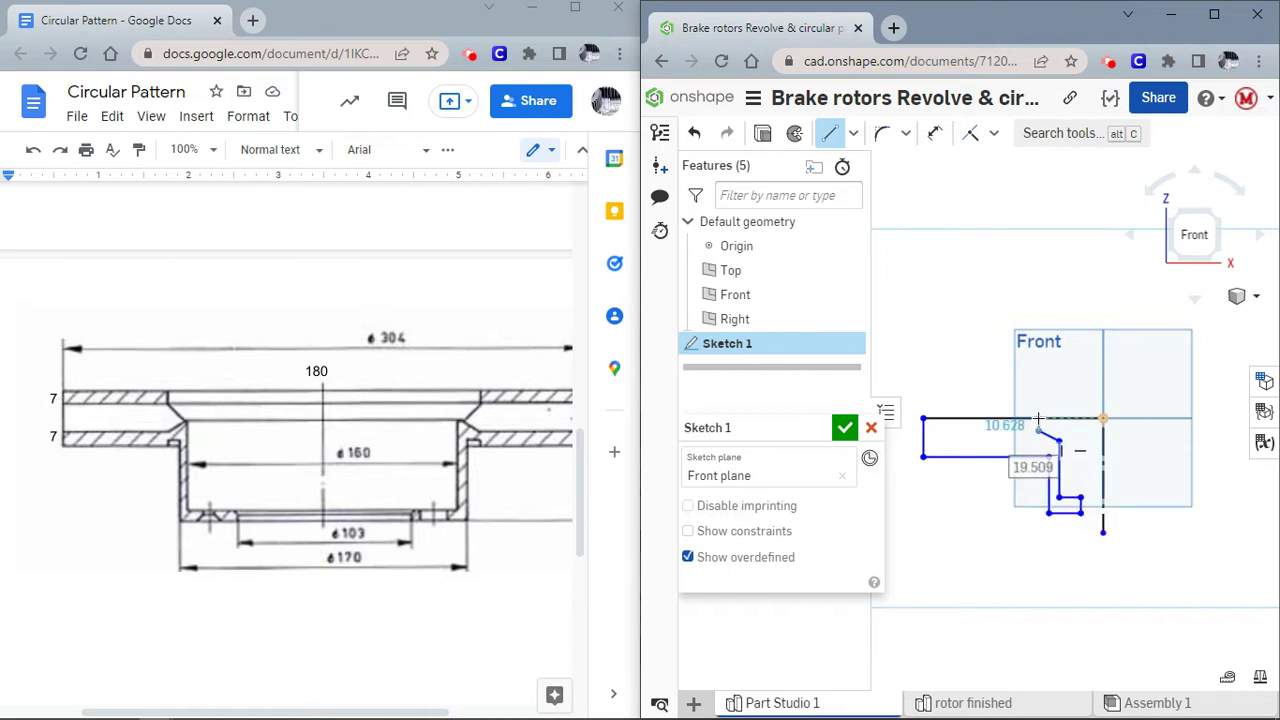
left_click(1040, 419)
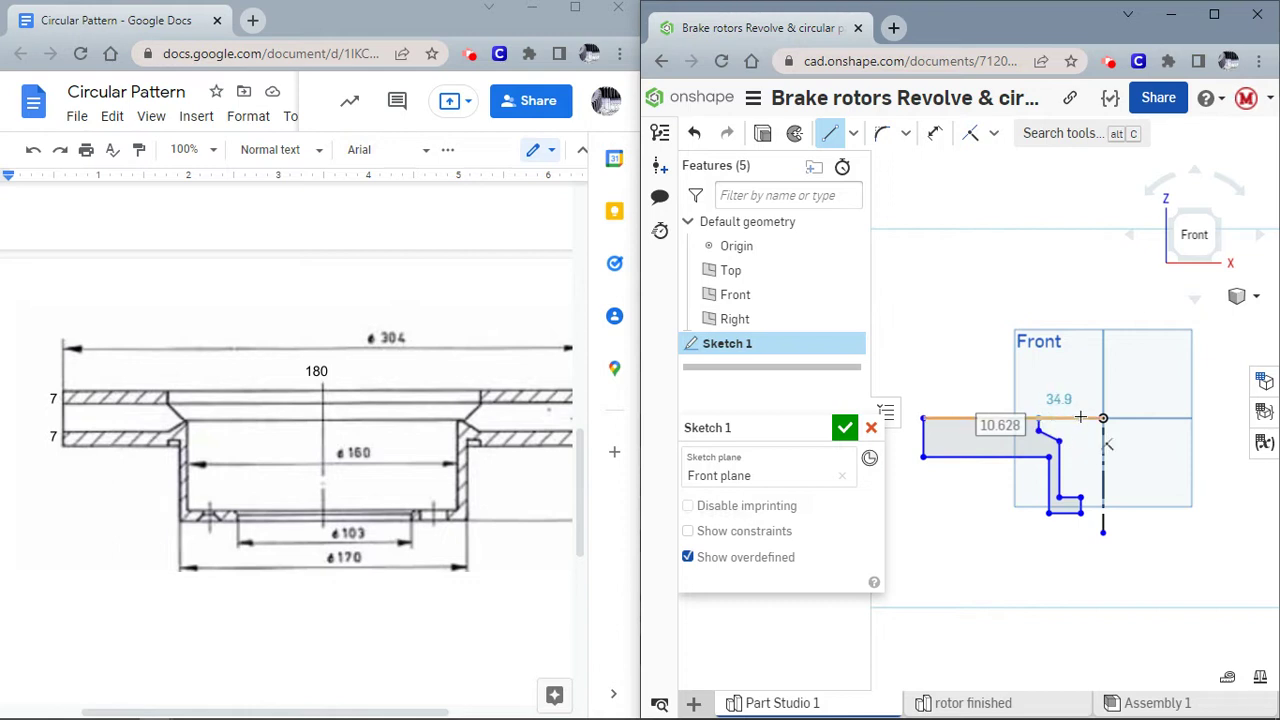
Pick Trim, then start a dimension on the profile's outer left edge.
left_click(905, 133)
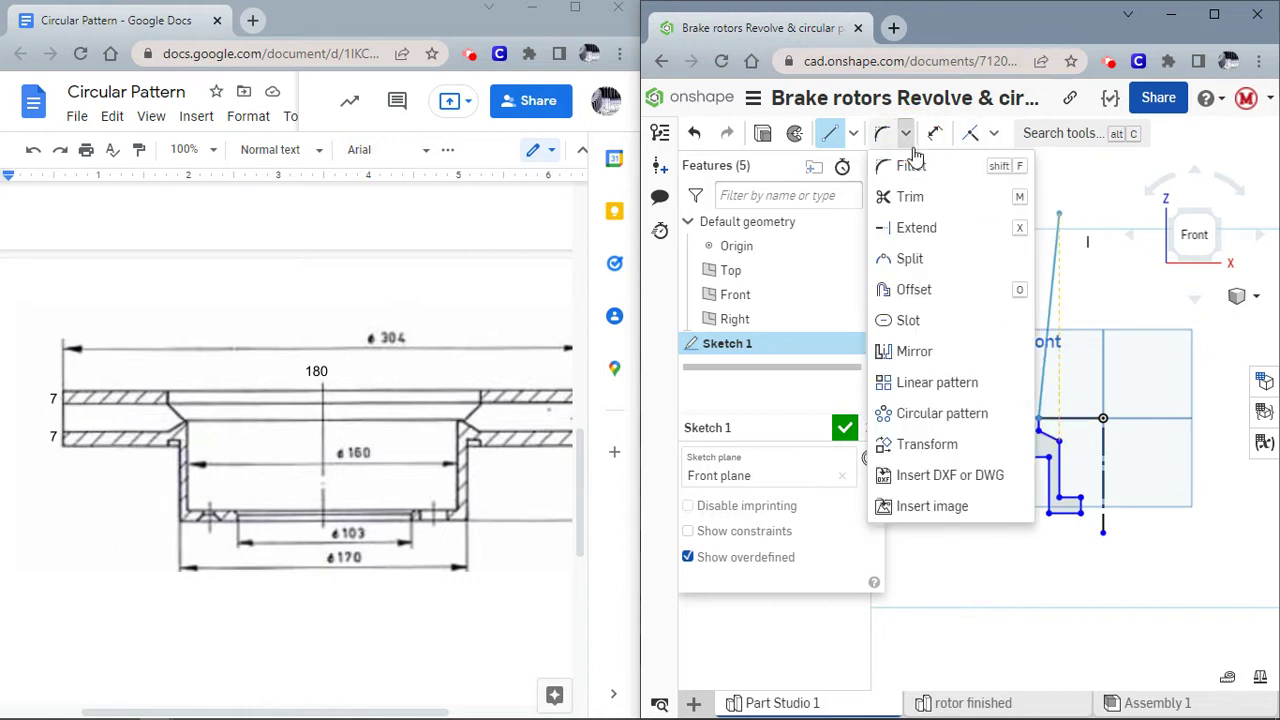
left_click(920, 194)
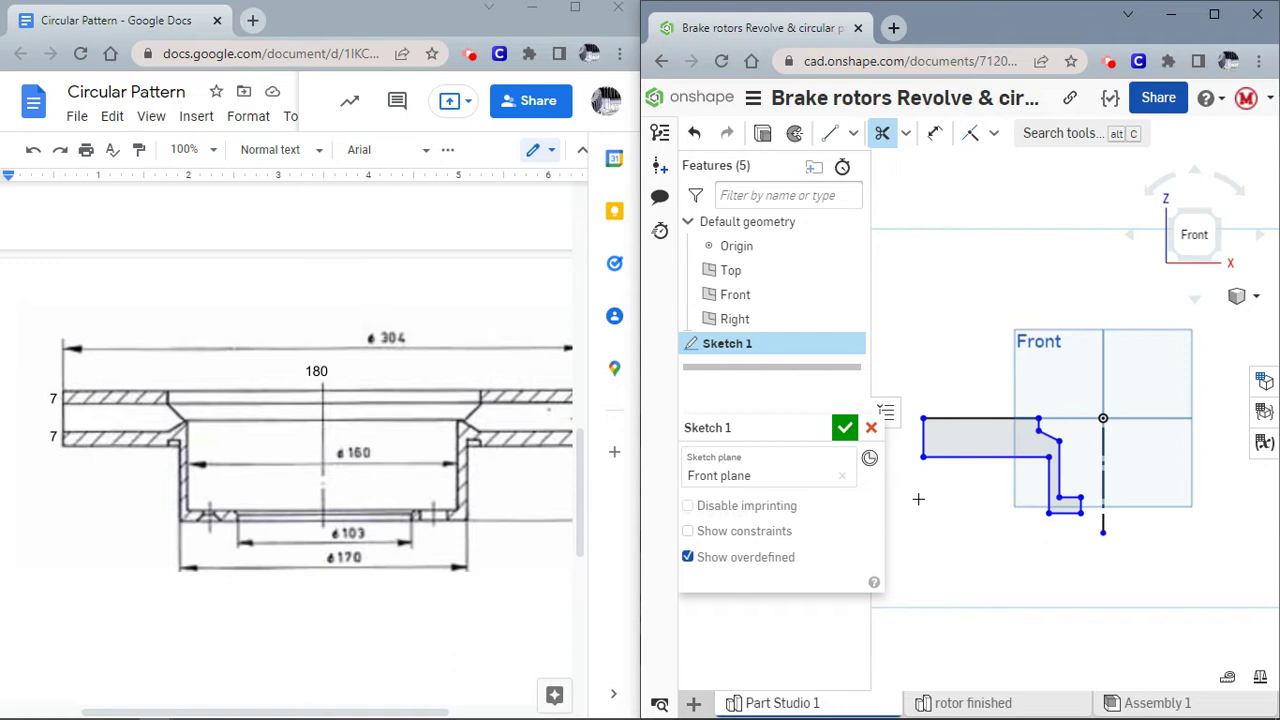
left_click(935, 133)
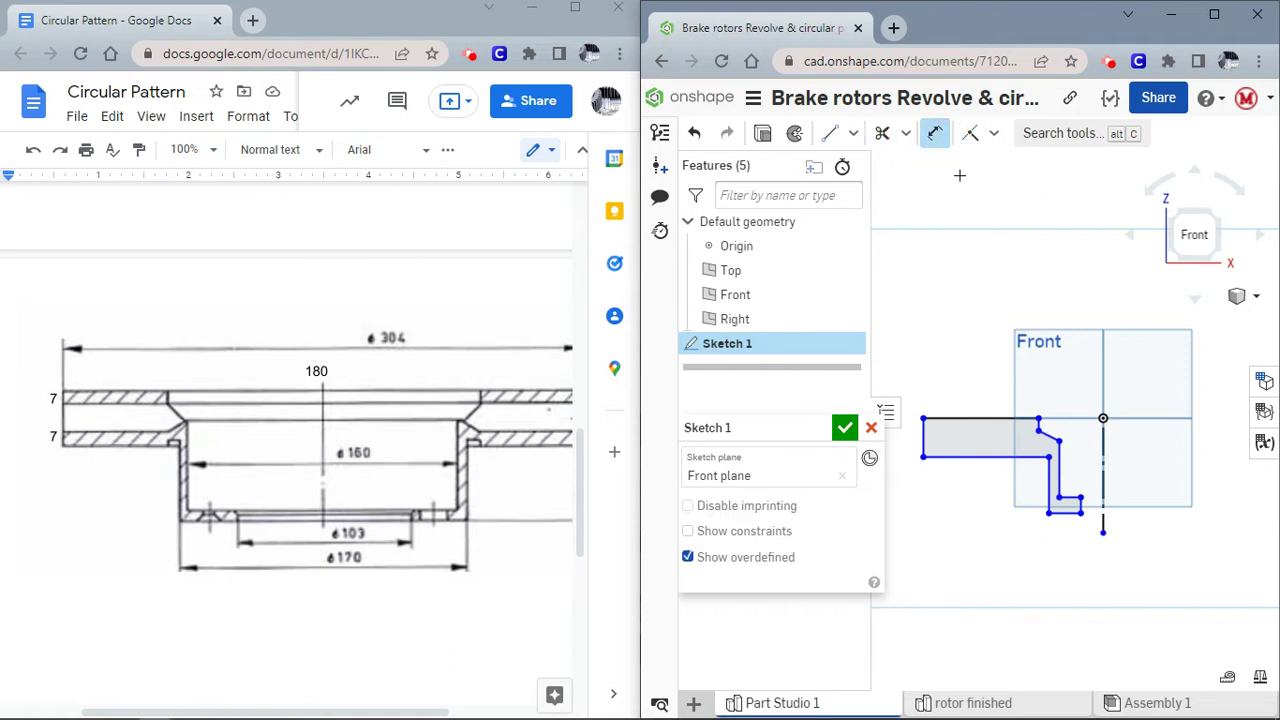
left_click(920, 440)
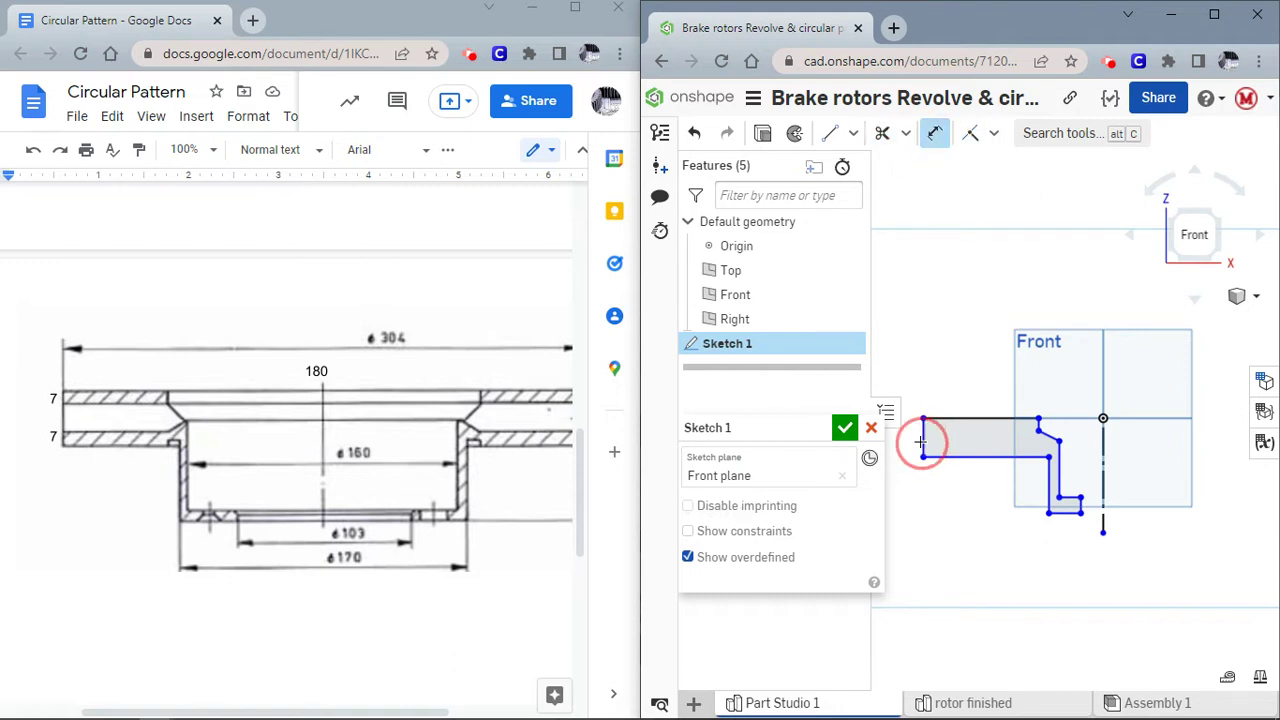
Dimension the outer diameter to Ø304 and the inner edge to Ø170.
left_click(1103, 470)
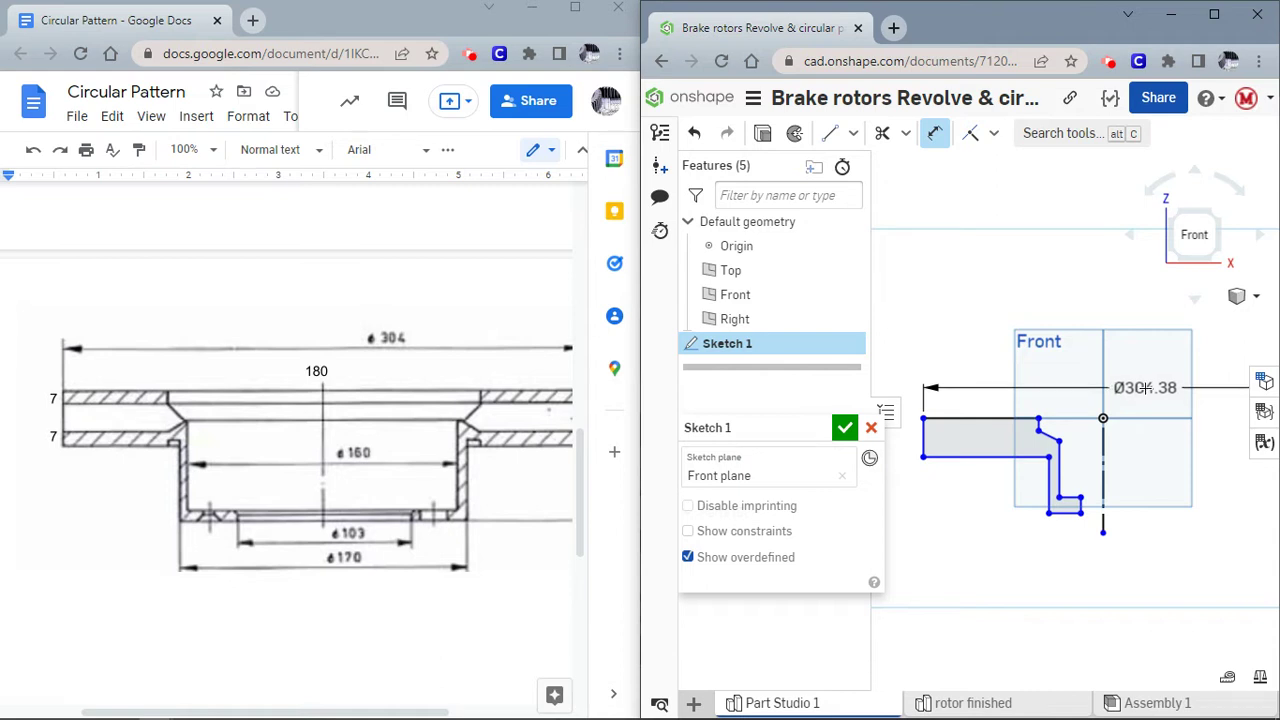
left_click(1151, 387)
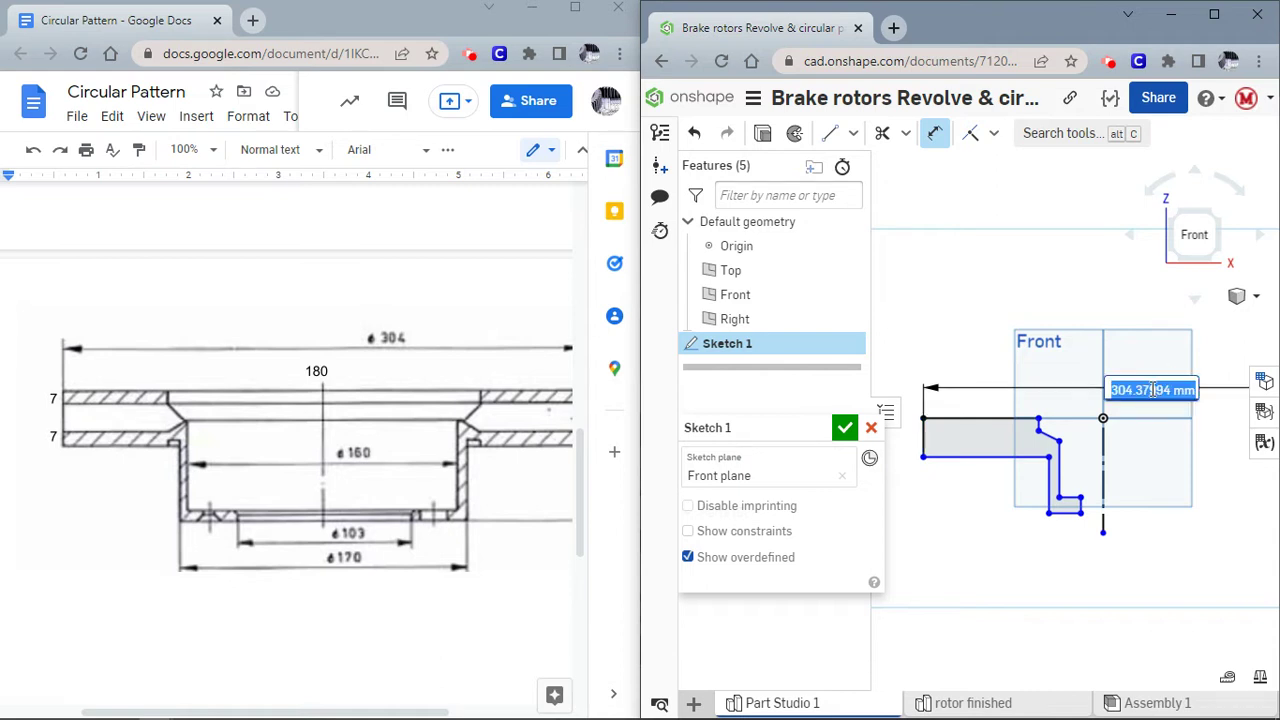
type("304")
key("Return")
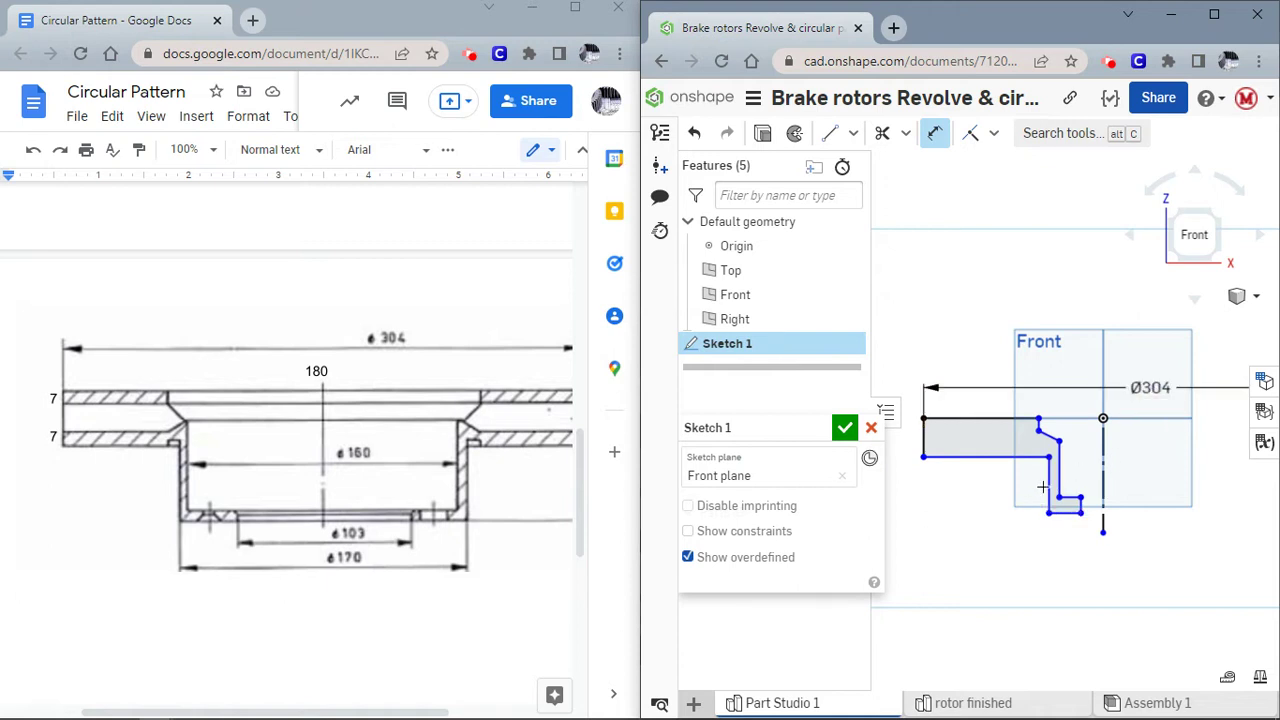
left_click(1049, 487)
left_click(1103, 505)
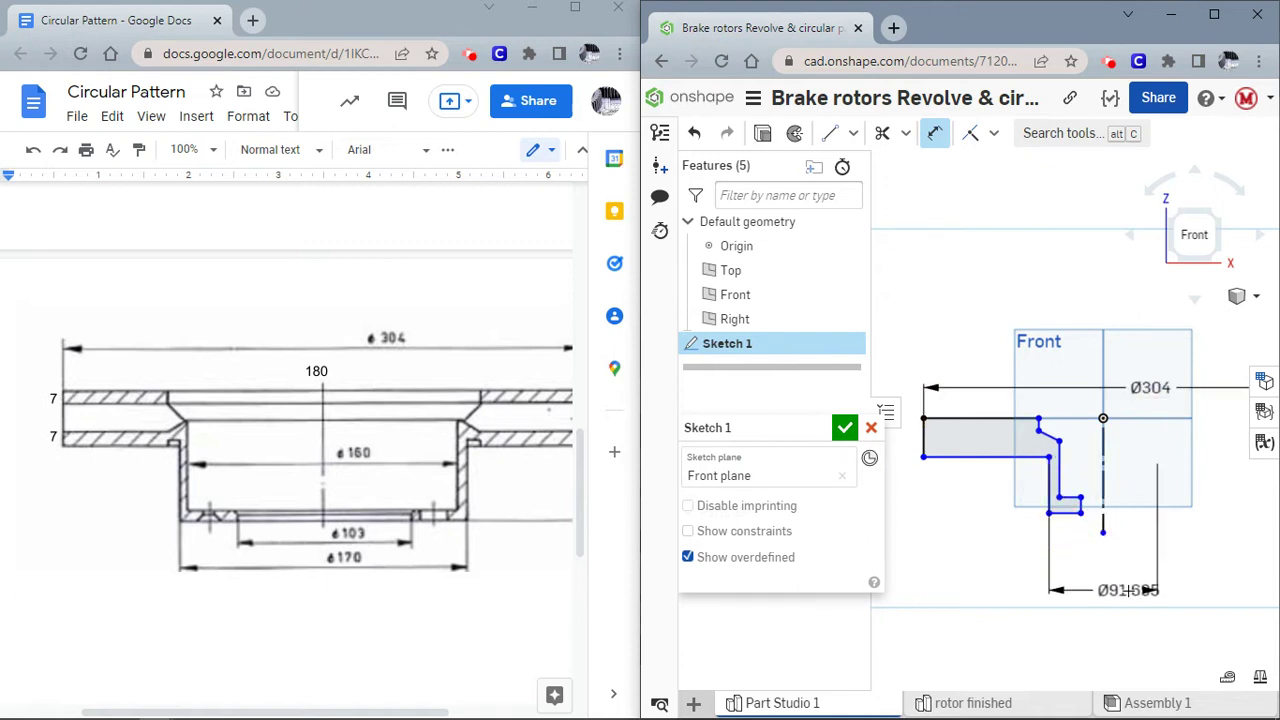
left_click(1128, 590)
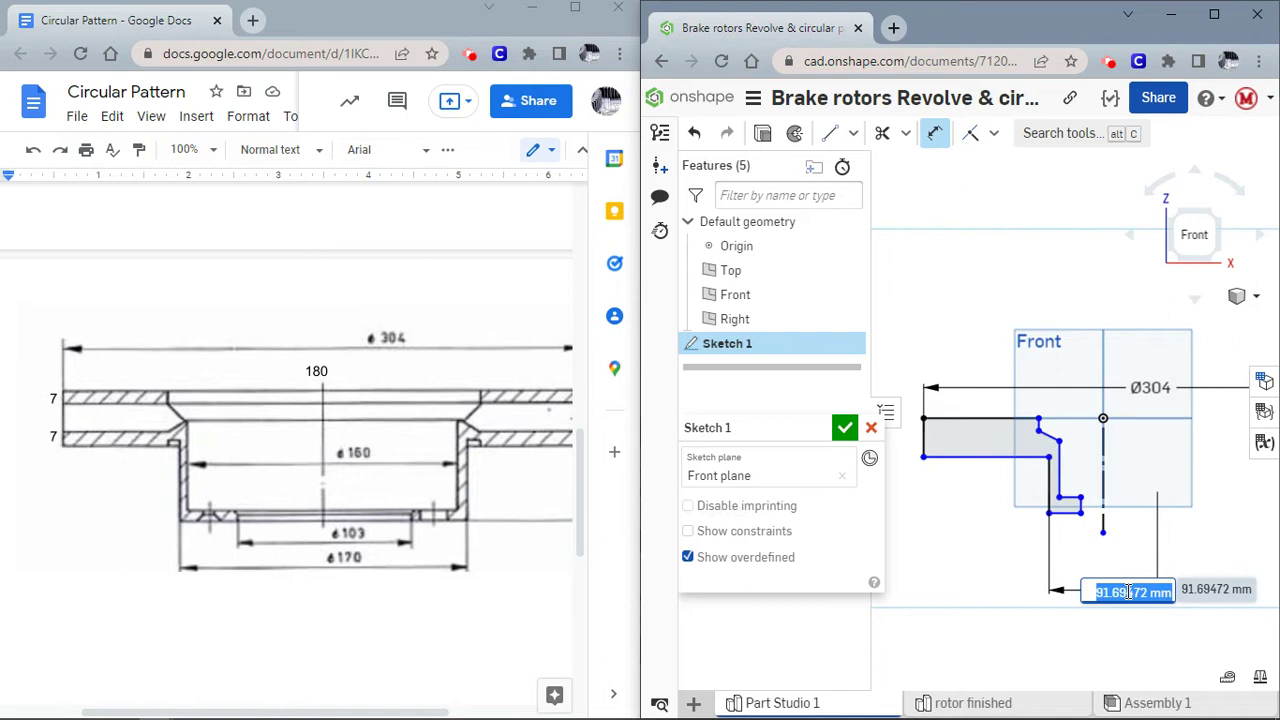
type("1")
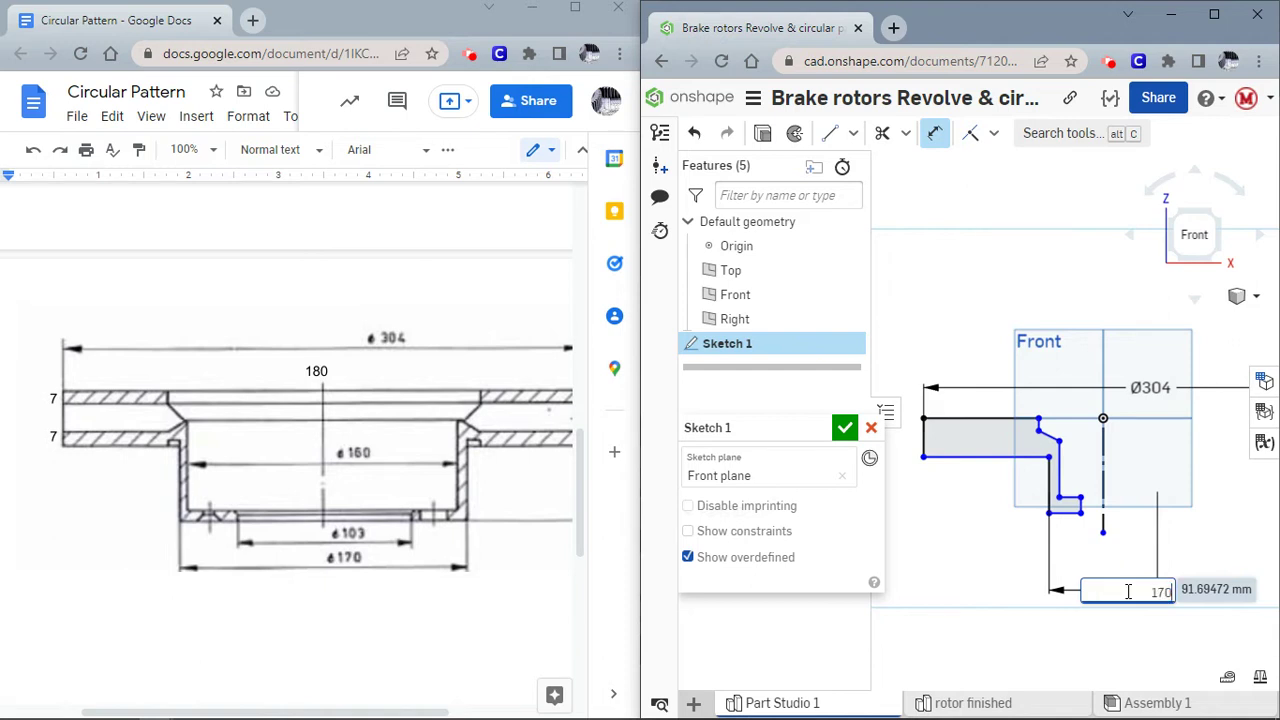
type("70")
key("Return")
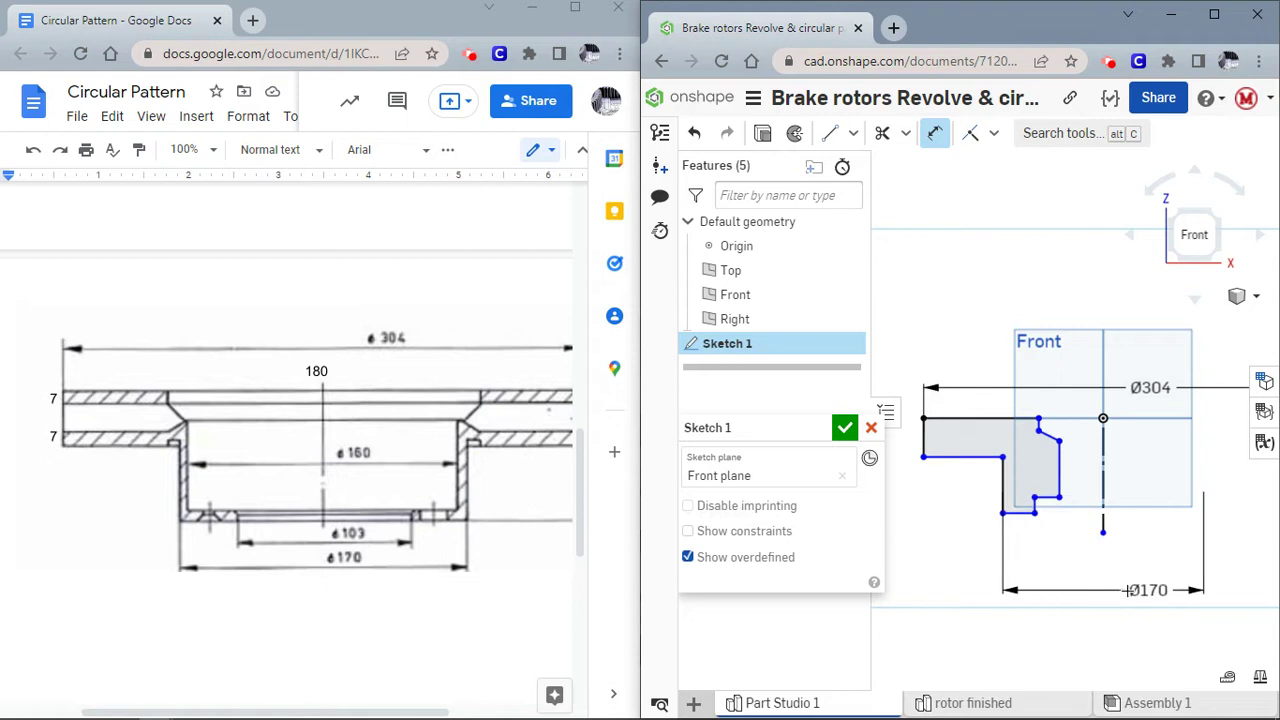
Add diameter dimensions Ø160 and Ø103 to the hub edges.
left_click(1061, 475)
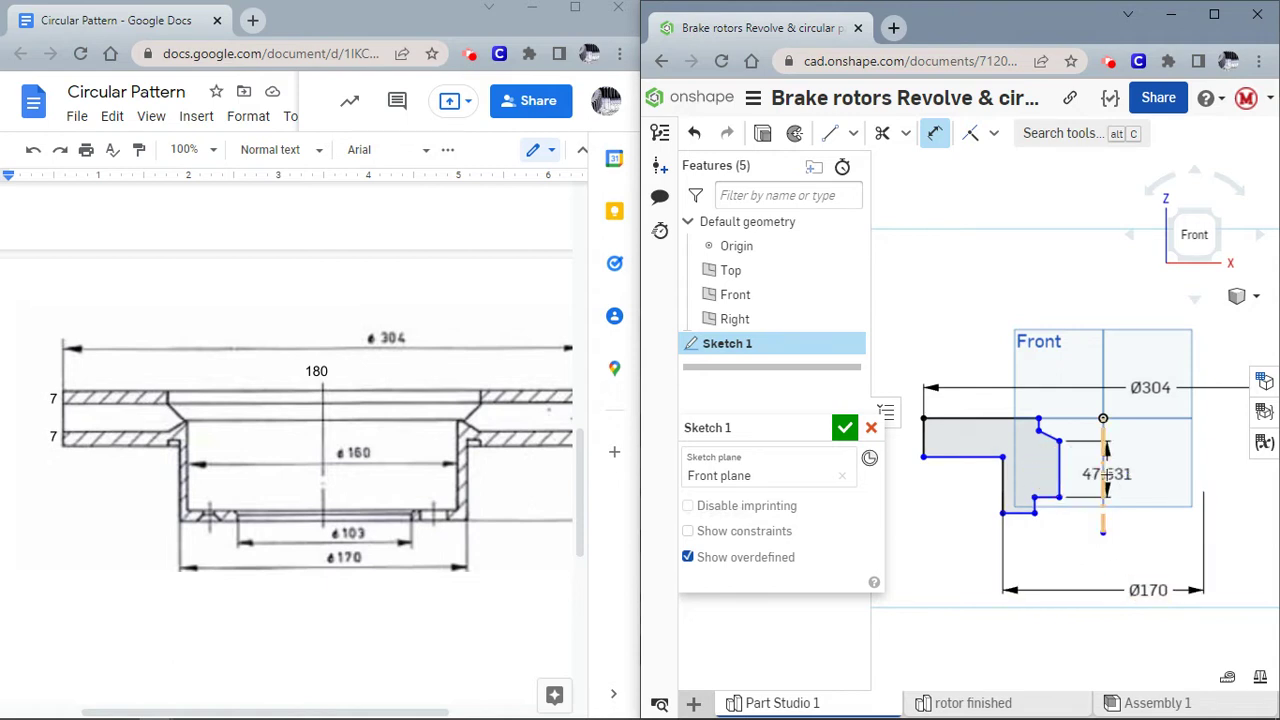
left_click(1103, 495)
left_click(1110, 558)
type("160")
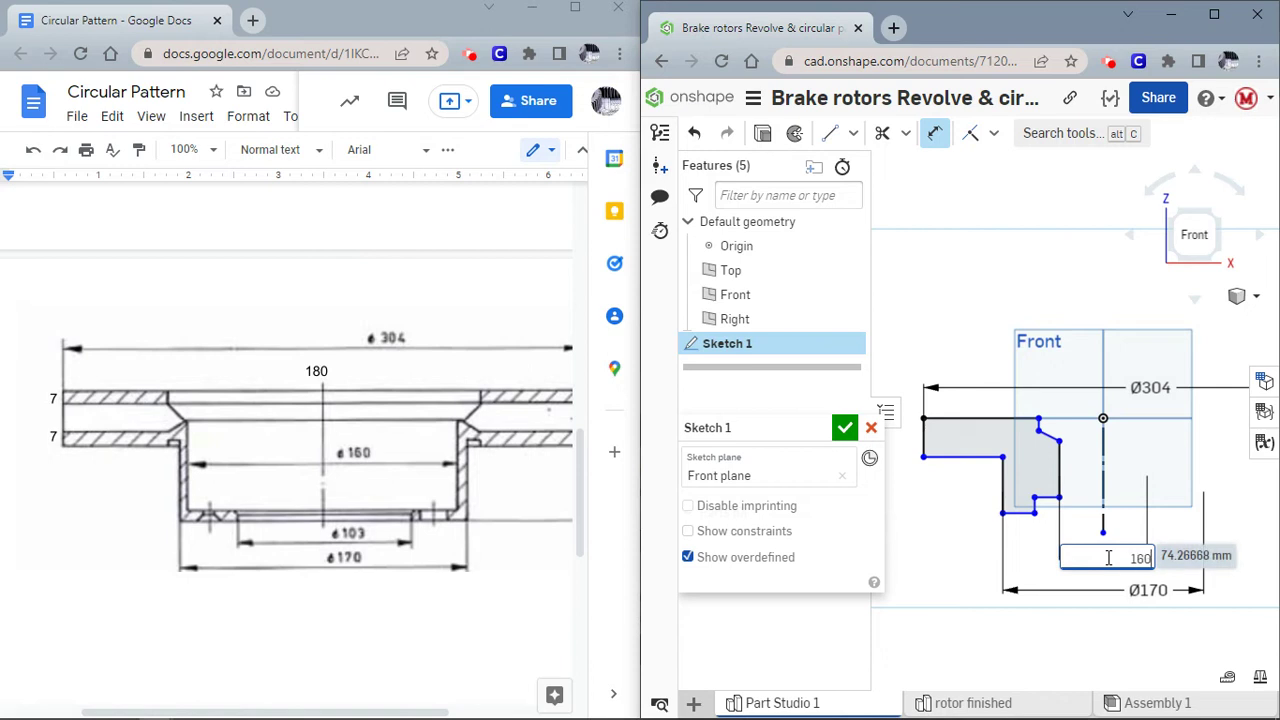
key("Return")
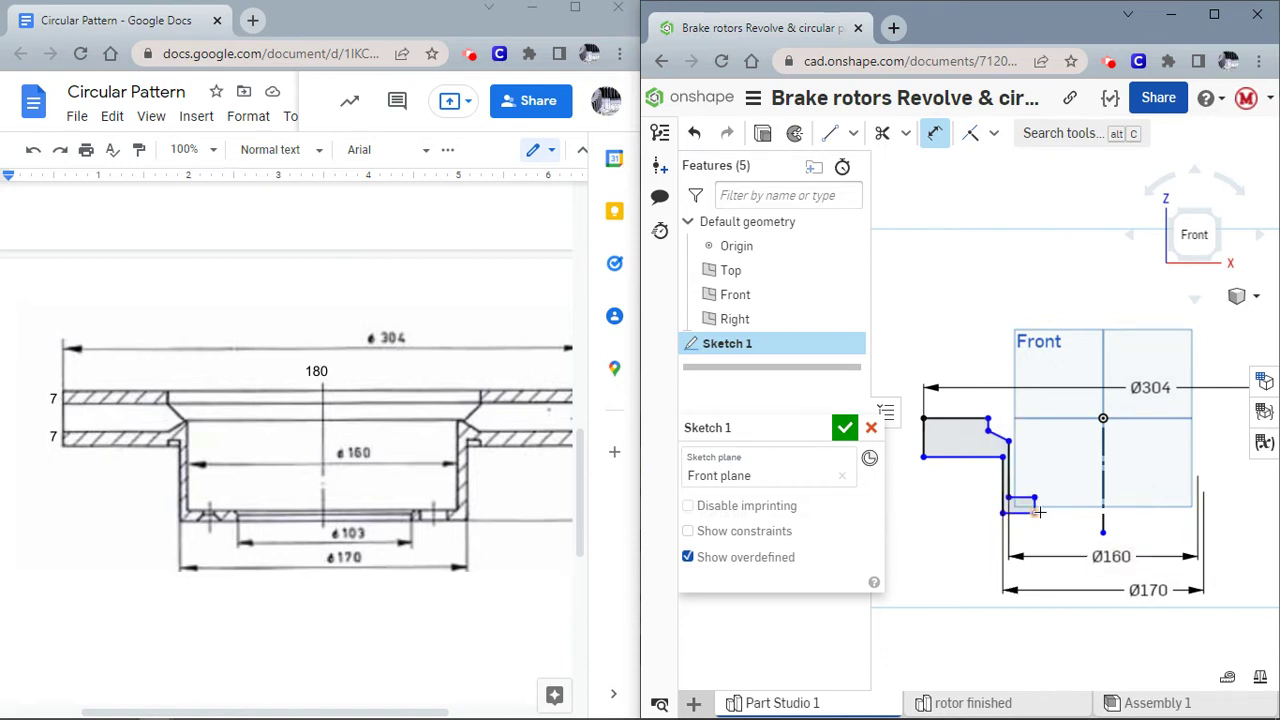
scroll(1036, 508, "up", 1)
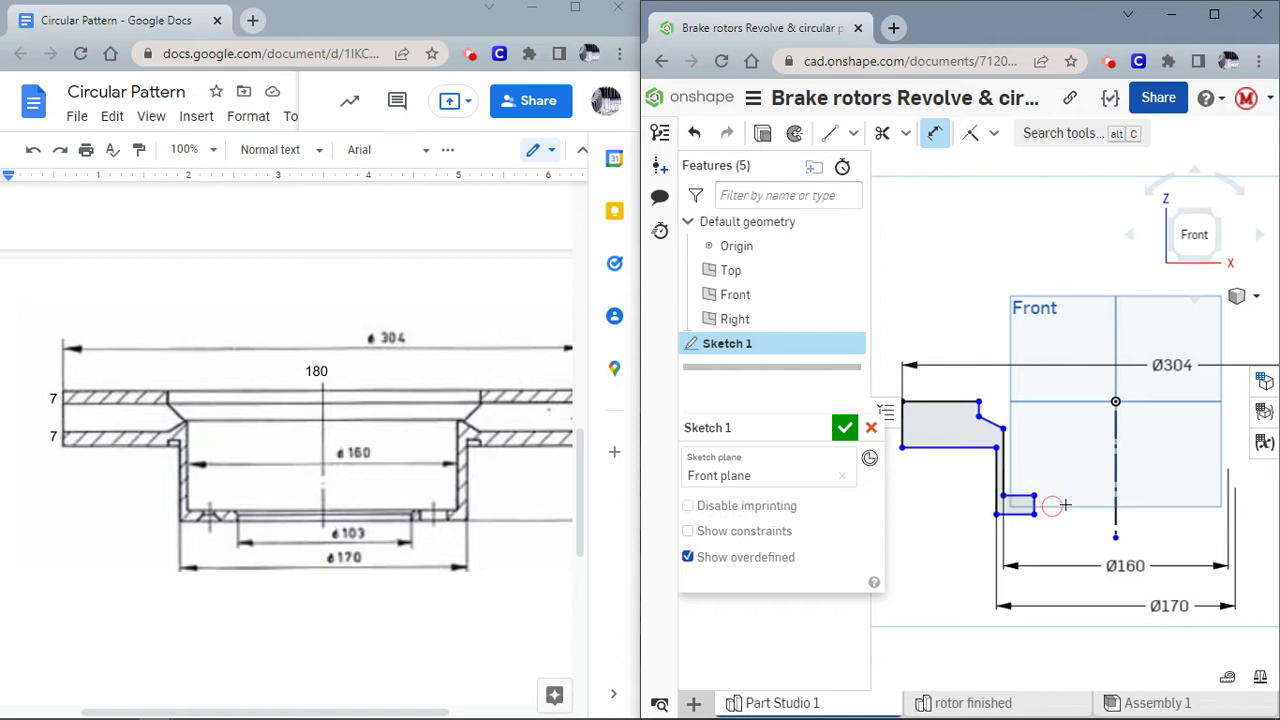
left_click(1052, 505)
left_click(1116, 510)
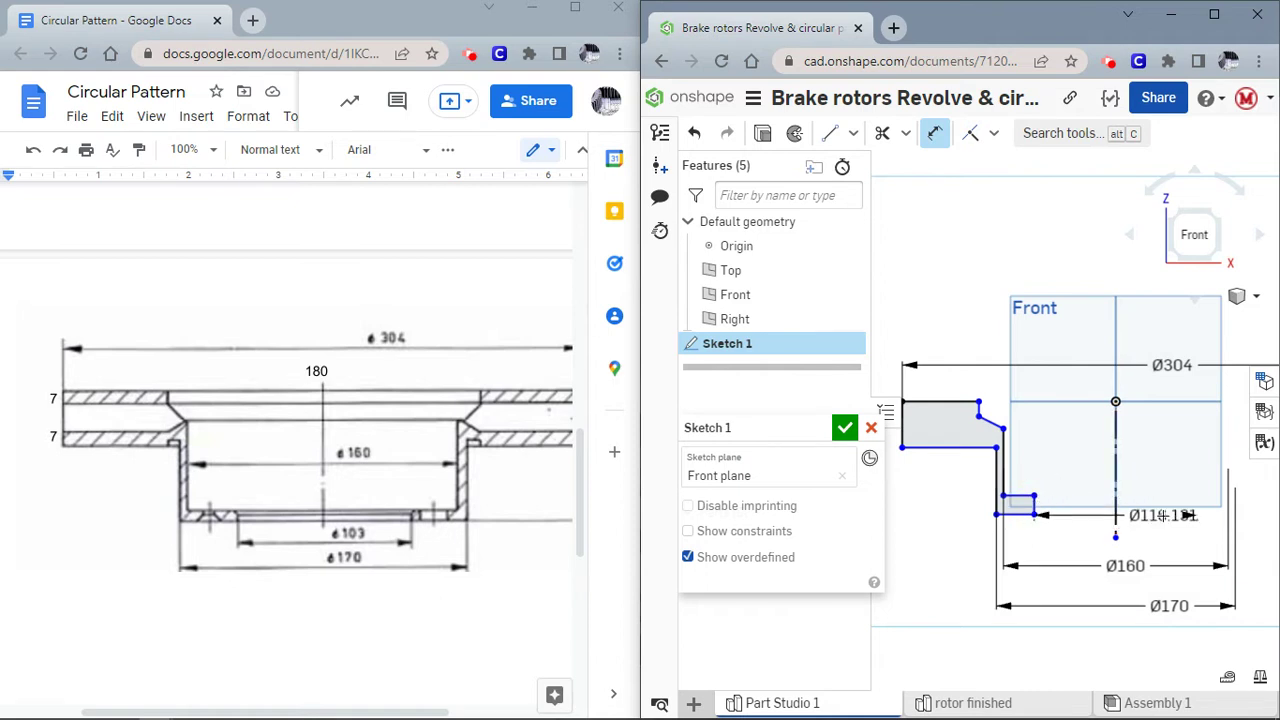
left_click(1152, 516)
type("103")
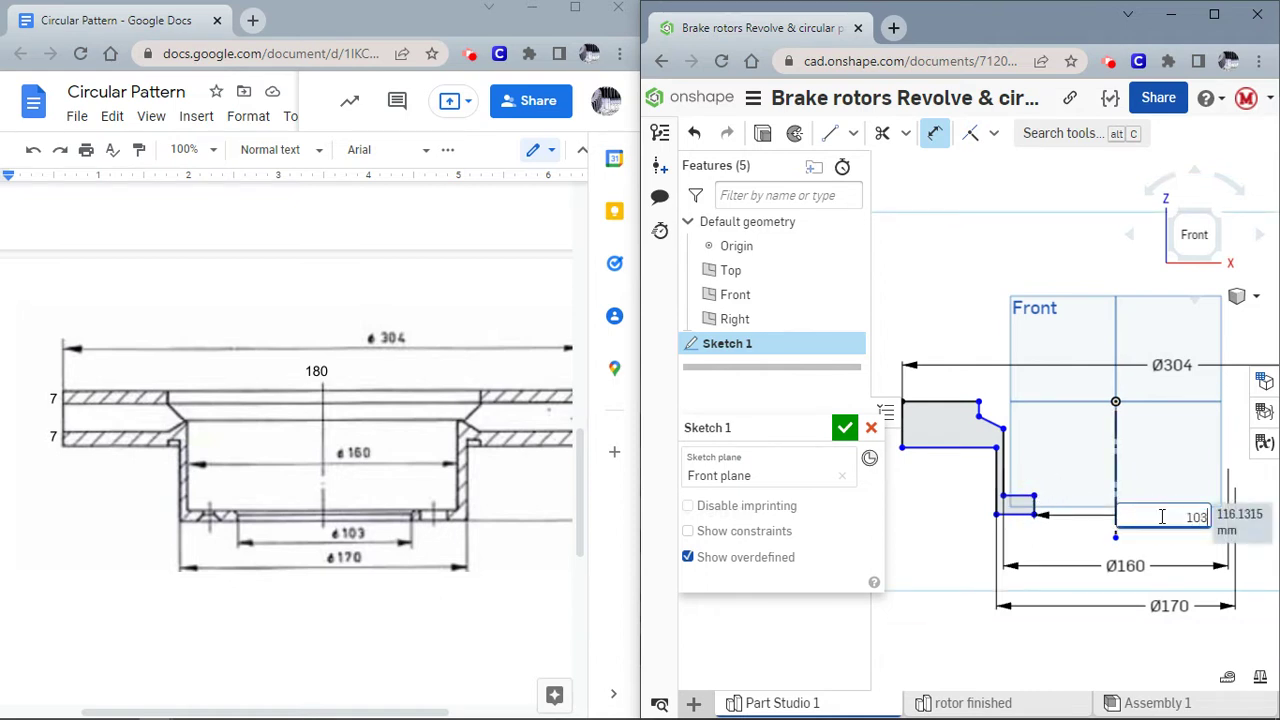
key("Return")
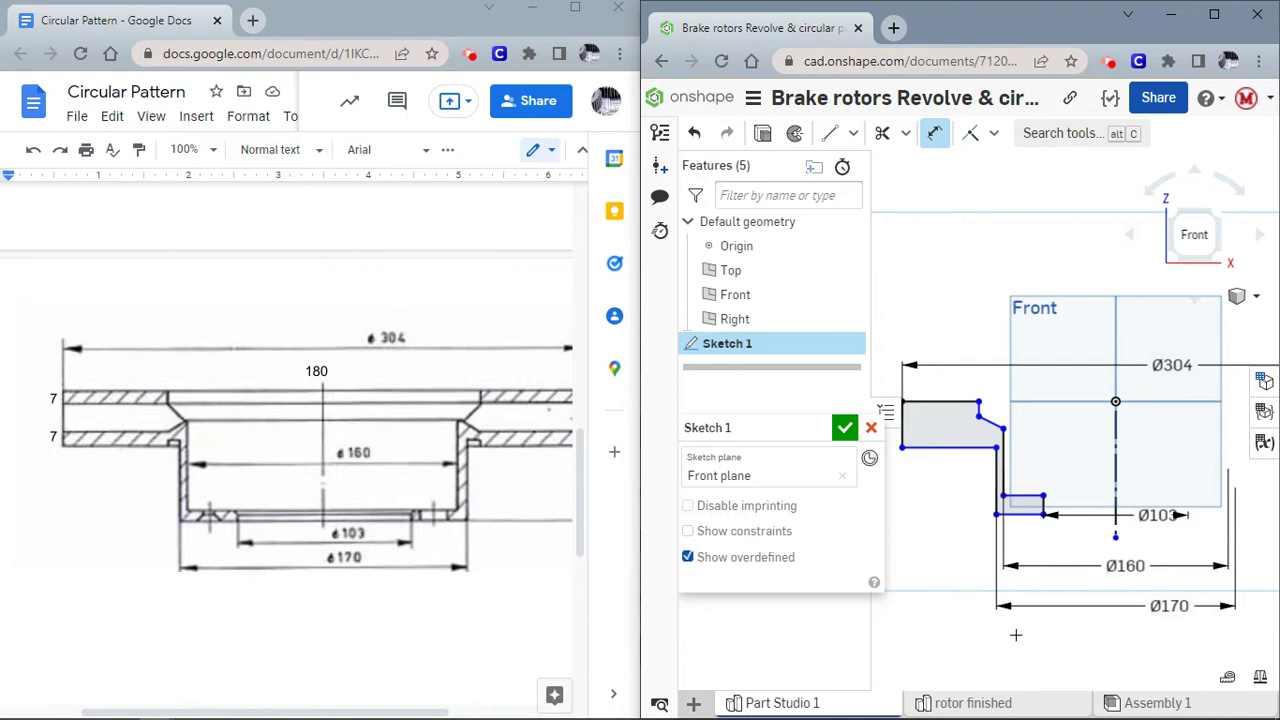
Set the bottom step height to 7 and the rim thickness to 32.
left_click(1030, 497)
left_click(1030, 498)
left_click(1062, 452)
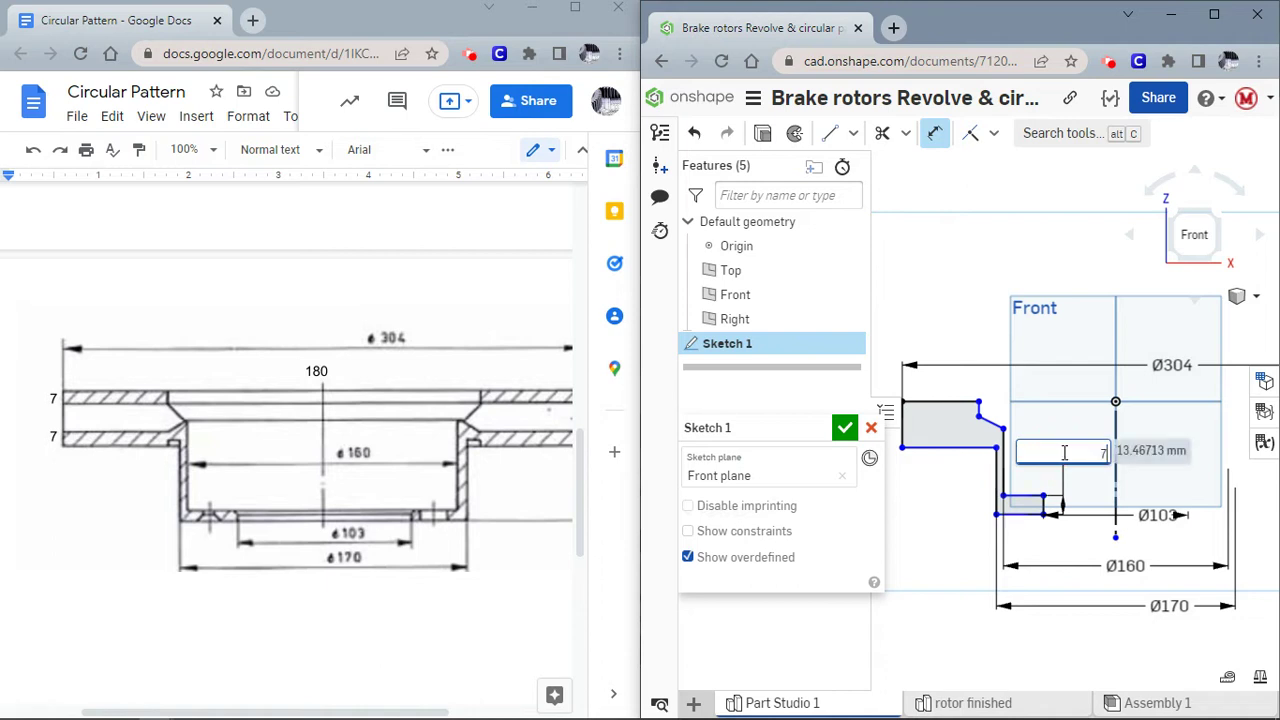
type("7")
key("Return")
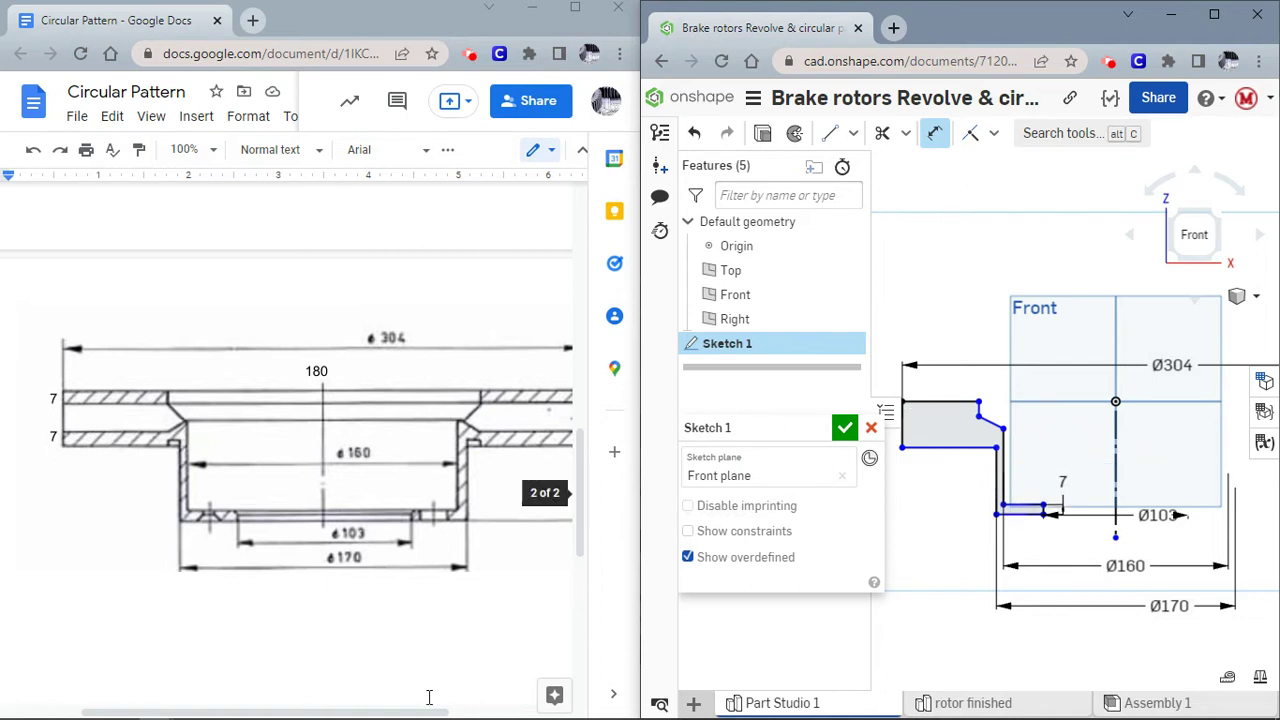
scroll(414, 697, "right", 3)
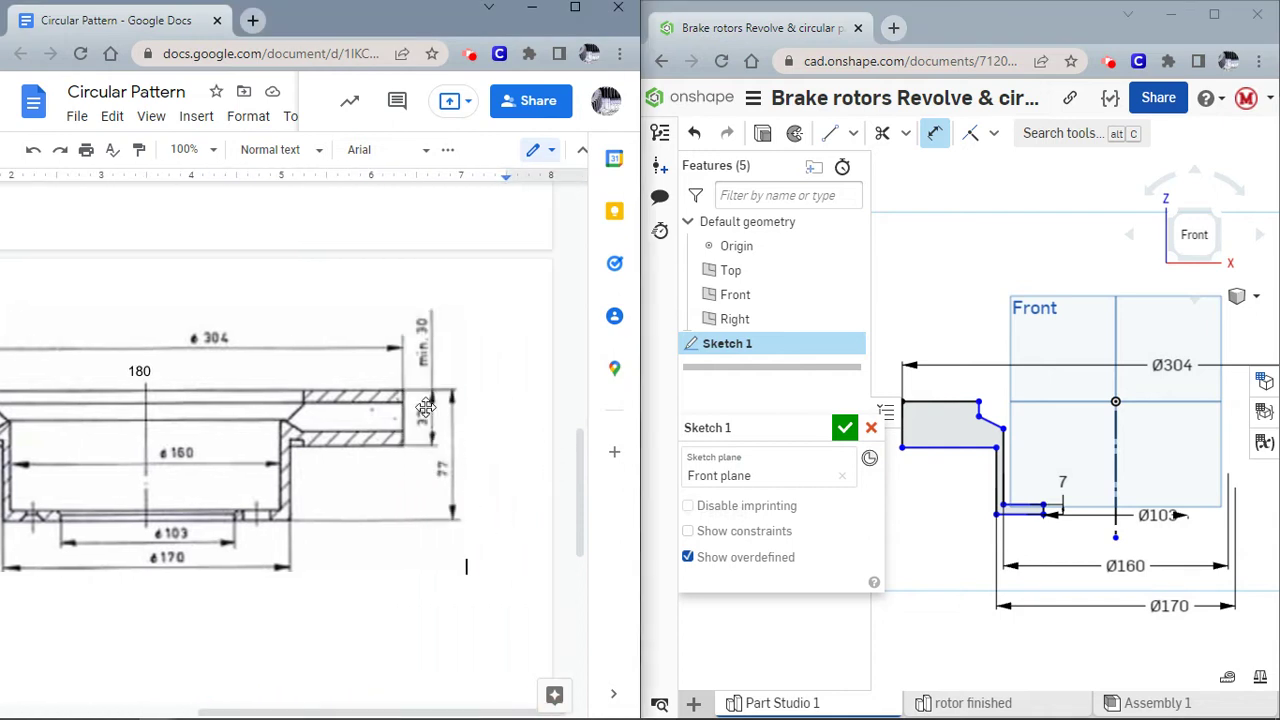
left_click(940, 403)
left_click(945, 447)
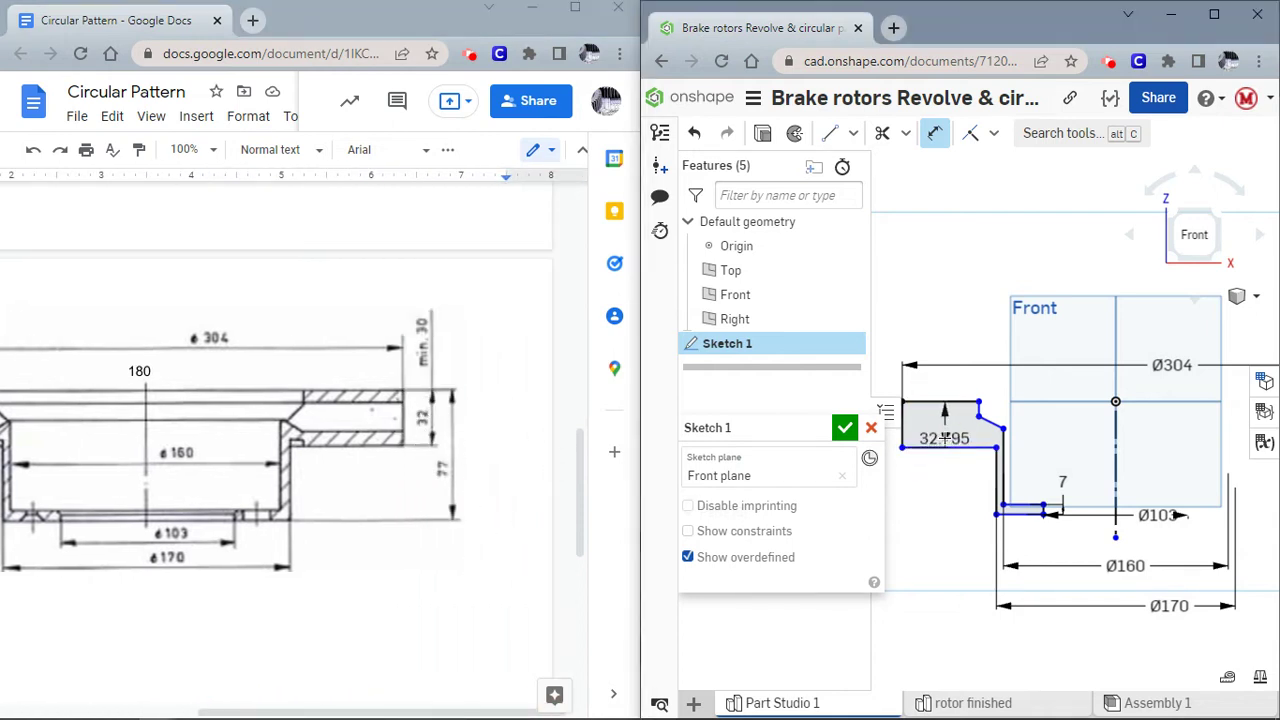
left_click(947, 440)
type("32")
key("Return")
Set the overall height to 77 and accept the sketch.
left_click(914, 402)
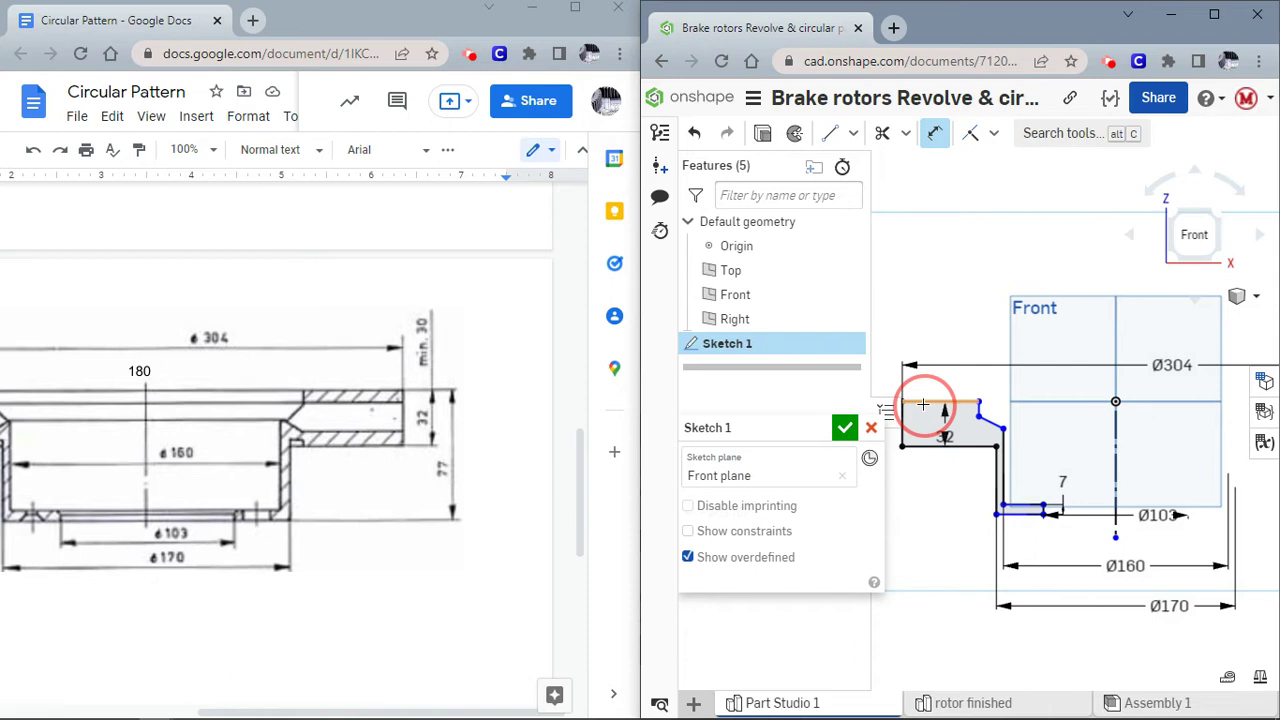
left_click(1000, 514)
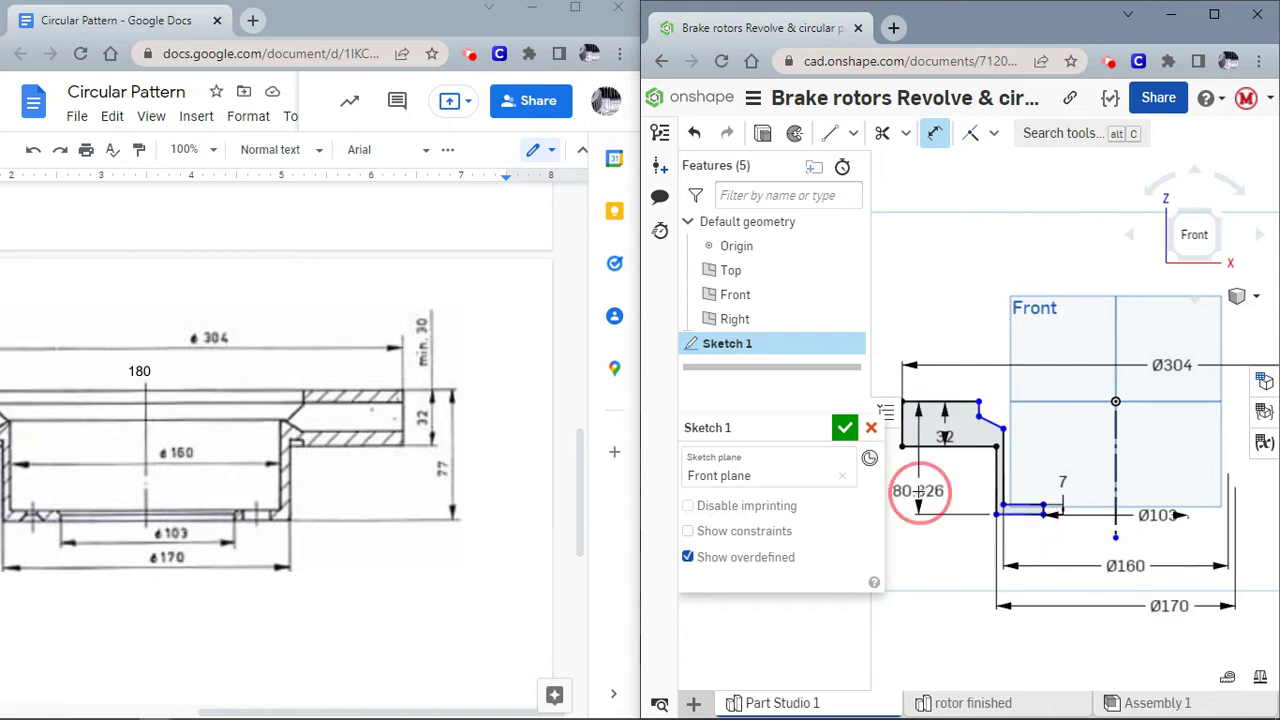
left_click(920, 493)
type("77")
key("Return")
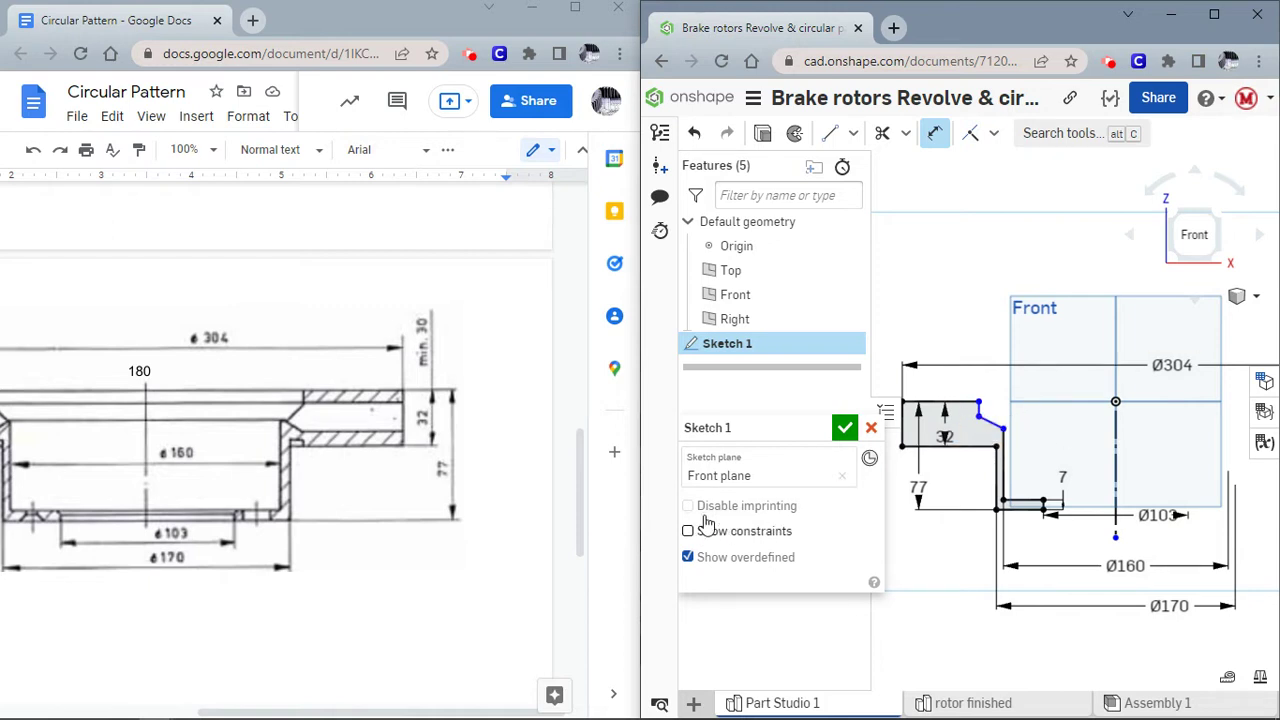
left_click(845, 430)
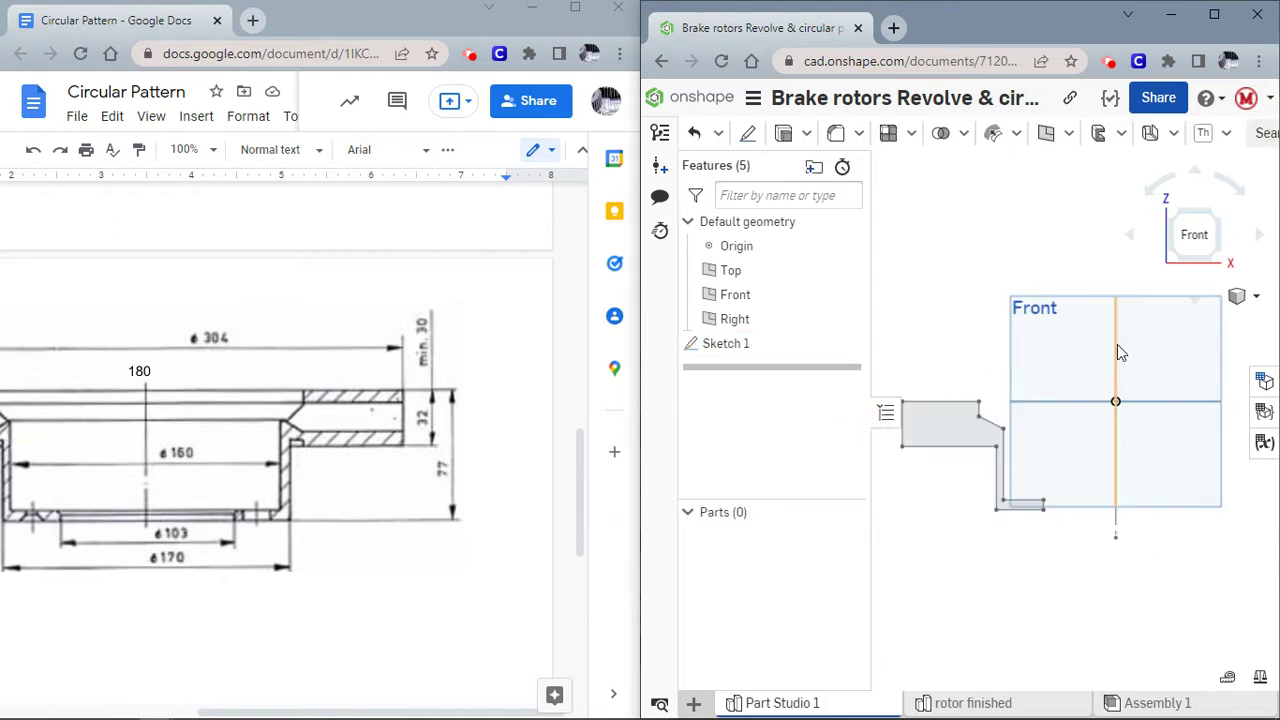
Revolve the sketch profile a full turn about the centreline into Part 1 and orbit to 3D.
left_click(806, 133)
left_click(816, 194)
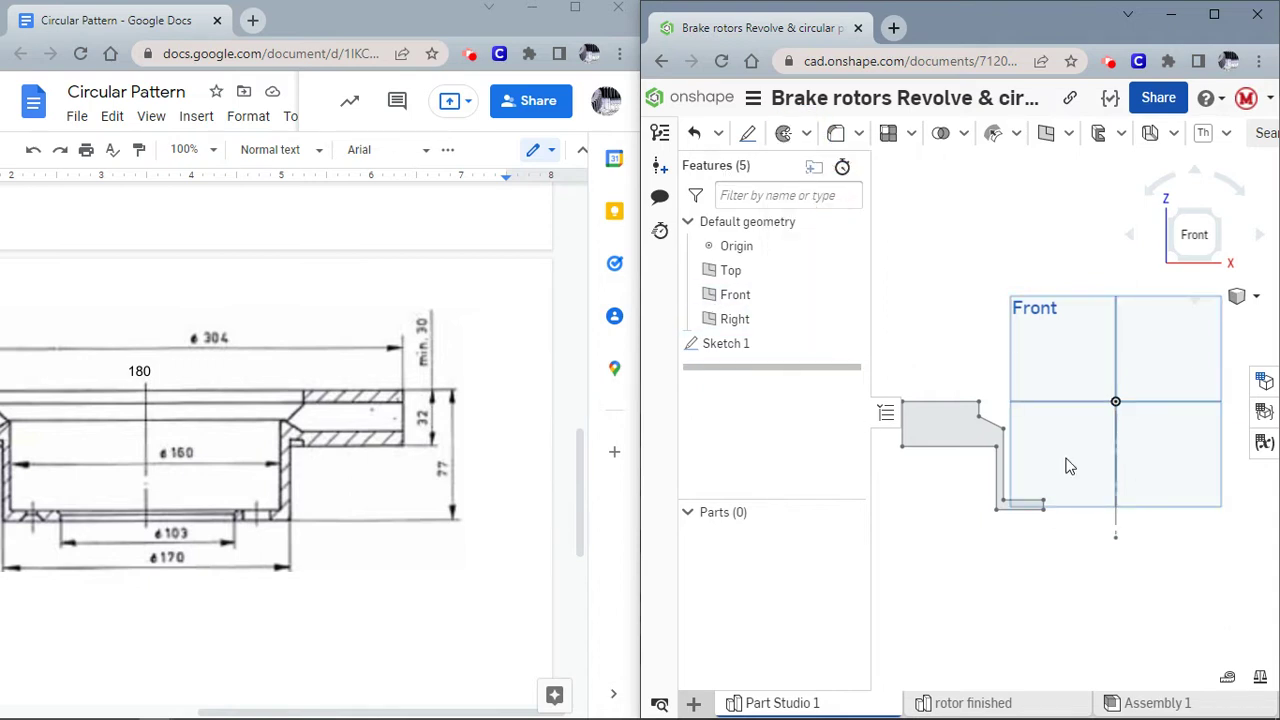
left_click(995, 481)
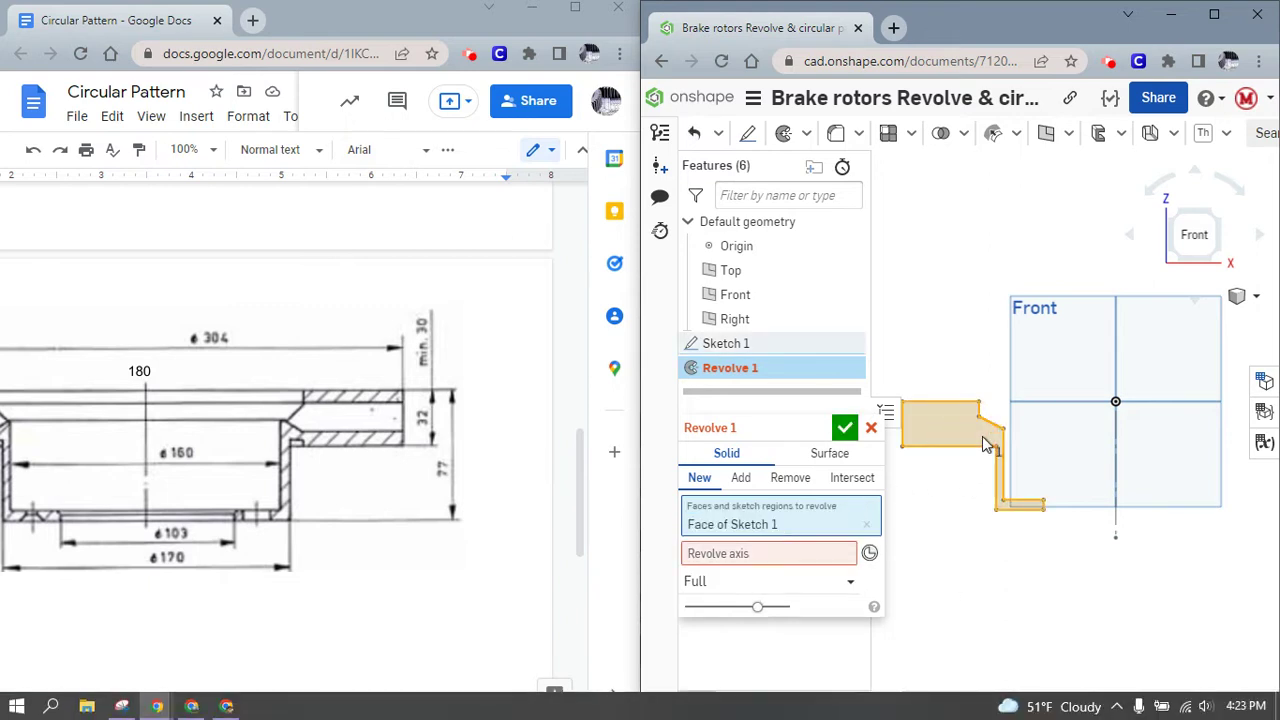
left_click(1115, 520)
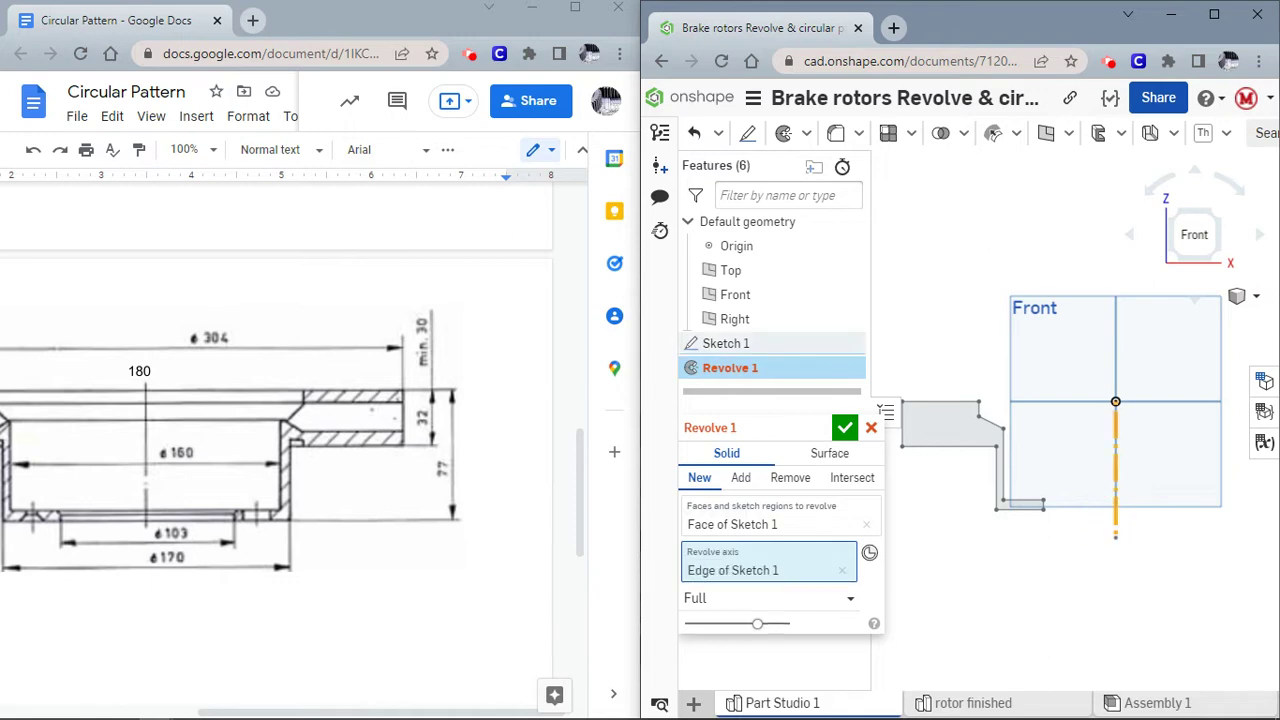
left_click(844, 427)
right_click_drag(960, 340, 1066, 484)
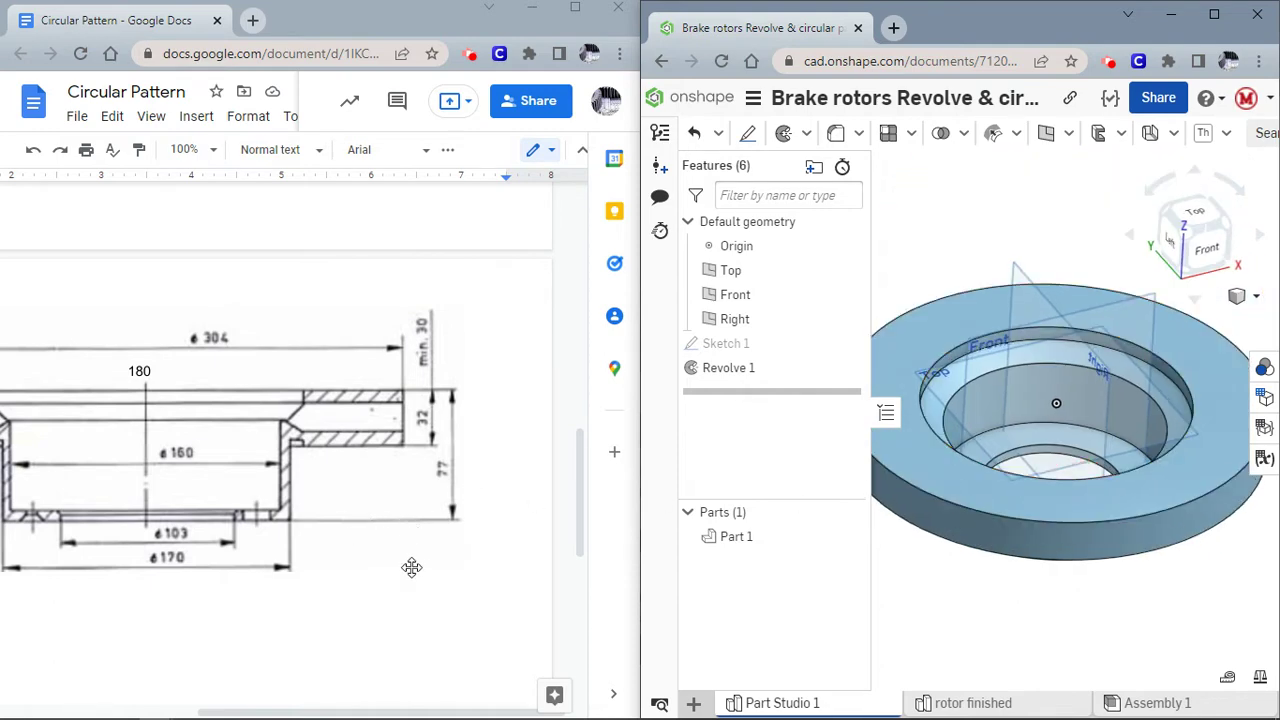
Scroll the Google Docs page to the rotor section drawing.
scroll(412, 567, "up", 1)
scroll(405, 570, "down", 5)
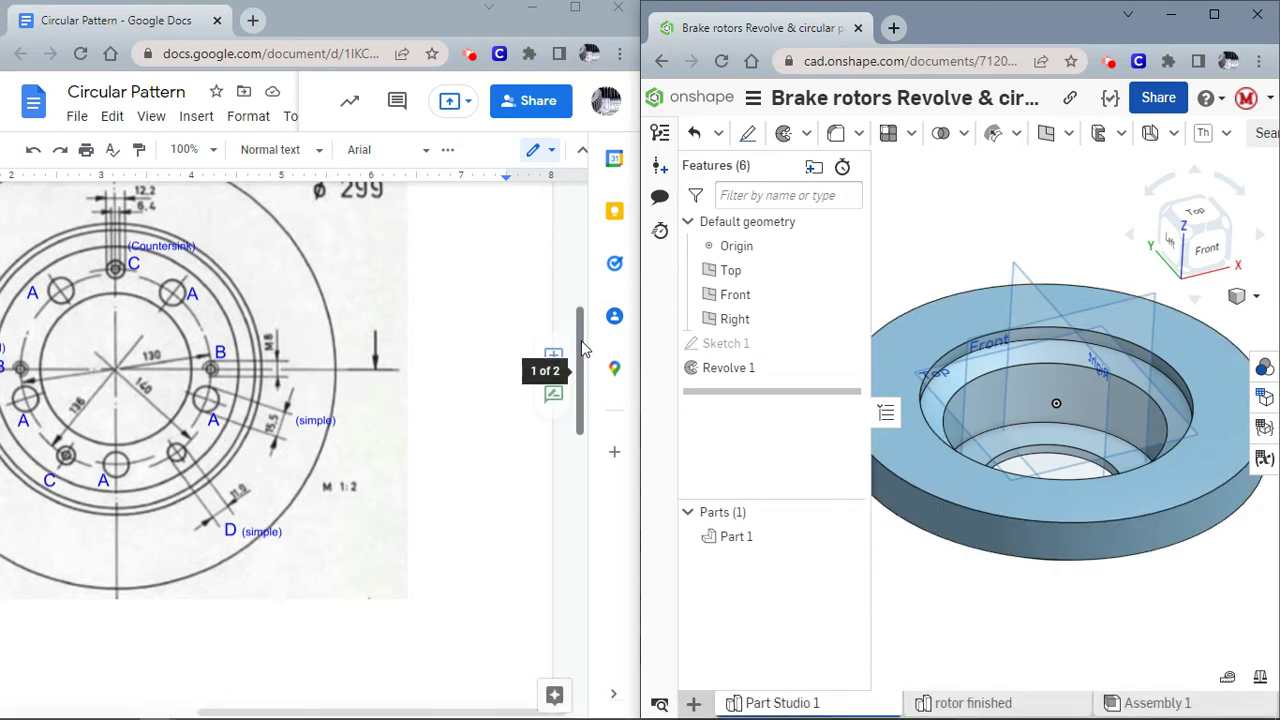
left_click_drag(583, 347, 585, 238)
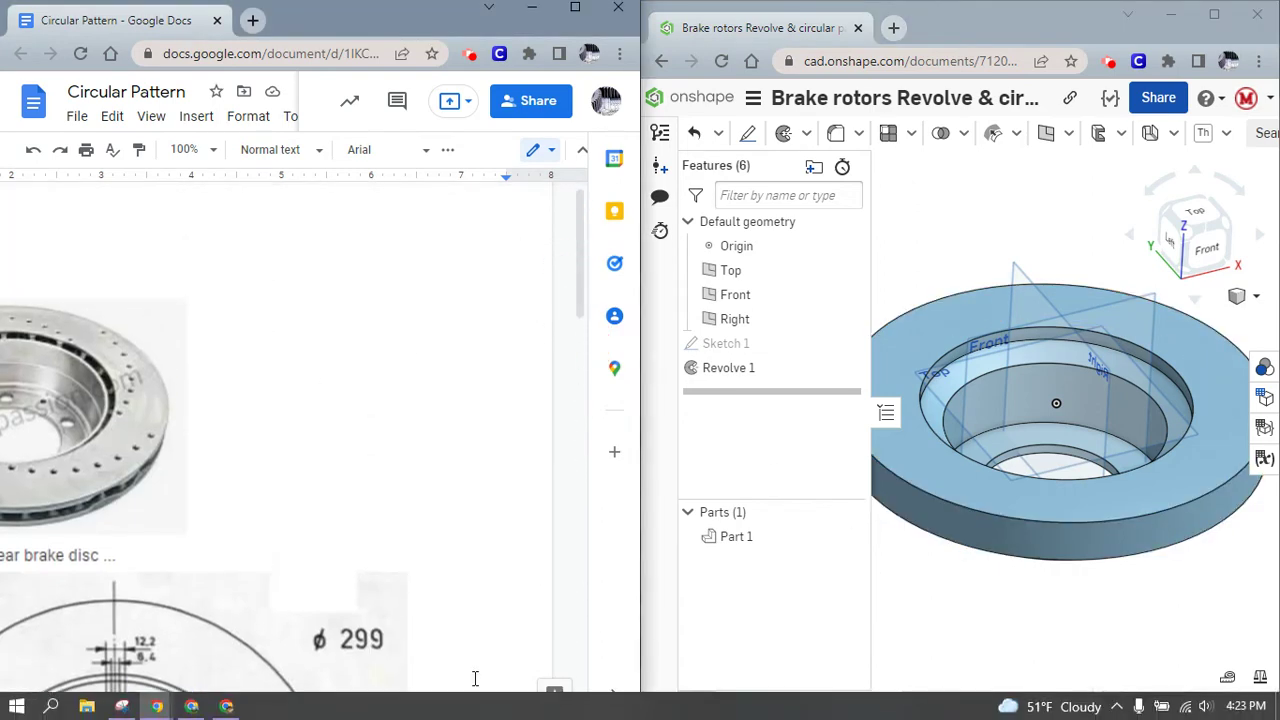
left_click_drag(500, 712, 440, 712)
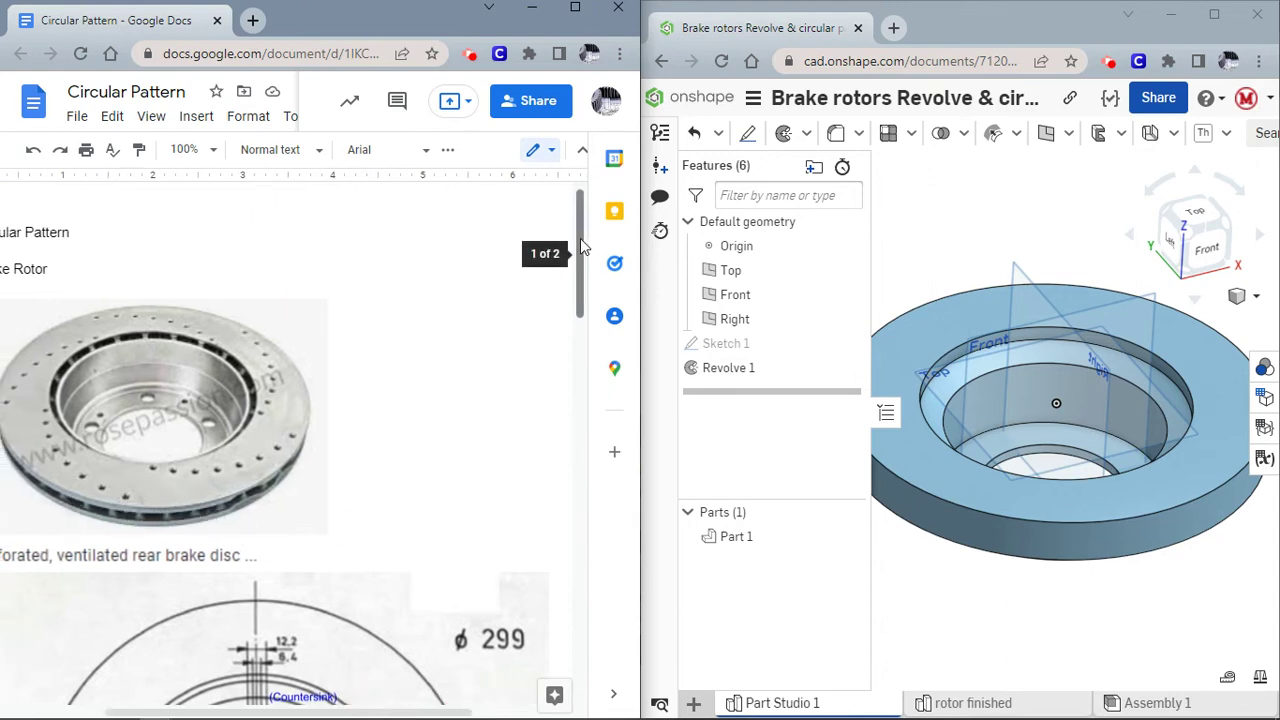
left_click_drag(580, 245, 570, 487)
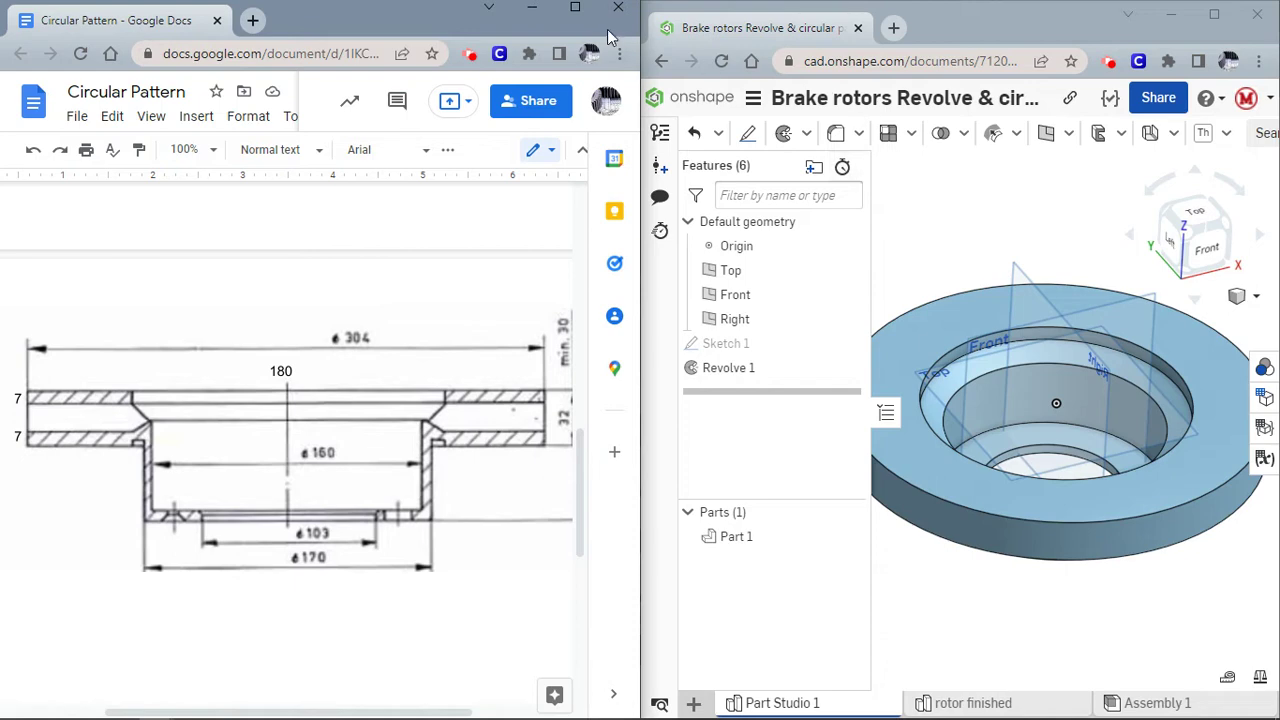
Maximize the Onshape window and view the rotor from the Front.
left_click(1013, 22)
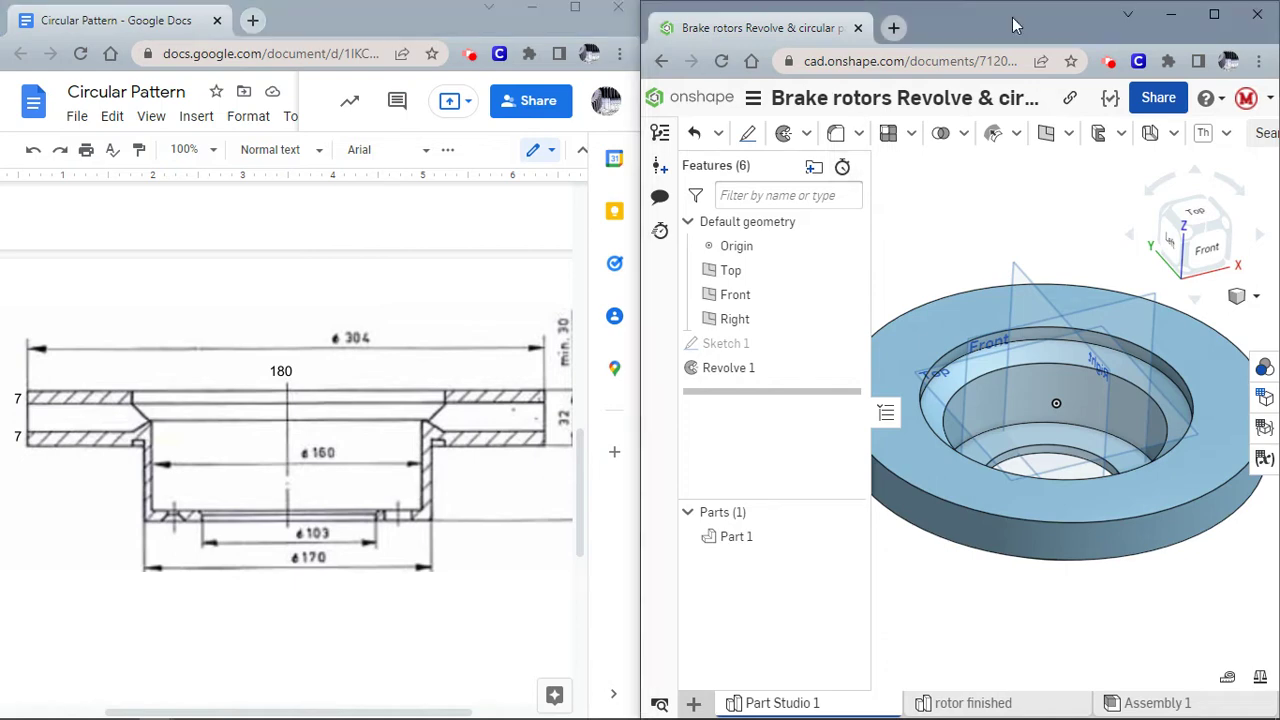
left_click(1214, 14)
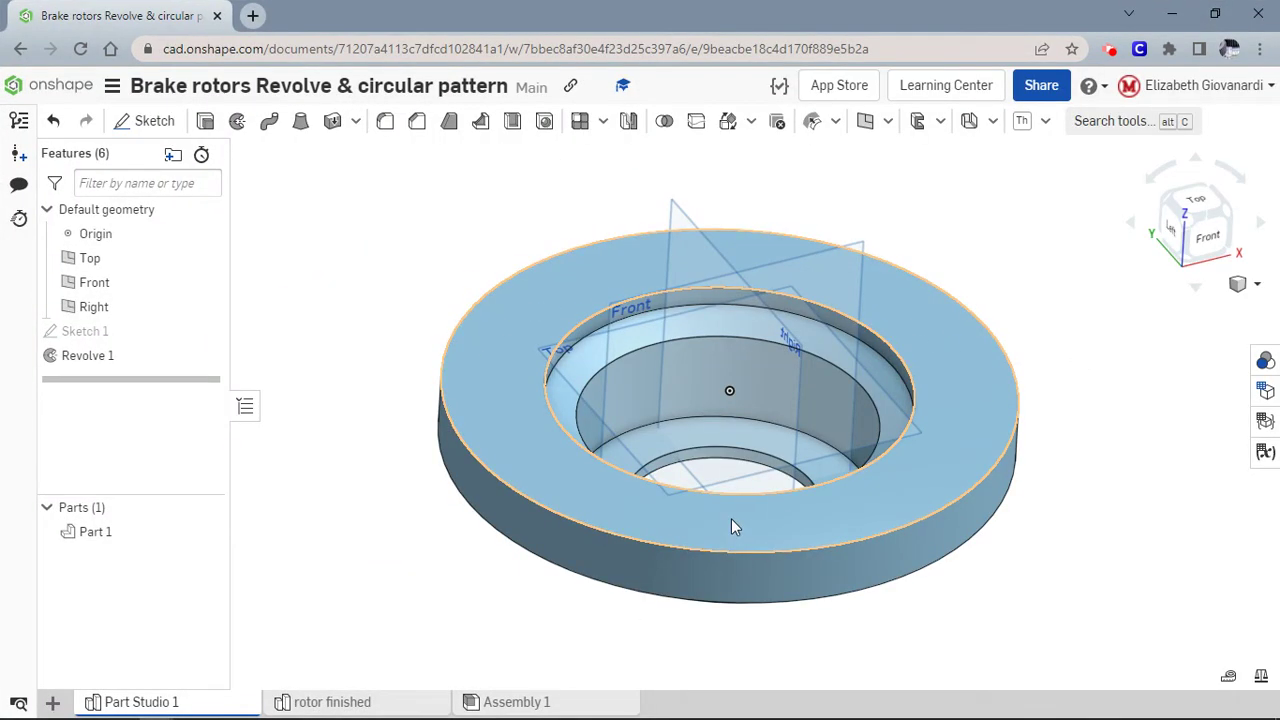
left_click(1210, 237)
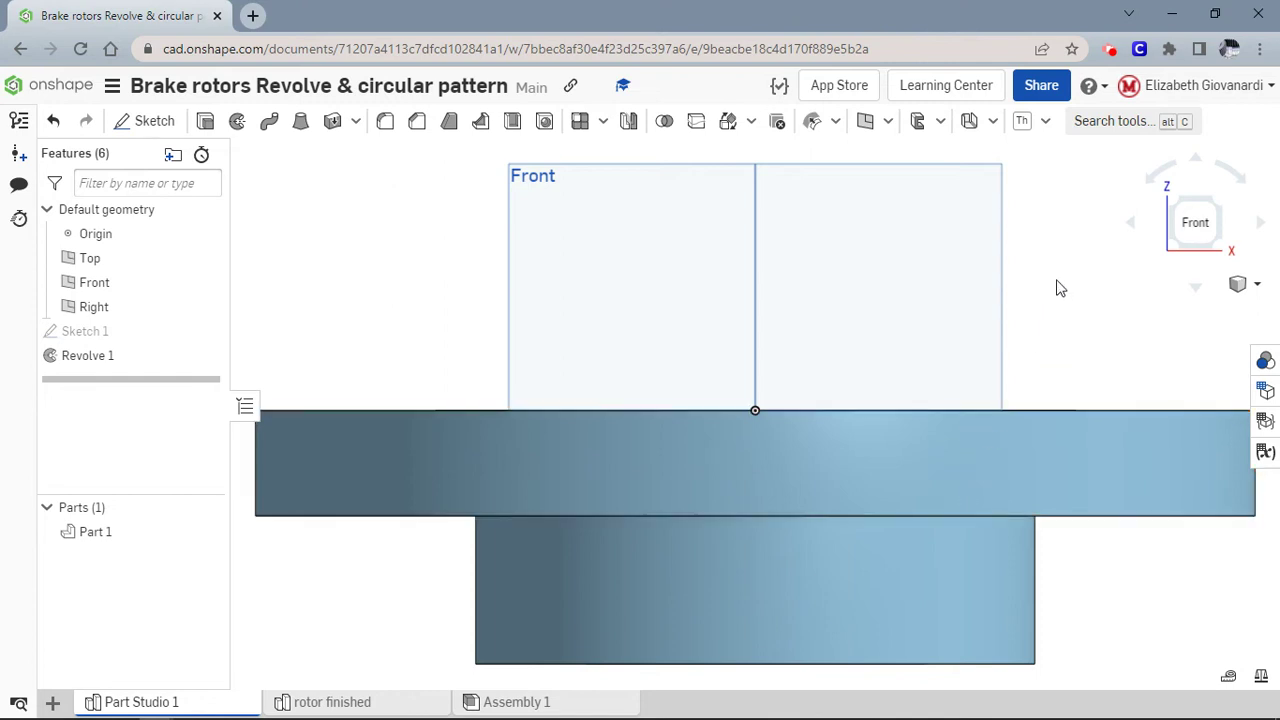
left_click(335, 703)
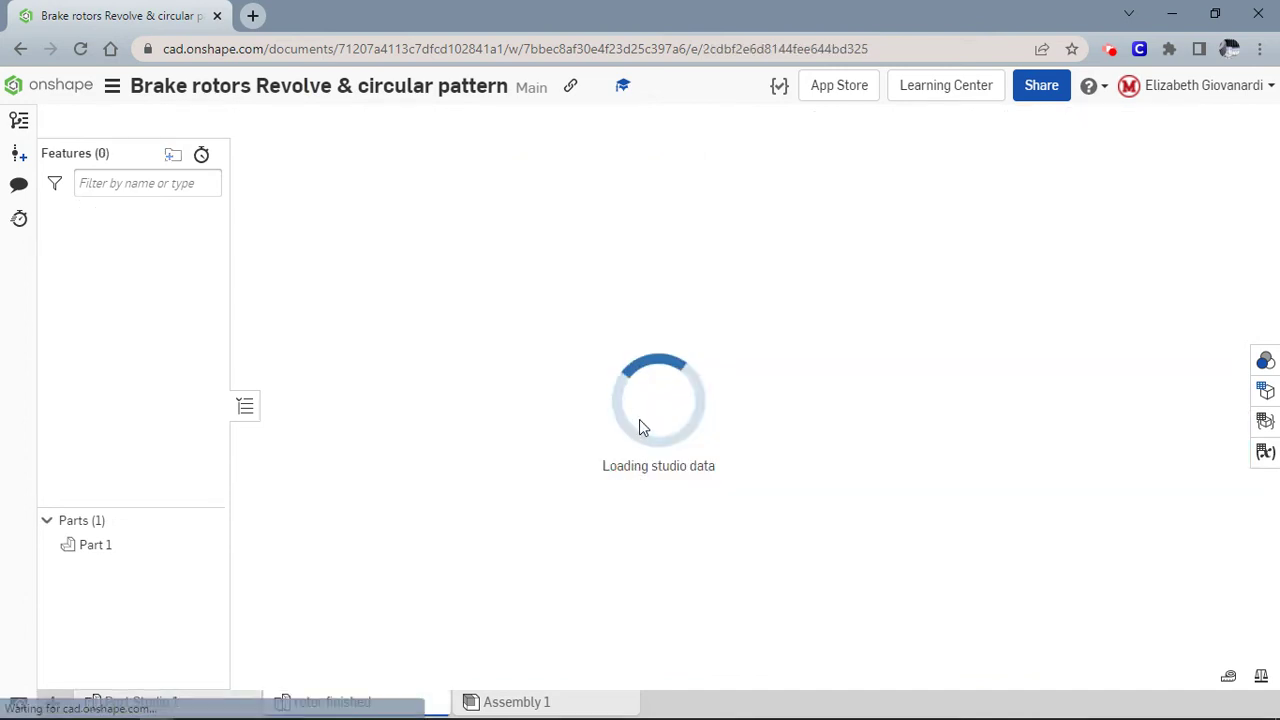
right_click_drag(808, 397, 862, 320)
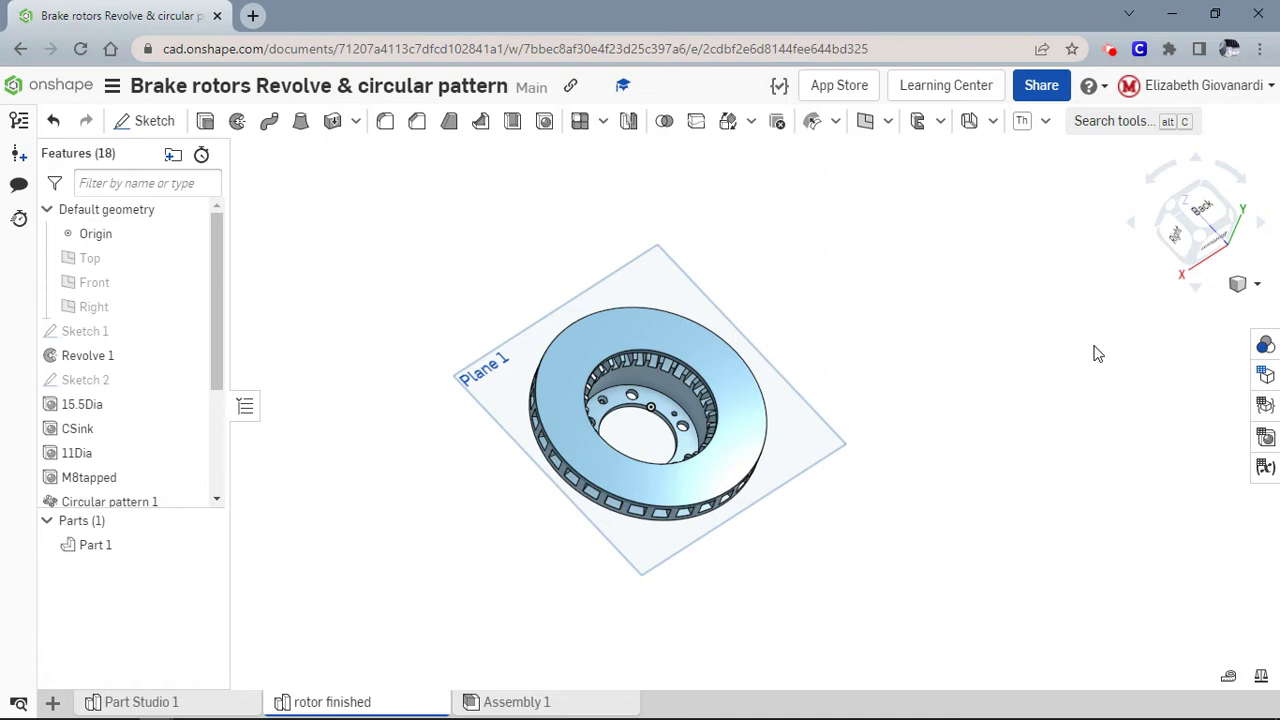
left_click(1257, 285)
left_click(1160, 704)
left_click(740, 386)
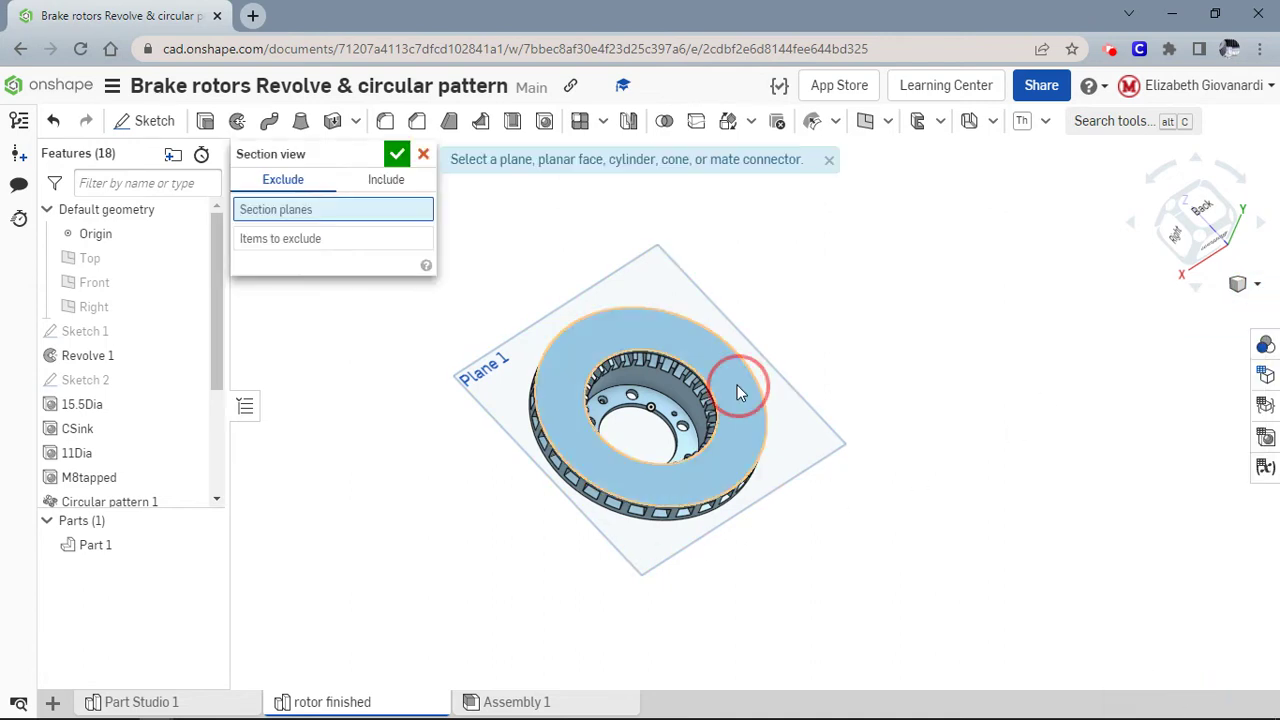
left_click_drag(672, 373, 666, 366)
left_click(927, 422)
right_click_drag(927, 424, 888, 410)
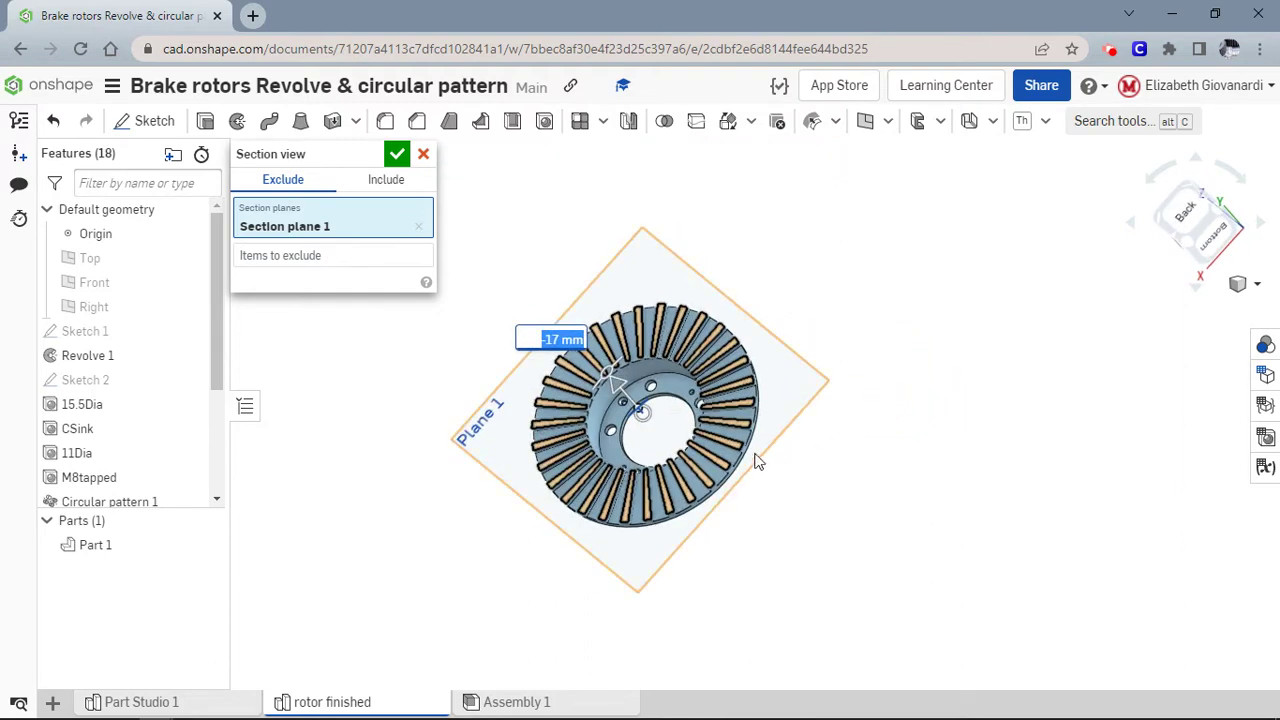
scroll(730, 456, "up", 5)
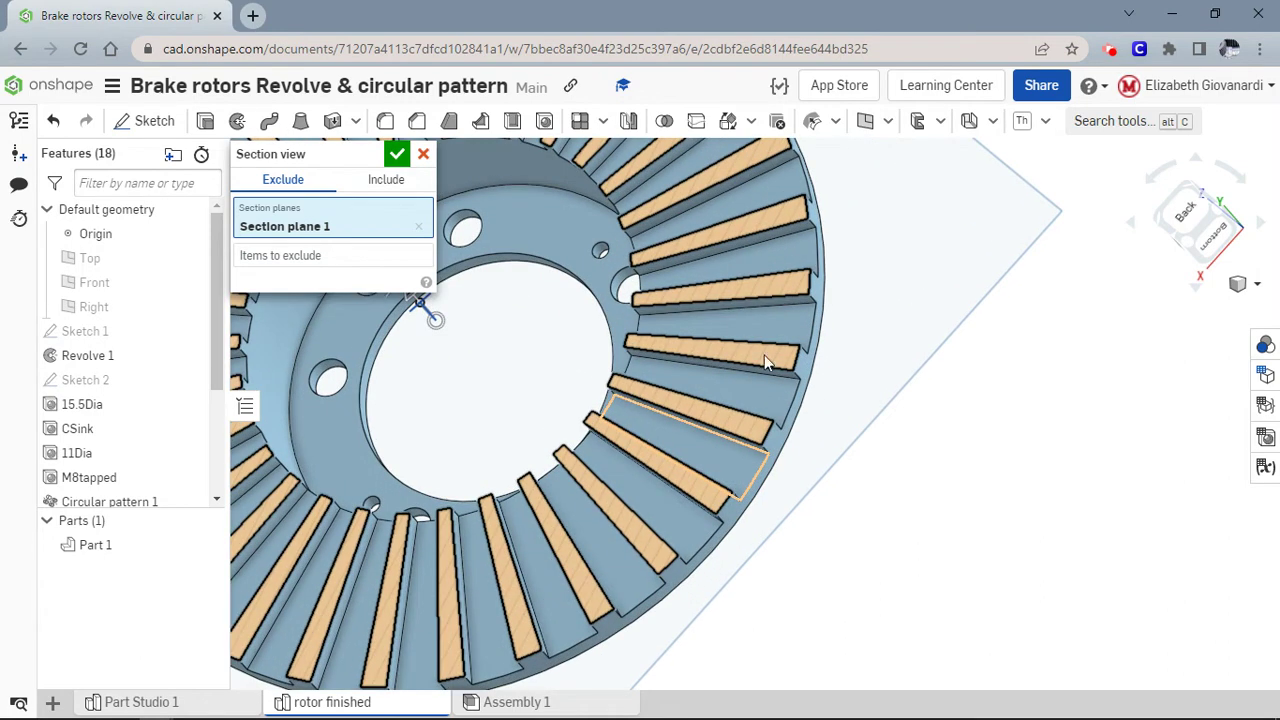
left_click(422, 155)
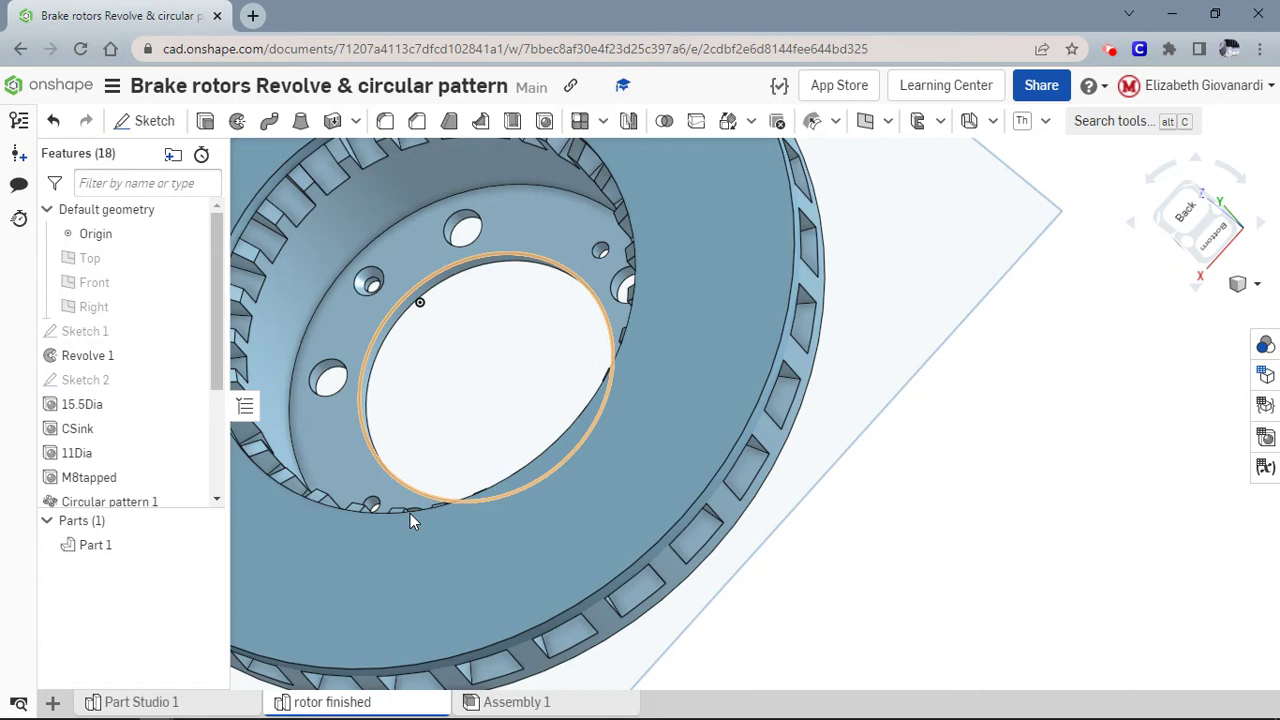
left_click(220, 702)
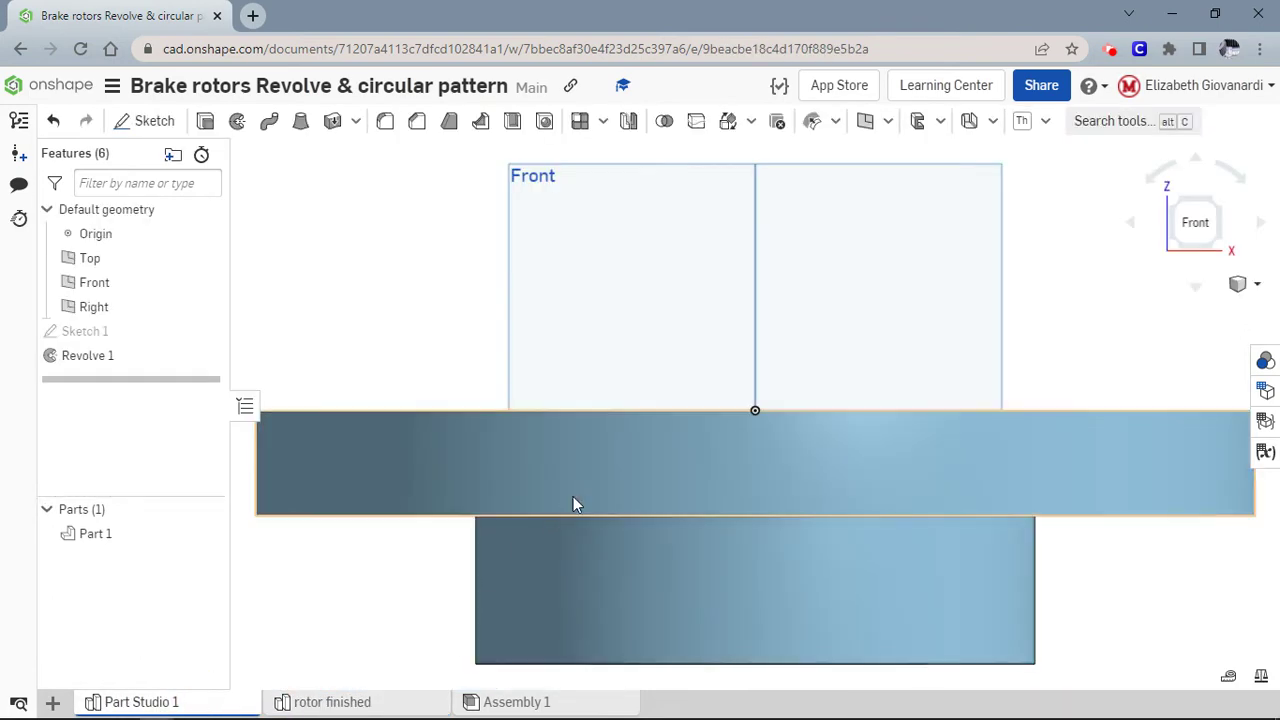
Create Plane 1 offset 7 mm from the rotor's top face.
left_click(887, 121)
left_click(885, 234)
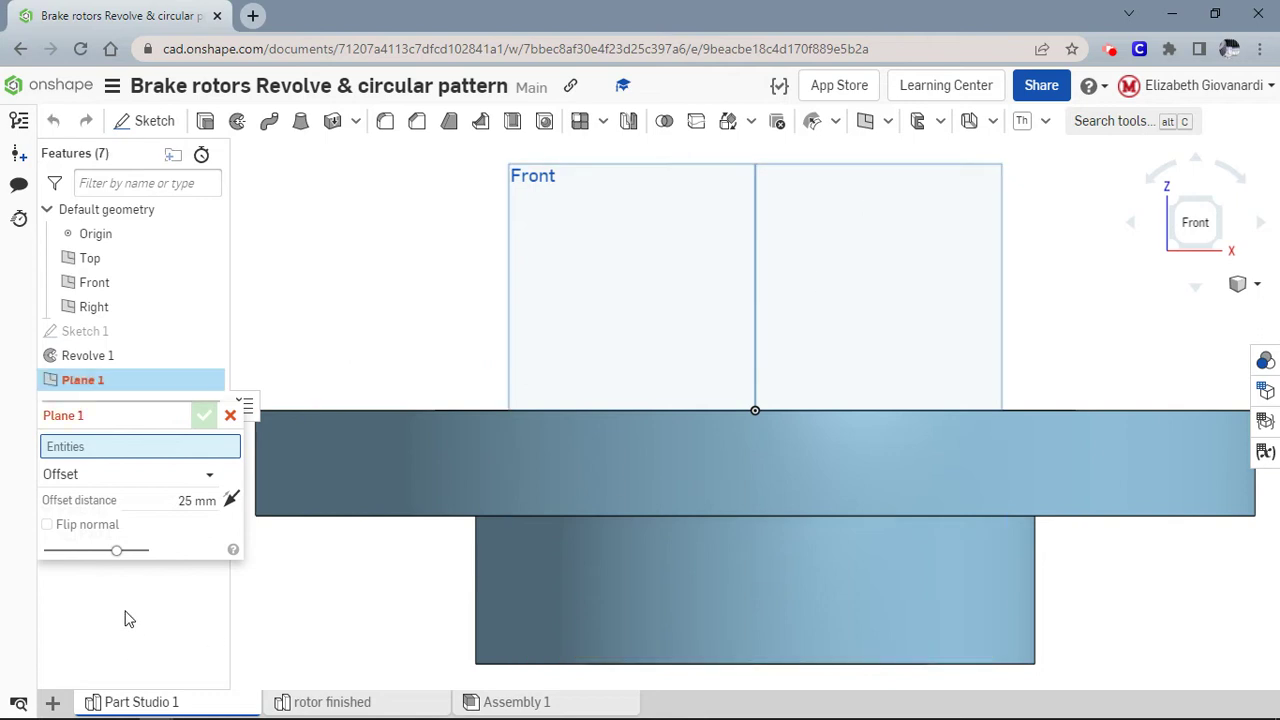
left_click(108, 476)
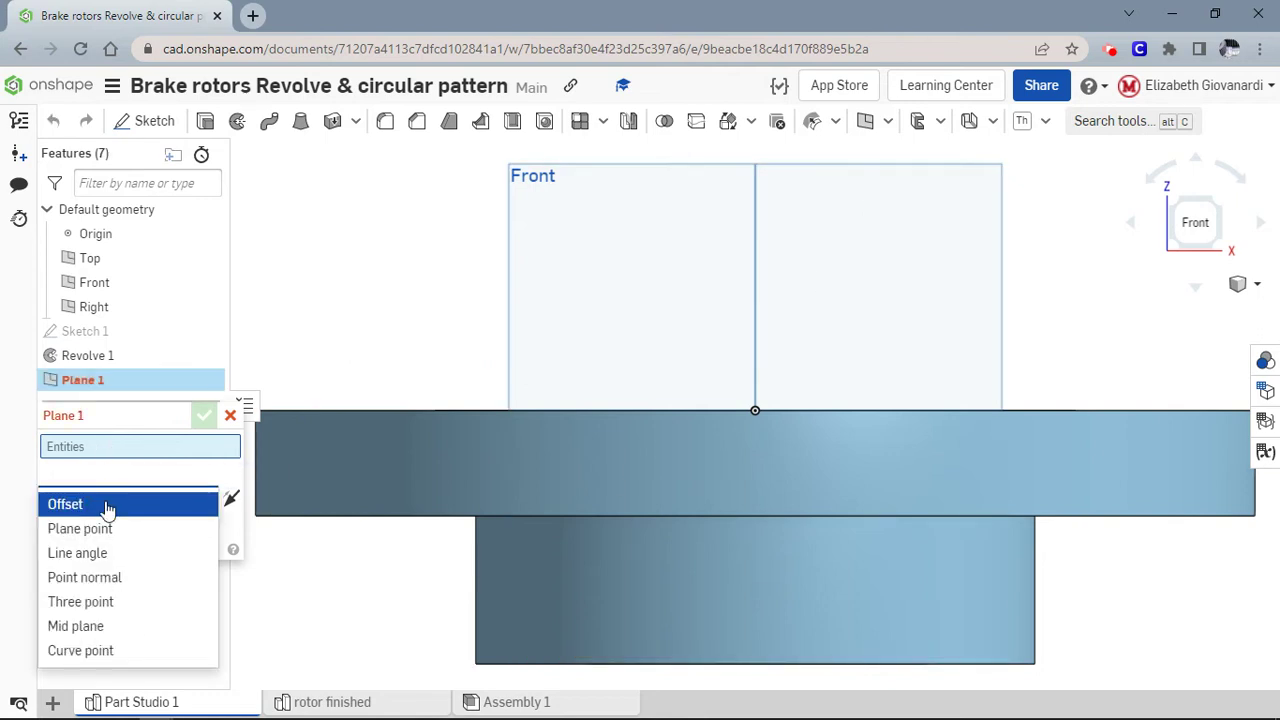
left_click(108, 505)
right_click_drag(447, 329, 405, 360)
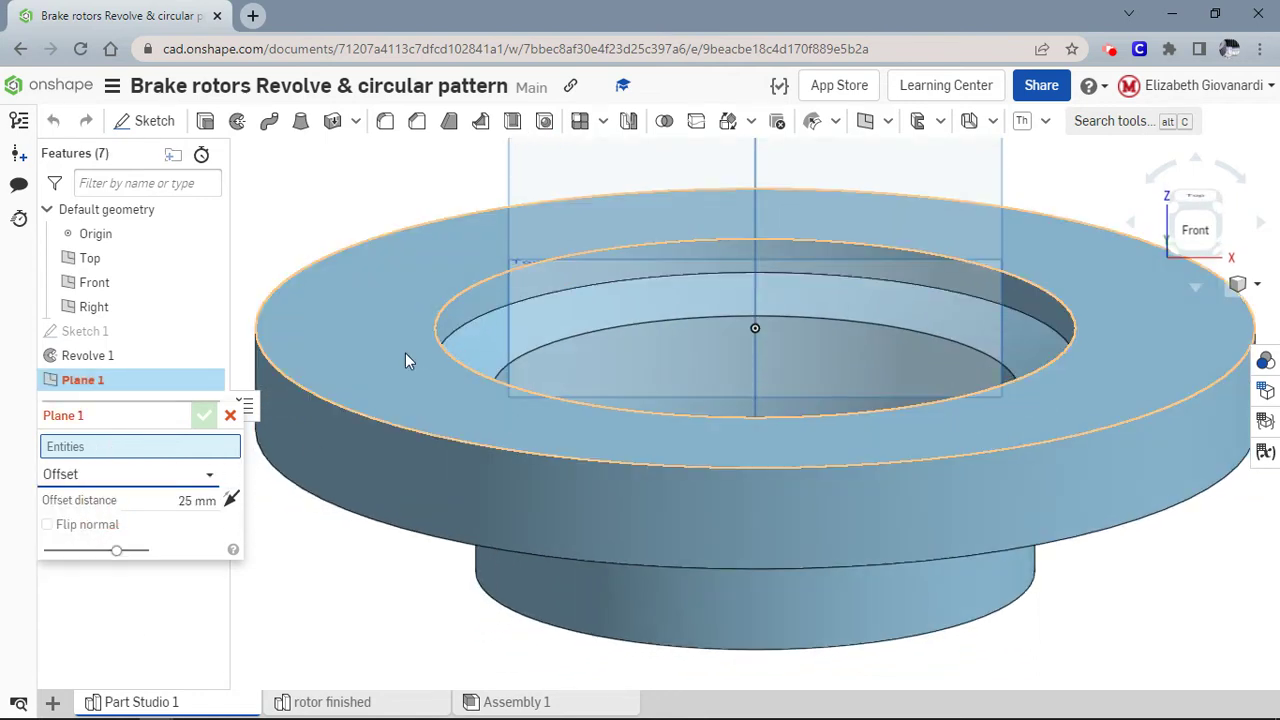
left_click(404, 357)
scroll(520, 367, "down", 3)
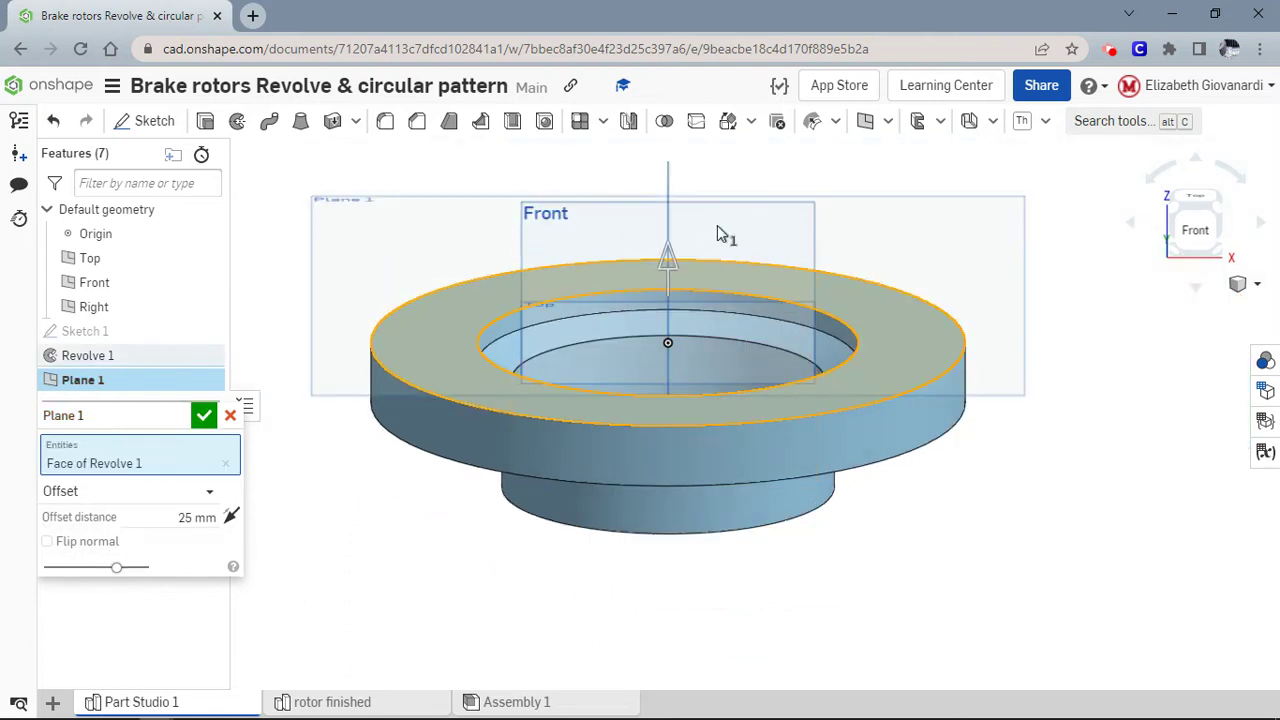
left_click_drag(677, 260, 680, 340)
left_click(152, 514)
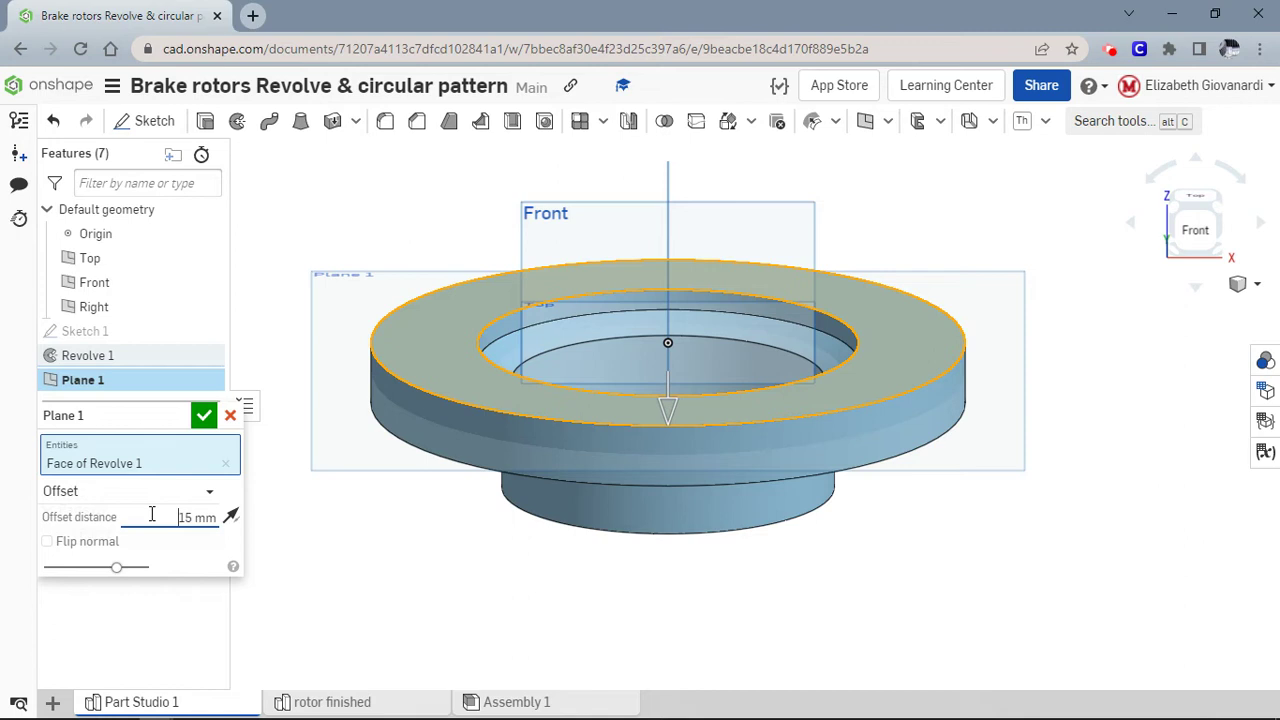
type("7")
key("Return")
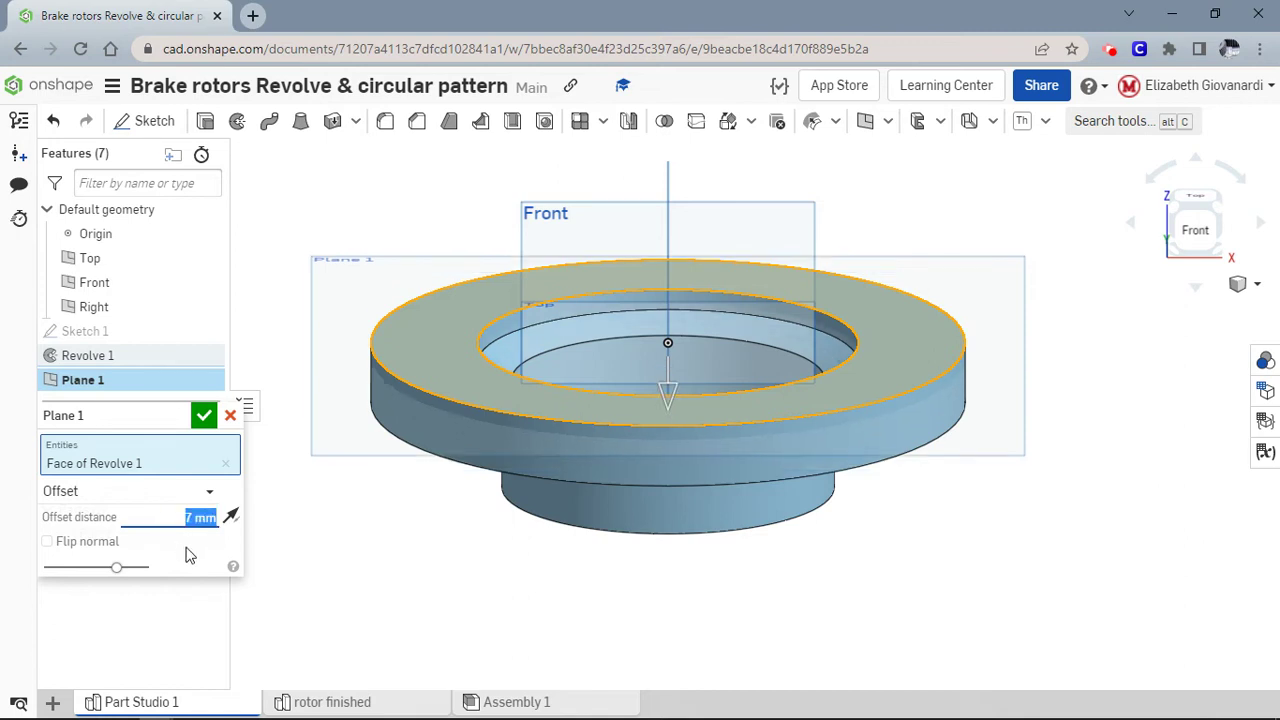
left_click(203, 414)
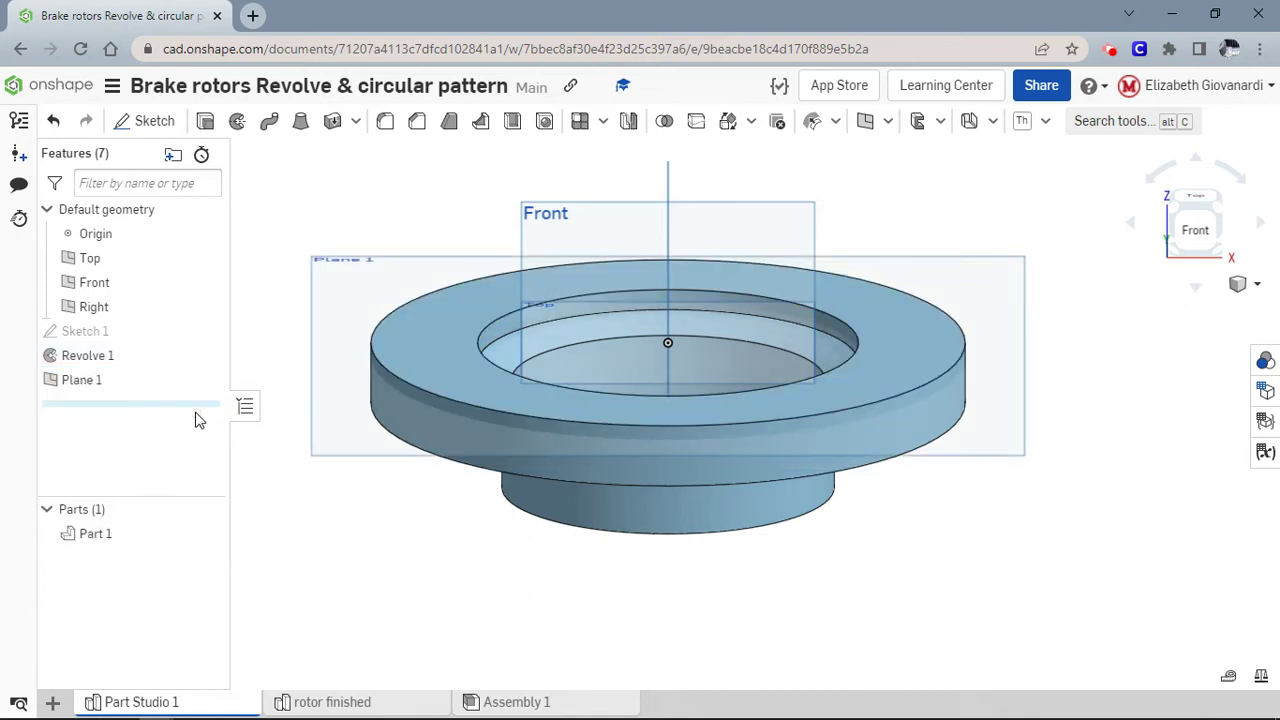
Section the rotor at Plane 1 and view it from the Top.
right_click_drag(316, 529, 320, 507)
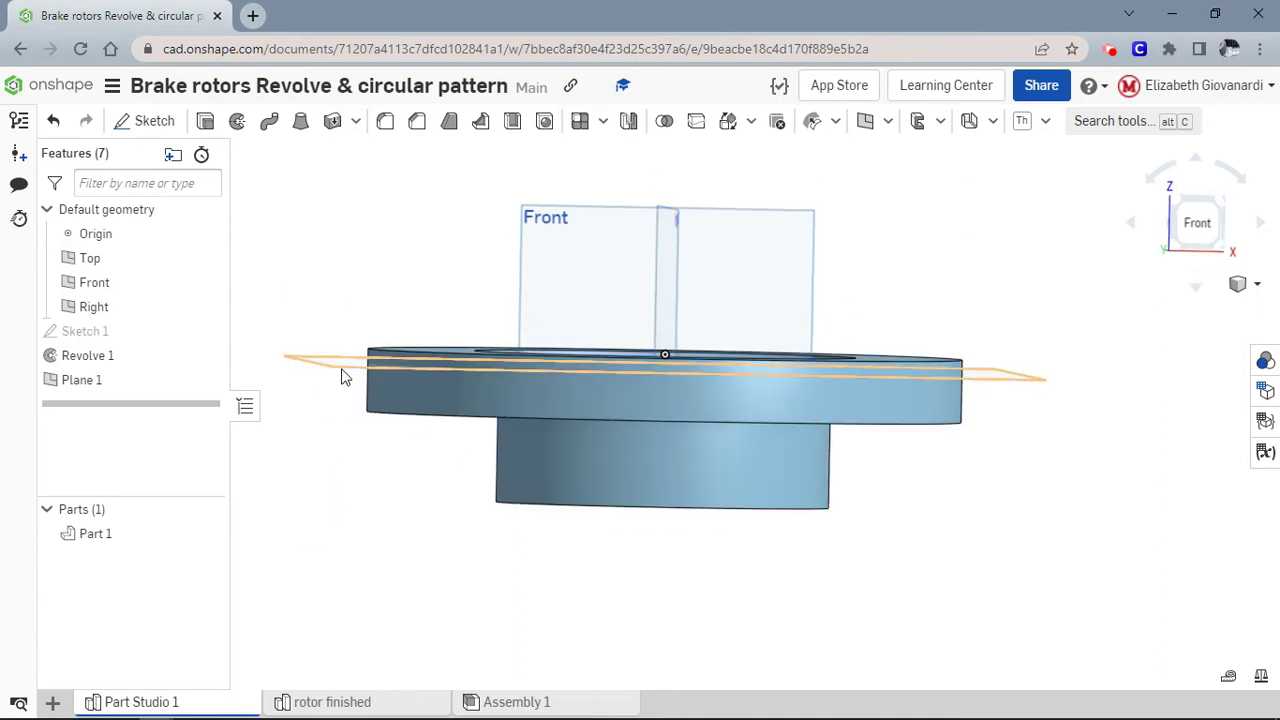
left_click(1257, 284)
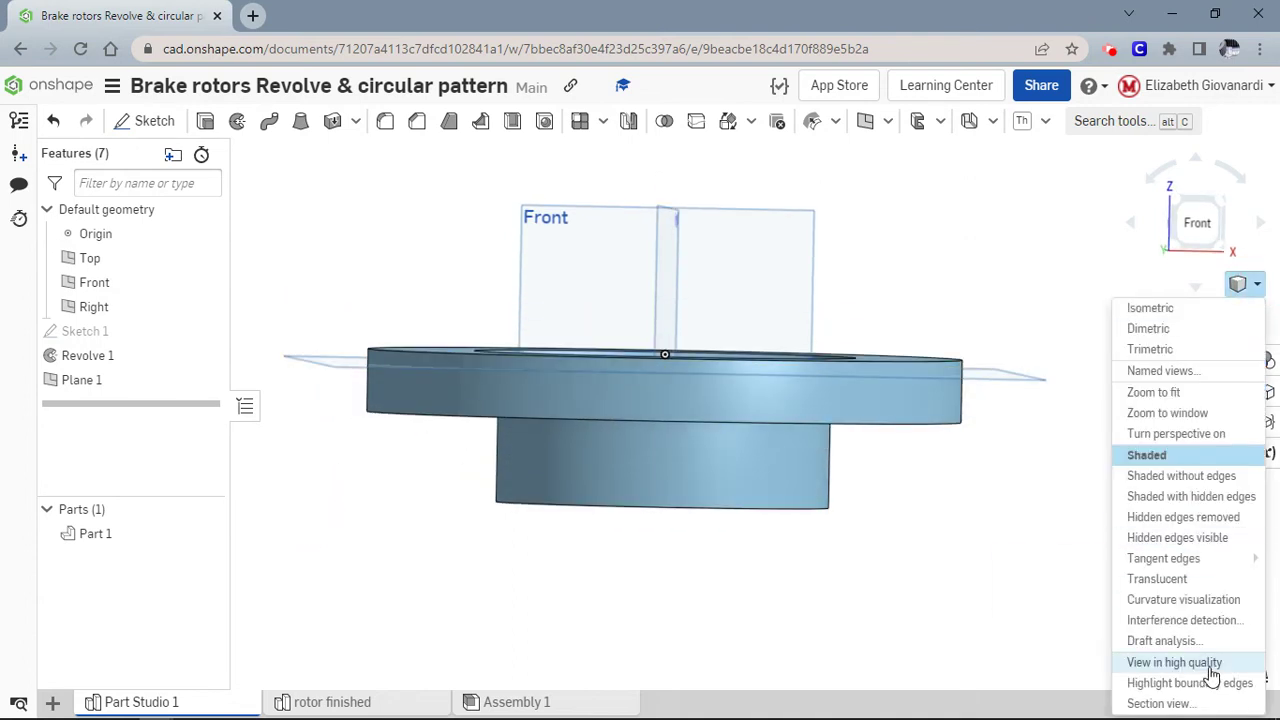
left_click(1190, 705)
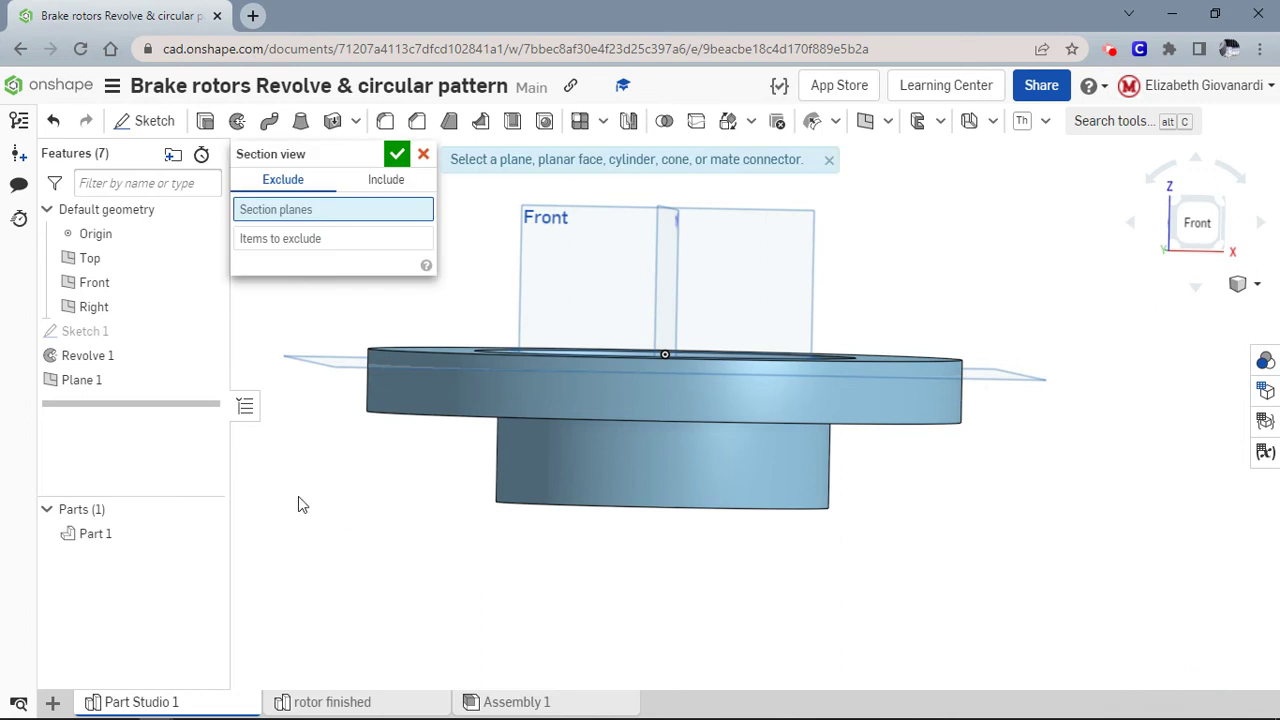
left_click(72, 382)
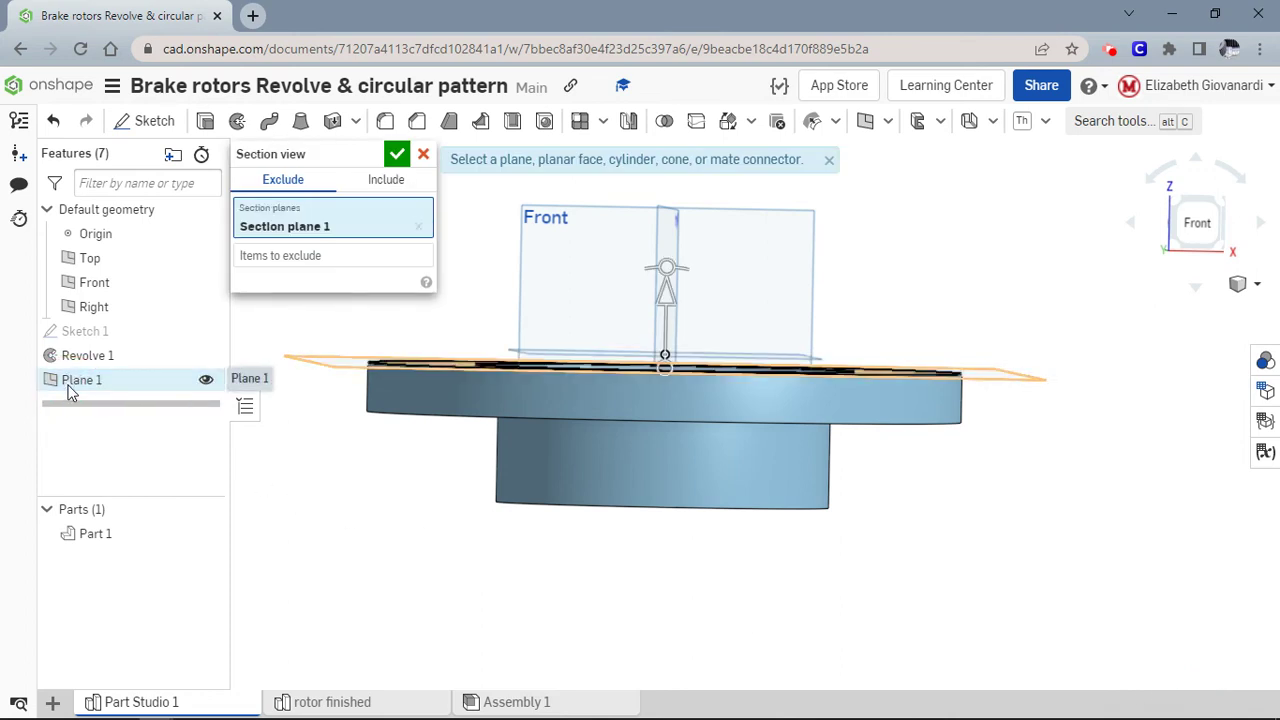
left_click(397, 155)
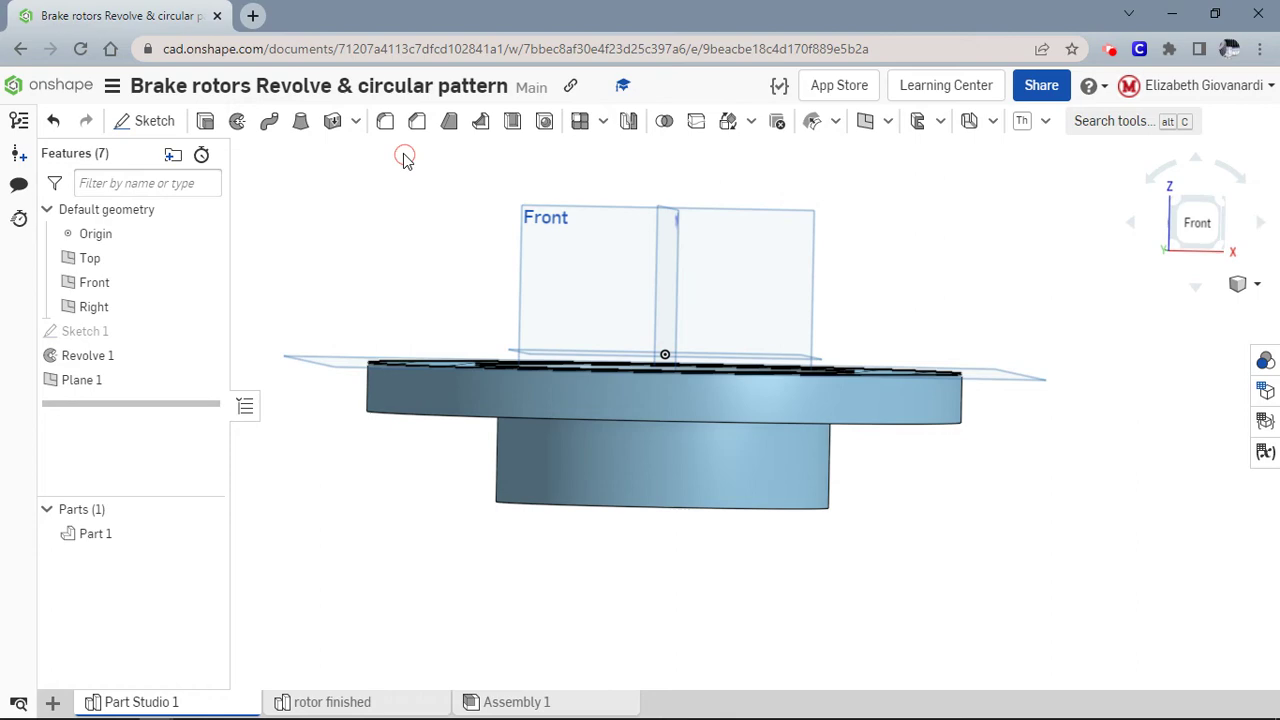
left_click(445, 288)
right_click_drag(445, 288, 441, 312)
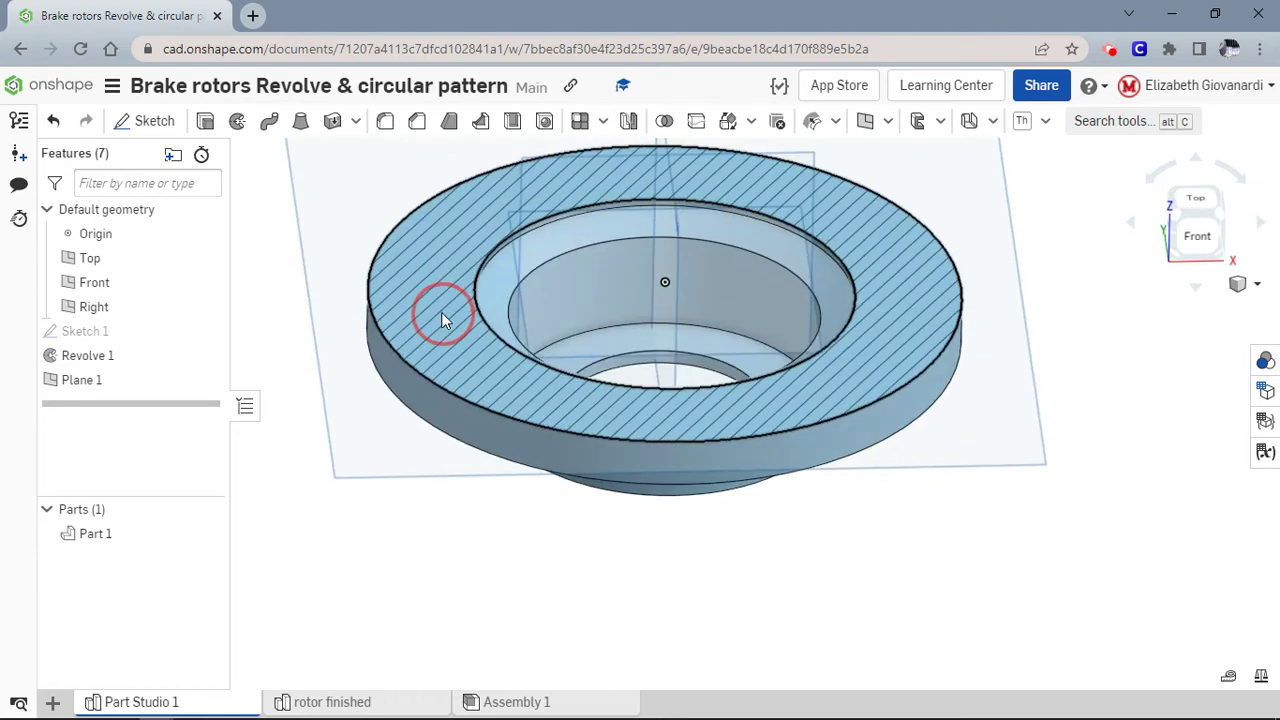
left_click(1190, 200)
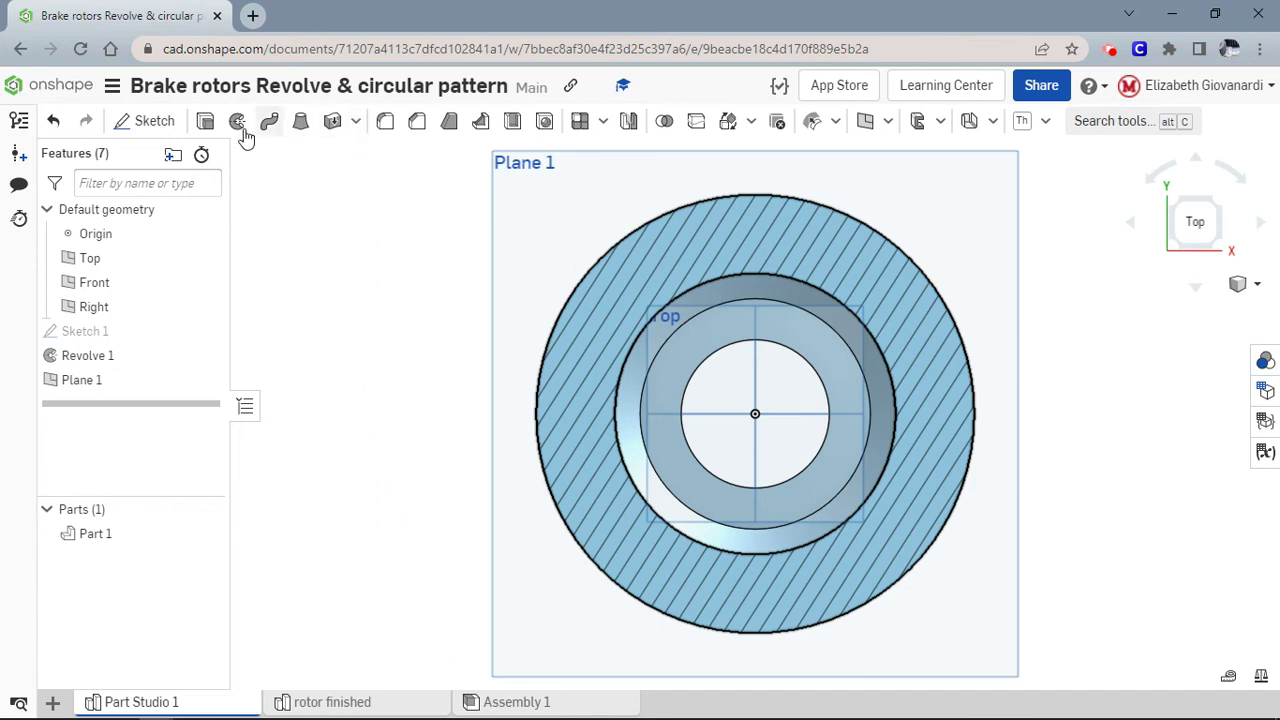
Start Sketch 2 on Plane 1 with a line from the centre past the rim.
left_click(168, 122)
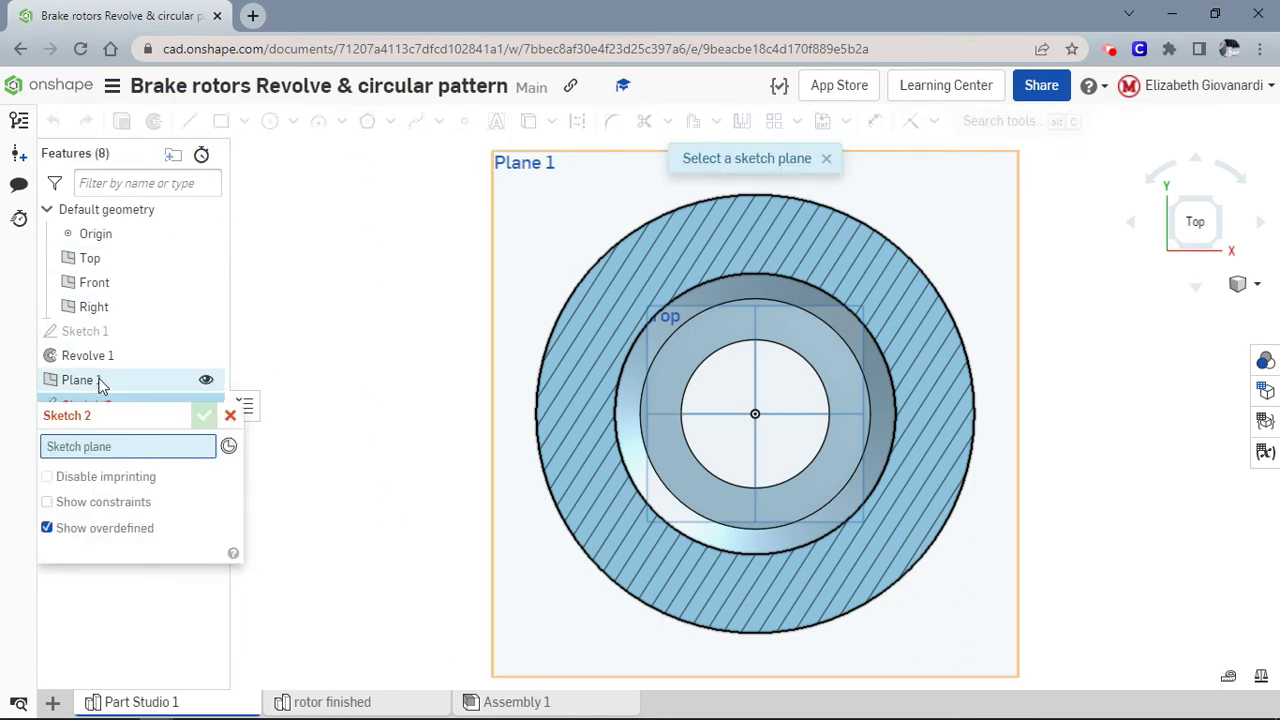
left_click(99, 384)
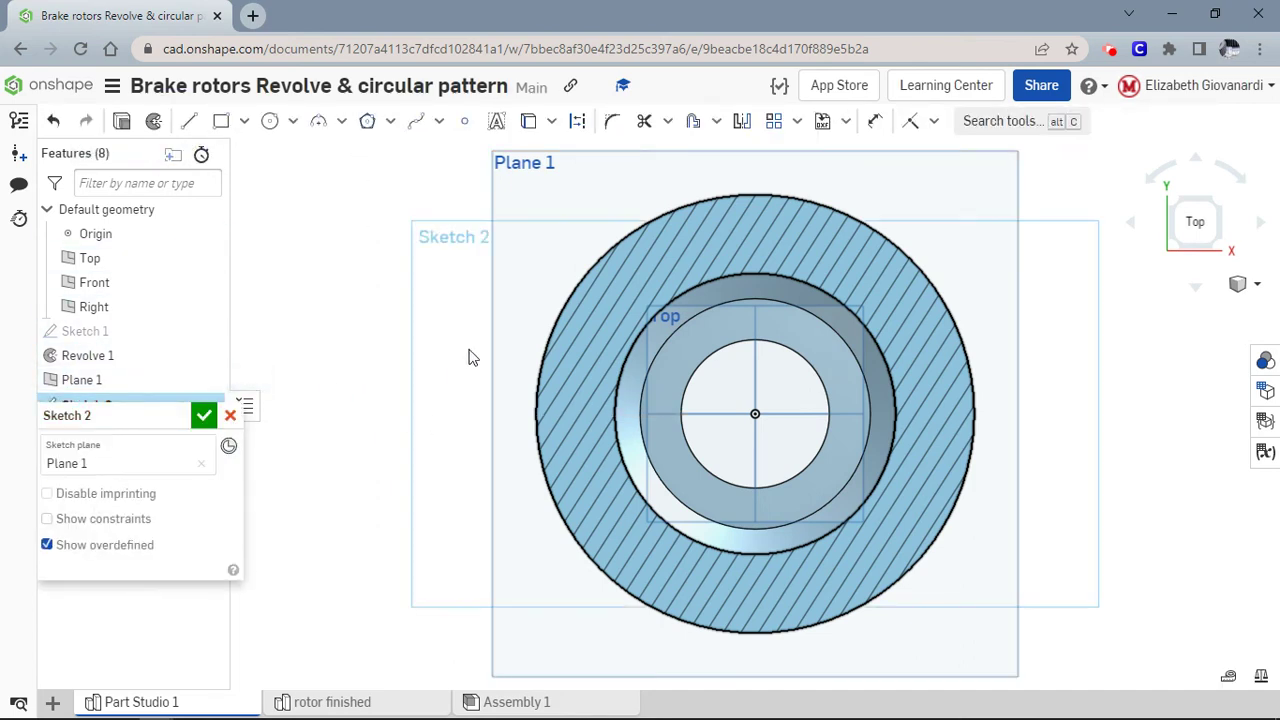
left_click(187, 124)
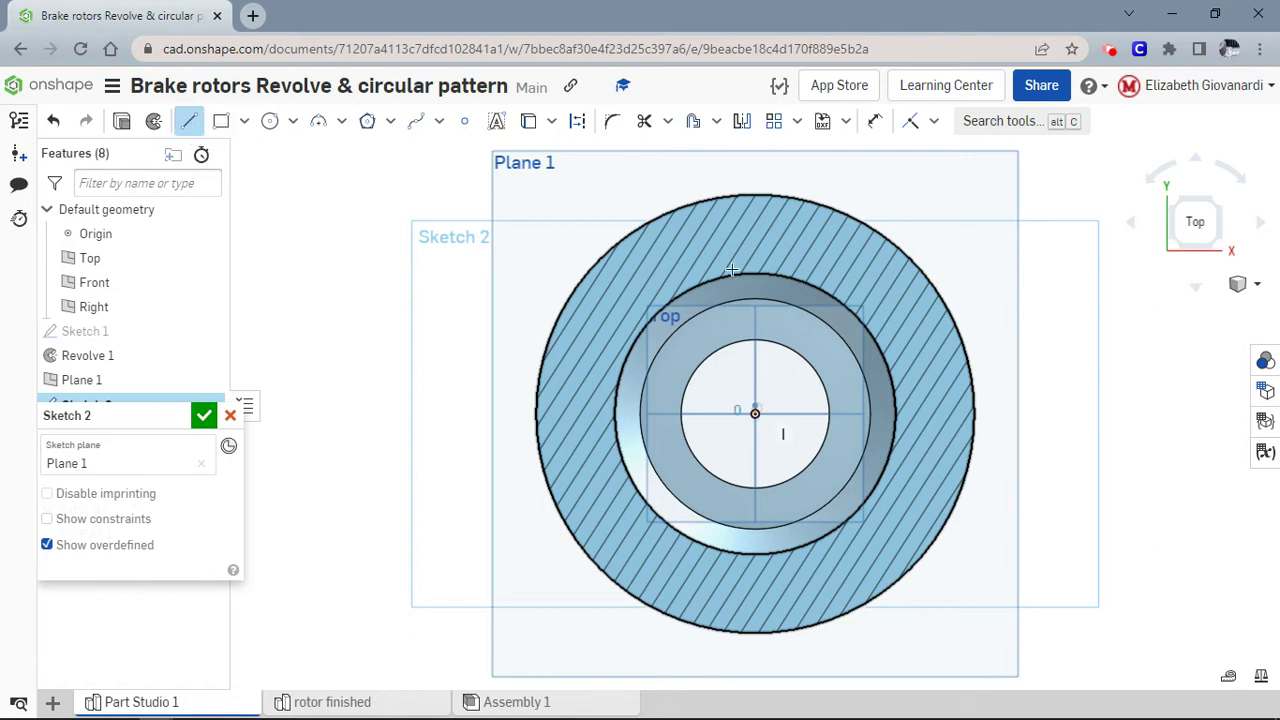
left_click(732, 184)
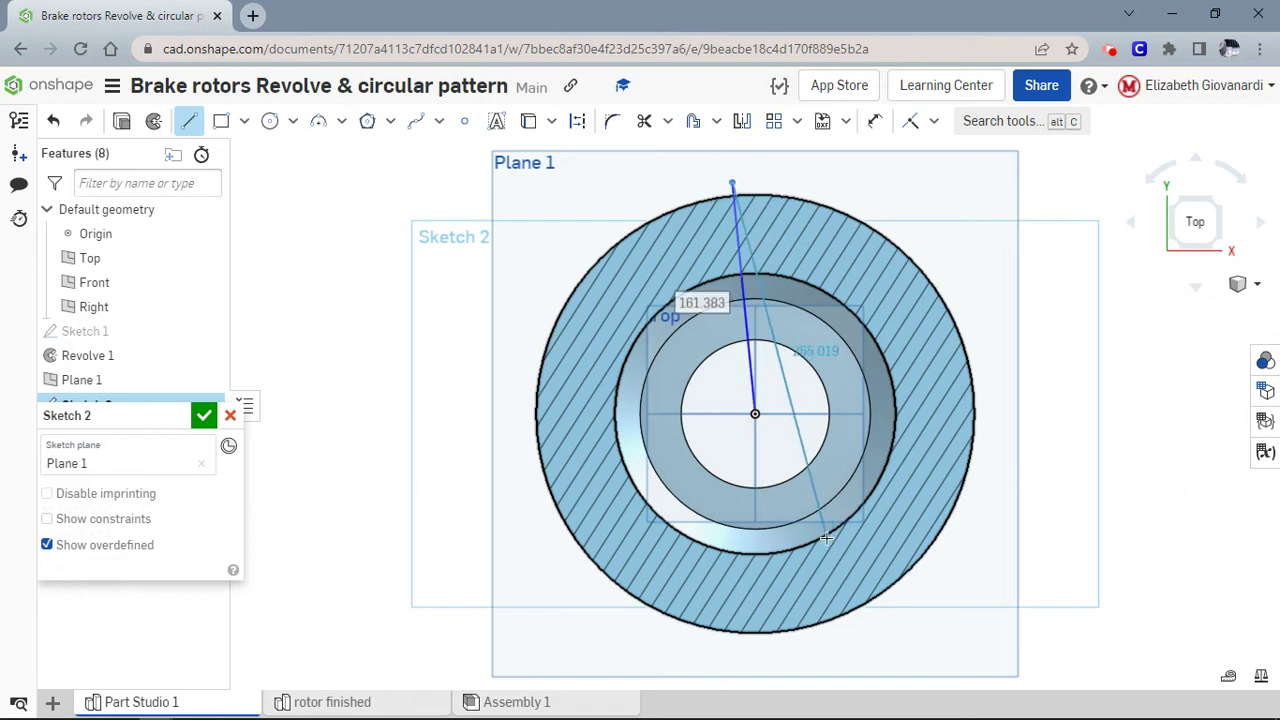
key("Escape")
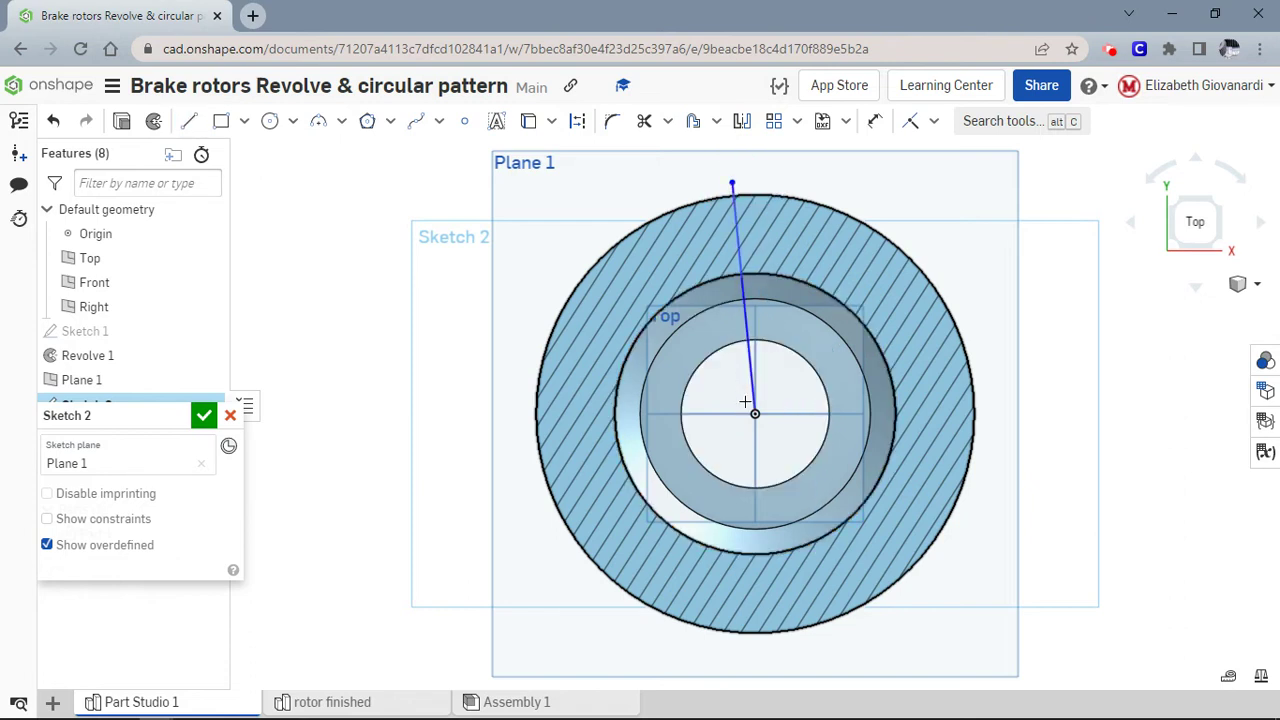
Draw a vertical line from the origin up to the outer rim.
key("l")
left_click(755, 413)
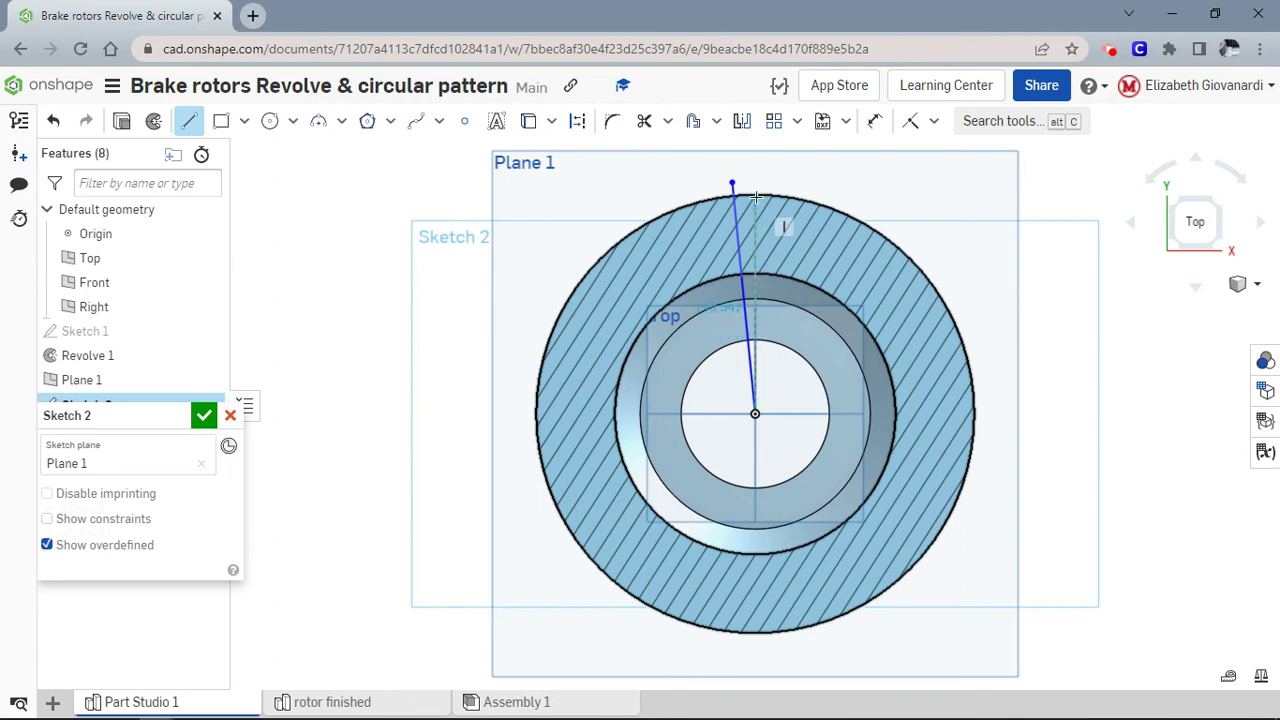
left_click(756, 195)
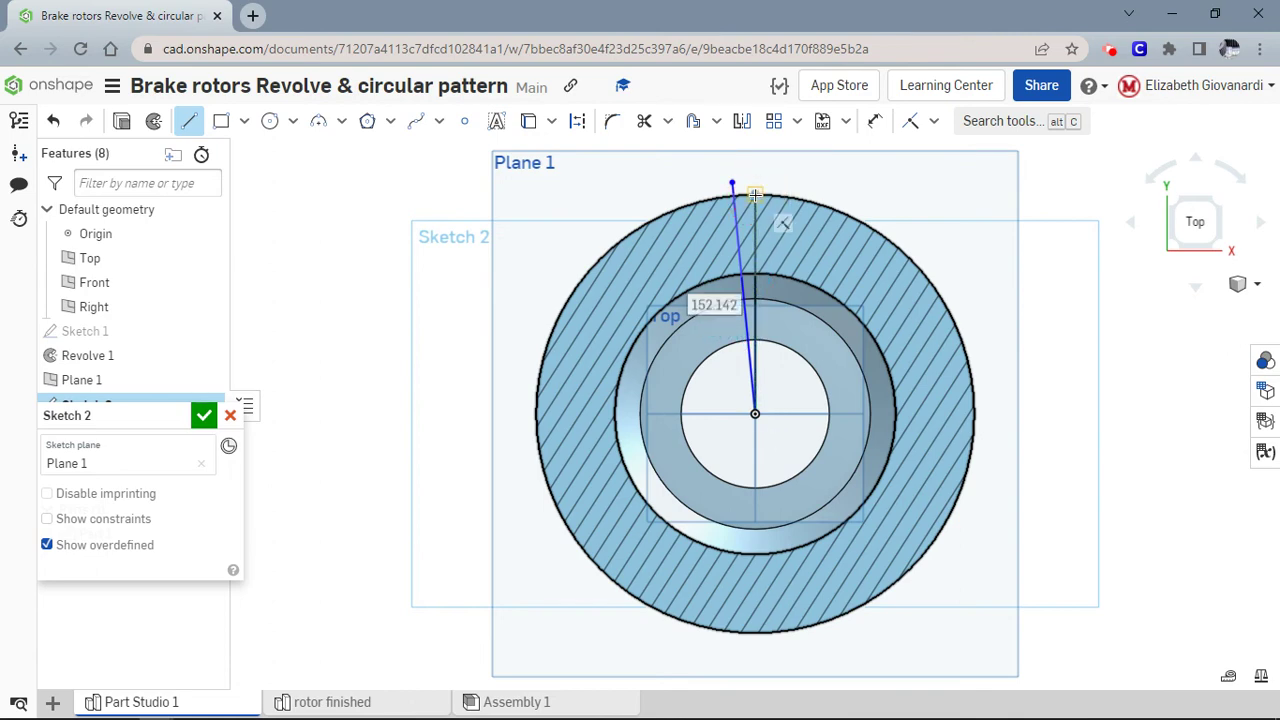
scroll(749, 262, "up", 3)
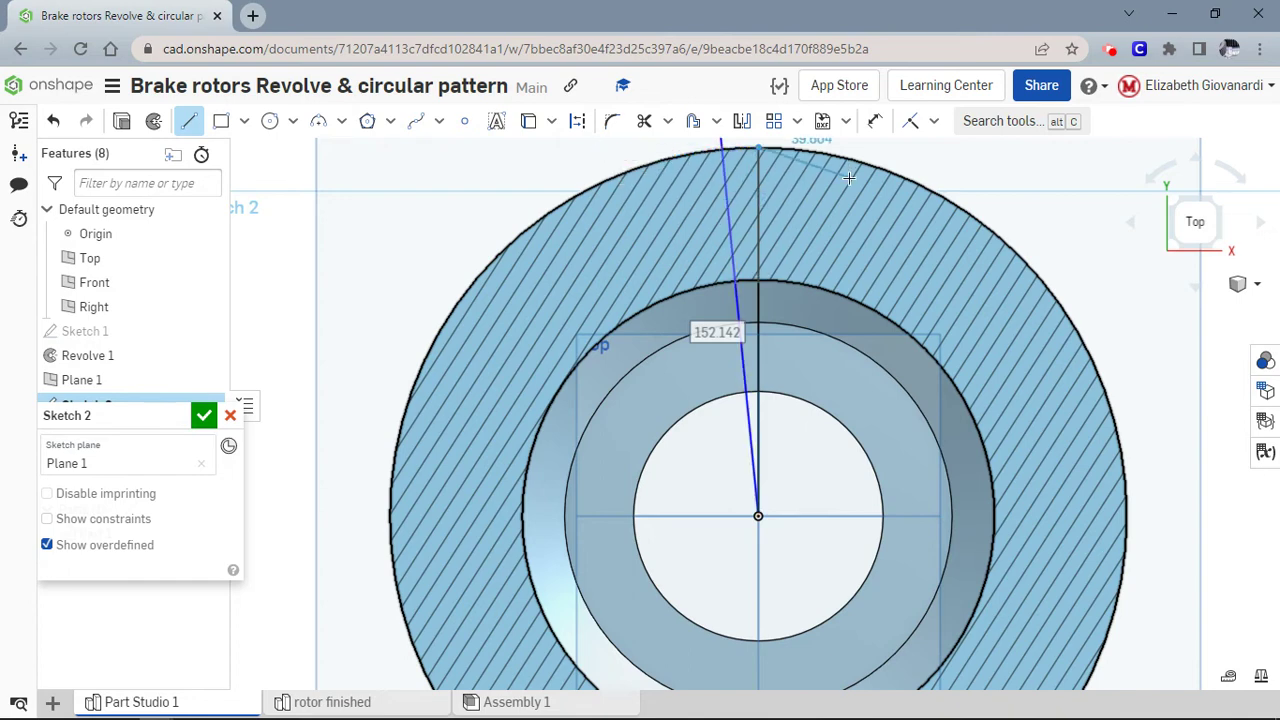
key("Escape")
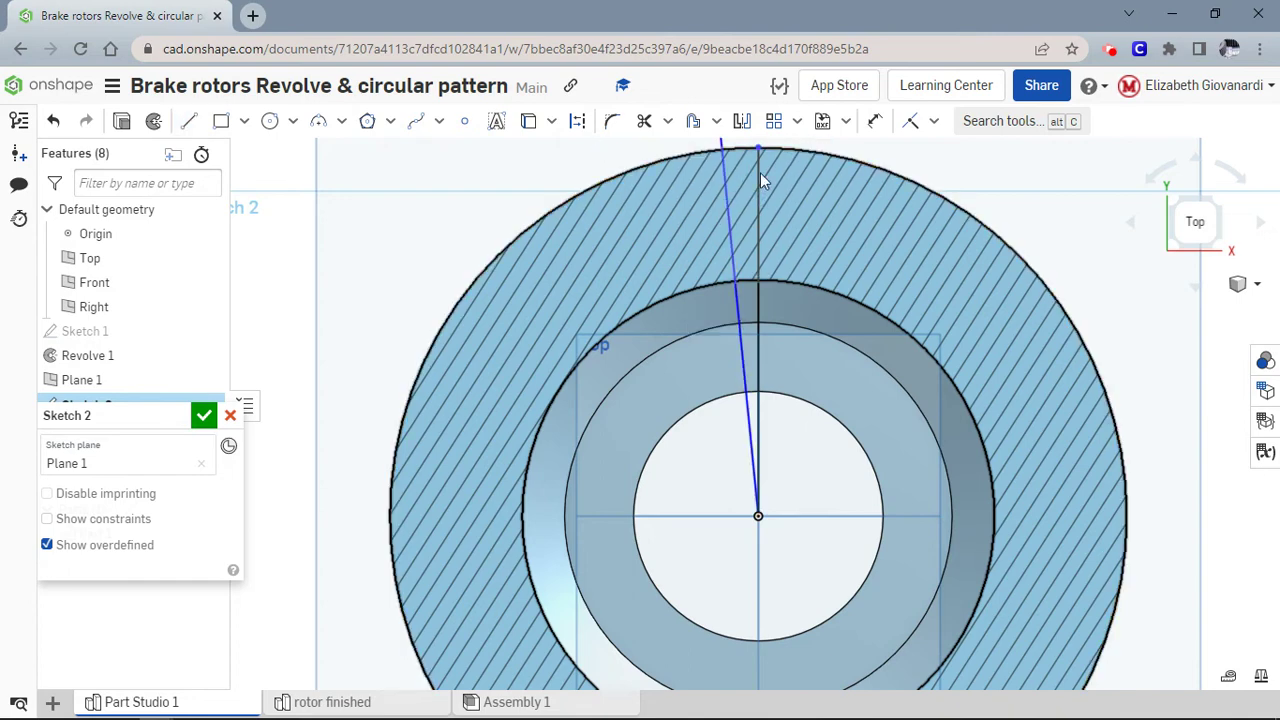
Project the rotor's outer rim and middle circular edges into the sketch.
left_click(531, 124)
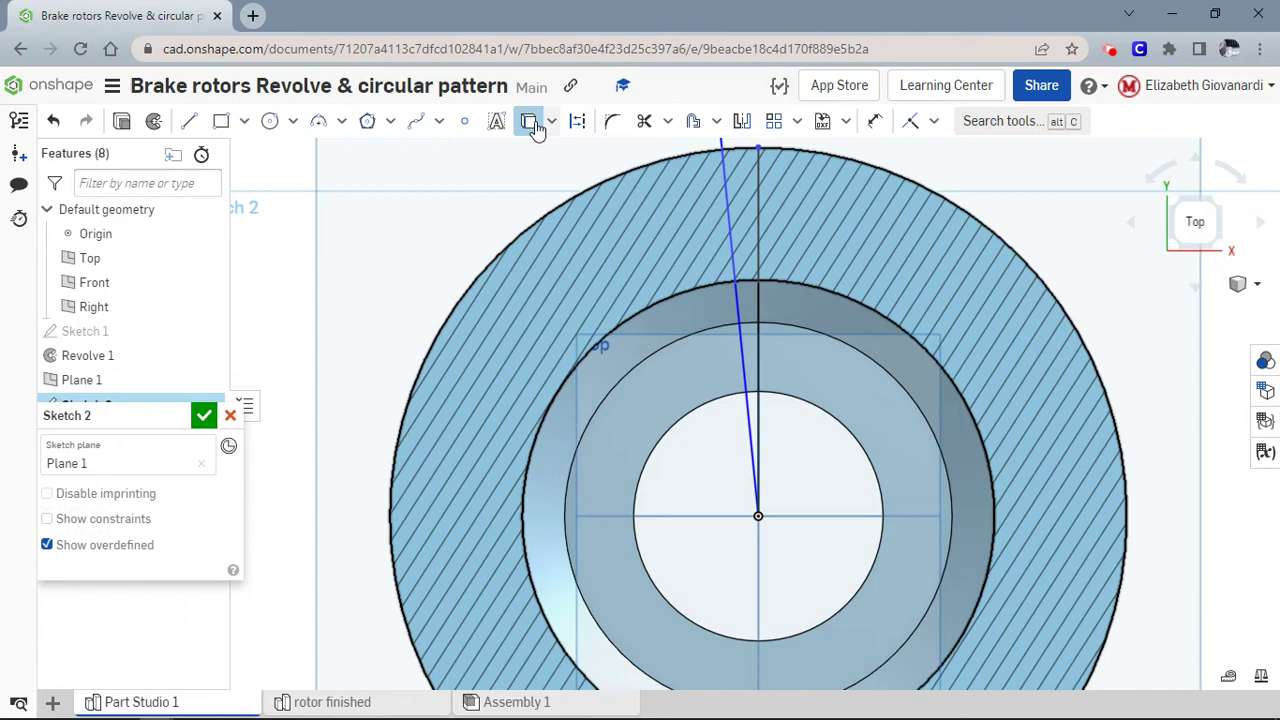
left_click(640, 165)
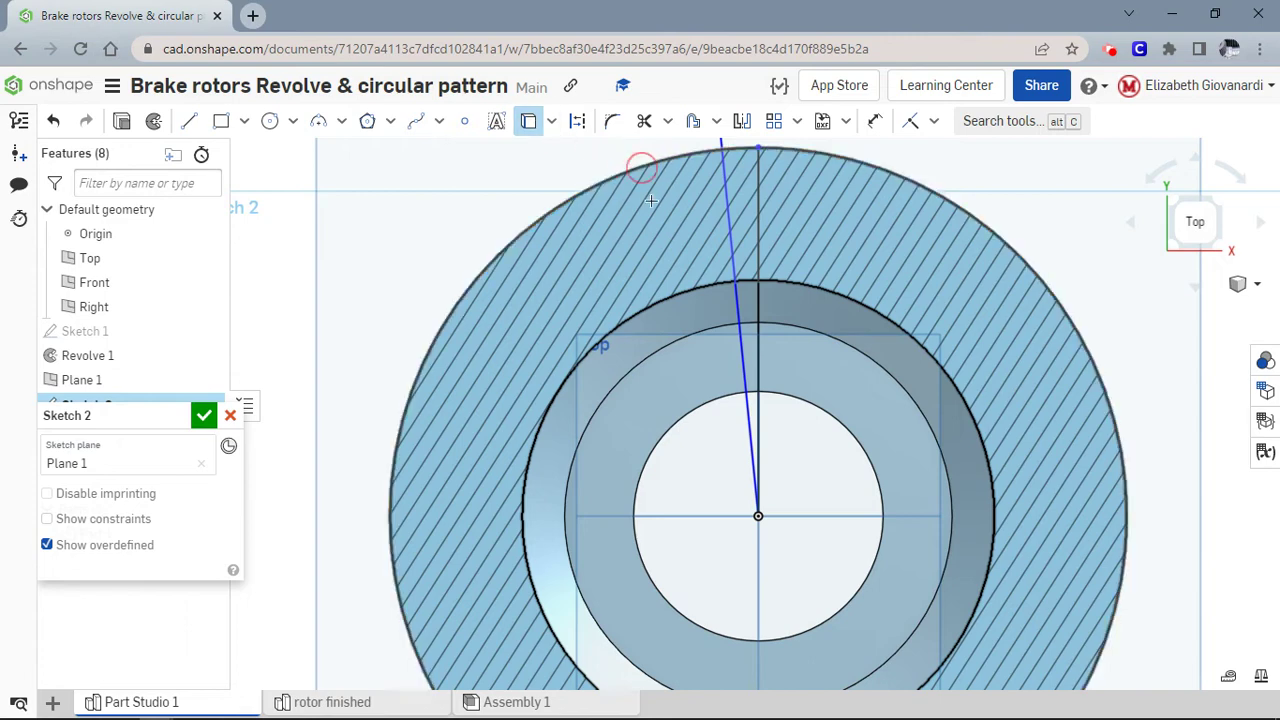
left_click(706, 330)
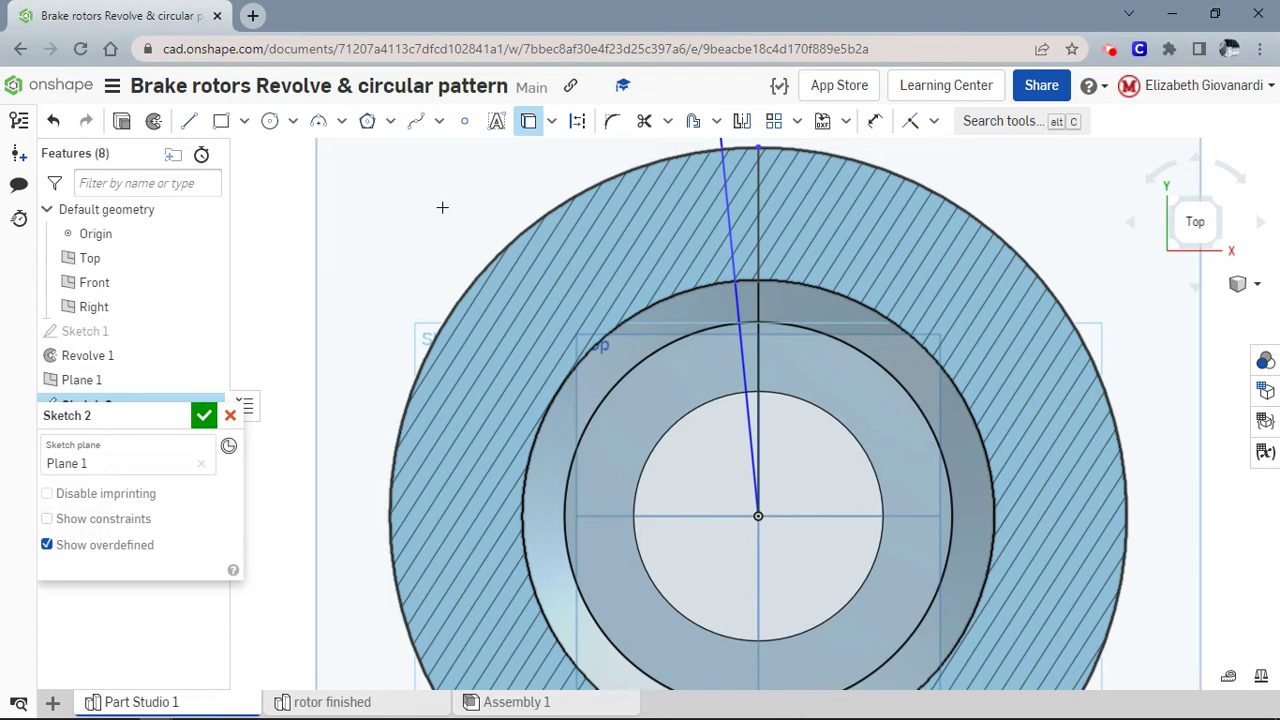
right_click_drag(449, 196, 523, 150)
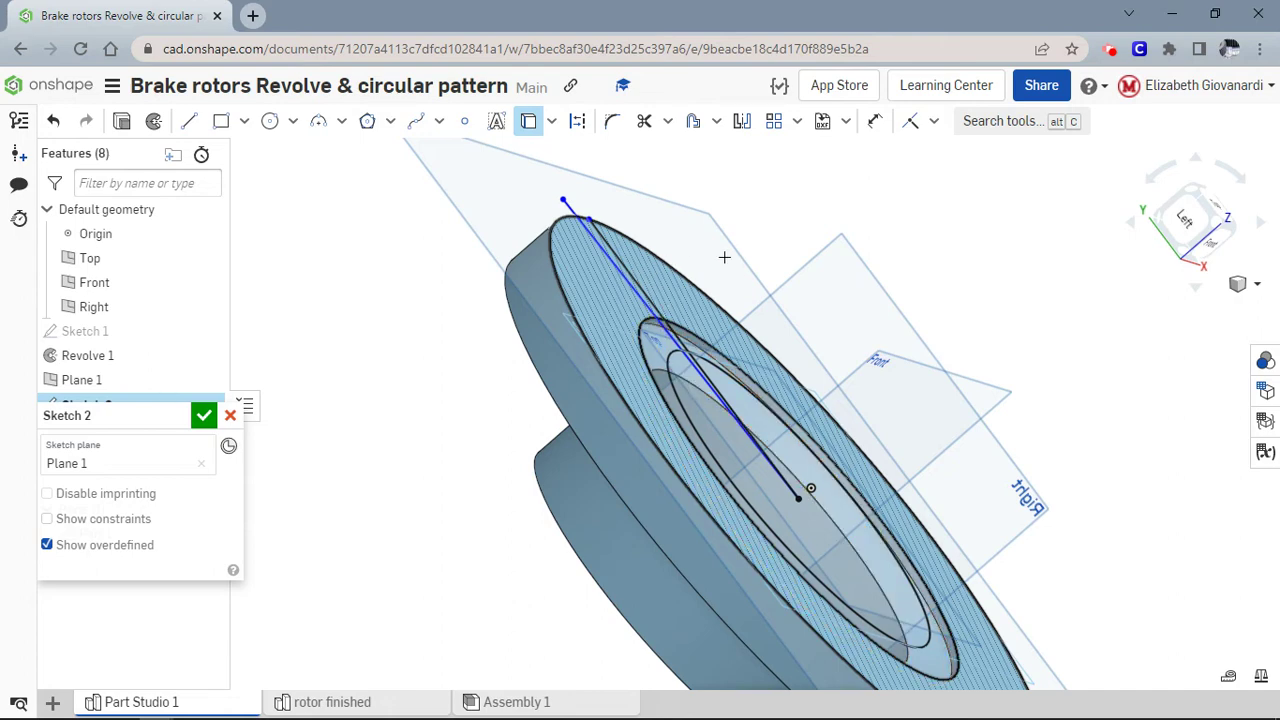
From the Top view, set a 4° angle between the vertical and slanted lines.
left_click(1212, 206)
scroll(660, 198, "up", 5)
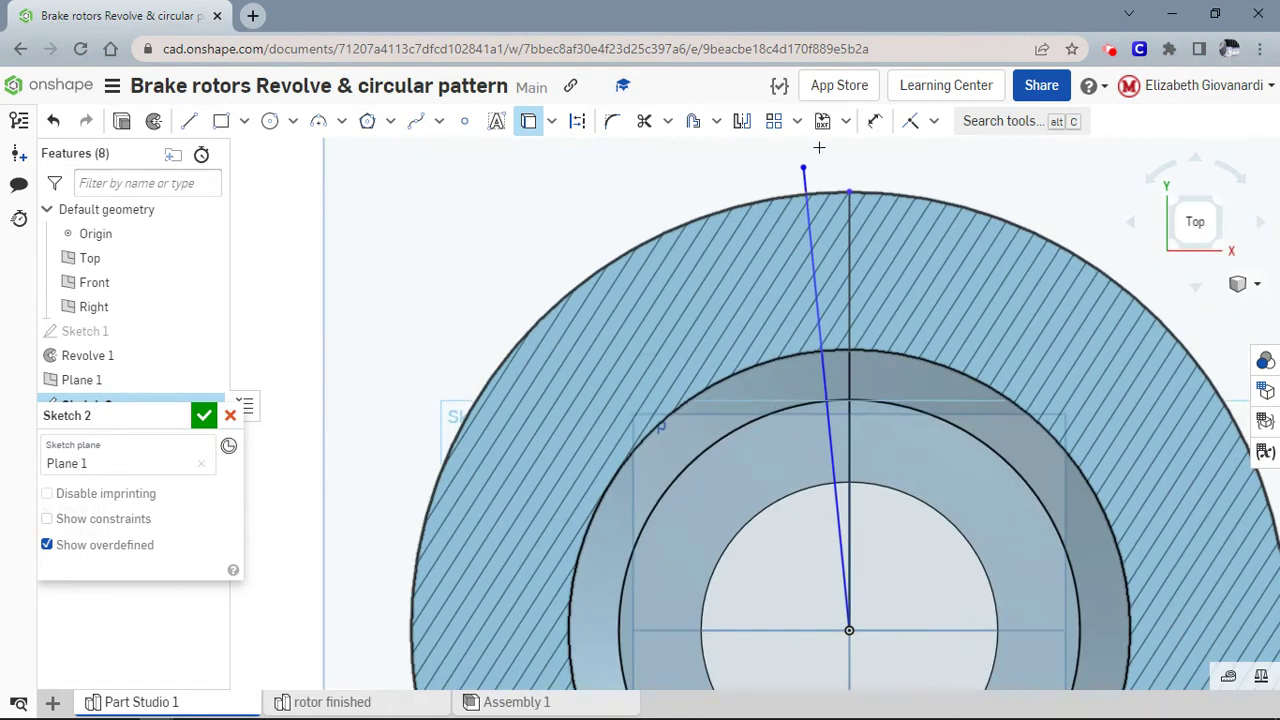
left_click(874, 121)
left_click(849, 277)
left_click(815, 285)
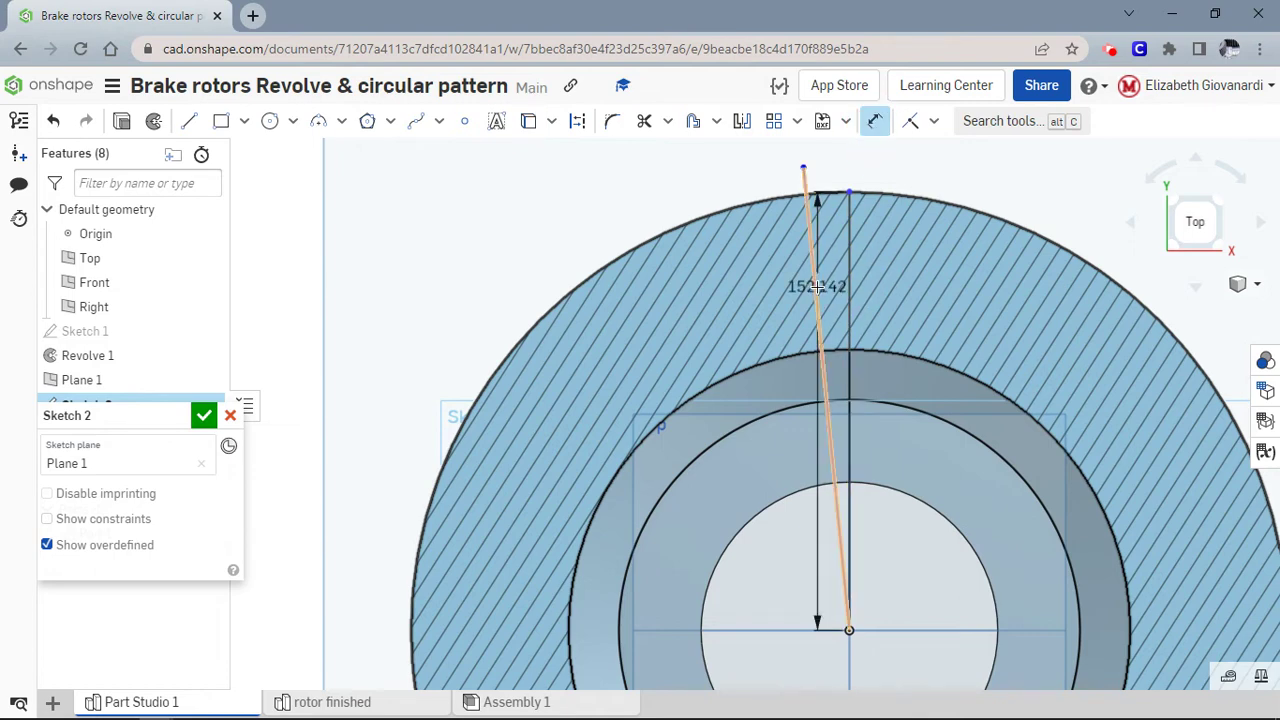
left_click(829, 175)
type("4")
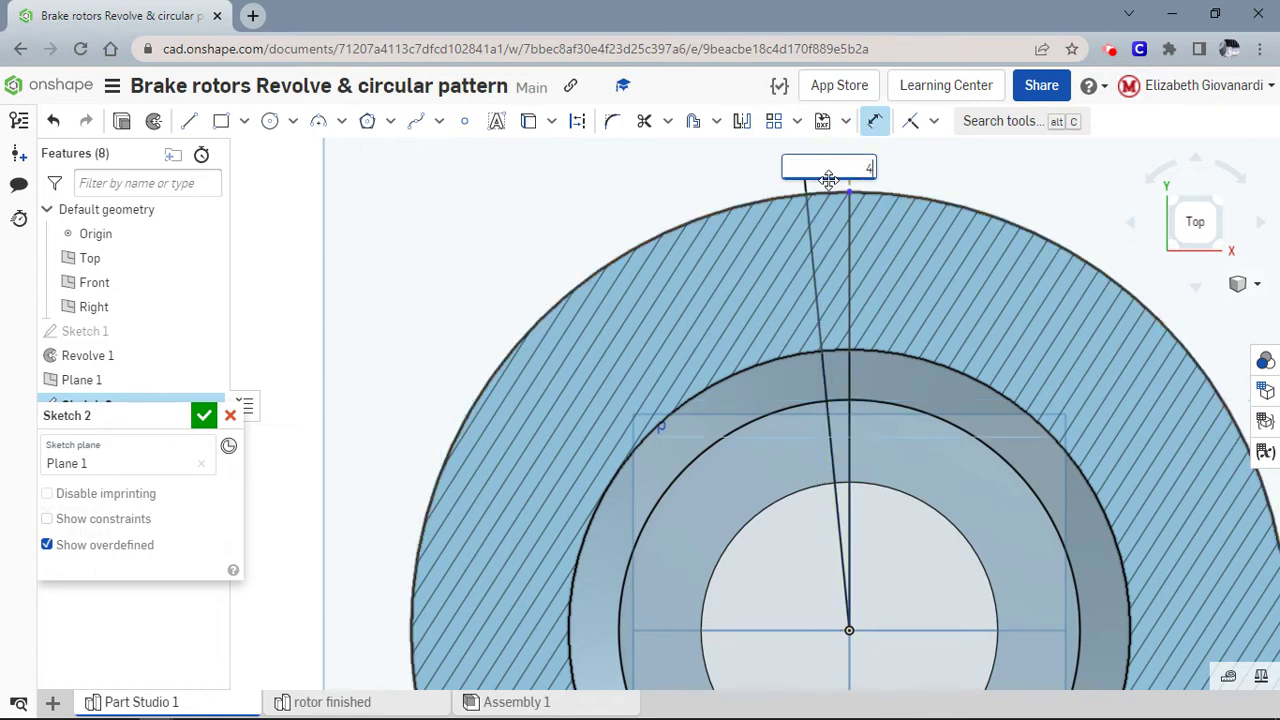
key("Return")
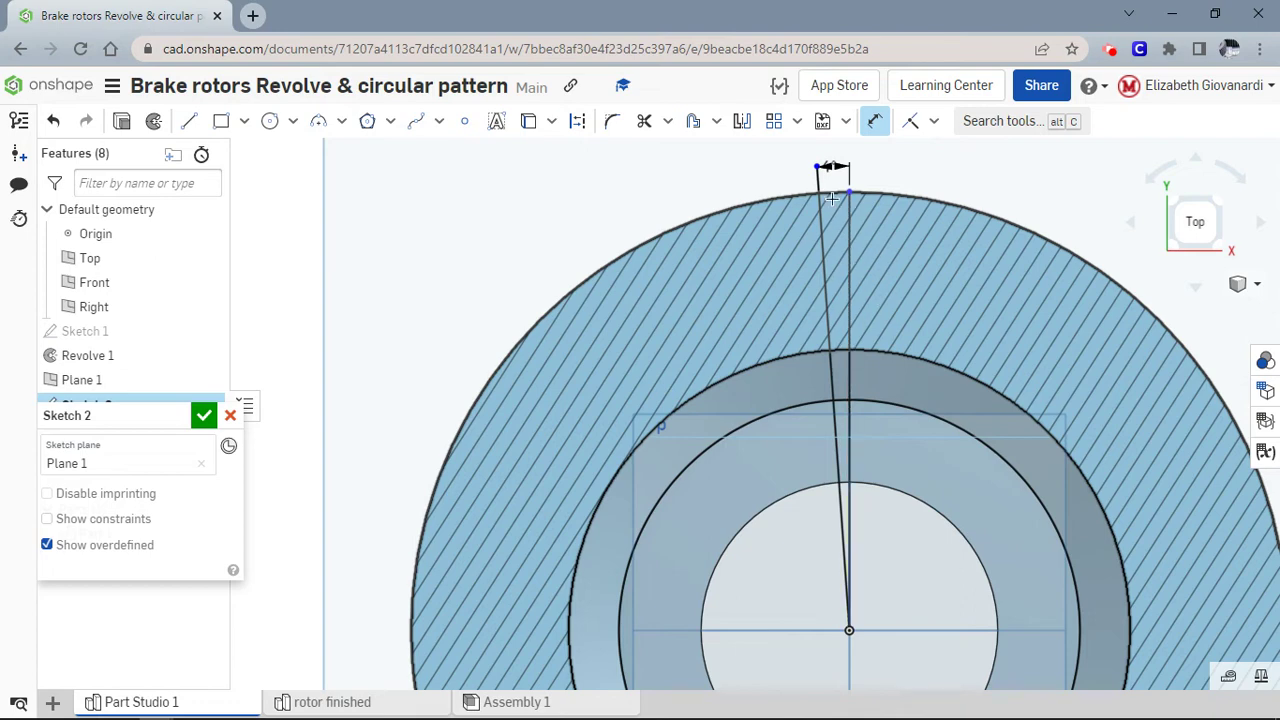
Make the vertical line's top endpoint coincident with the outer rotor circle.
left_click(910, 124)
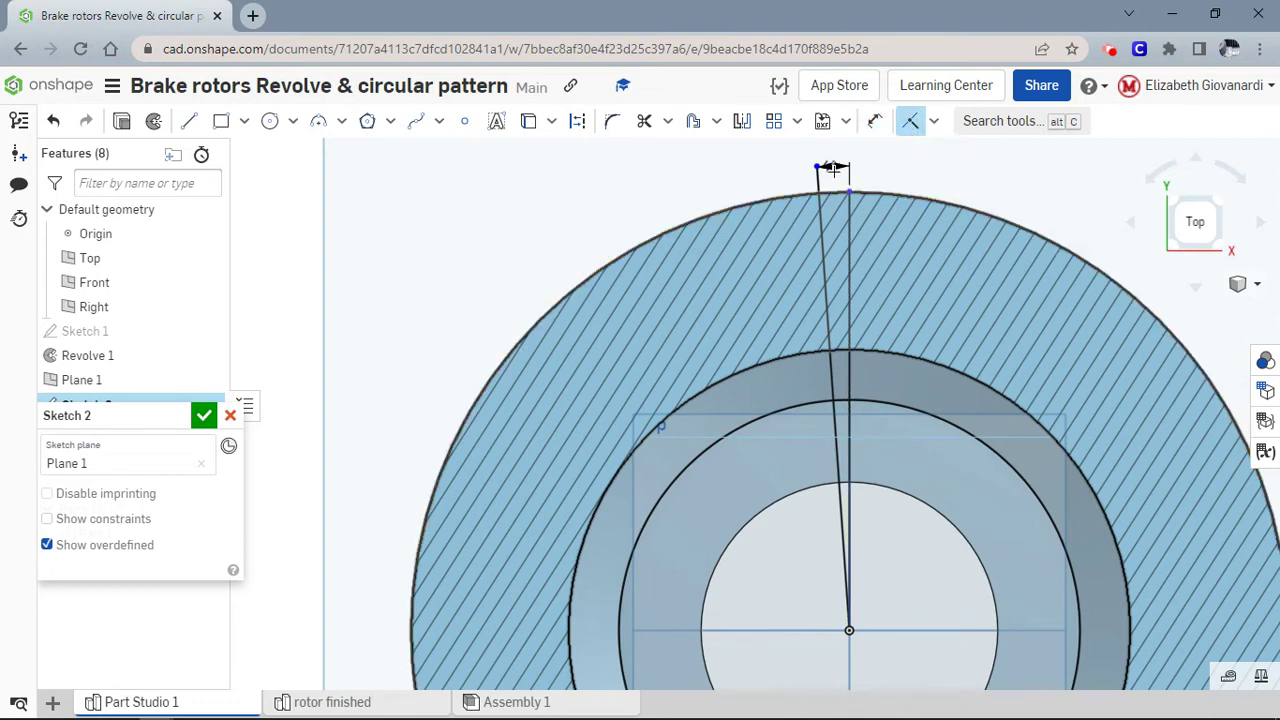
left_click(811, 199)
left_click(849, 191)
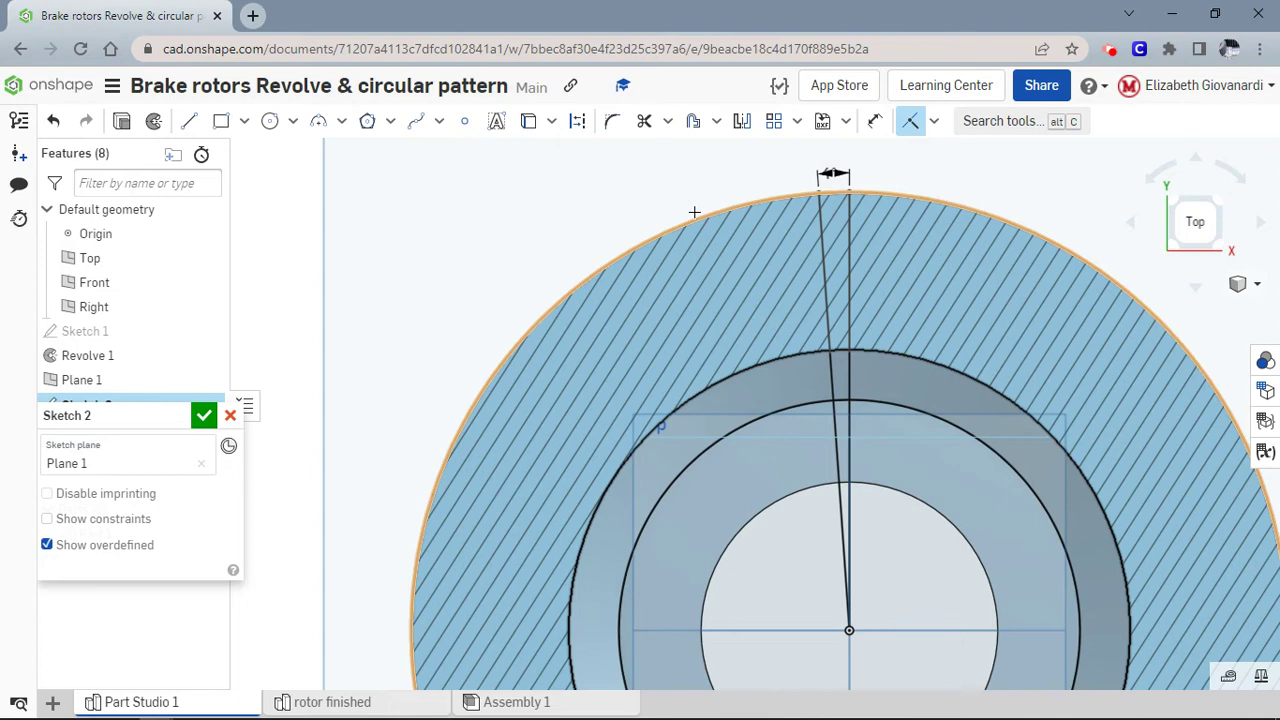
left_click(741, 121)
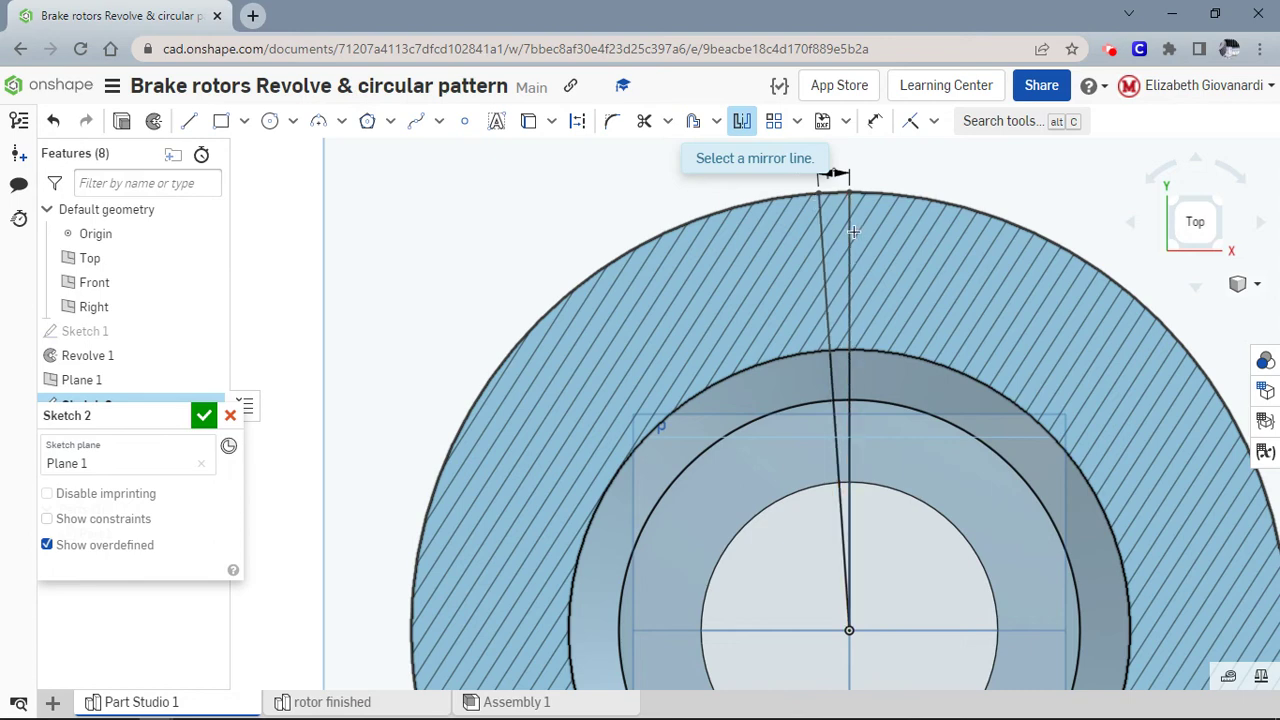
Mirror the slanted line across the vertical centre line to form a narrow symmetric wedge.
left_click(847, 244)
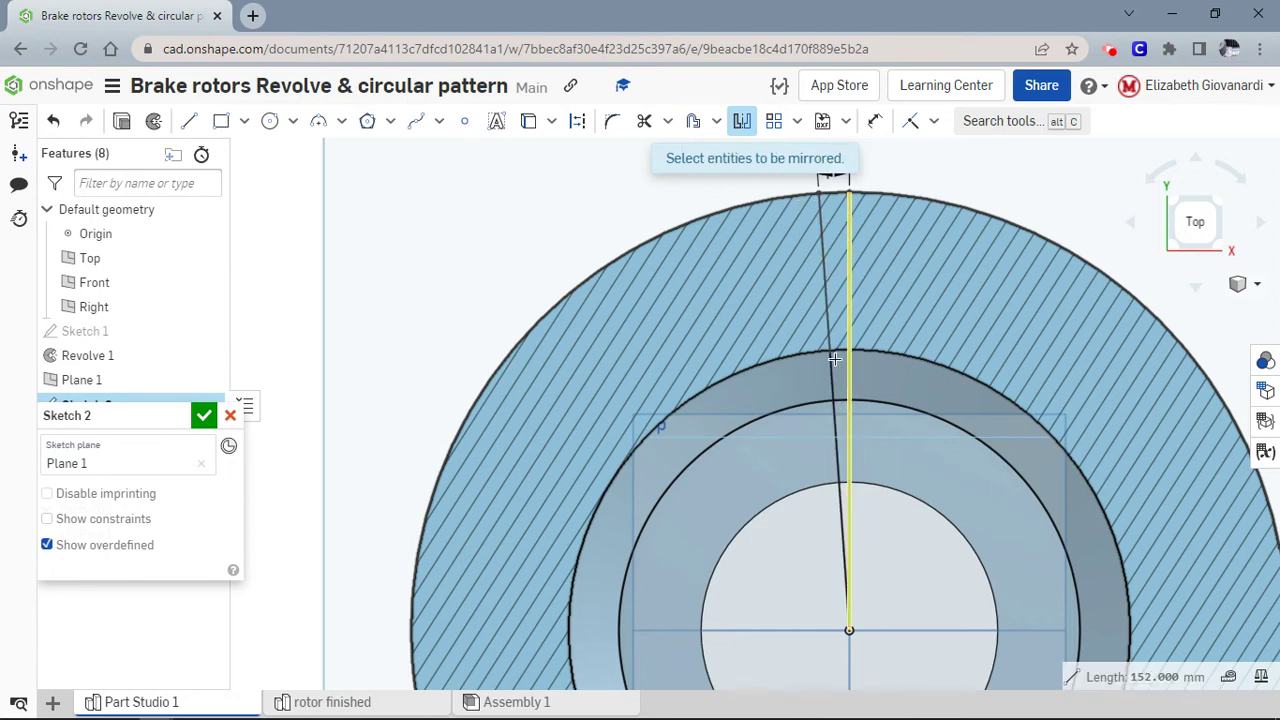
left_click(828, 275)
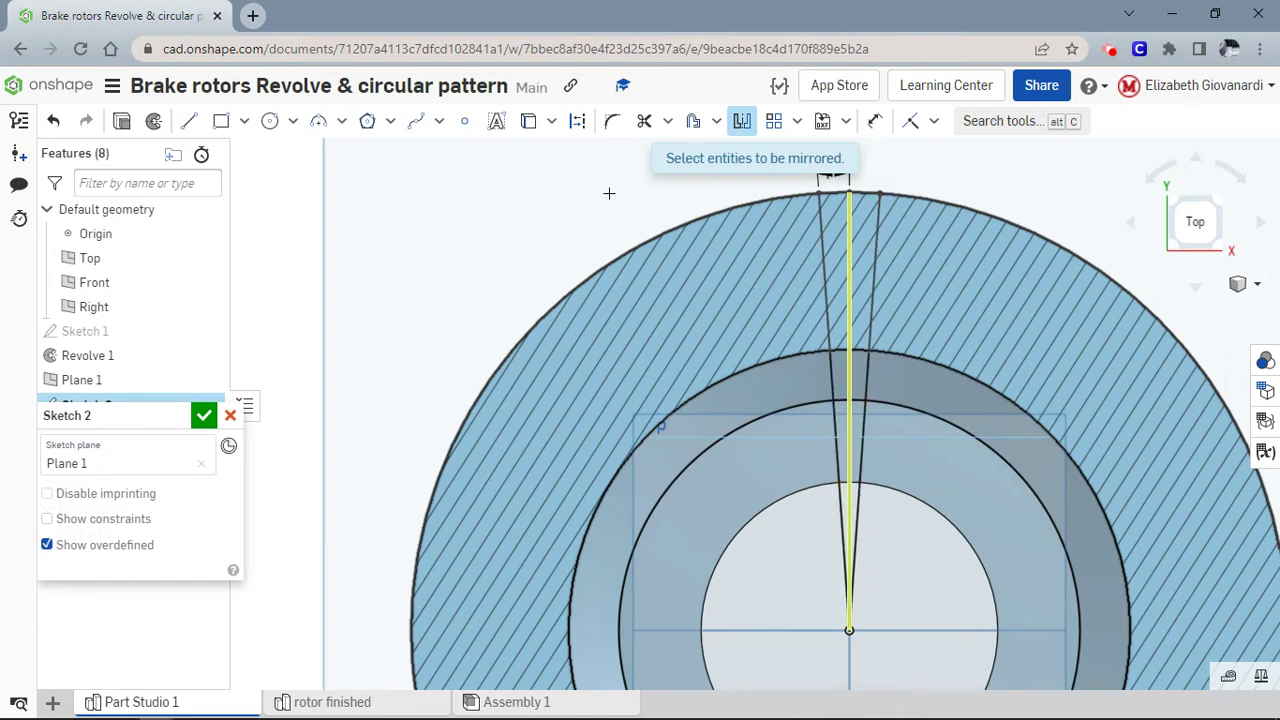
left_click(849, 233)
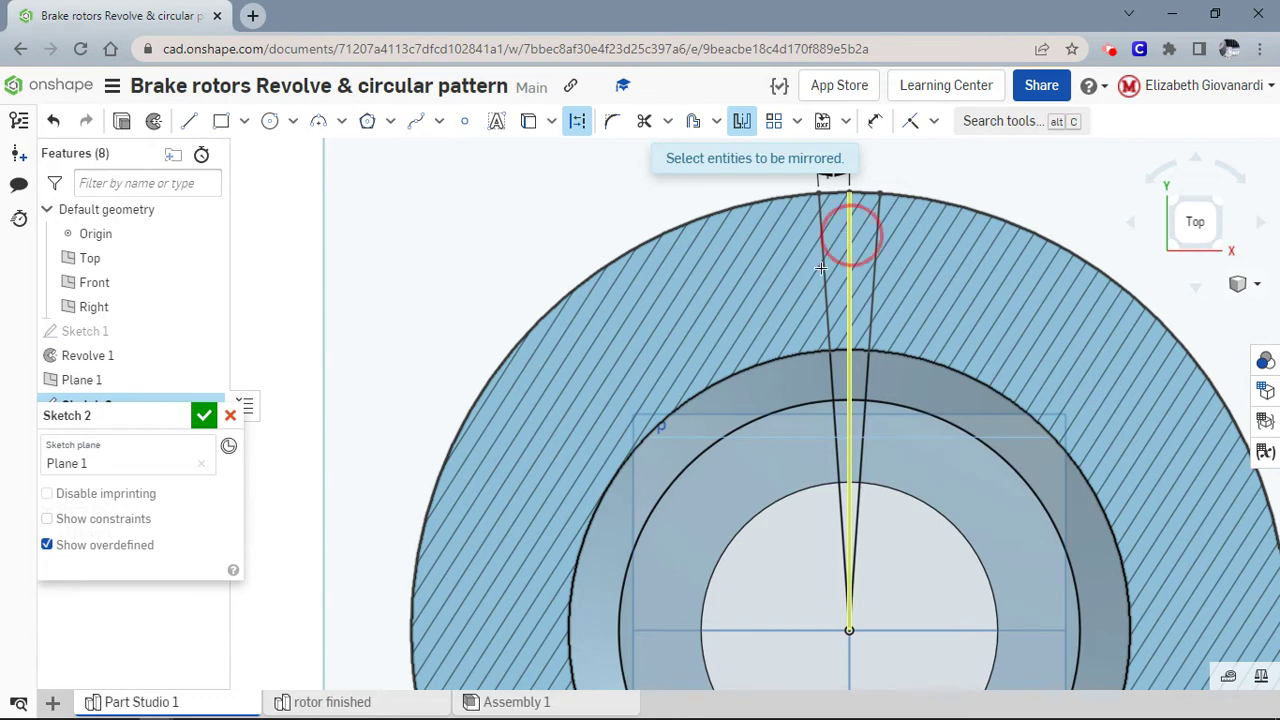
left_click(740, 121)
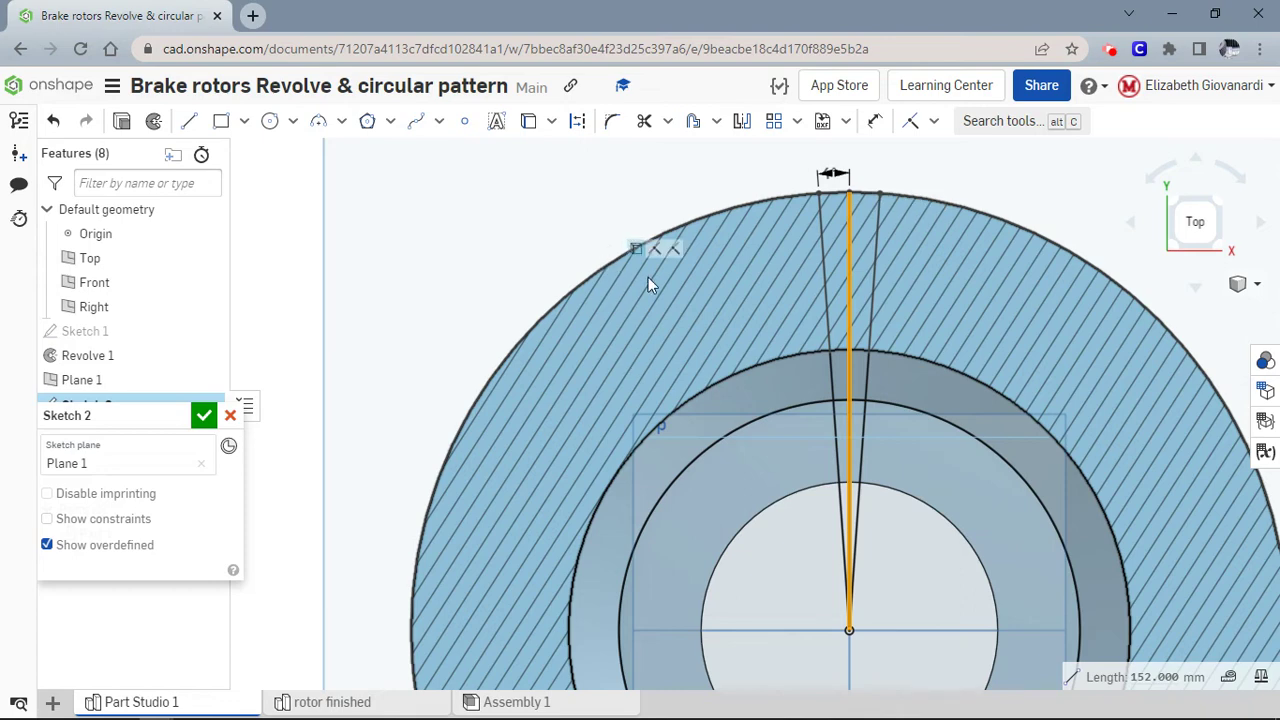
Convert the vertical centre line of Sketch 2 into dashed construction geometry.
key("Escape")
left_click(847, 280)
left_click(849, 280)
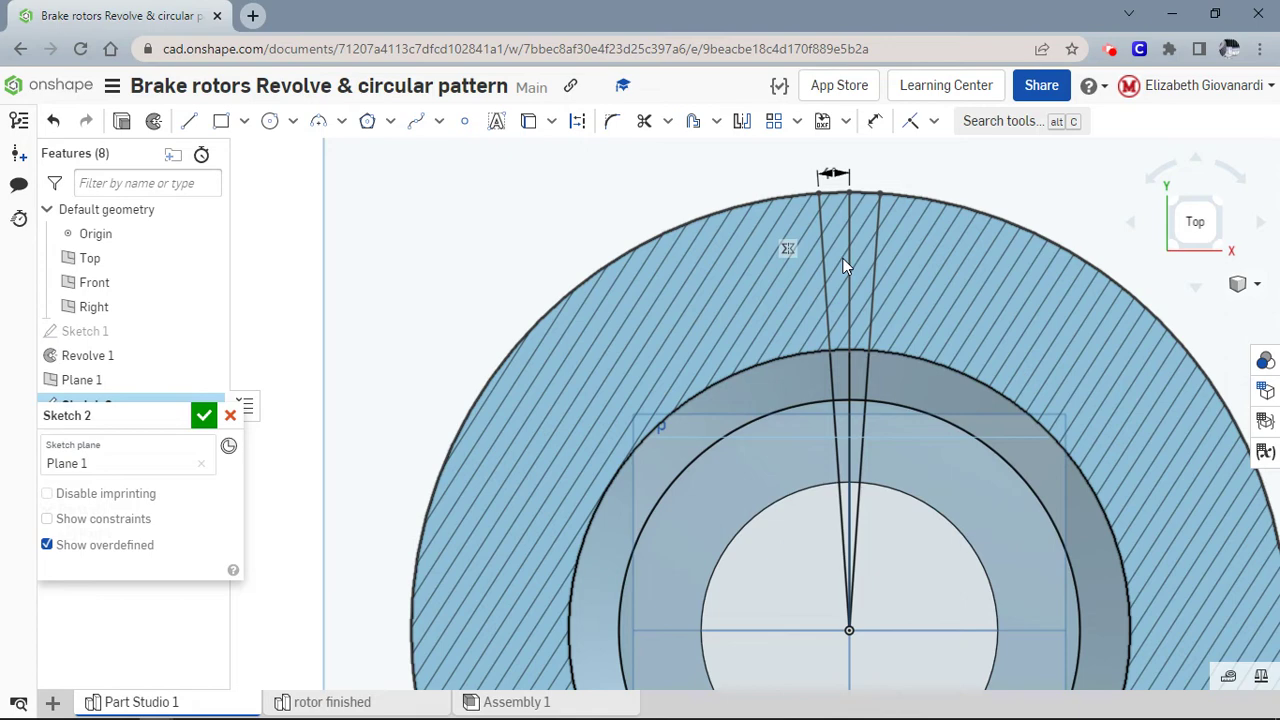
left_click(851, 205)
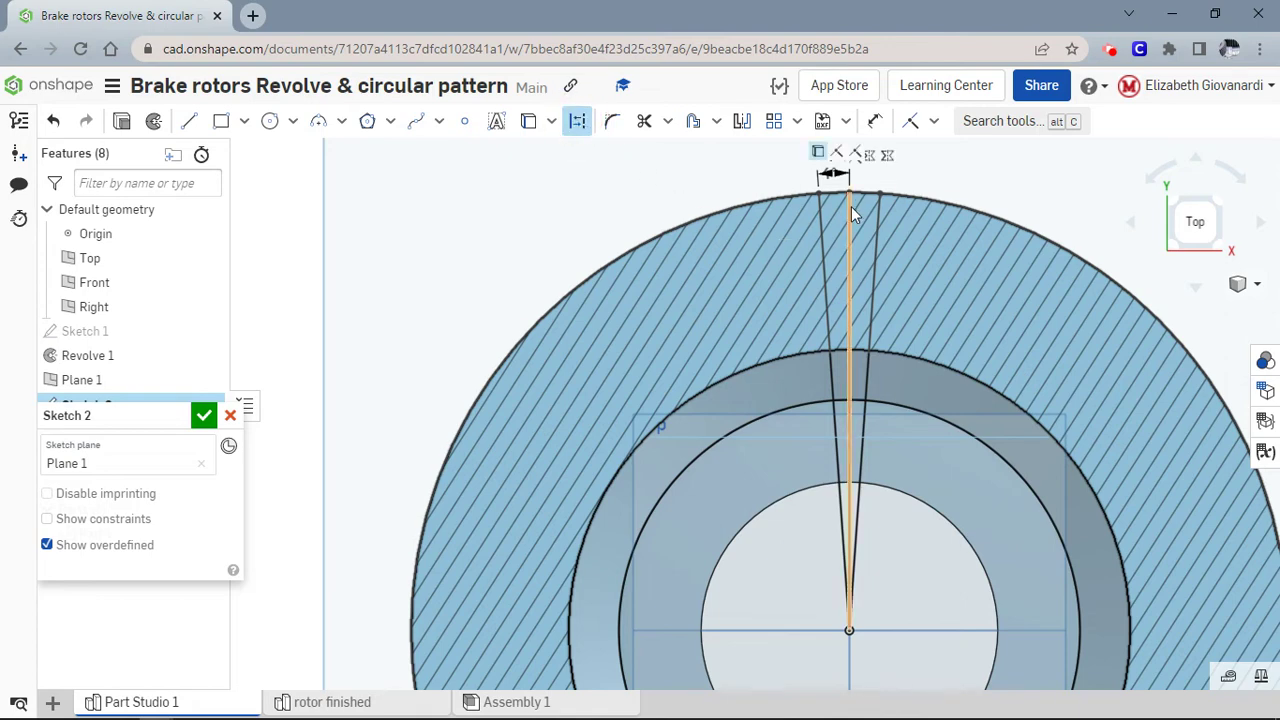
left_click(840, 507)
scroll(700, 240, "down", 5)
left_click(930, 198)
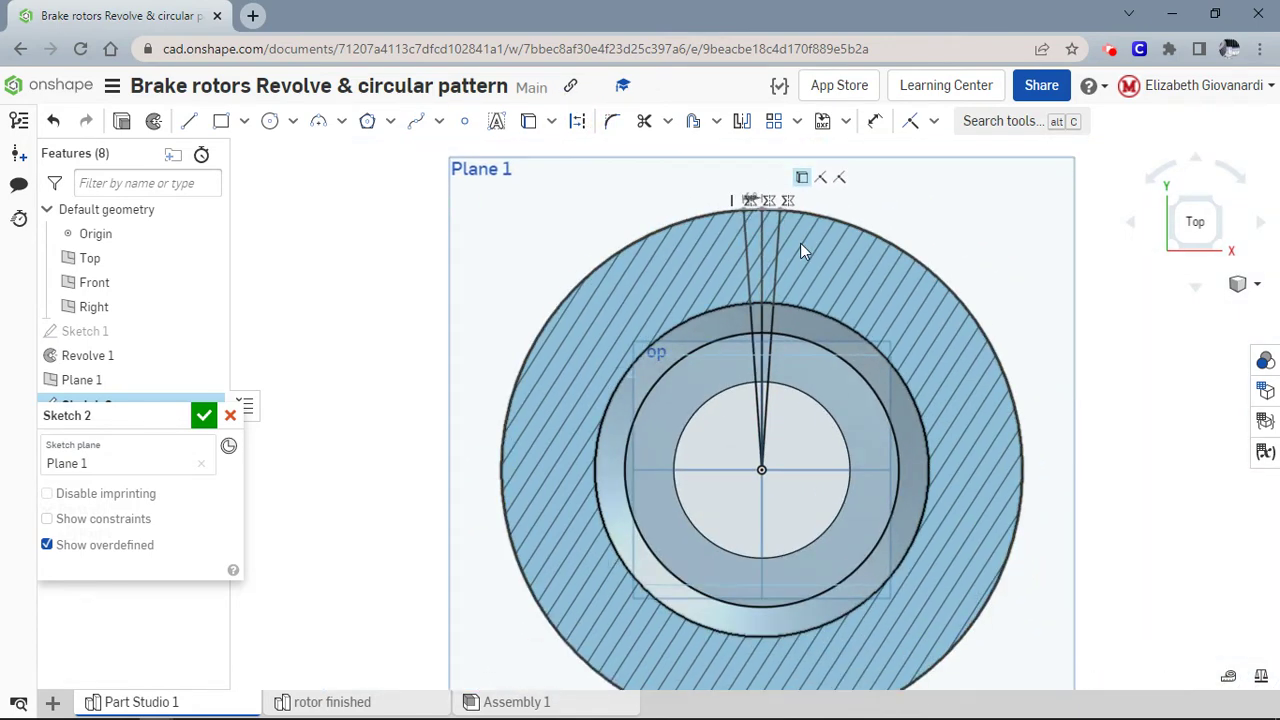
scroll(750, 245, "up", 4)
left_click(728, 238)
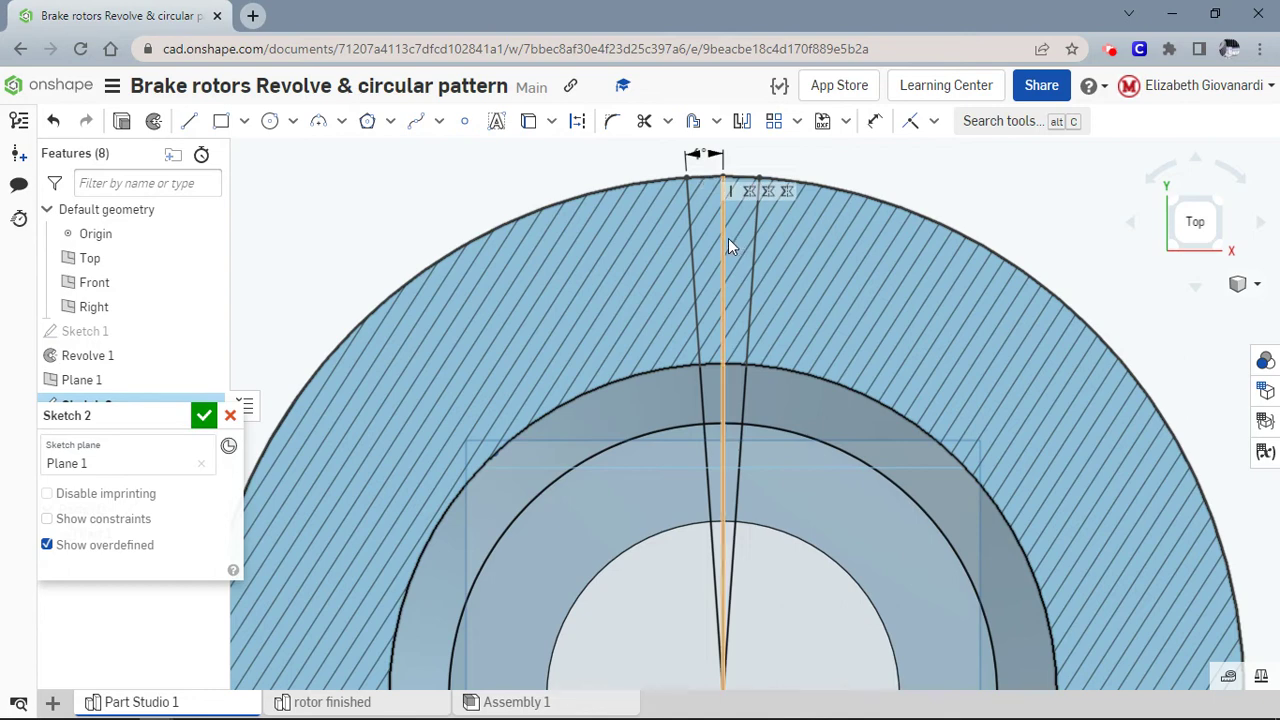
left_click(582, 124)
left_click(723, 240)
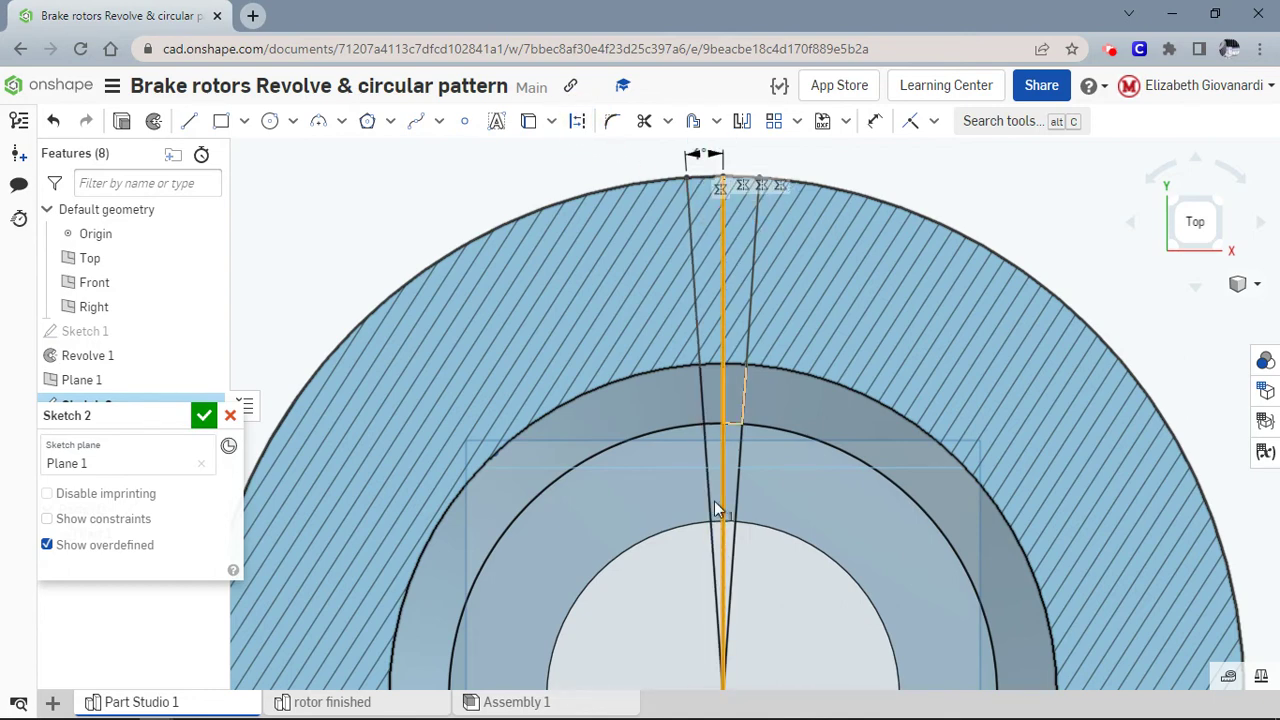
left_click(713, 527)
left_click(577, 121)
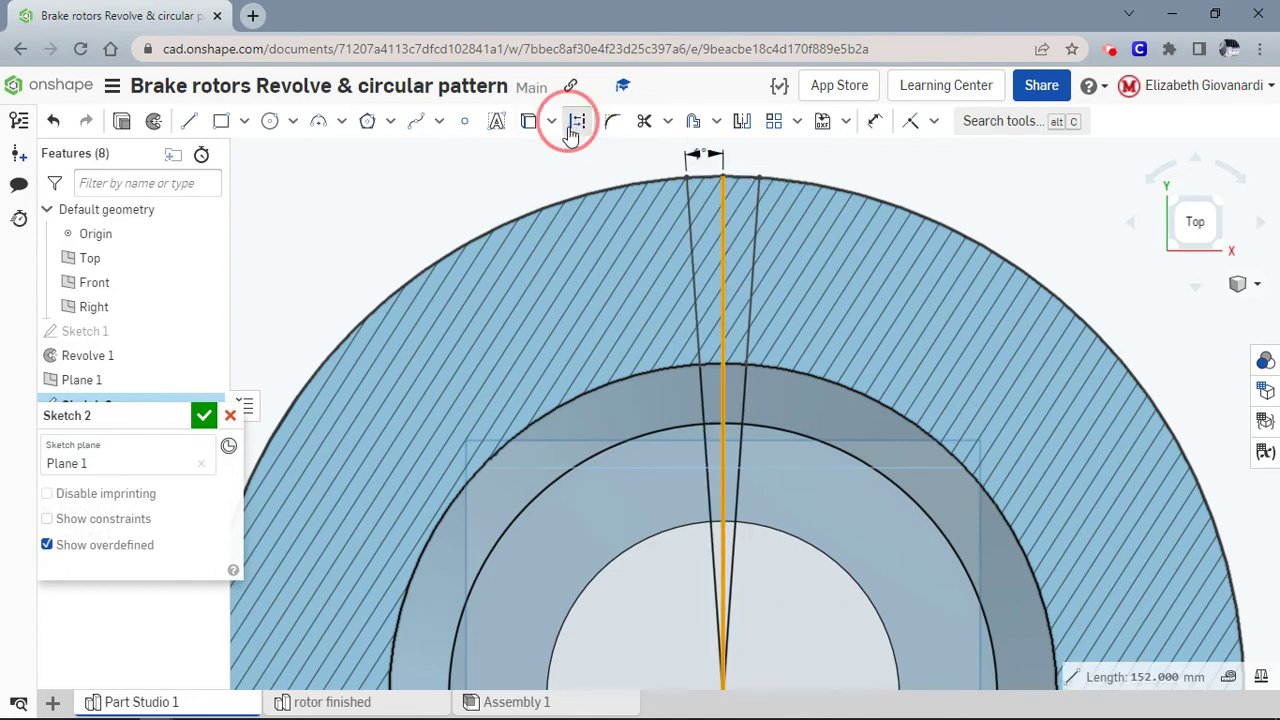
Constrain the two slanted lines to be symmetric about the centre line.
scroll(455, 200, "down", 3)
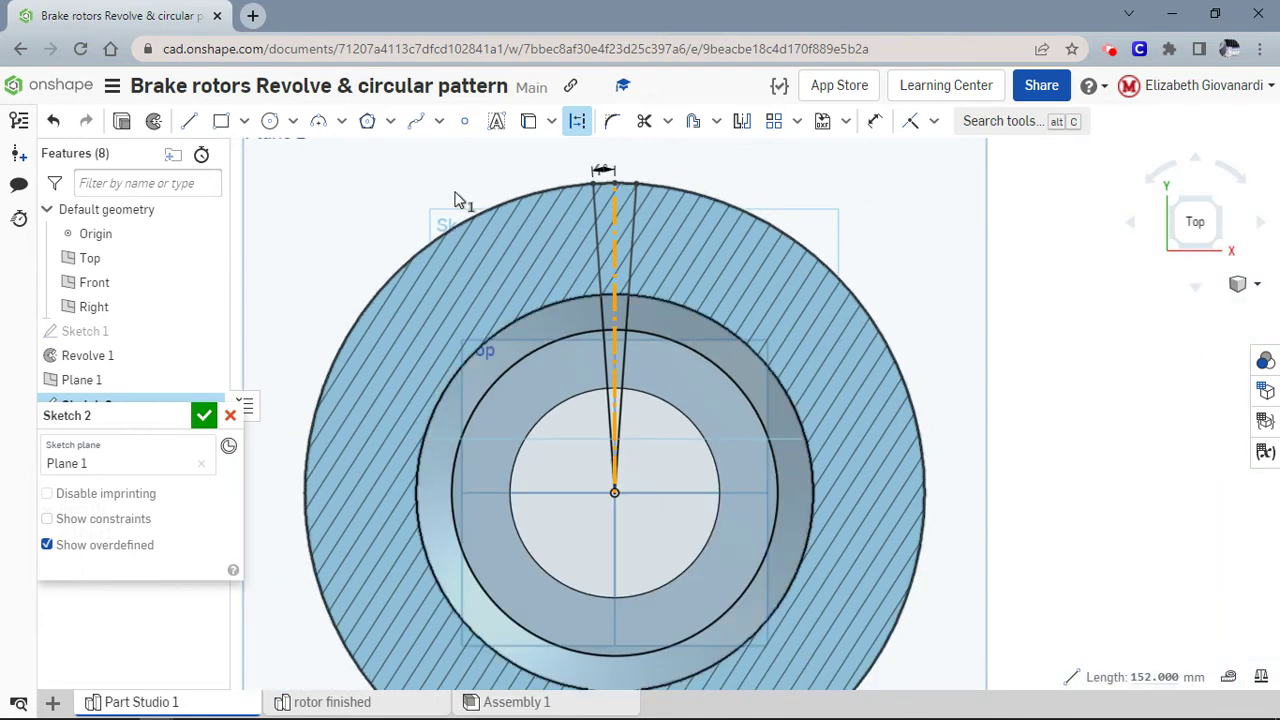
middle_click_drag(678, 170, 809, 177)
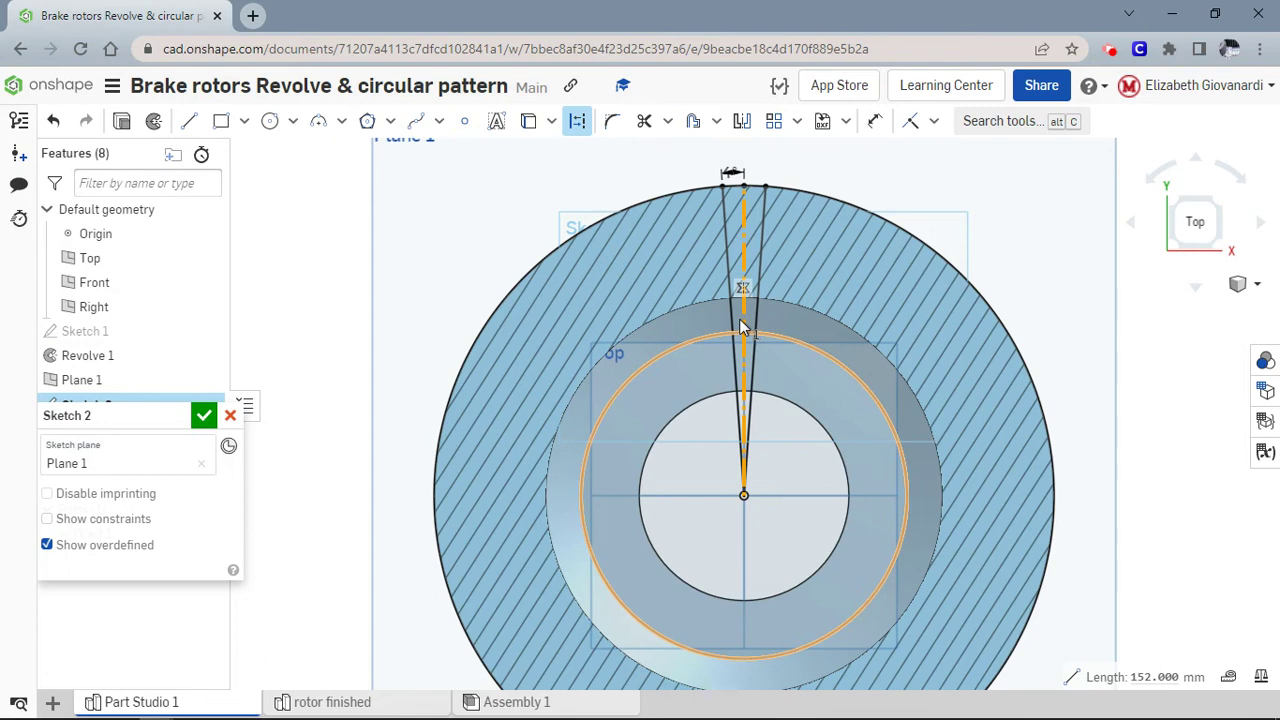
left_click(740, 183)
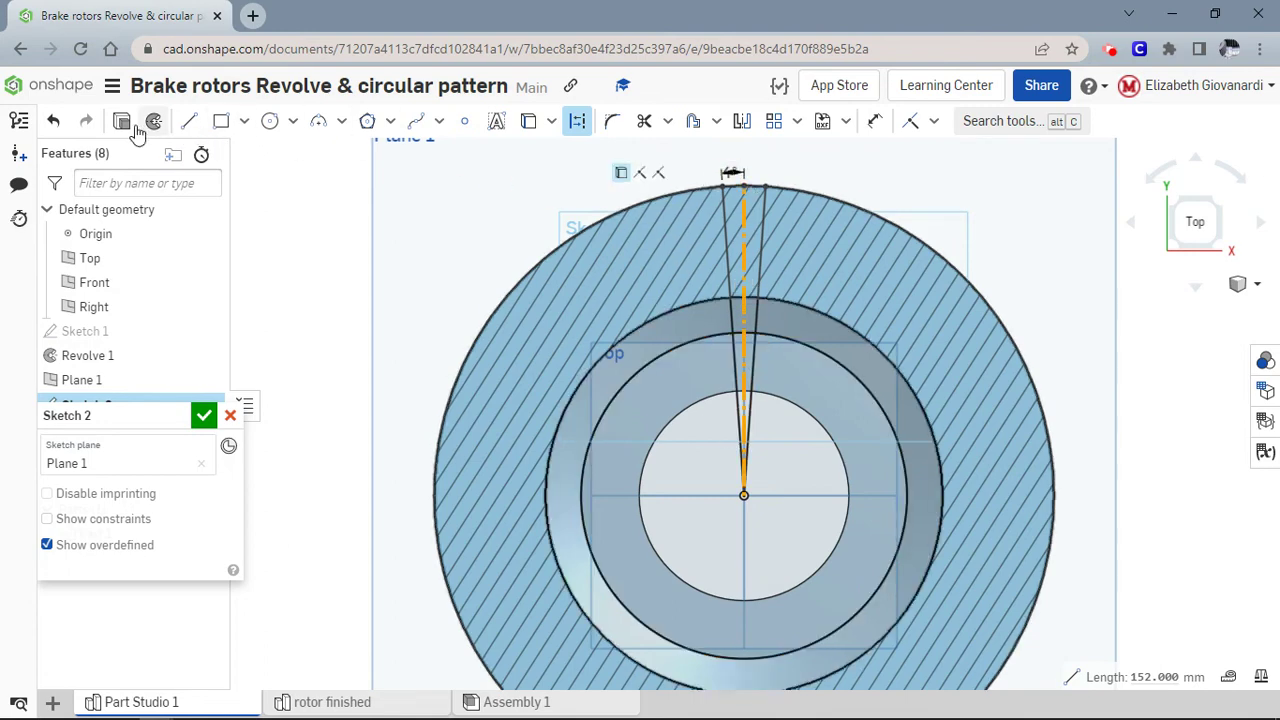
Close Sketch 2 and start a solid Remove extrude from it.
key("Return")
key("shift+e")
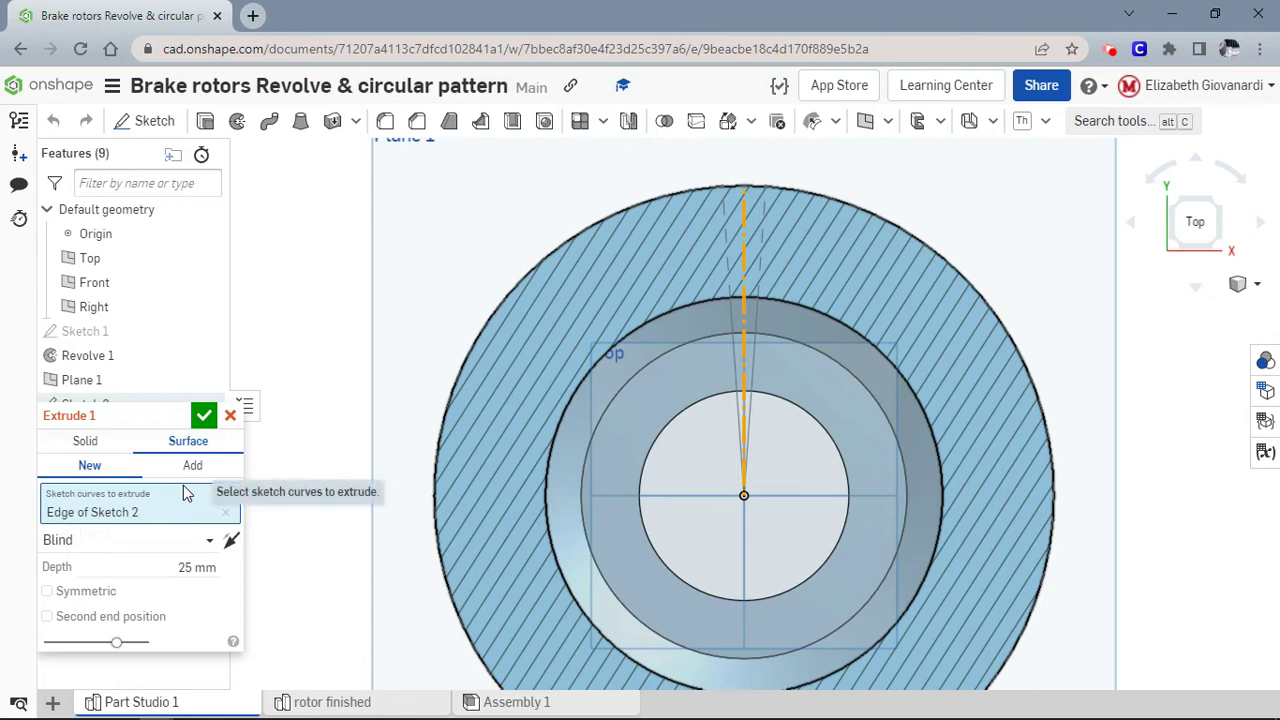
mouse_move(115, 409)
left_mouse_down()
mouse_move(314, 243)
mouse_move(301, 215)
left_mouse_up()
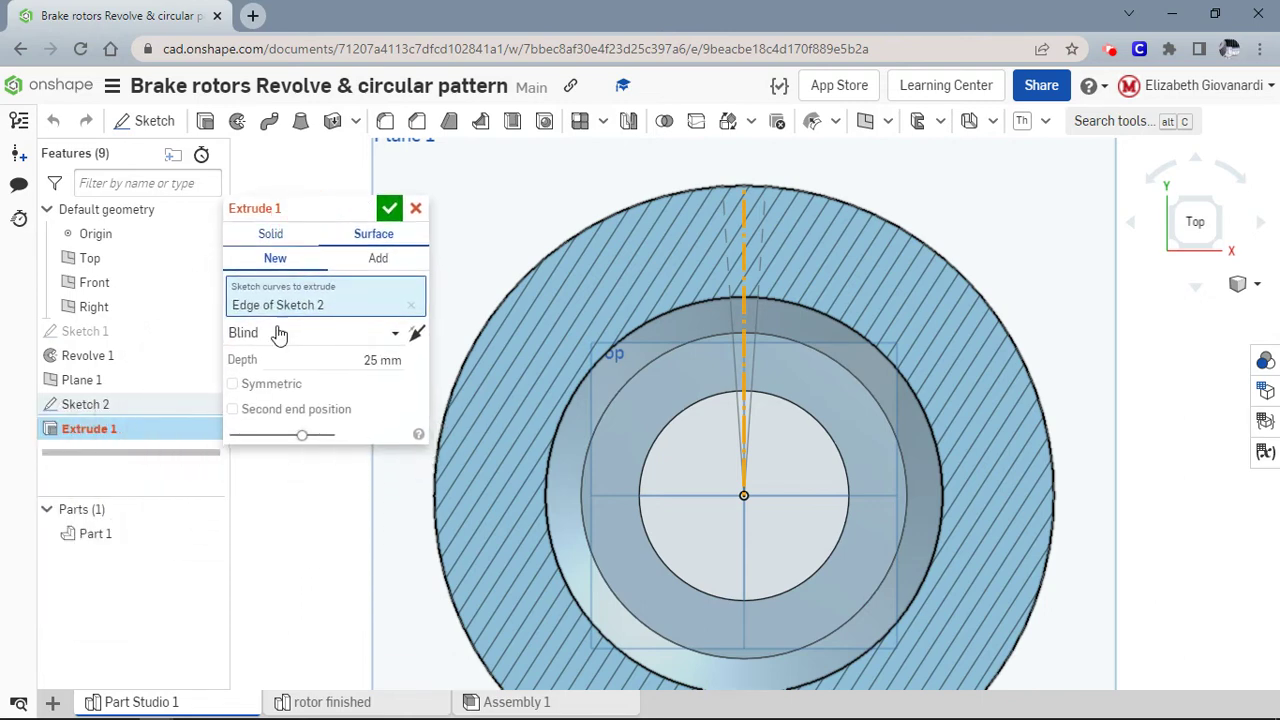
left_click(271, 234)
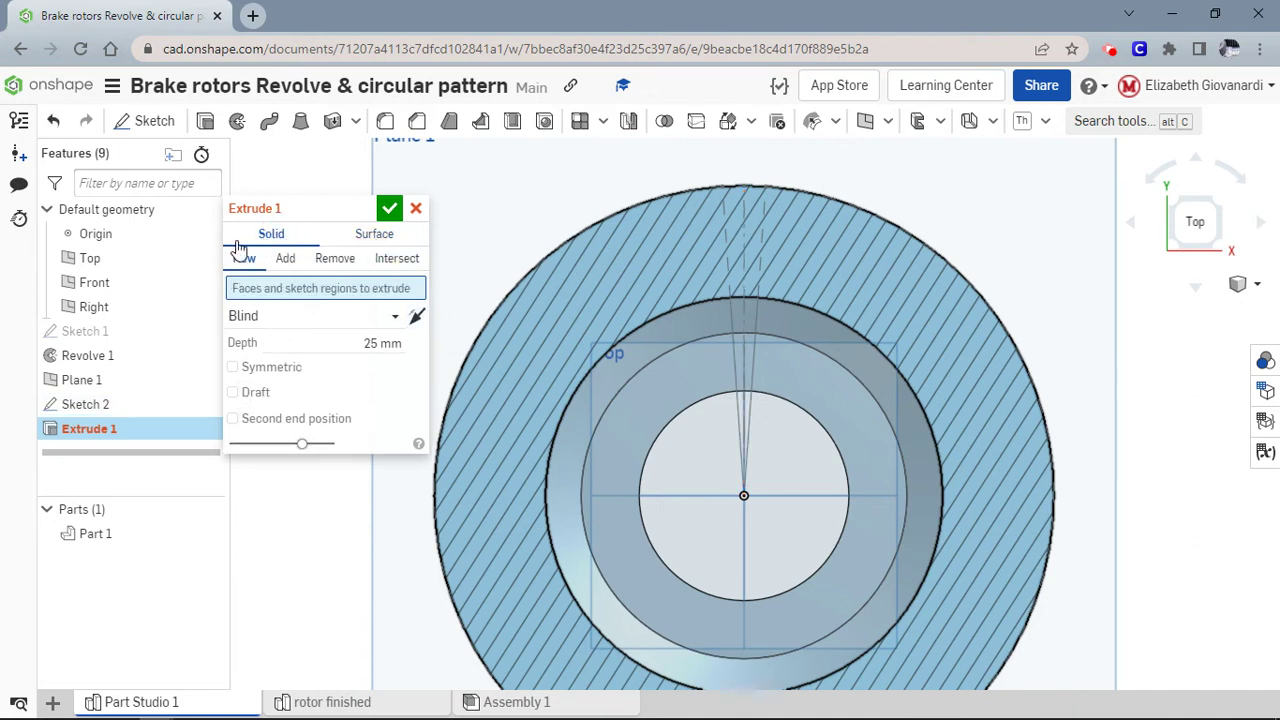
left_click(335, 258)
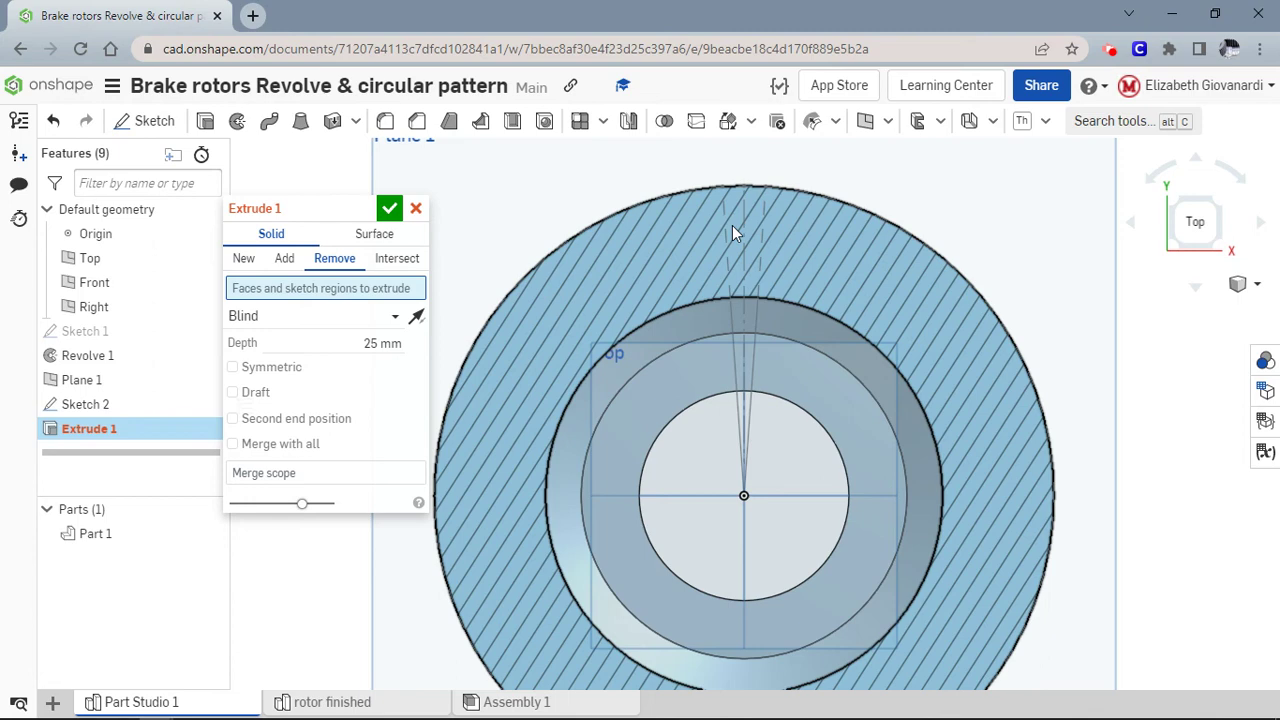
Select the wedge slot region and set the cut depth to 32-14 = 18 mm.
mouse_move(762, 215)
right_mouse_down()
mouse_move(776, 241)
mouse_move(729, 292)
right_mouse_up()
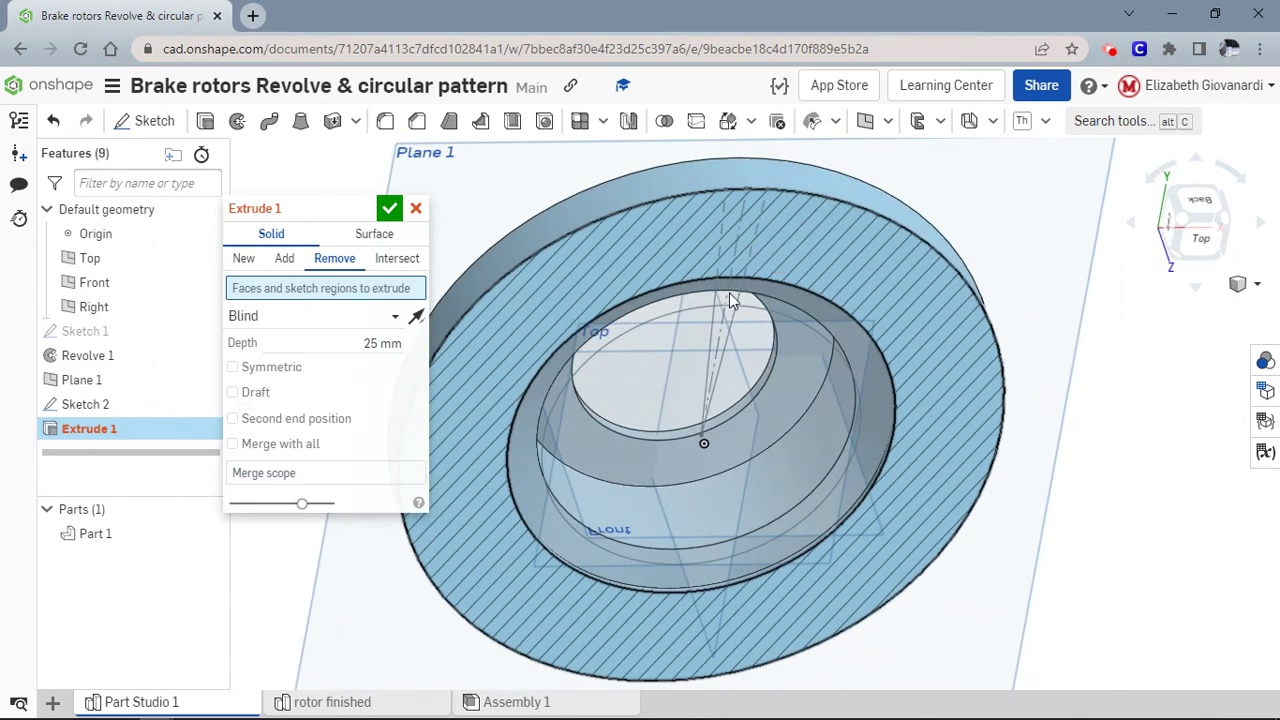
scroll(732, 294, "up", 3)
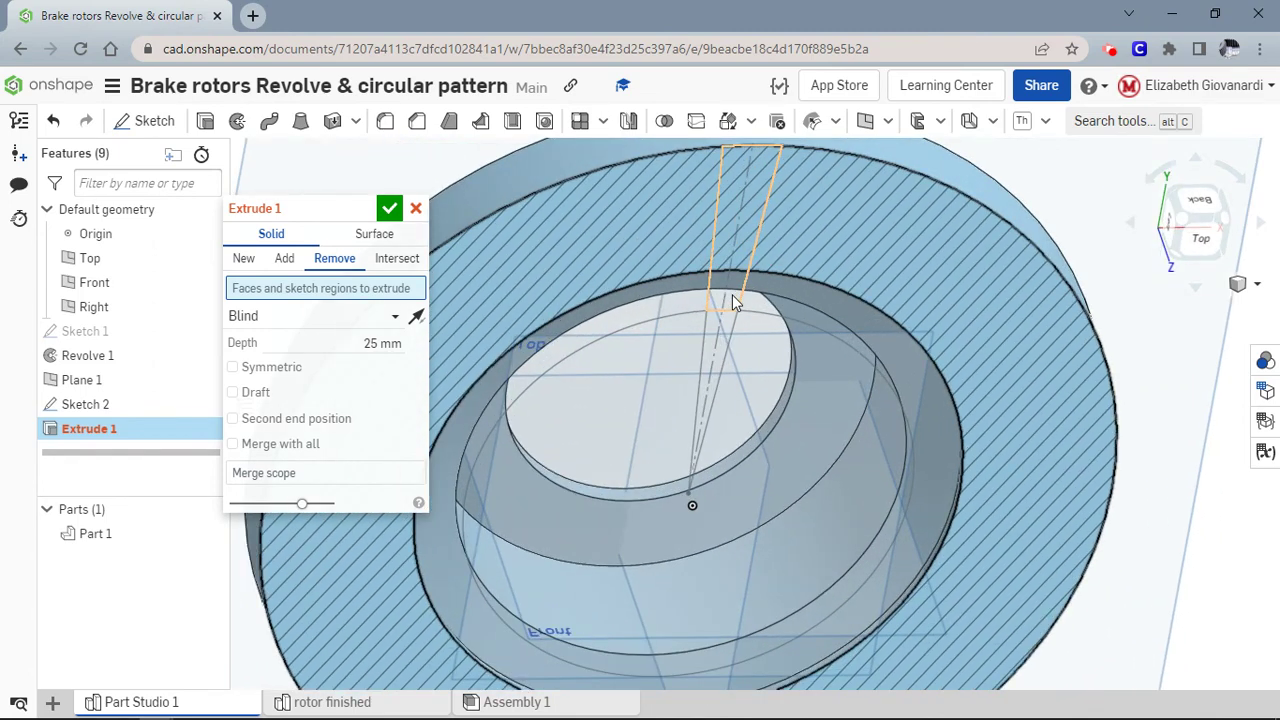
left_click(732, 302)
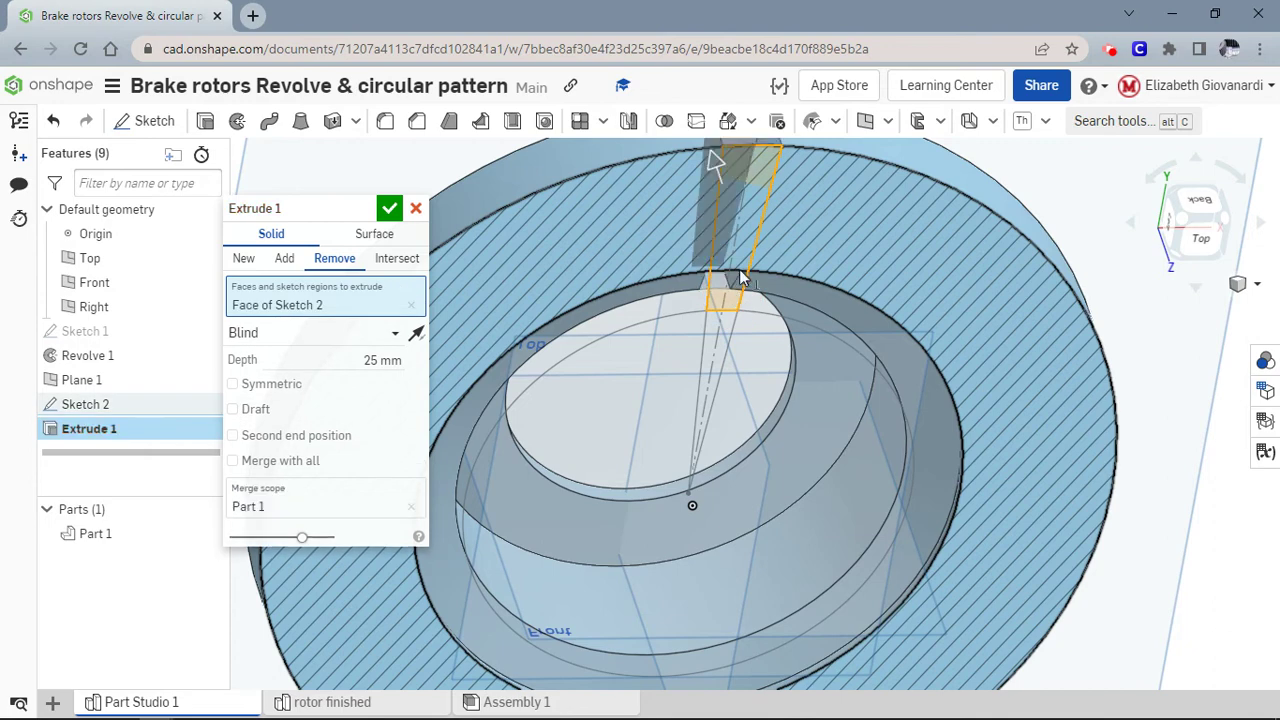
scroll(735, 300, "down", 2)
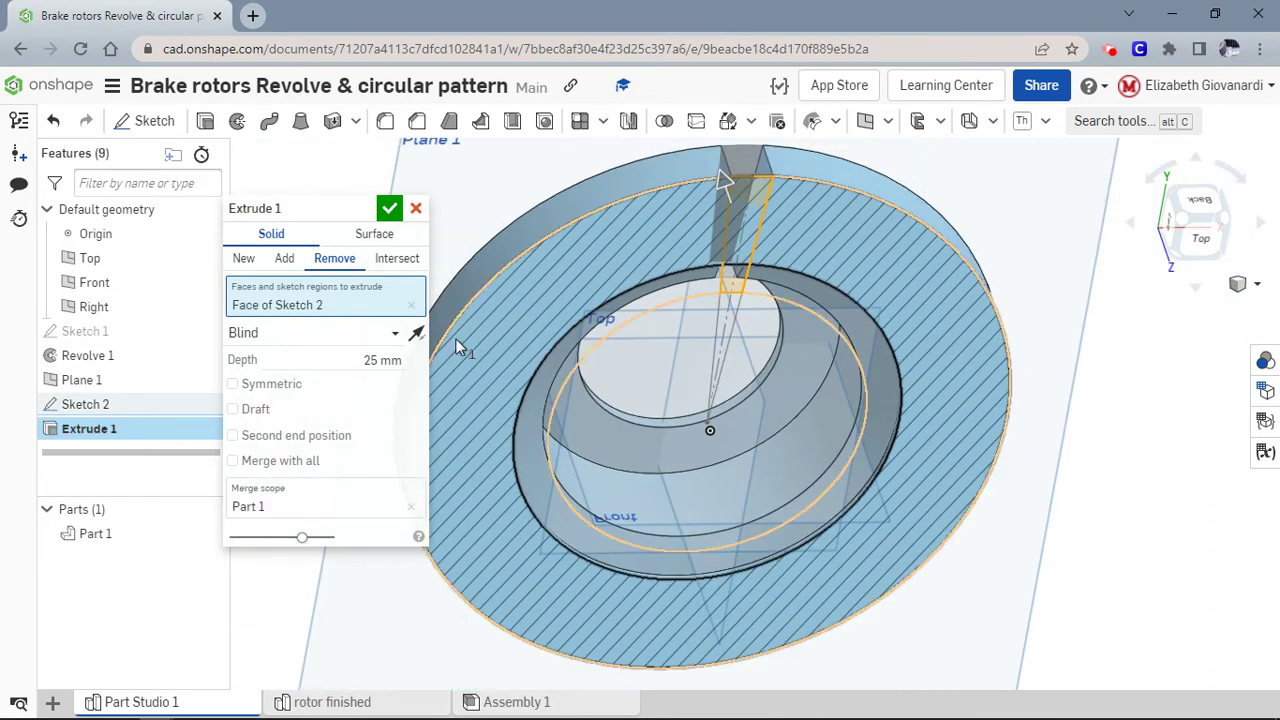
left_click(372, 360)
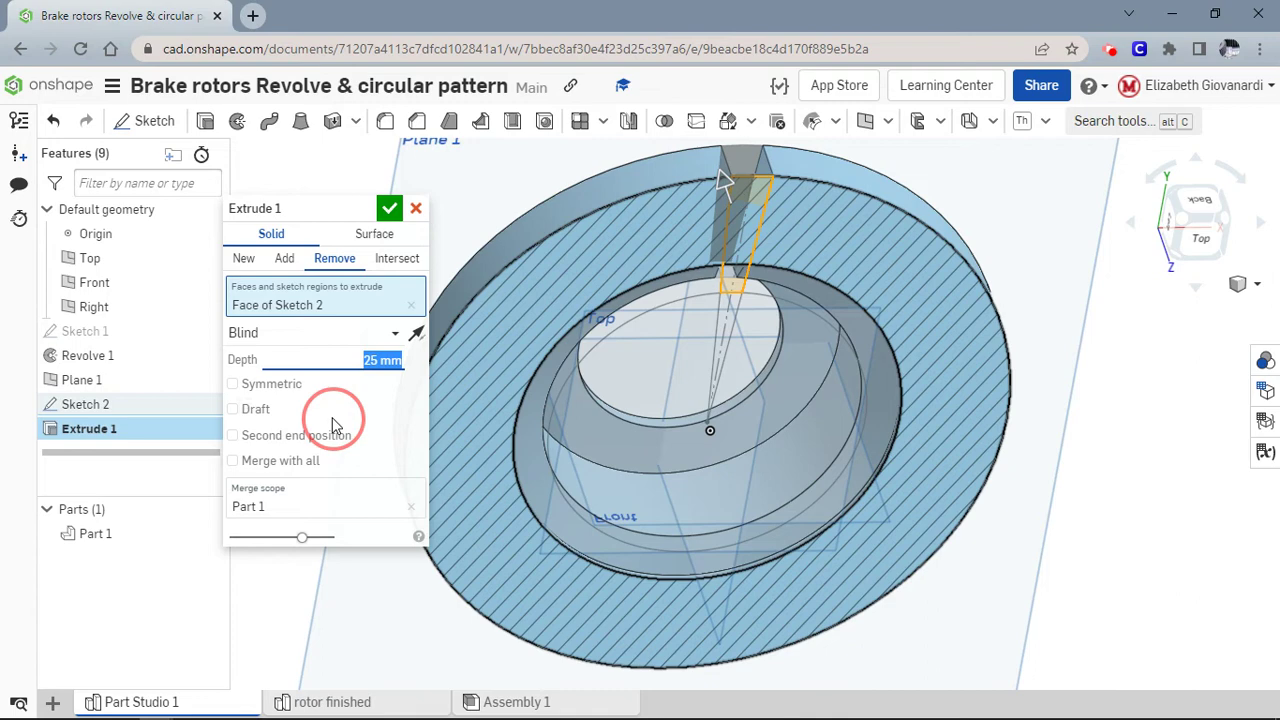
type("32")
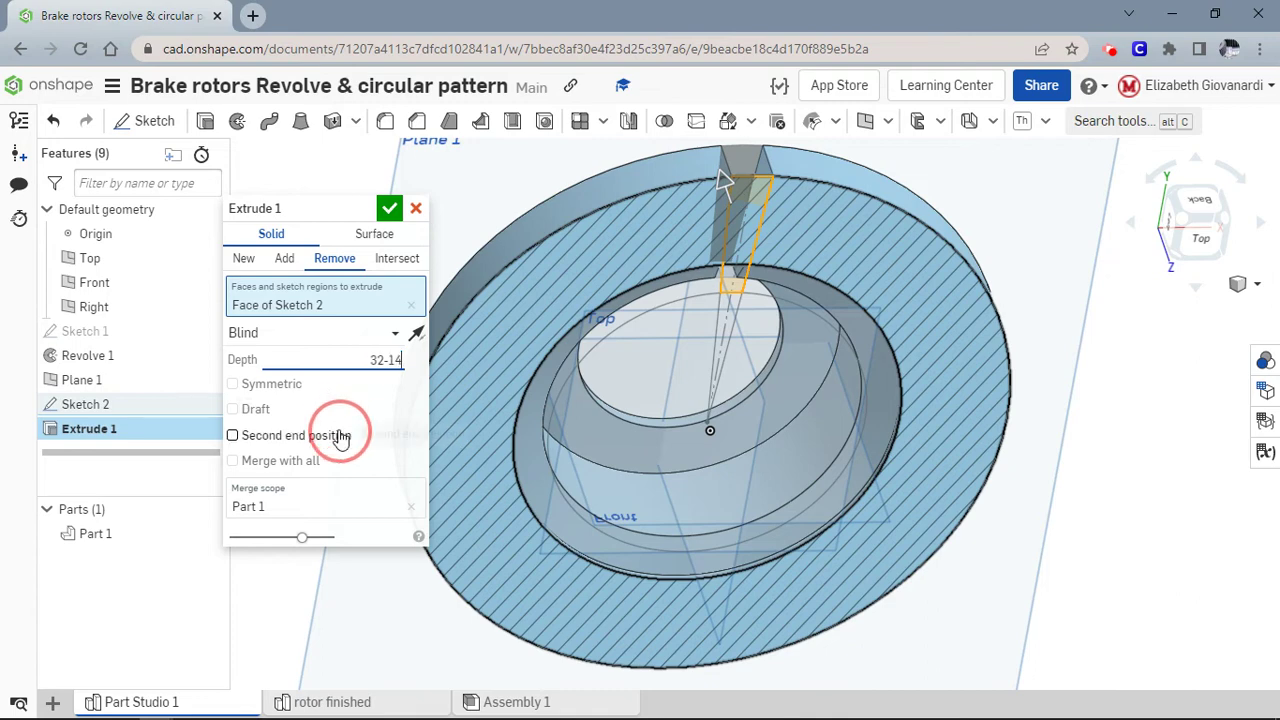
type("-14")
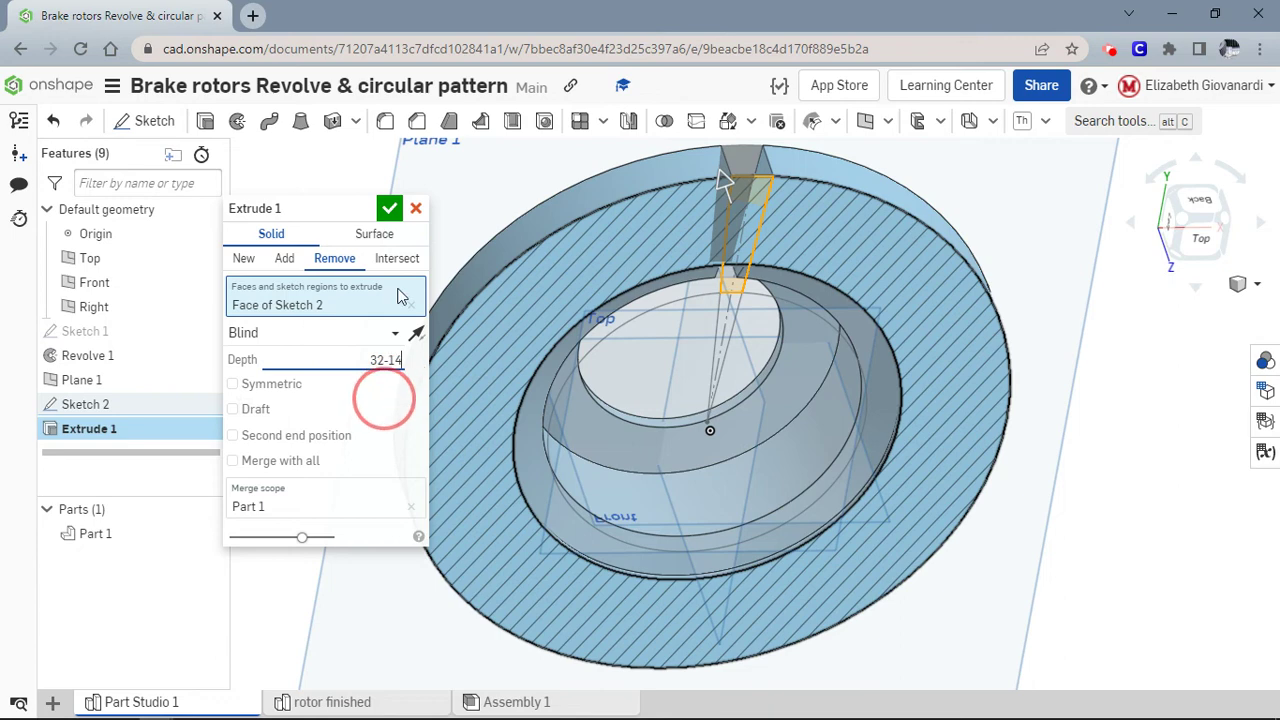
left_click(390, 210)
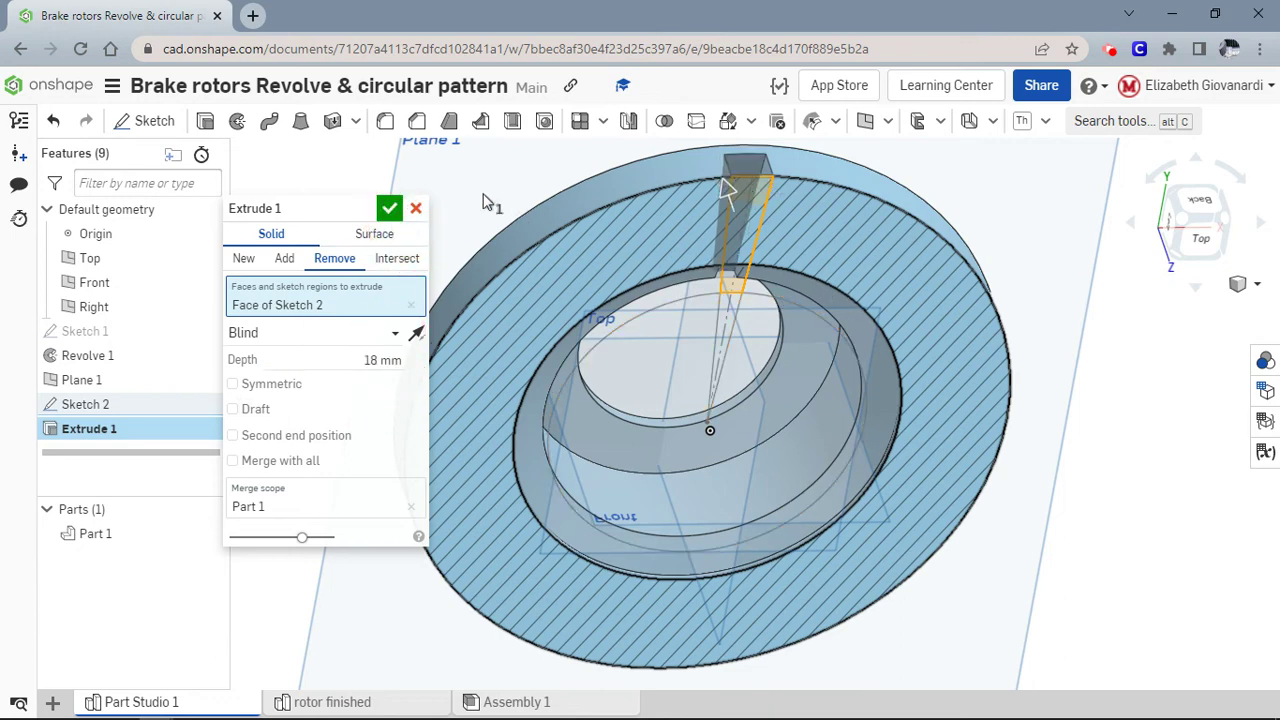
Commit the 18 mm slot cut, turn off the section view, and view the rotor from the top.
left_click(390, 210)
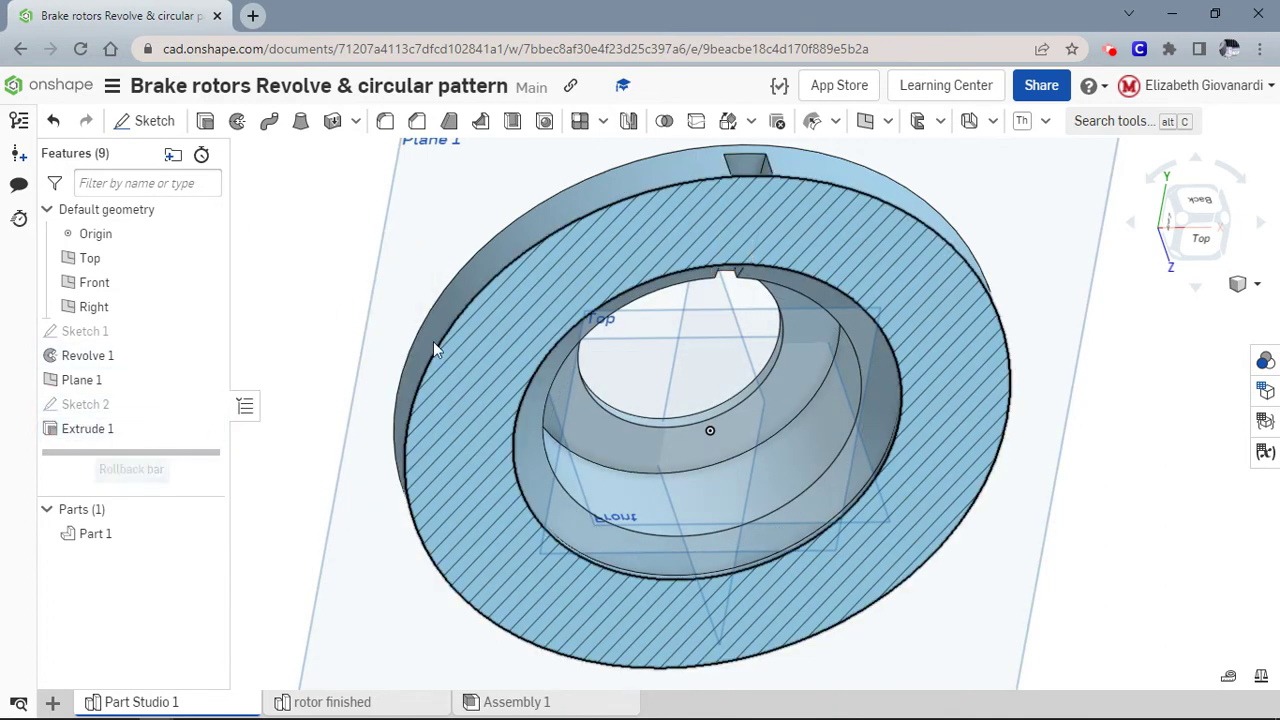
left_click(1256, 284)
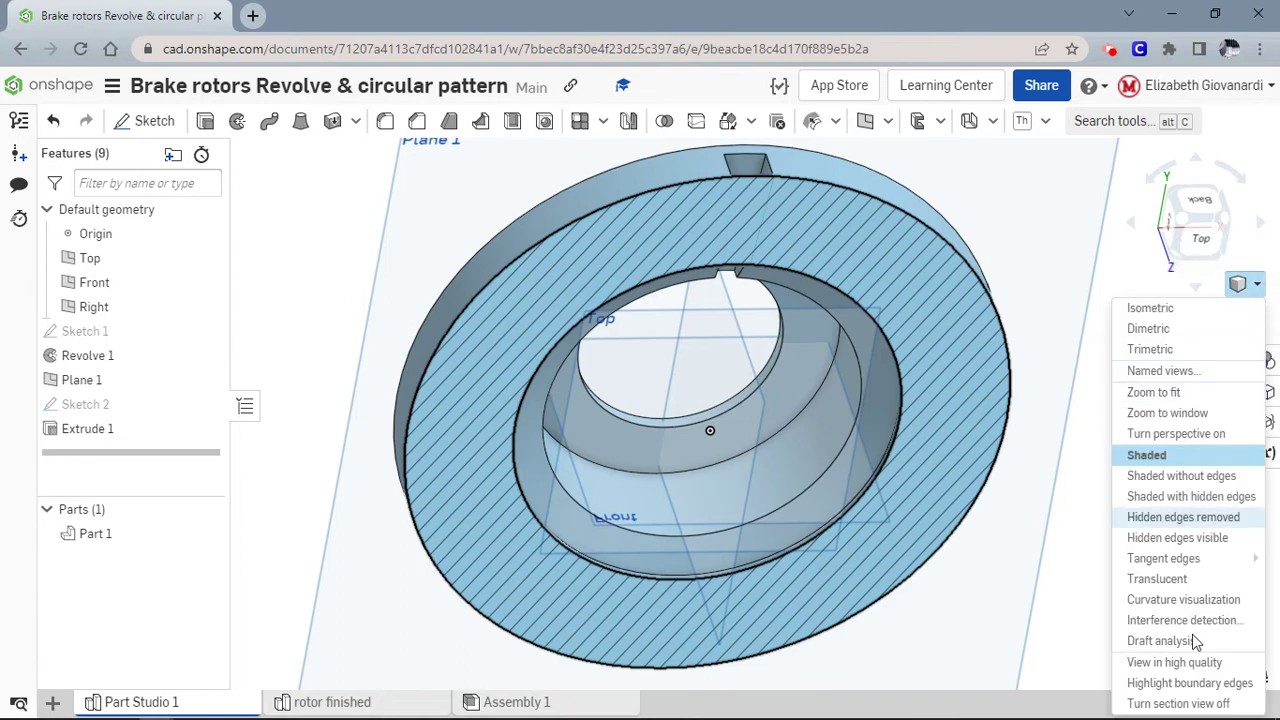
left_click(1196, 708)
right_click_drag(1155, 541, 1146, 490)
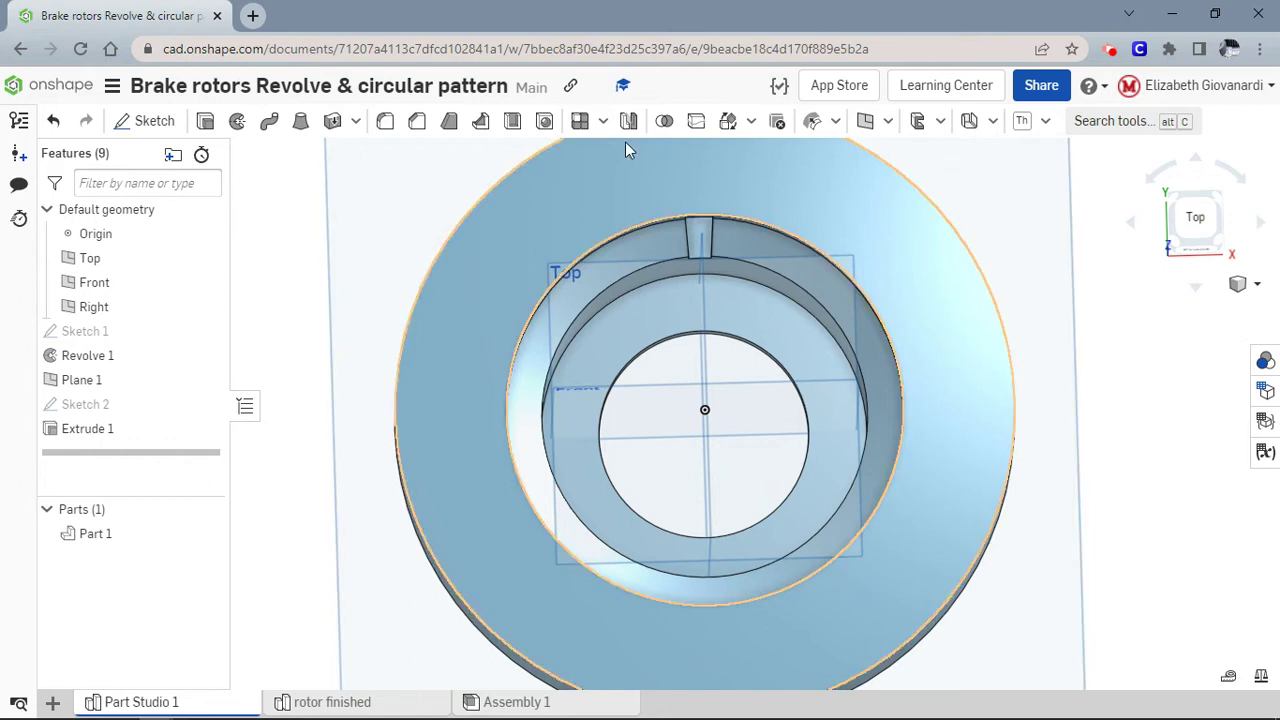
left_click(602, 121)
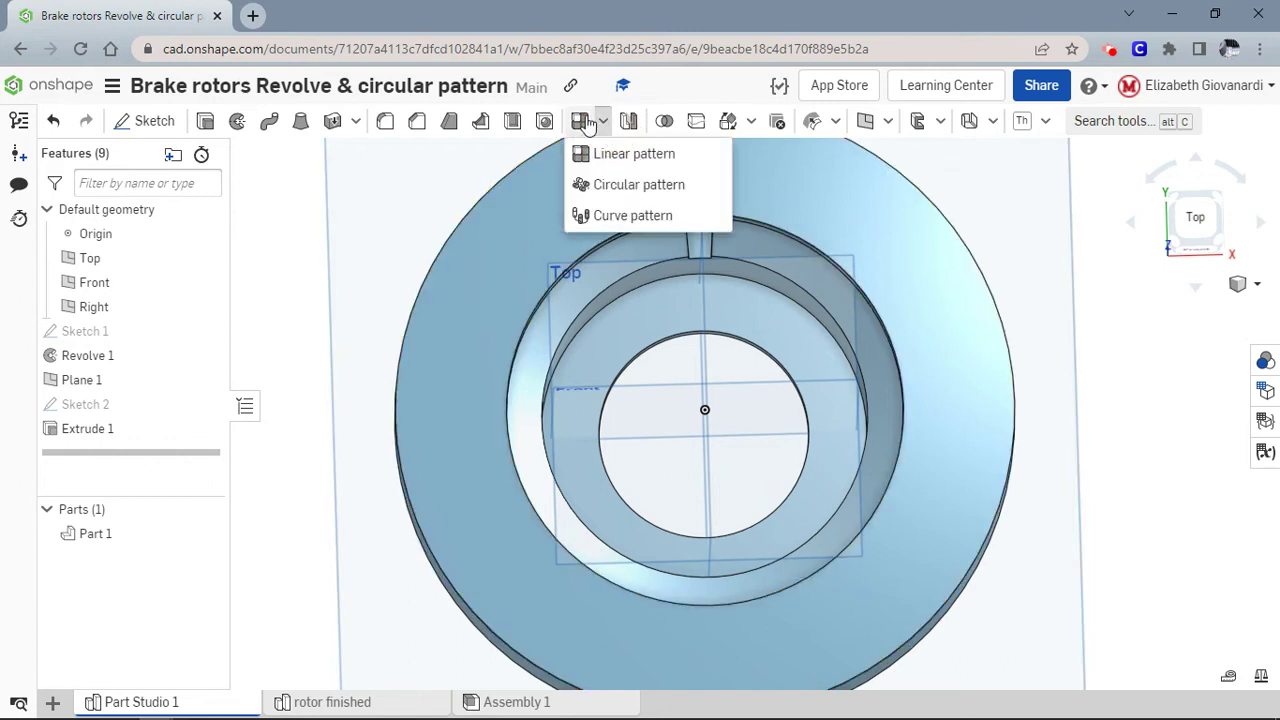
Start a circular feature pattern with Extrude 1 as the only patterned feature.
left_click(607, 186)
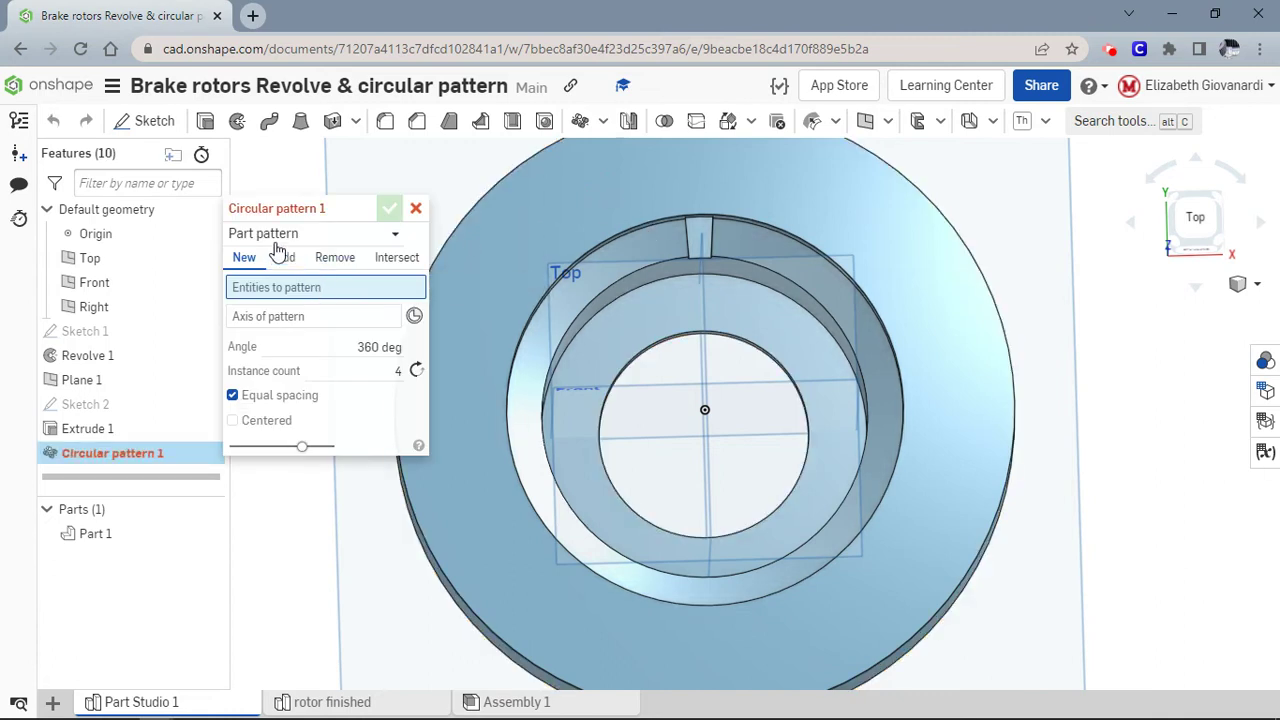
left_click(277, 240)
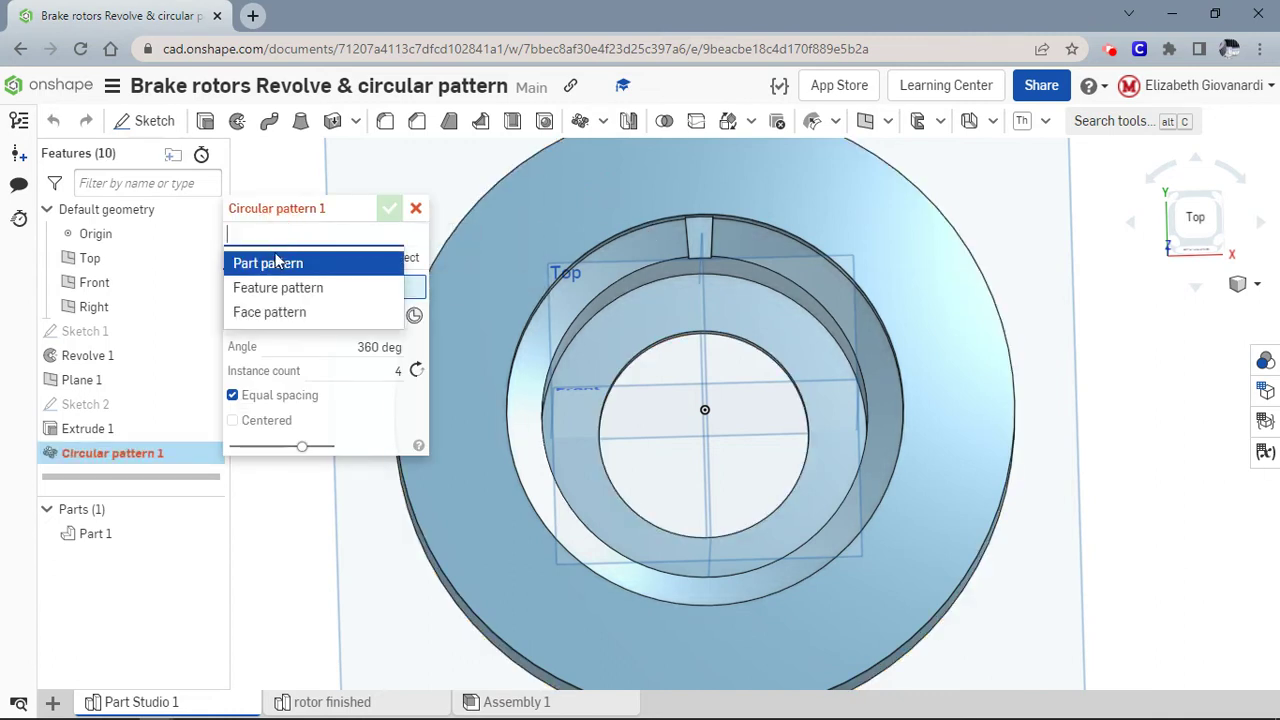
left_click(275, 288)
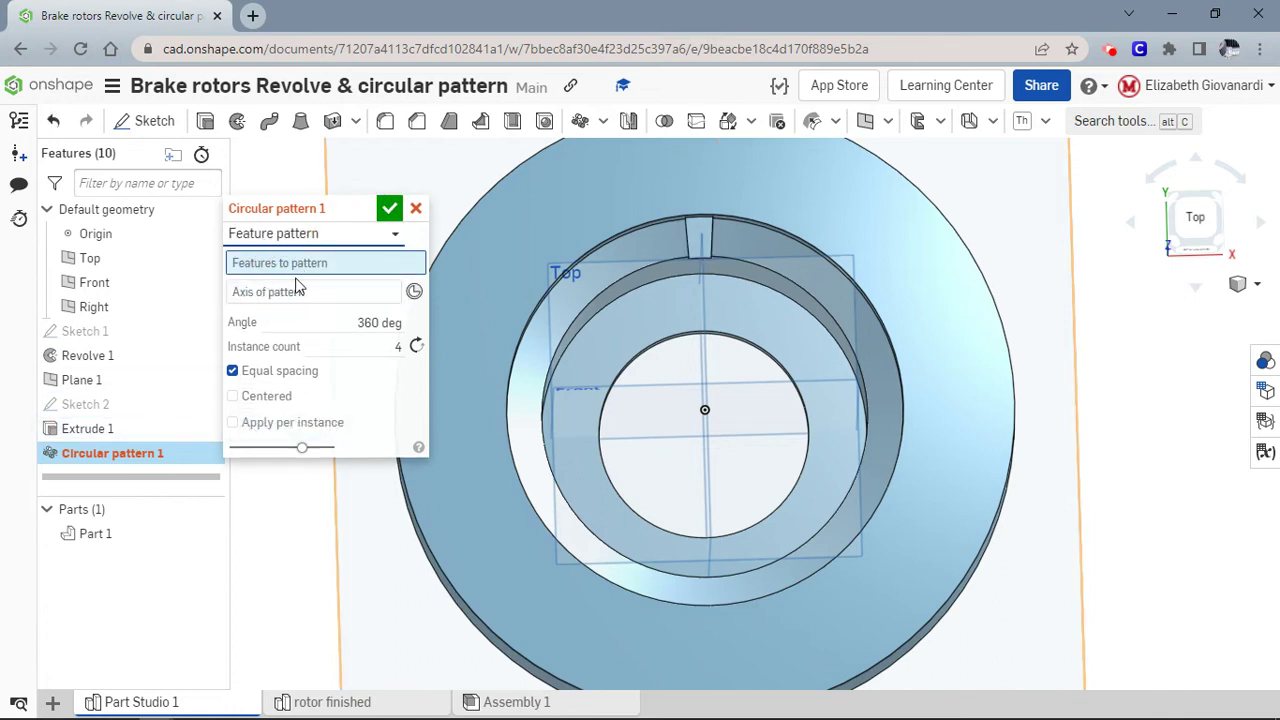
left_click(115, 434)
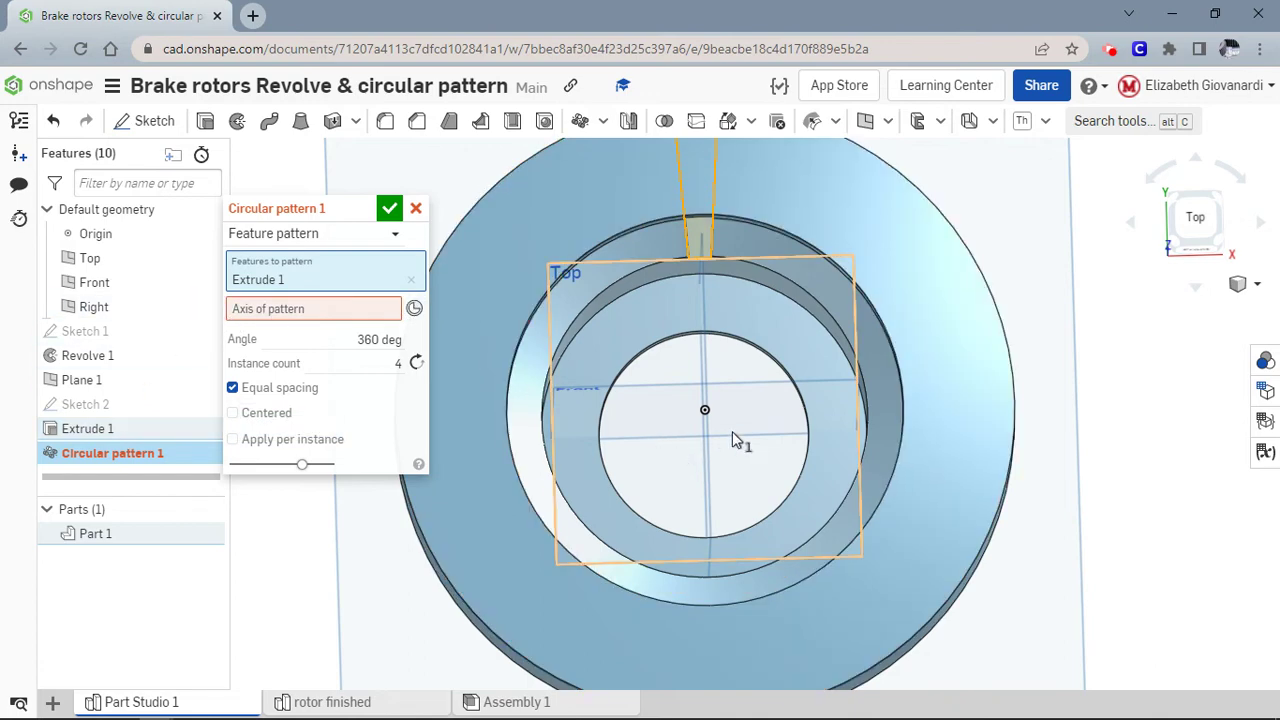
left_click(1012, 369)
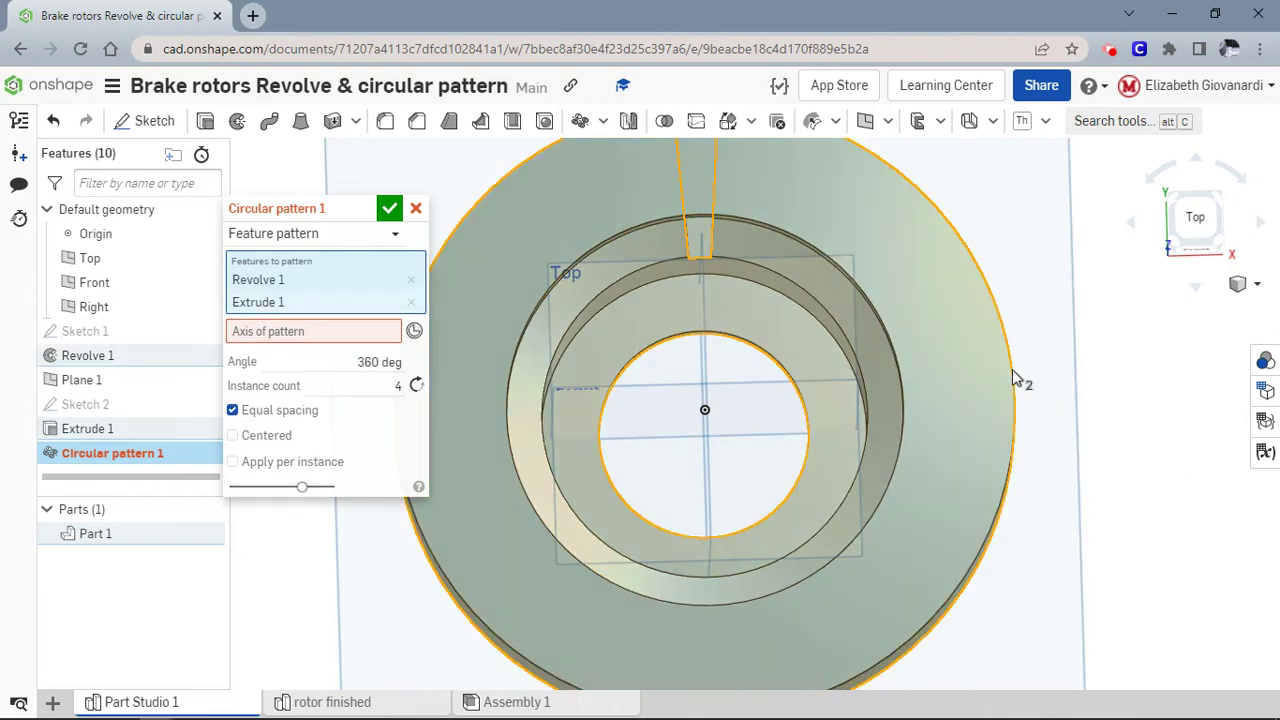
left_click(411, 280)
Use the rotor's circular edge as the axis and commit 25 slot instances.
left_click(364, 316)
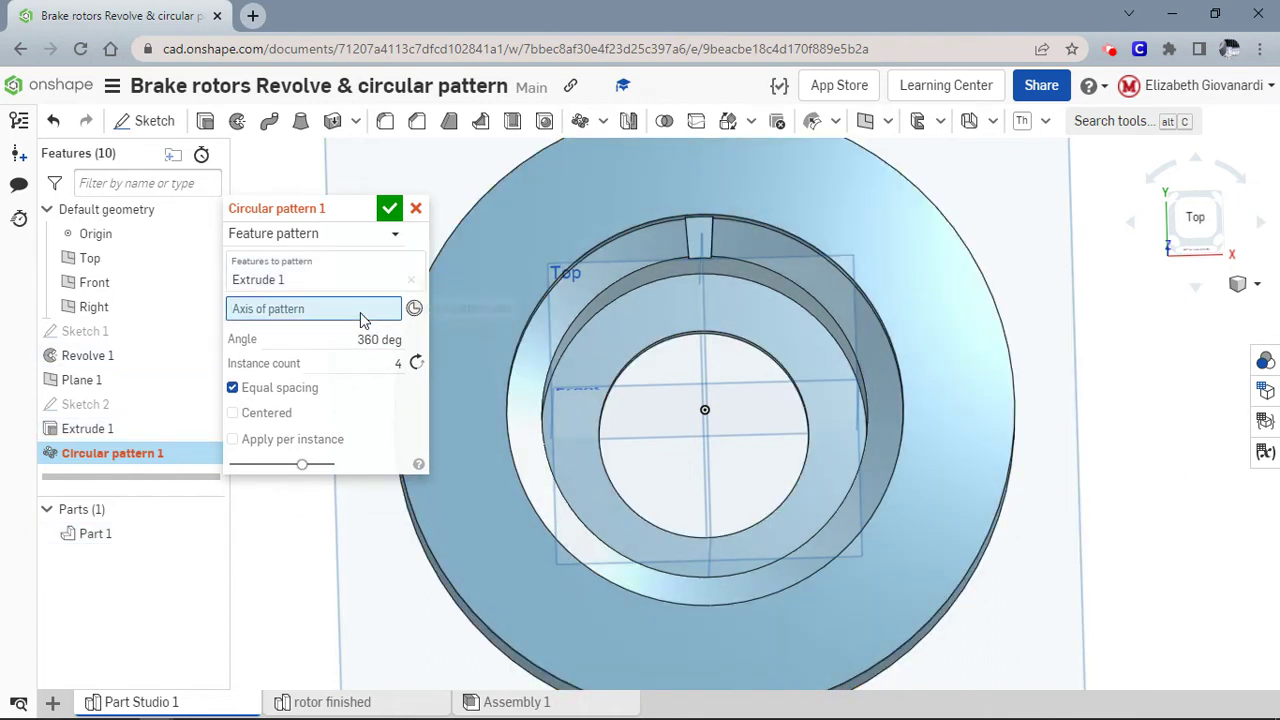
left_click(1005, 334)
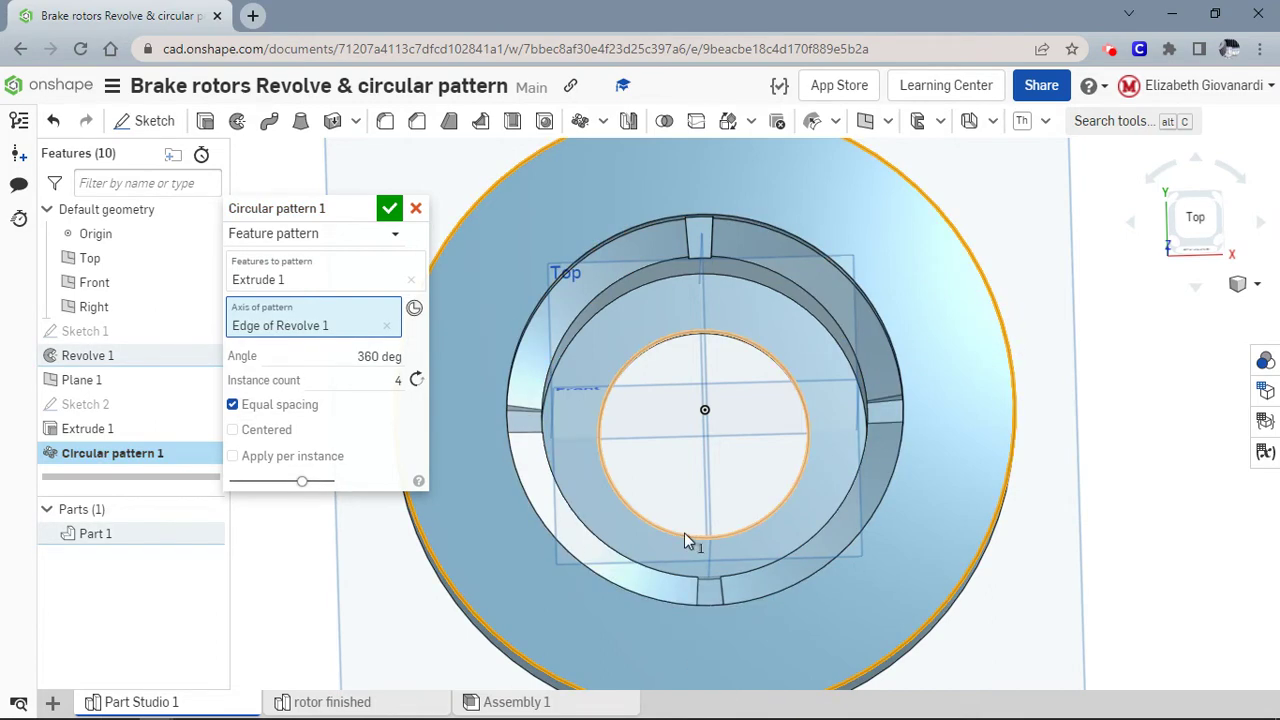
mouse_move(684, 532)
right_mouse_down()
mouse_move(659, 479)
mouse_move(689, 459)
mouse_move(666, 523)
right_mouse_up()
left_click(343, 373)
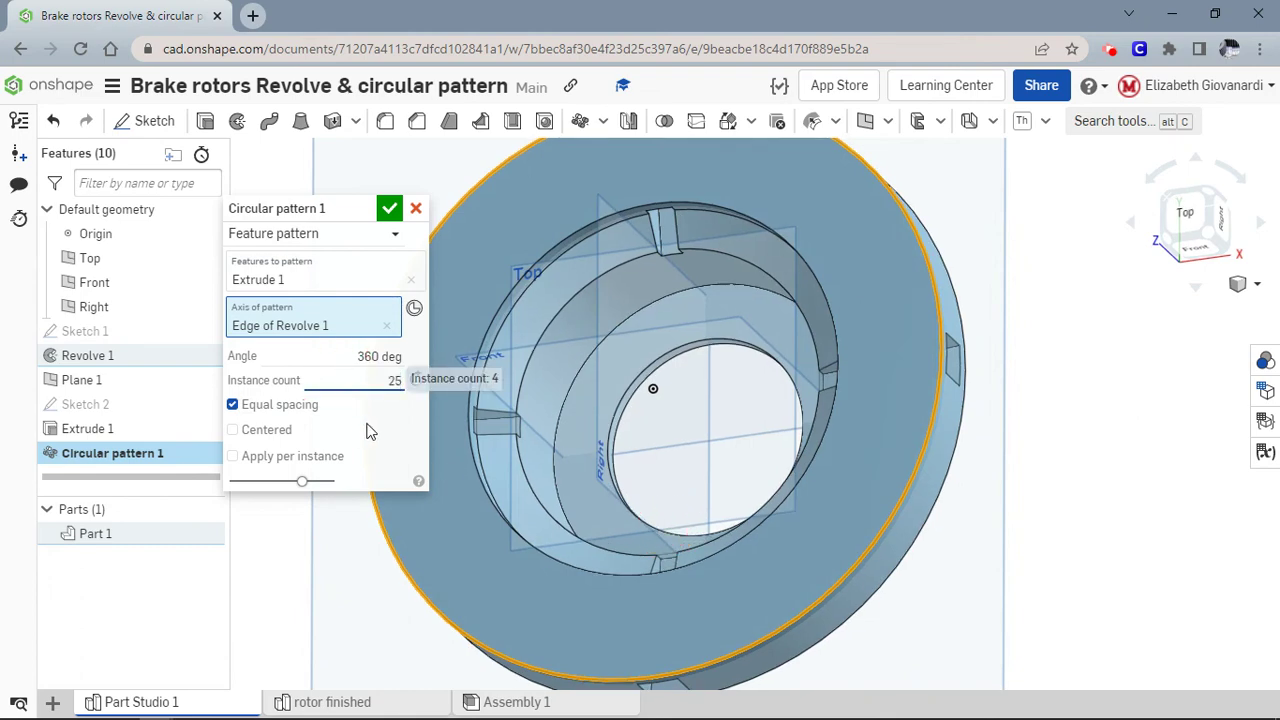
key("Return")
right_click_drag(655, 532, 690, 540)
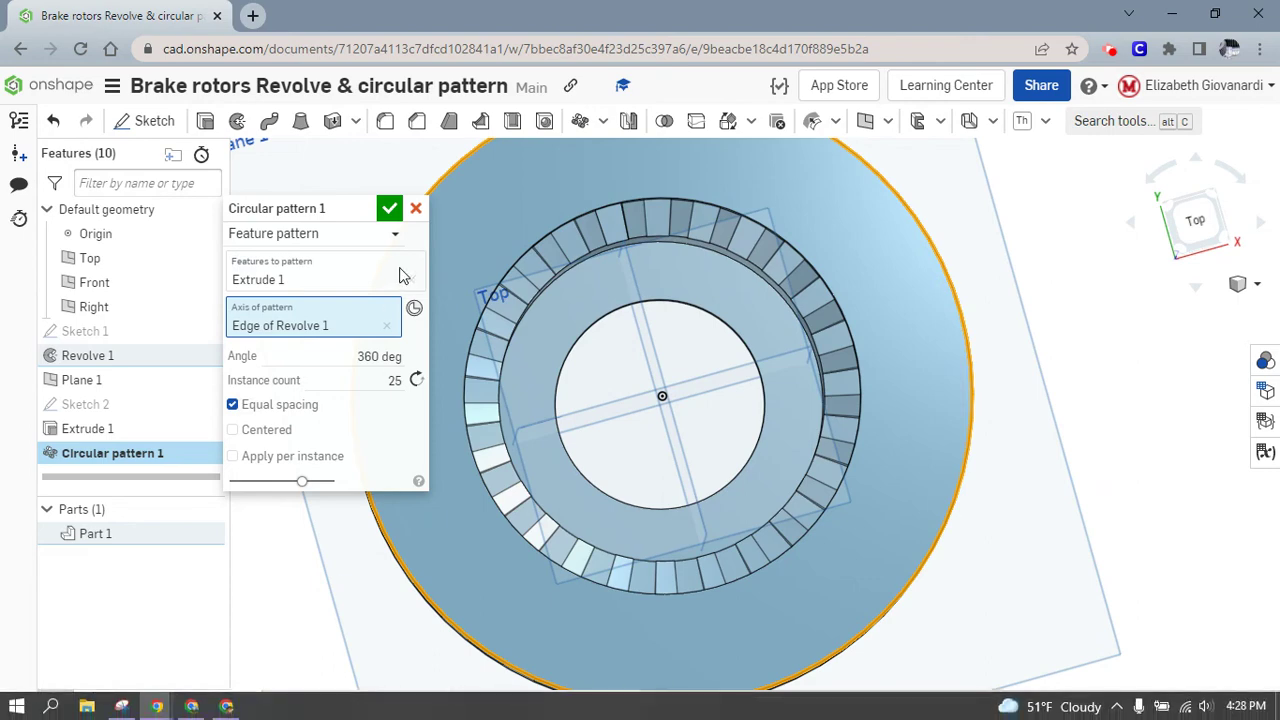
key("Return")
scroll(506, 604, "up", 1)
scroll(518, 388, "down", 3)
right_click_drag(518, 388, 420, 603)
Check Circular pattern 4's instance count in the rotor finished part studio.
left_click(332, 704)
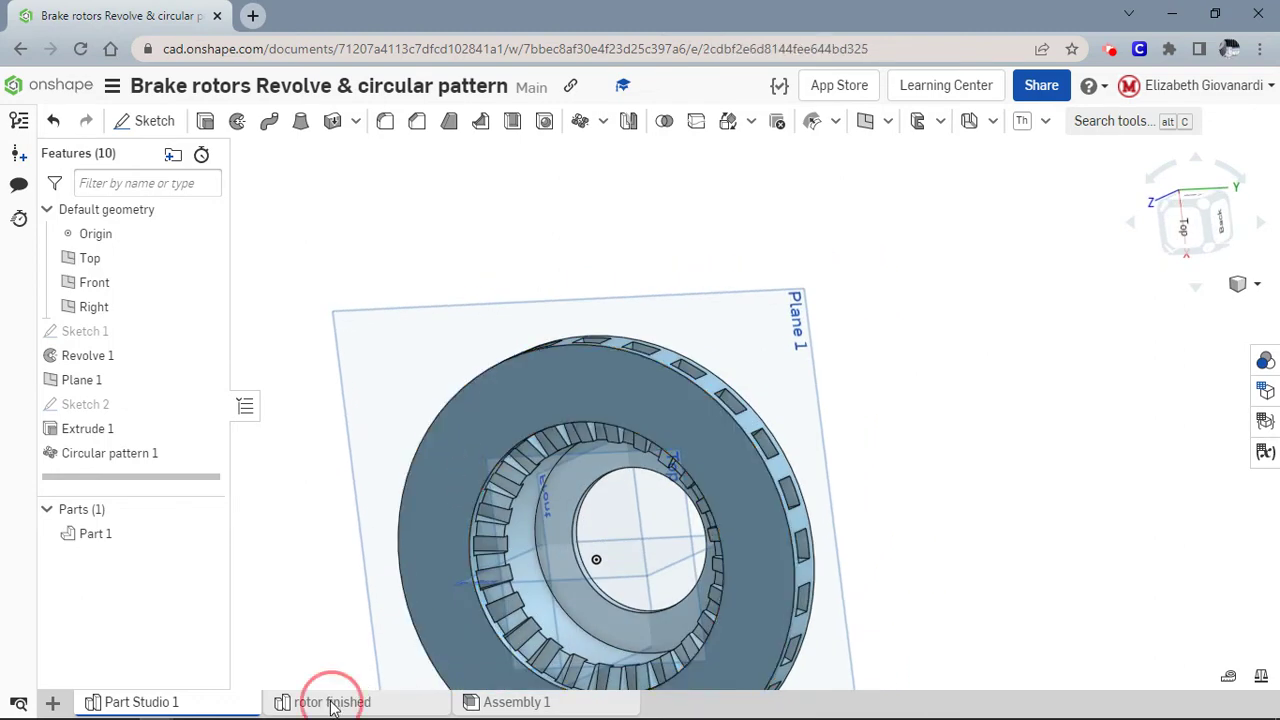
right_click_drag(476, 357, 508, 412)
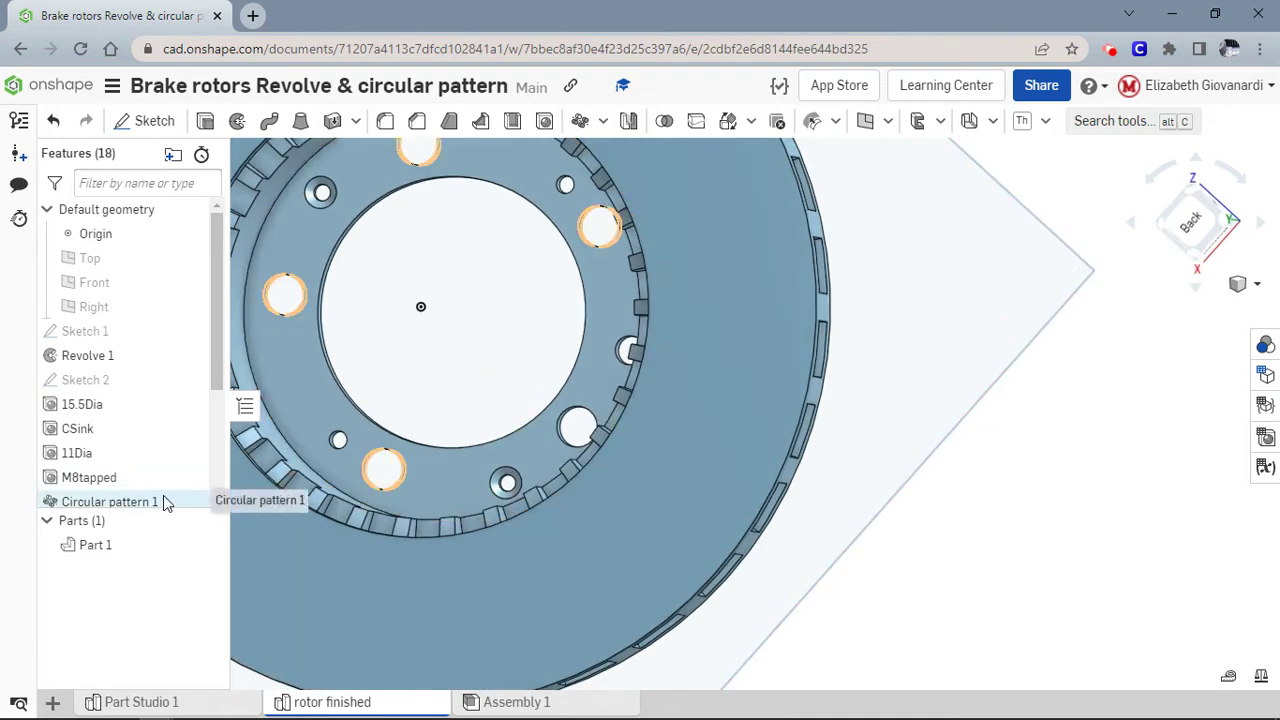
scroll(170, 439, "down", 2)
double_click(123, 471)
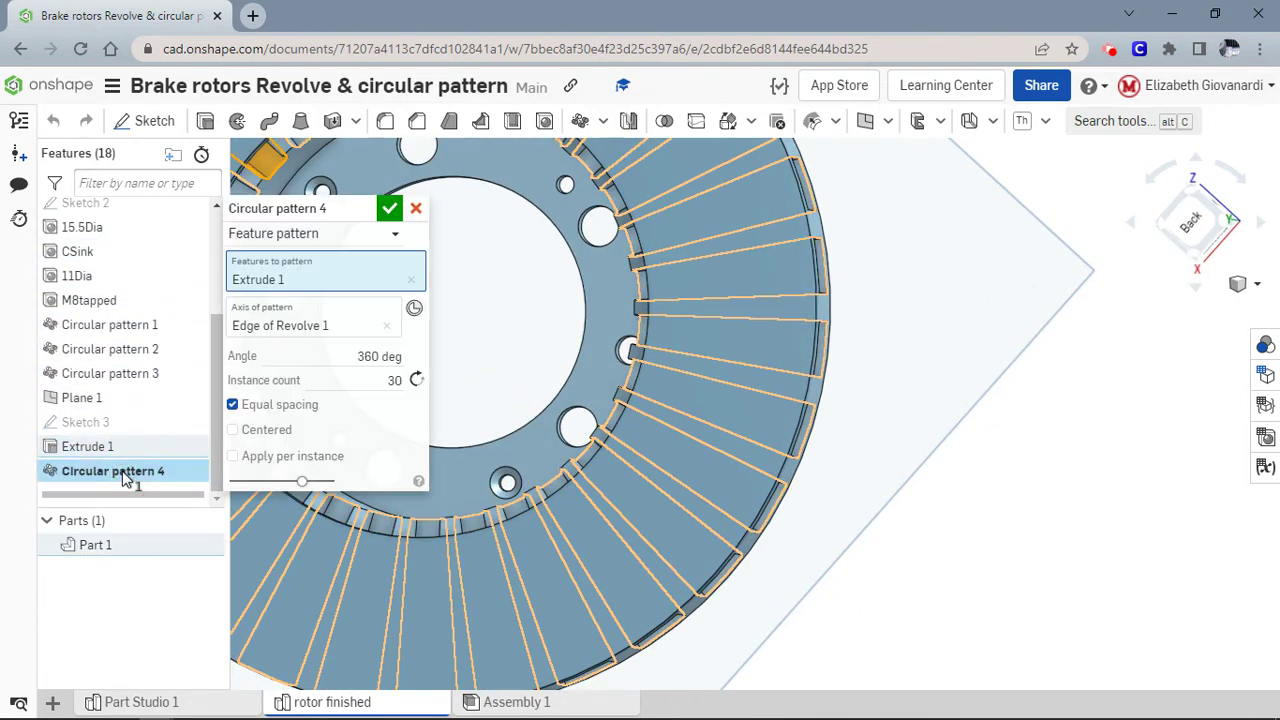
left_click(415, 208)
Change Circular pattern 1 in Part Studio 1 to 30 instances.
left_click(221, 706)
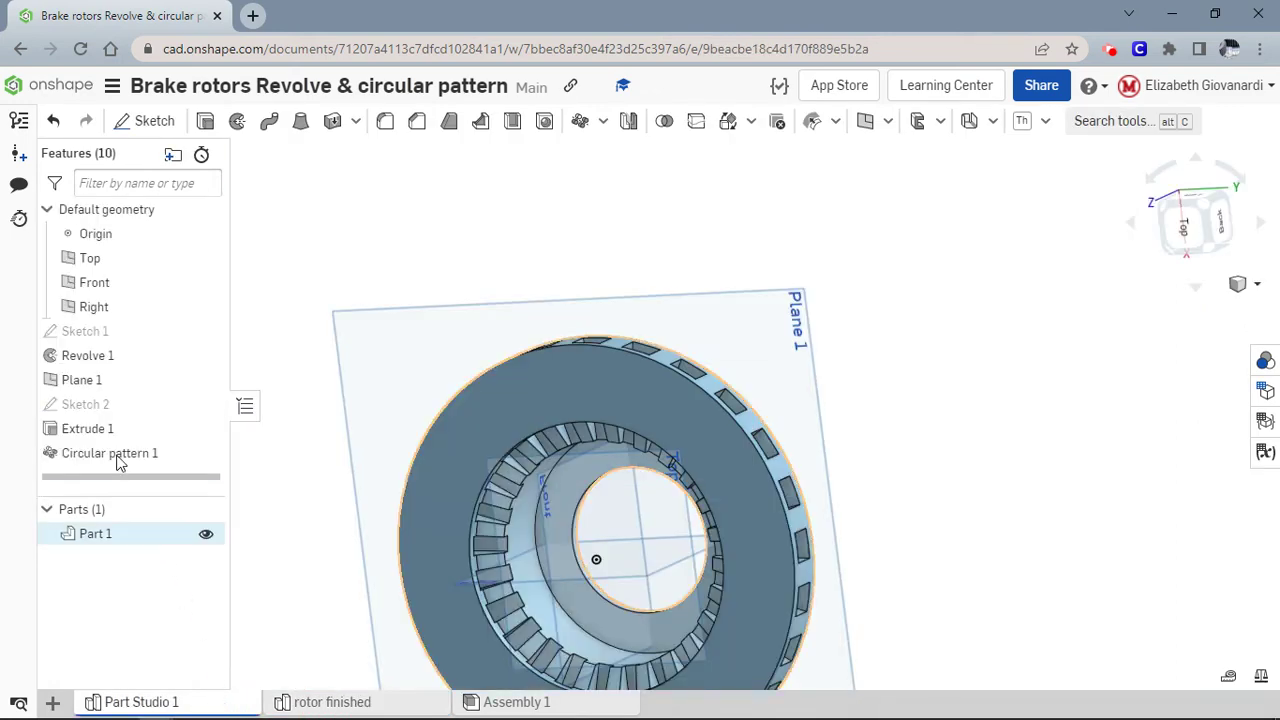
double_click(114, 454)
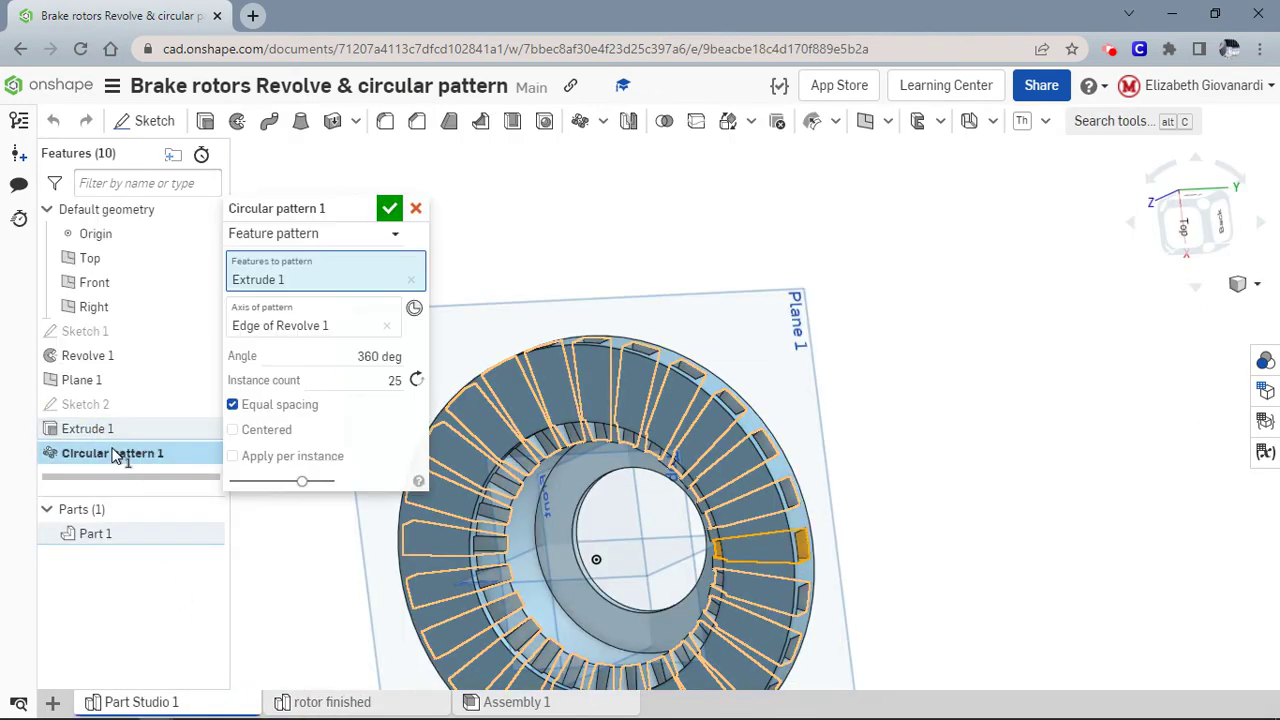
left_click(380, 382)
type("30")
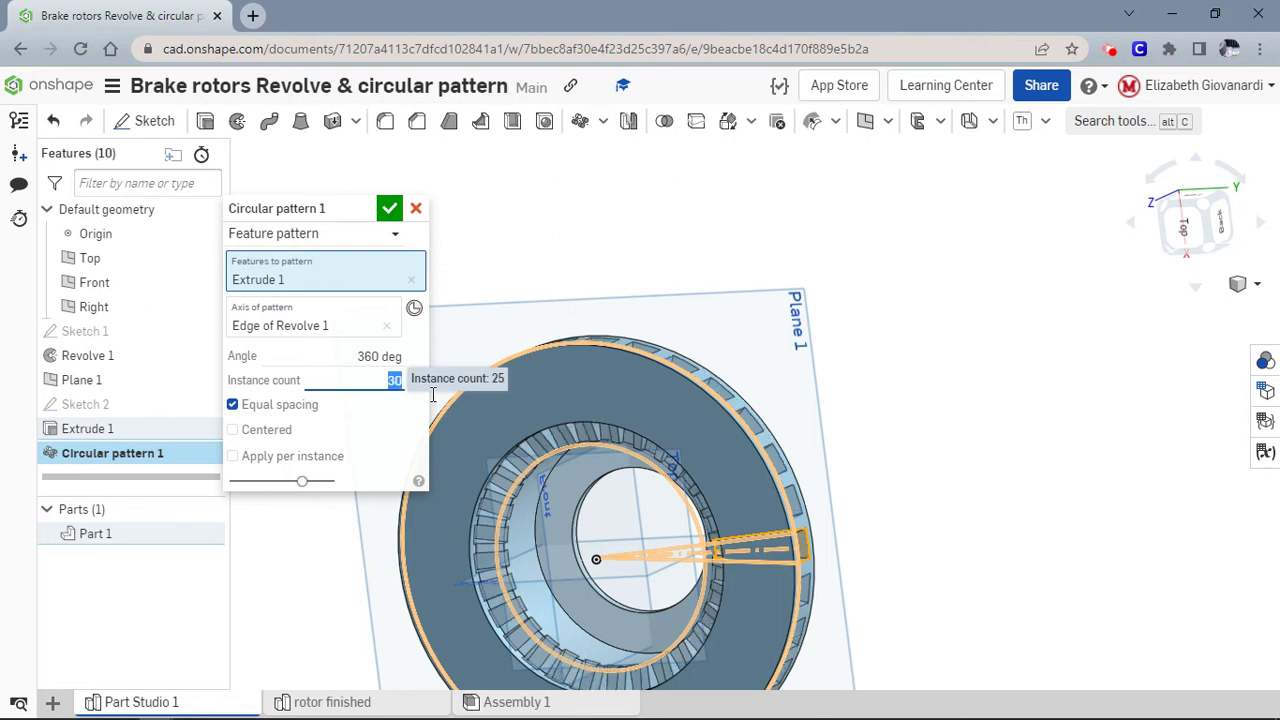
left_click(389, 208)
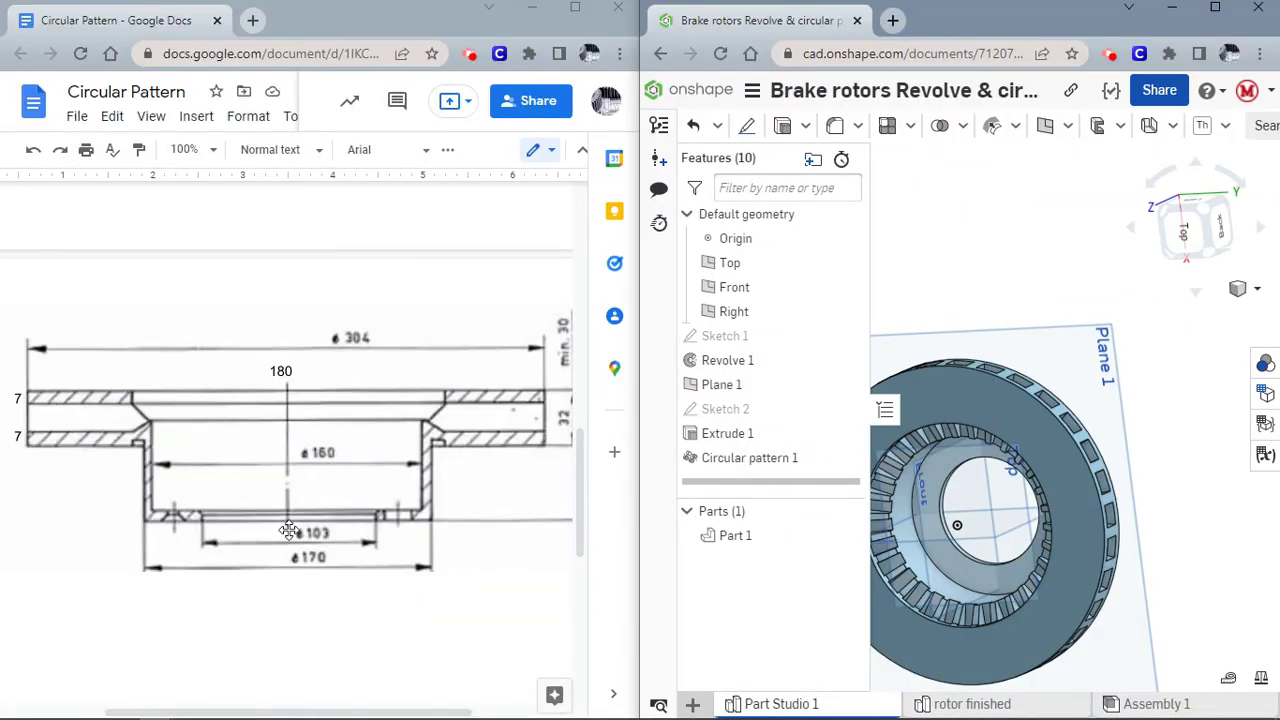
Scroll the Google Docs page up to the ø299 plan-view bolt-hole drawing.
scroll(289, 530, "up", 7)
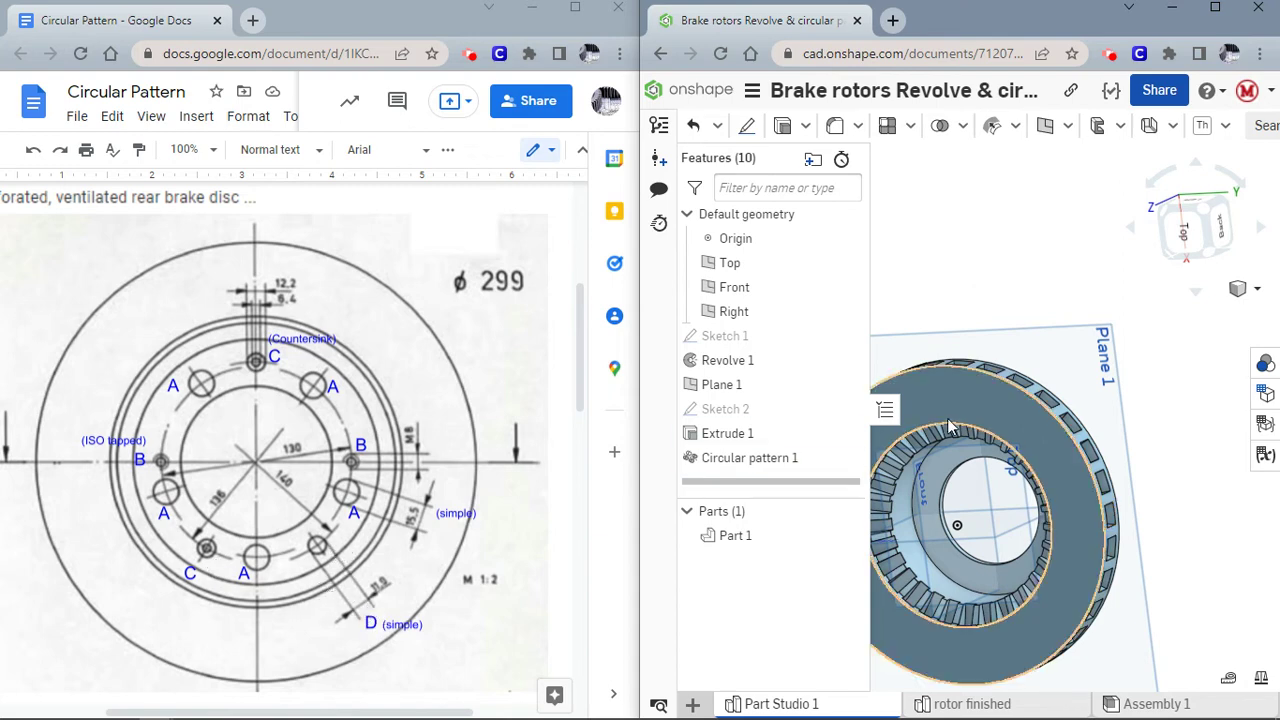
Start Sketch 3 on the rotor's inner face, viewed from the top.
left_click(1183, 230)
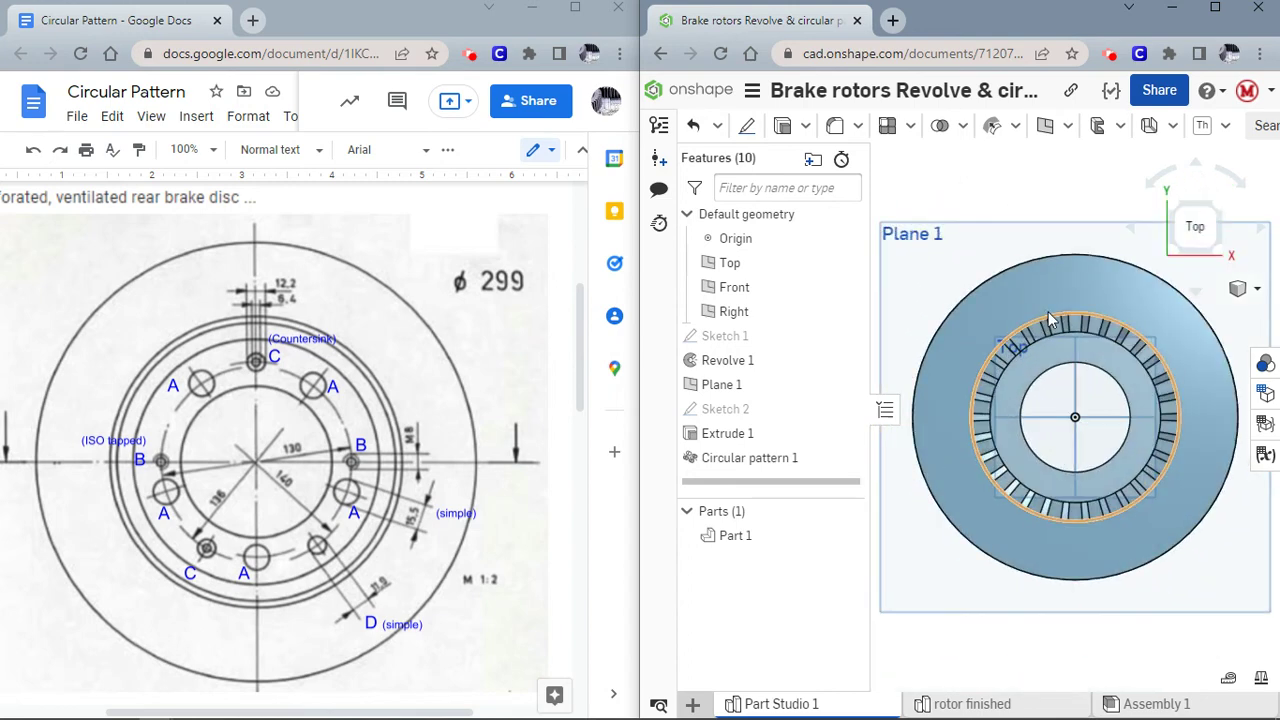
left_click(1059, 351)
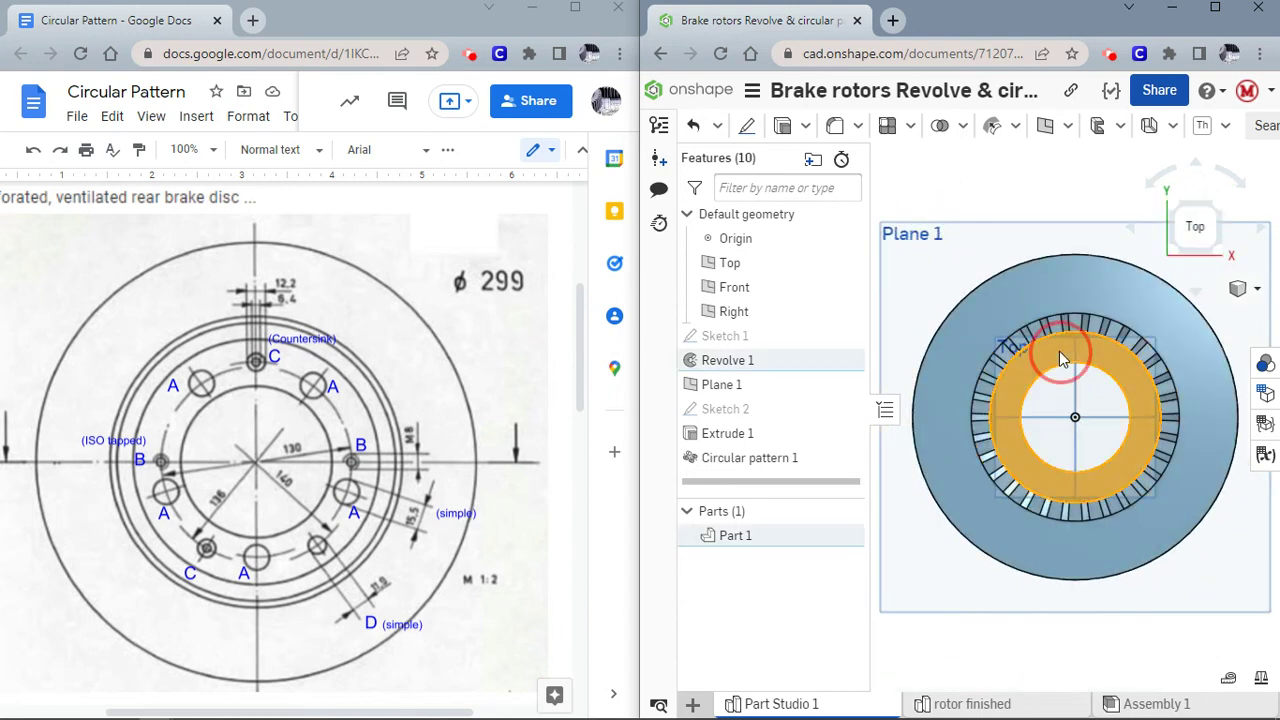
left_click(757, 131)
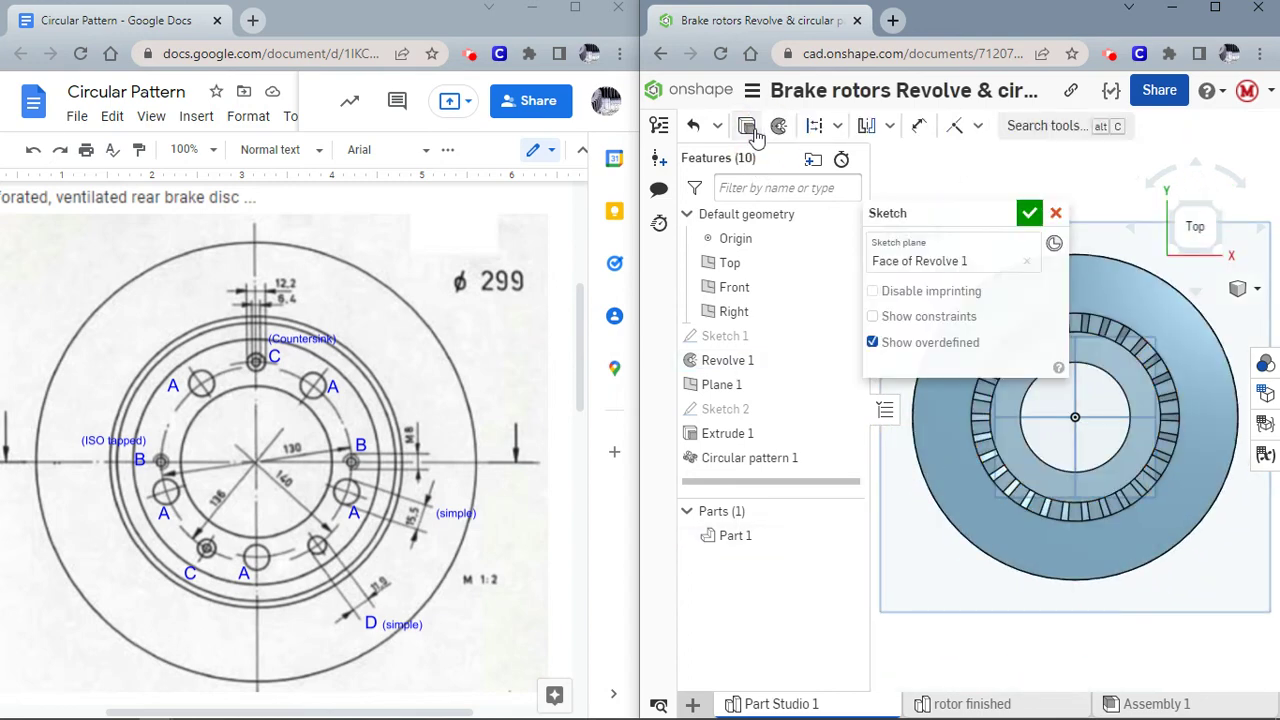
Place four sketch points: above, below, left of the centre, and lower right.
left_click(853, 127)
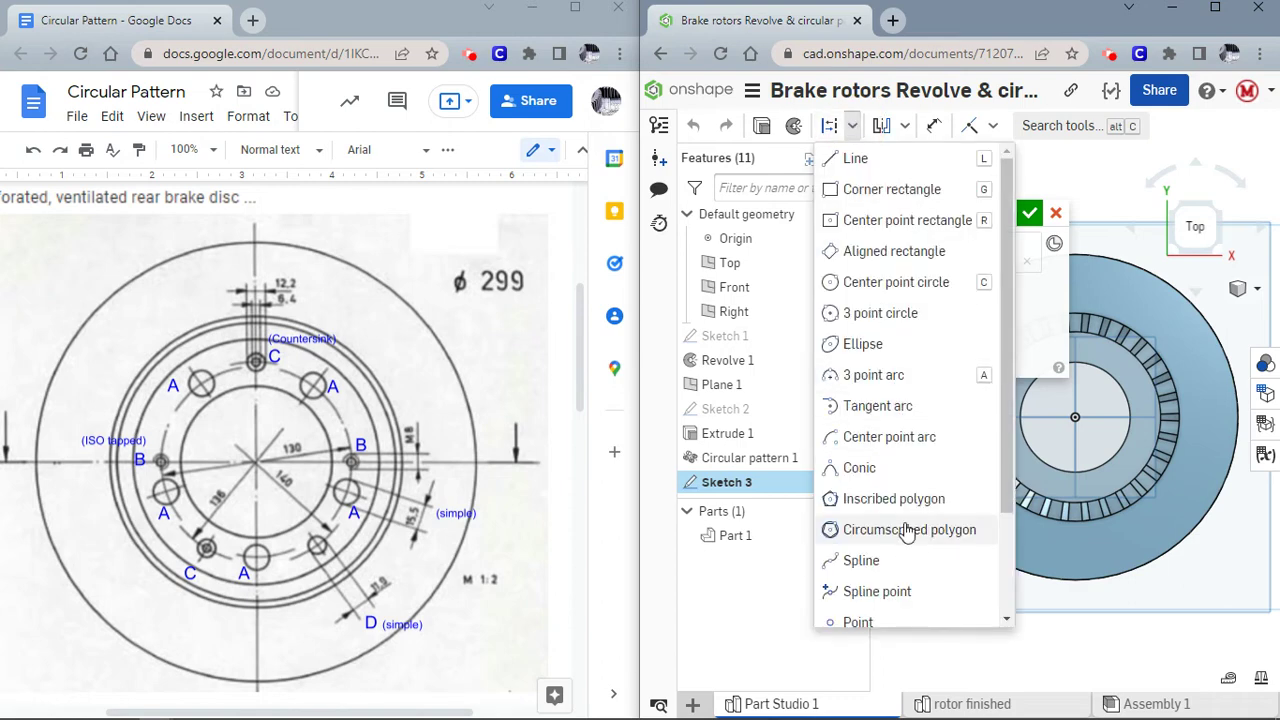
left_click(897, 618)
left_click_drag(968, 214, 820, 159)
scroll(1058, 346, "up", 3)
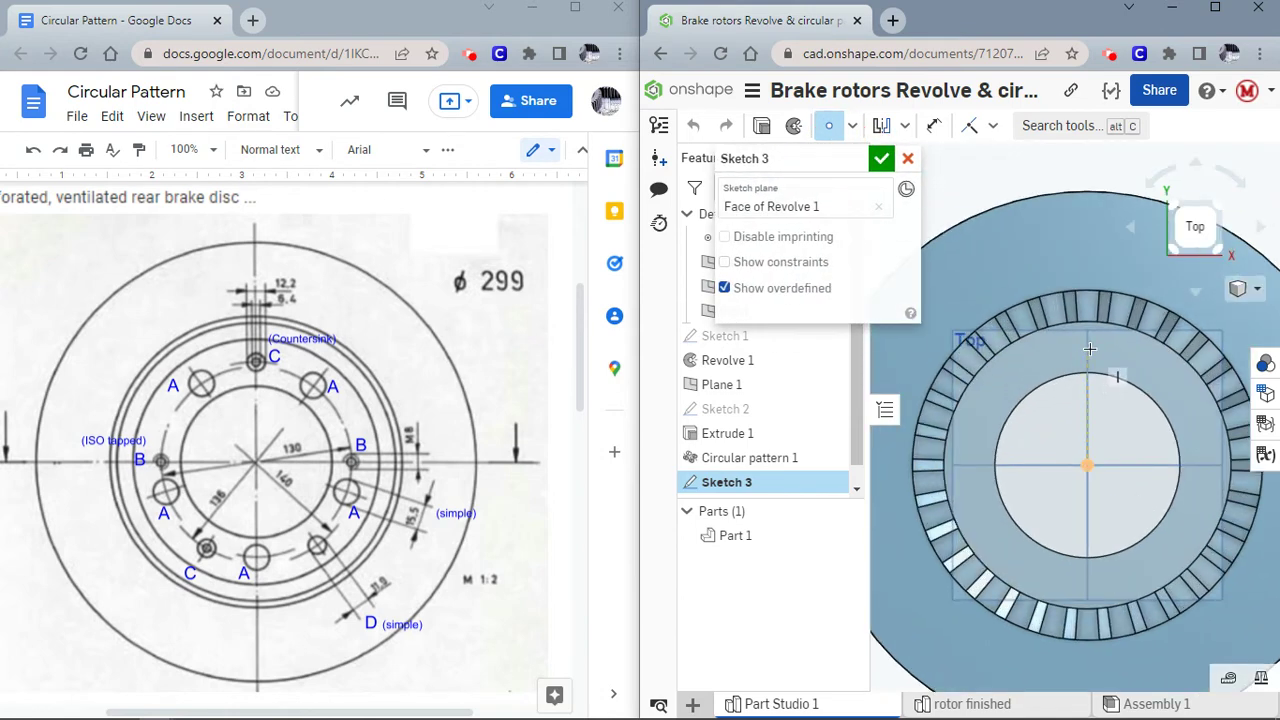
left_click(1089, 348)
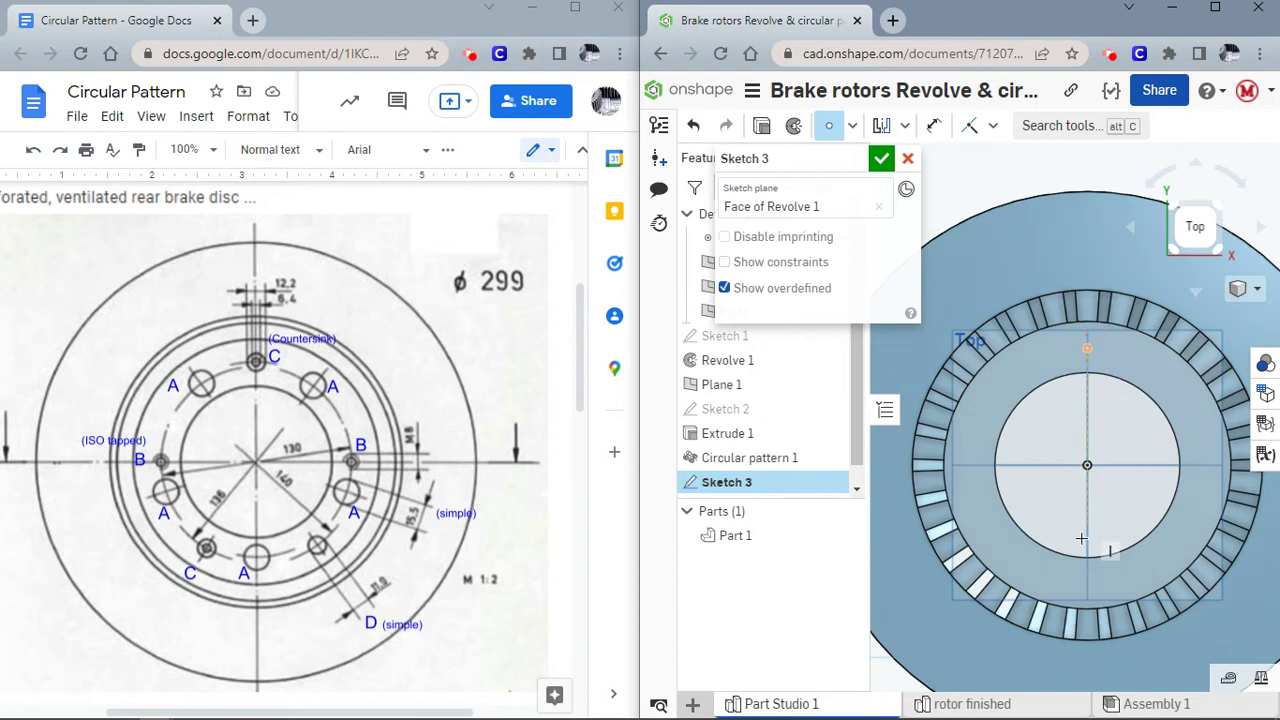
left_click(1088, 594)
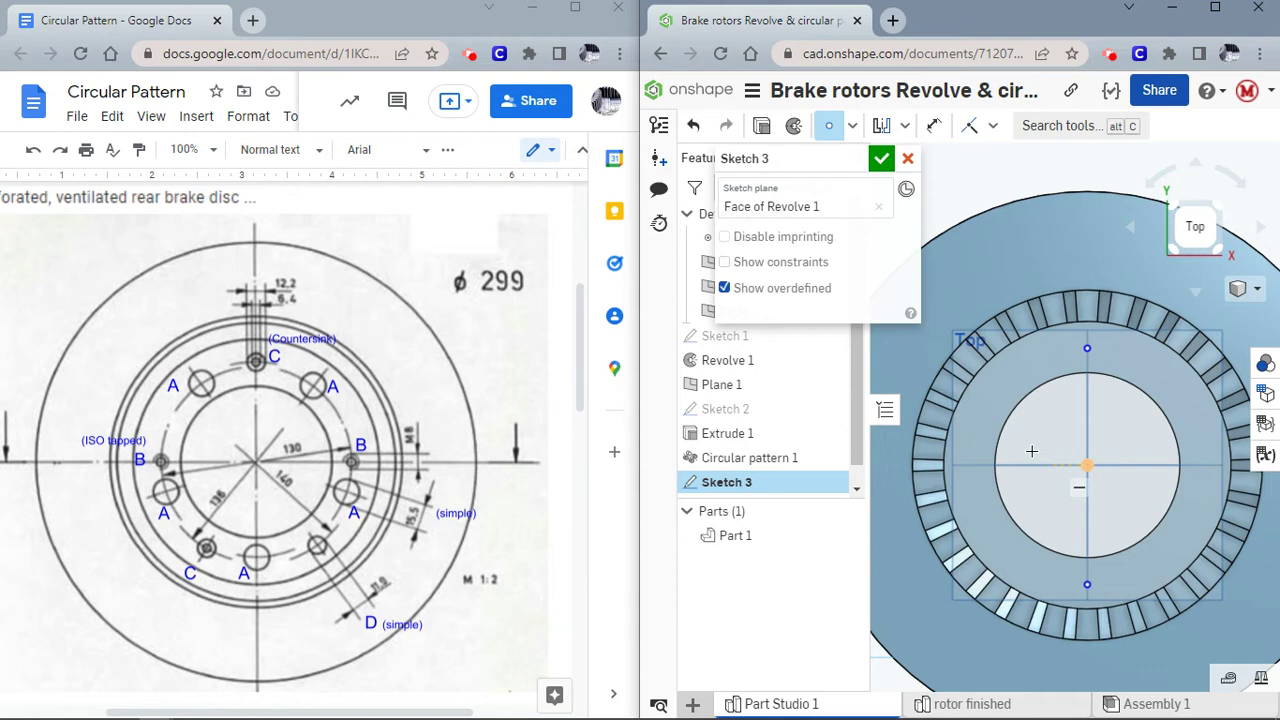
left_click(972, 465)
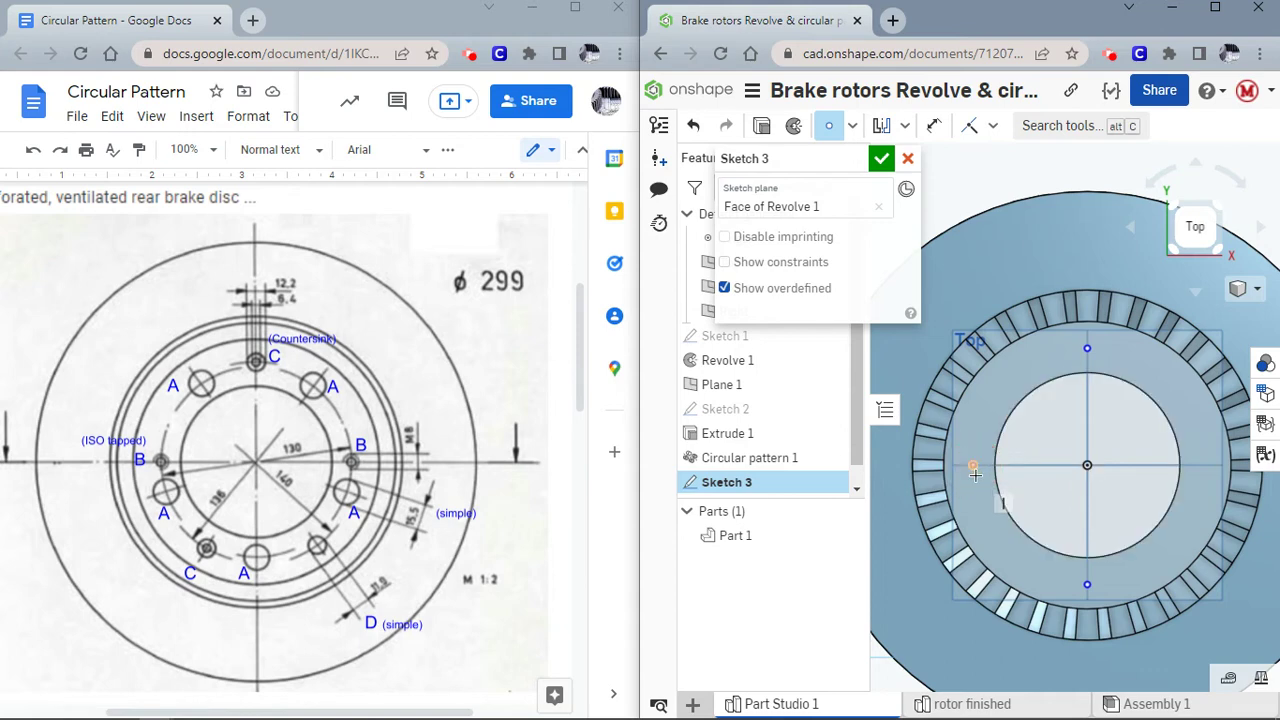
left_click(1143, 563)
Dimension the top point 68 (136/2) and the left point 65 (130/2) from the centre.
left_click(934, 127)
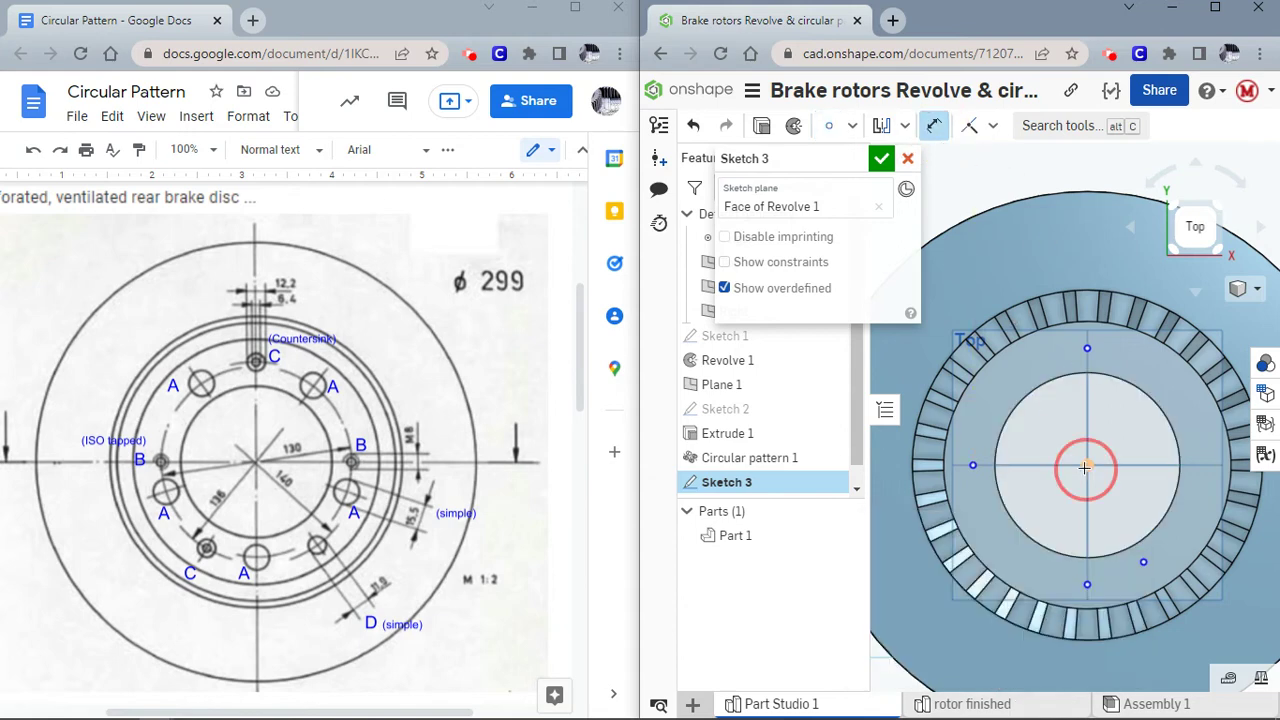
left_click(1088, 346)
left_click(1087, 464)
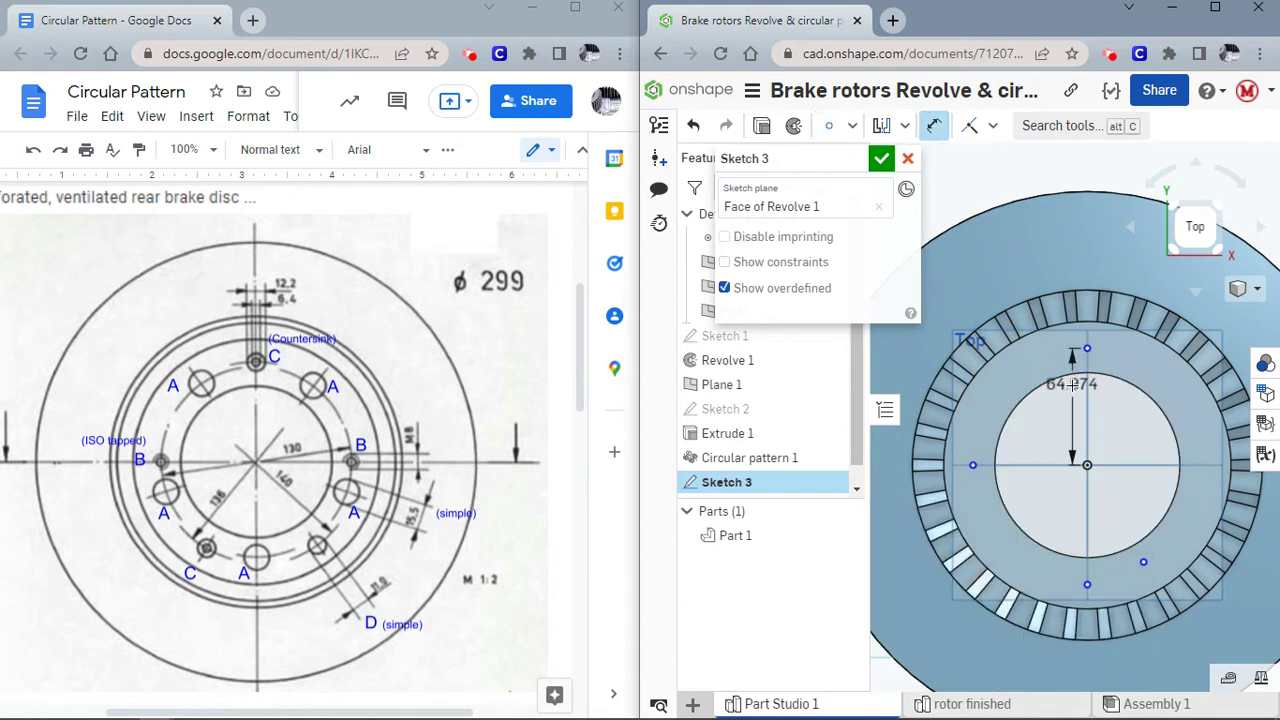
left_click(1075, 387)
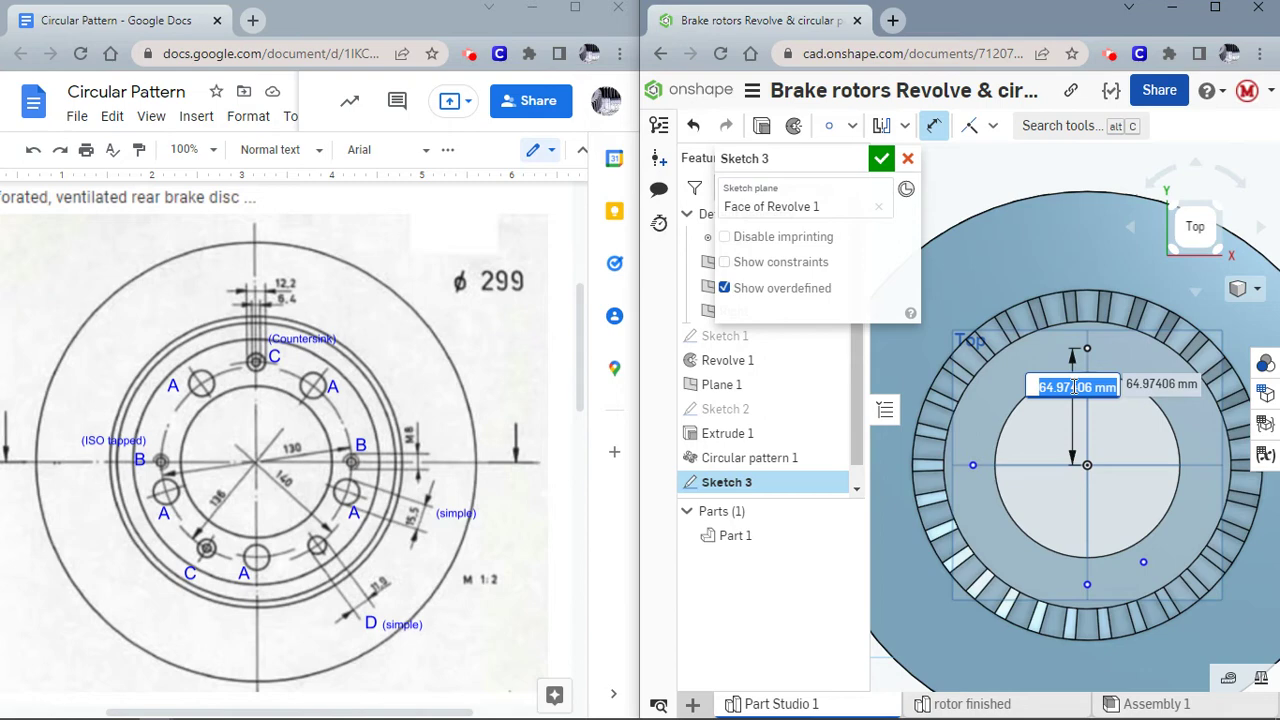
type("13")
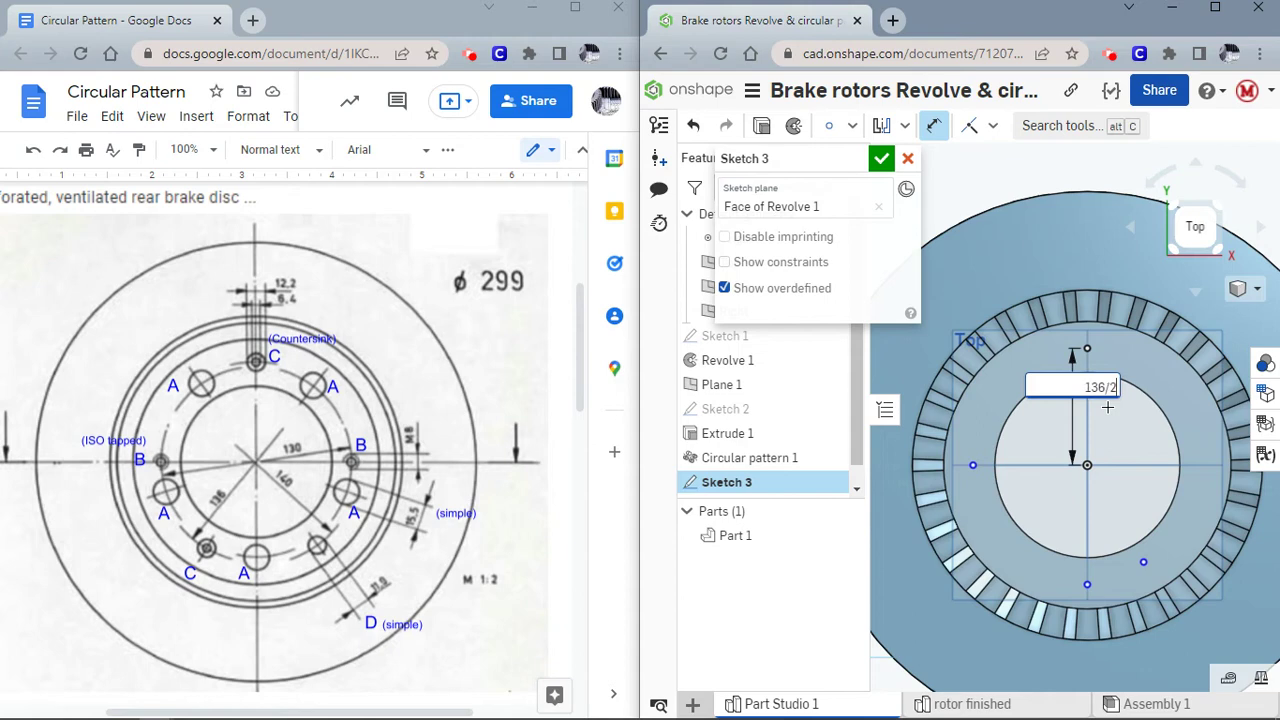
type("6/2")
key("Return")
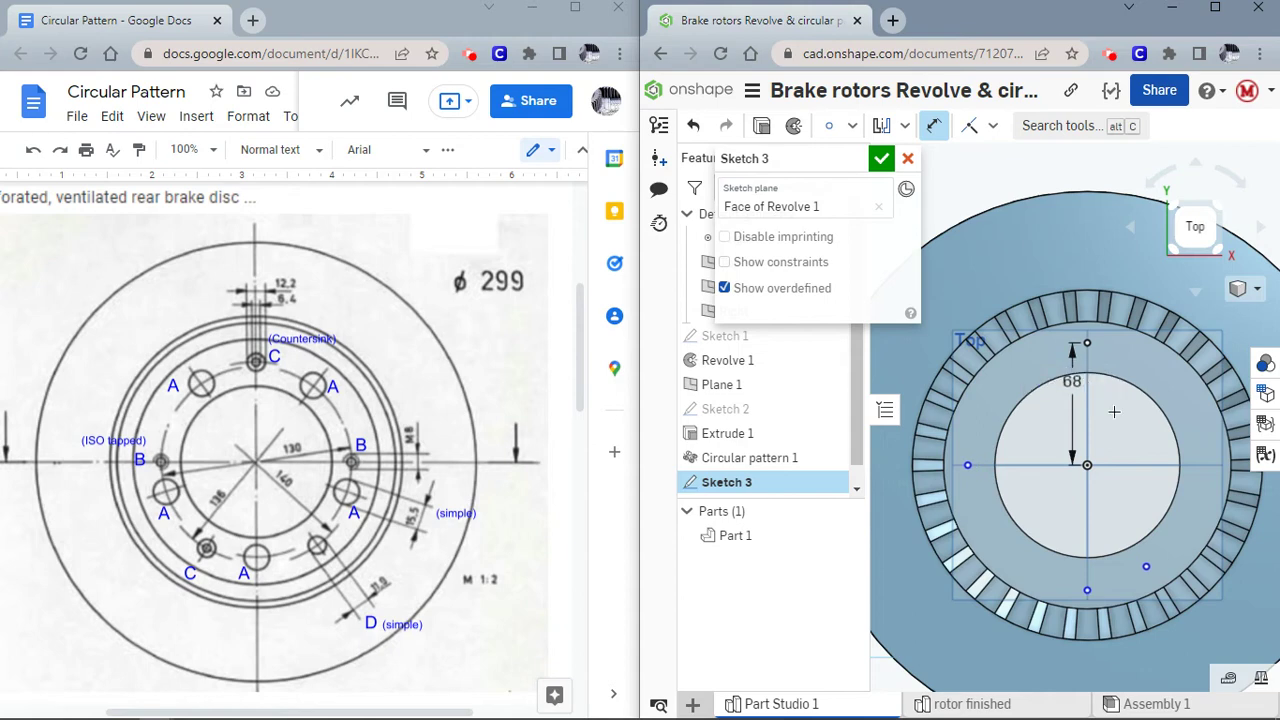
left_click(1087, 465)
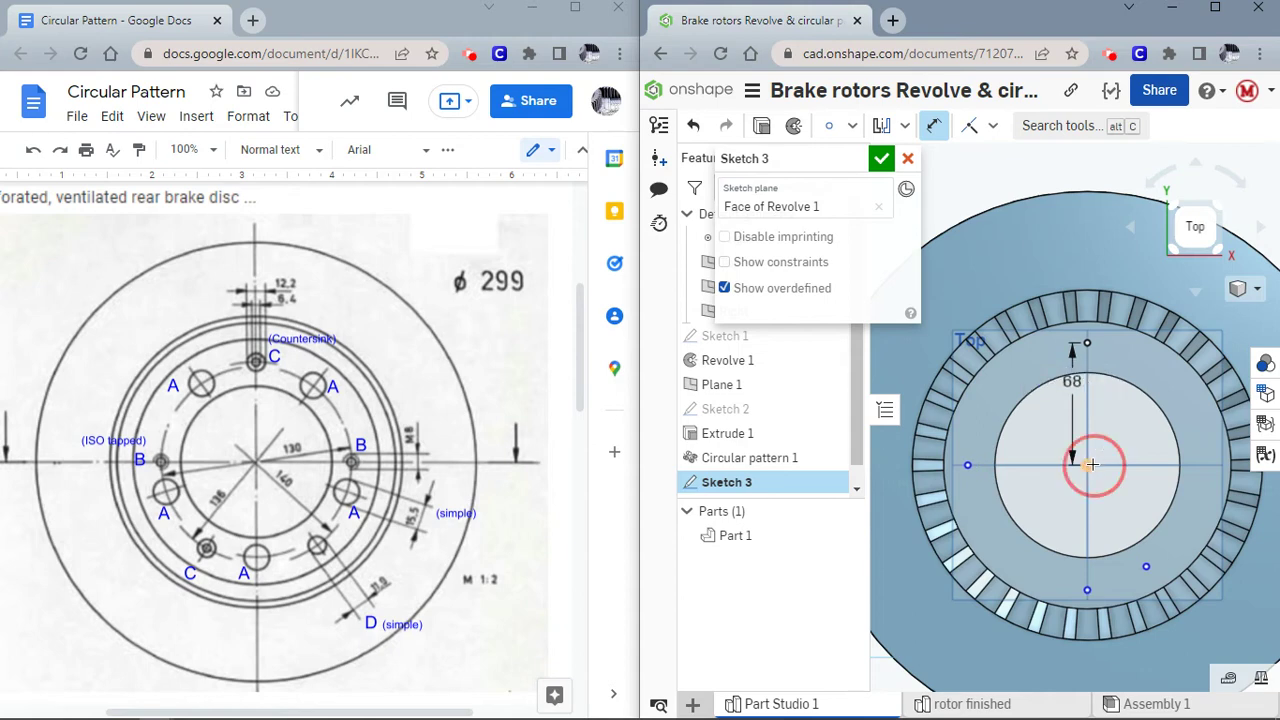
left_click(968, 465)
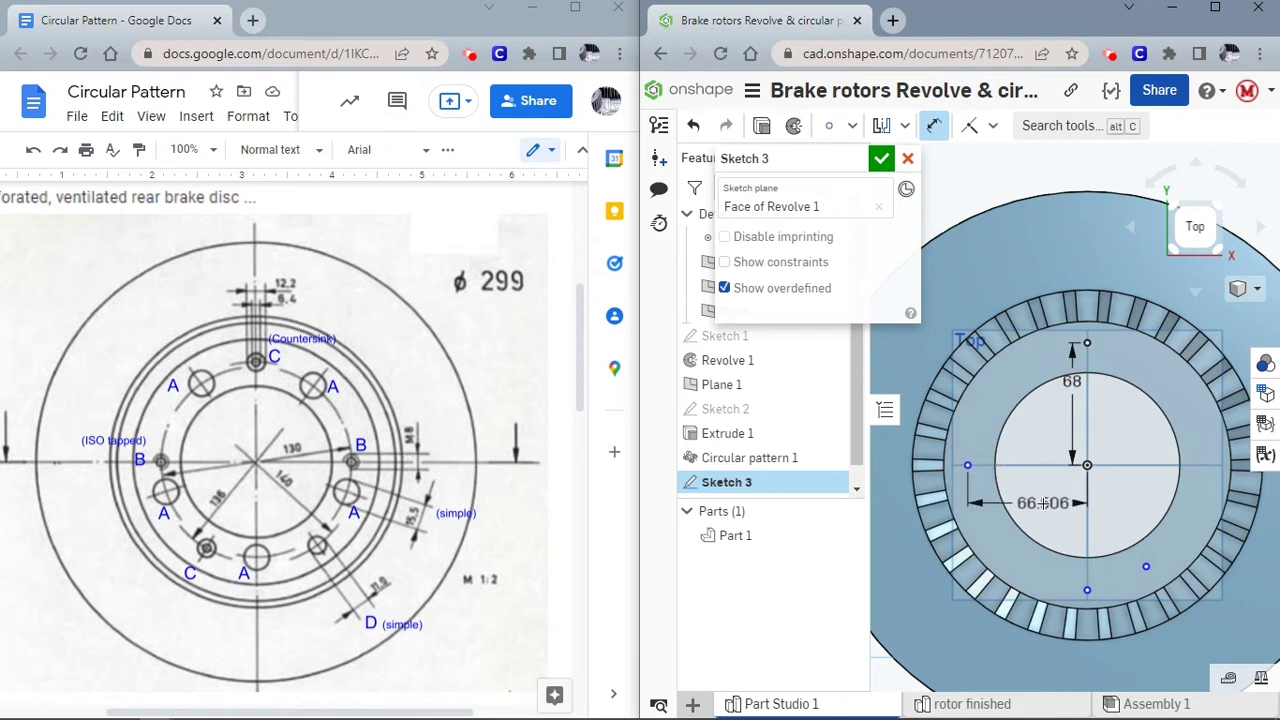
left_click(1043, 503)
type("13")
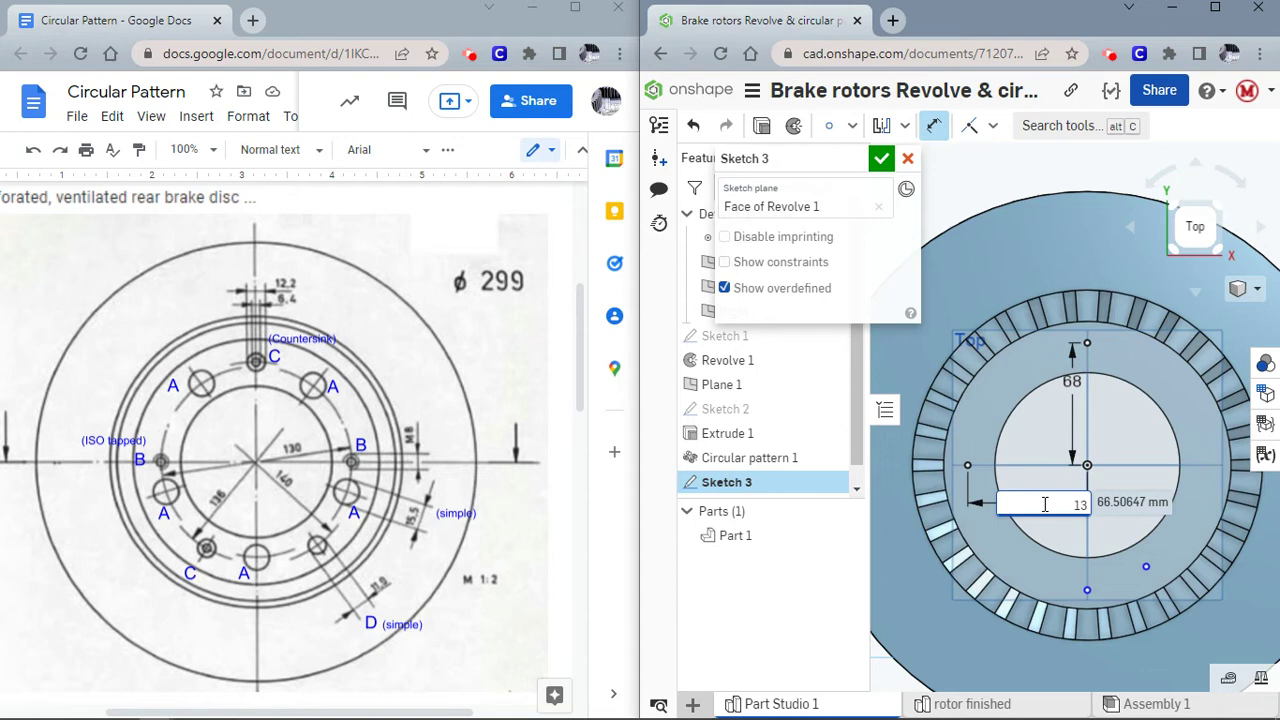
type("0/2")
key("Return")
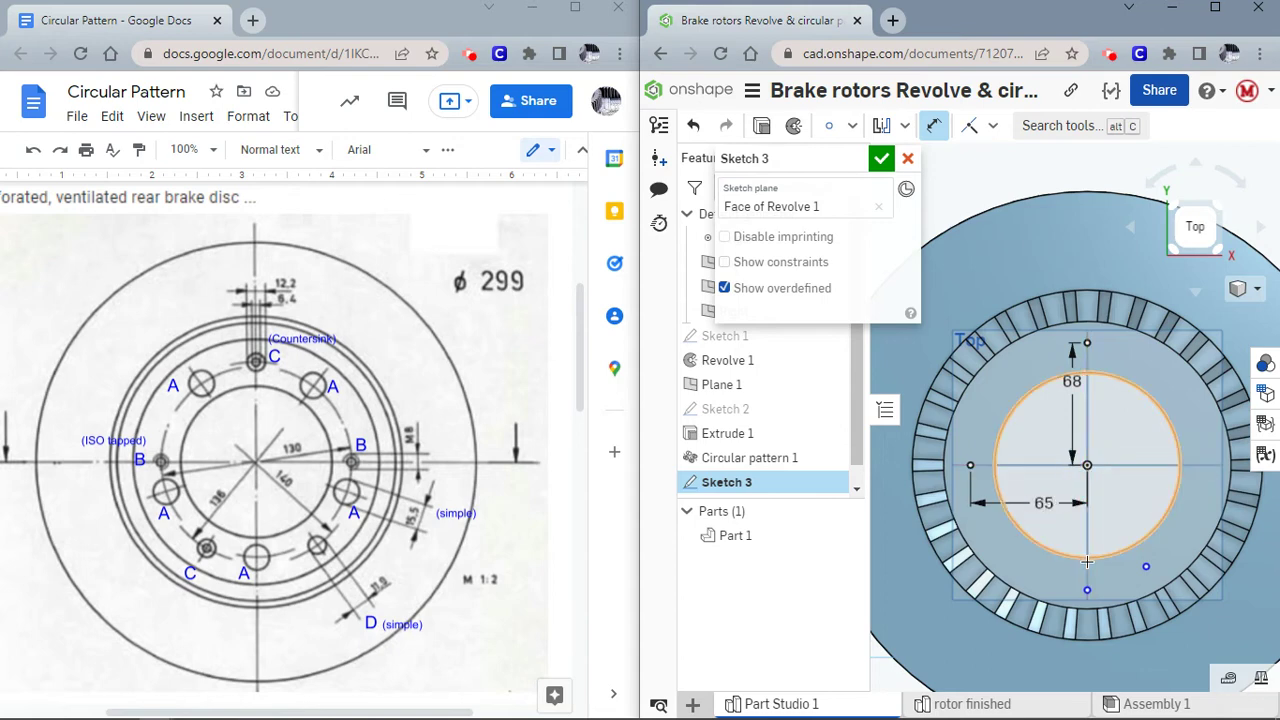
Dimension the bottom point 65 (130/2) and the lower-right point 70 (140/2) from the centre.
left_click(1087, 592)
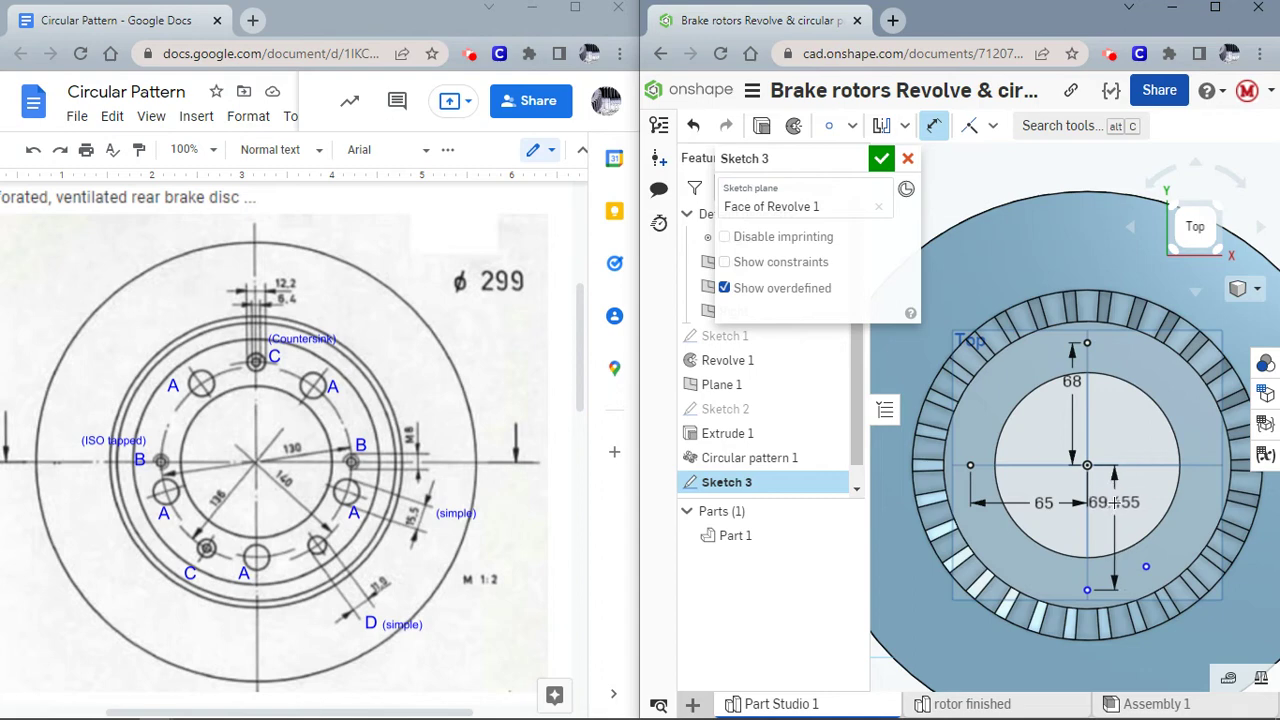
left_click(1115, 504)
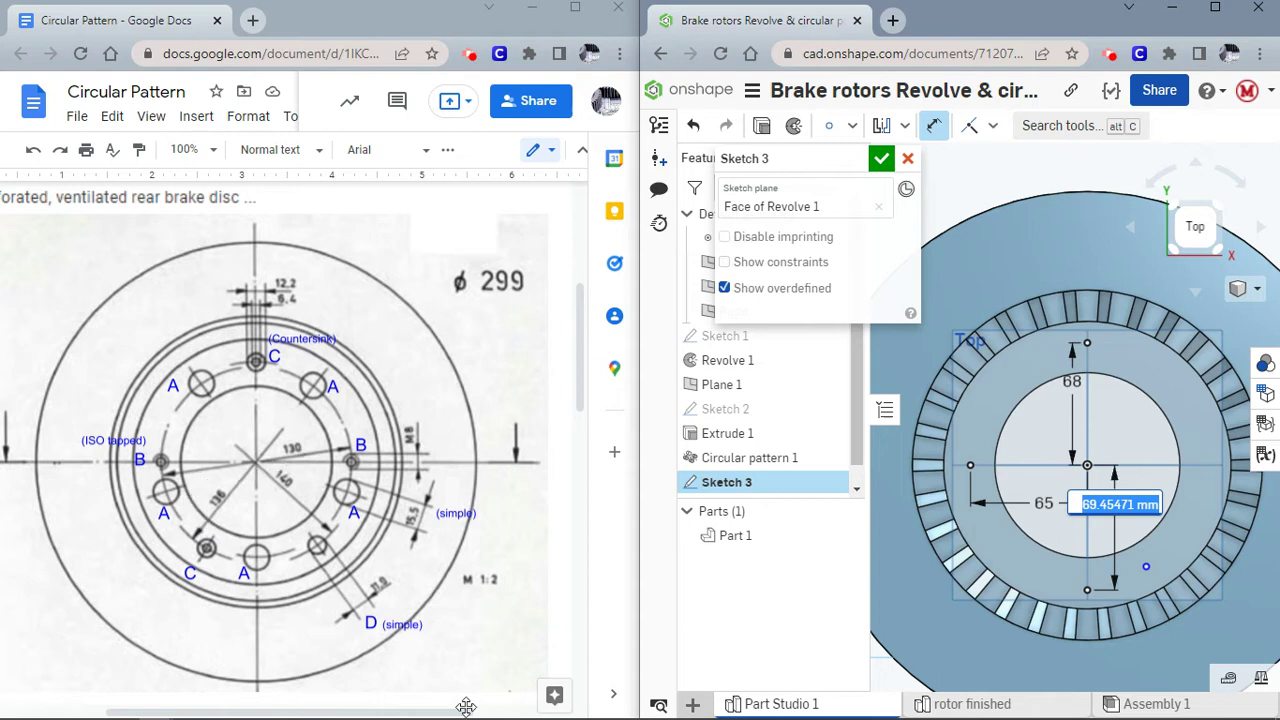
key("BackSpace")
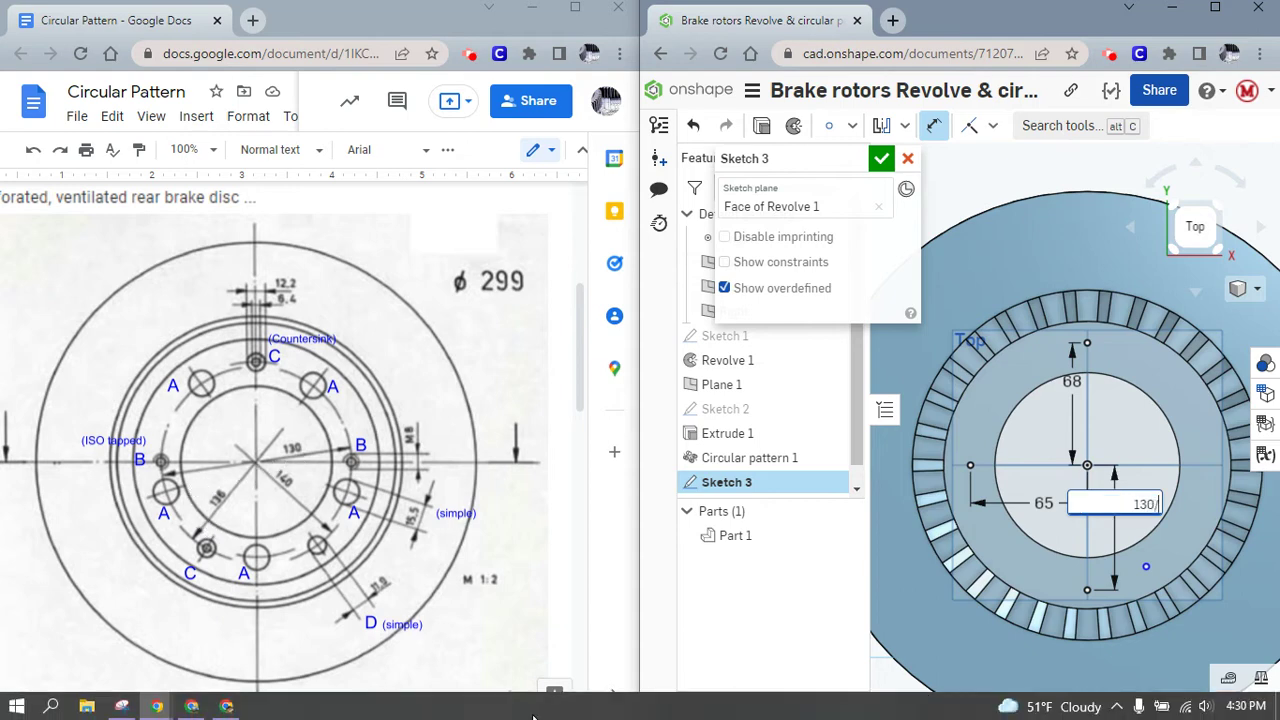
type("130/2")
key("Return")
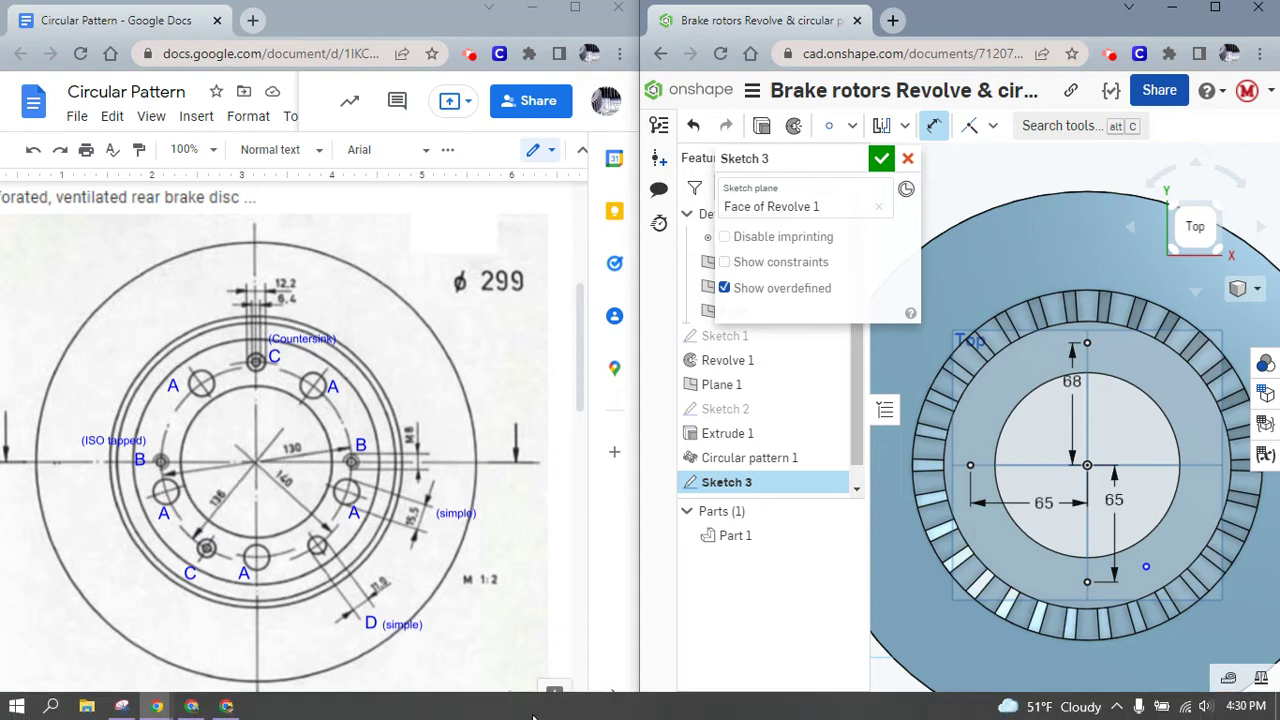
left_click(1087, 465)
left_click(1146, 567)
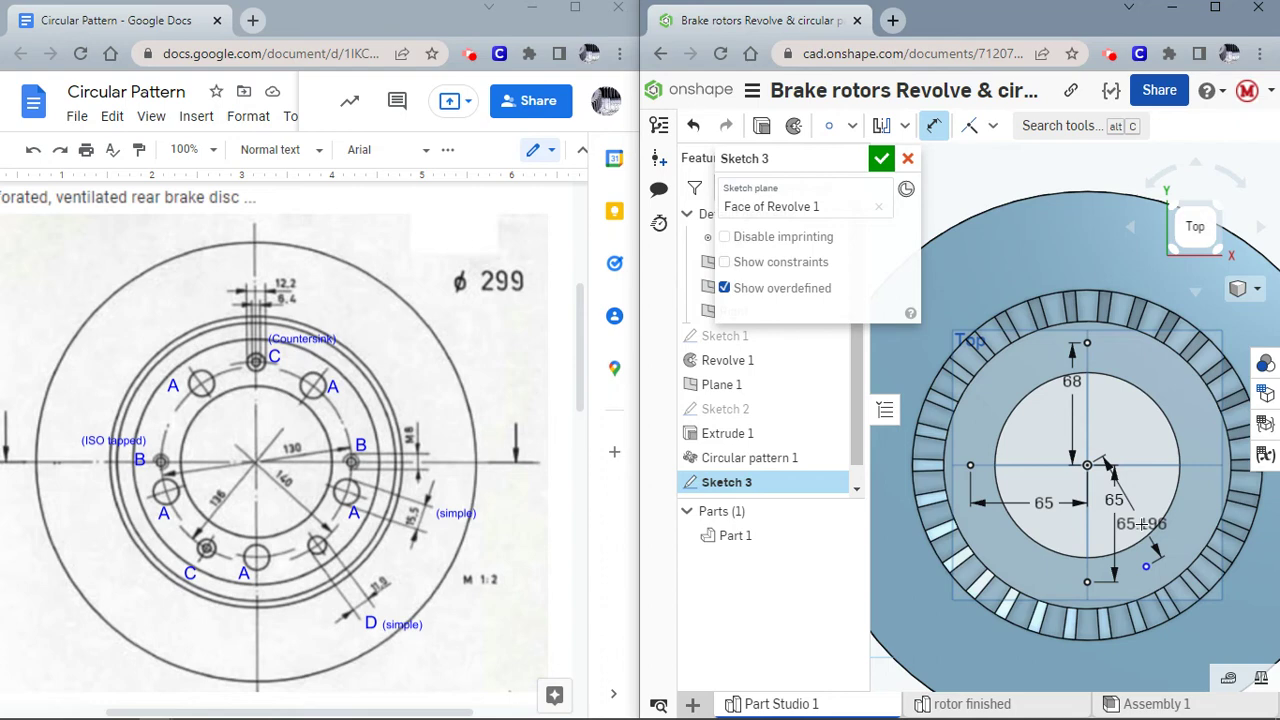
left_click(1141, 523)
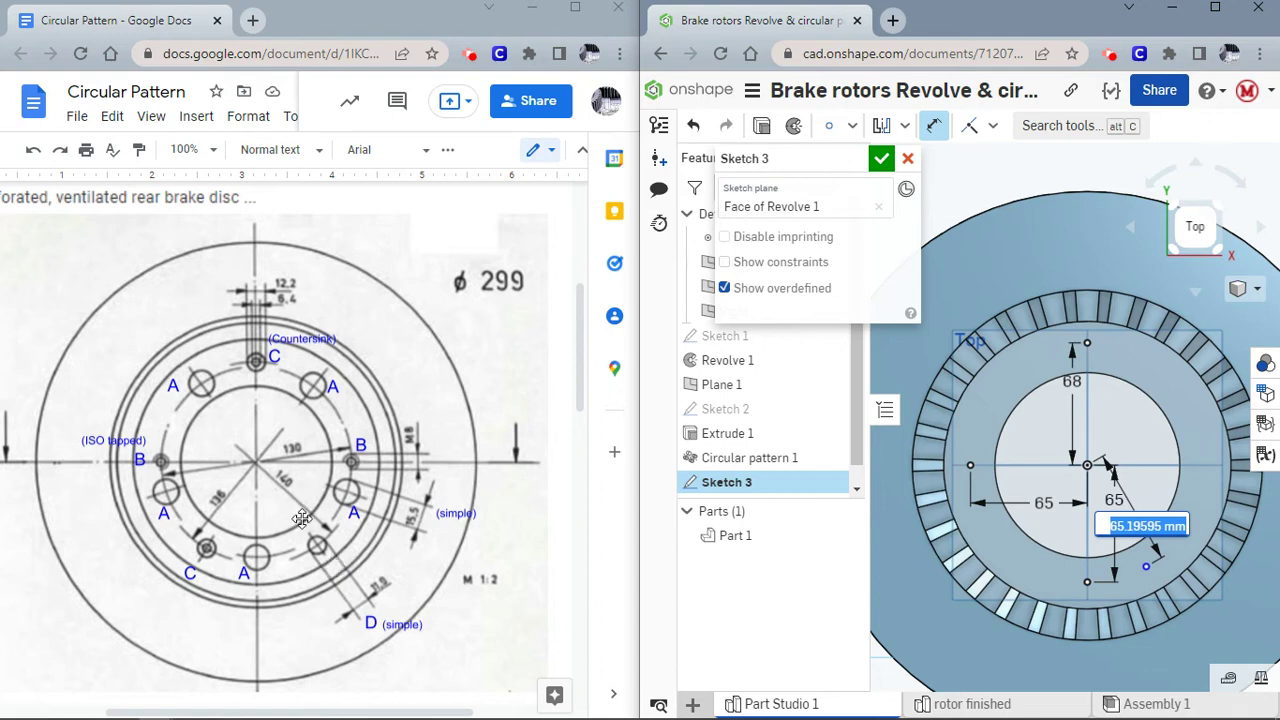
type("14")
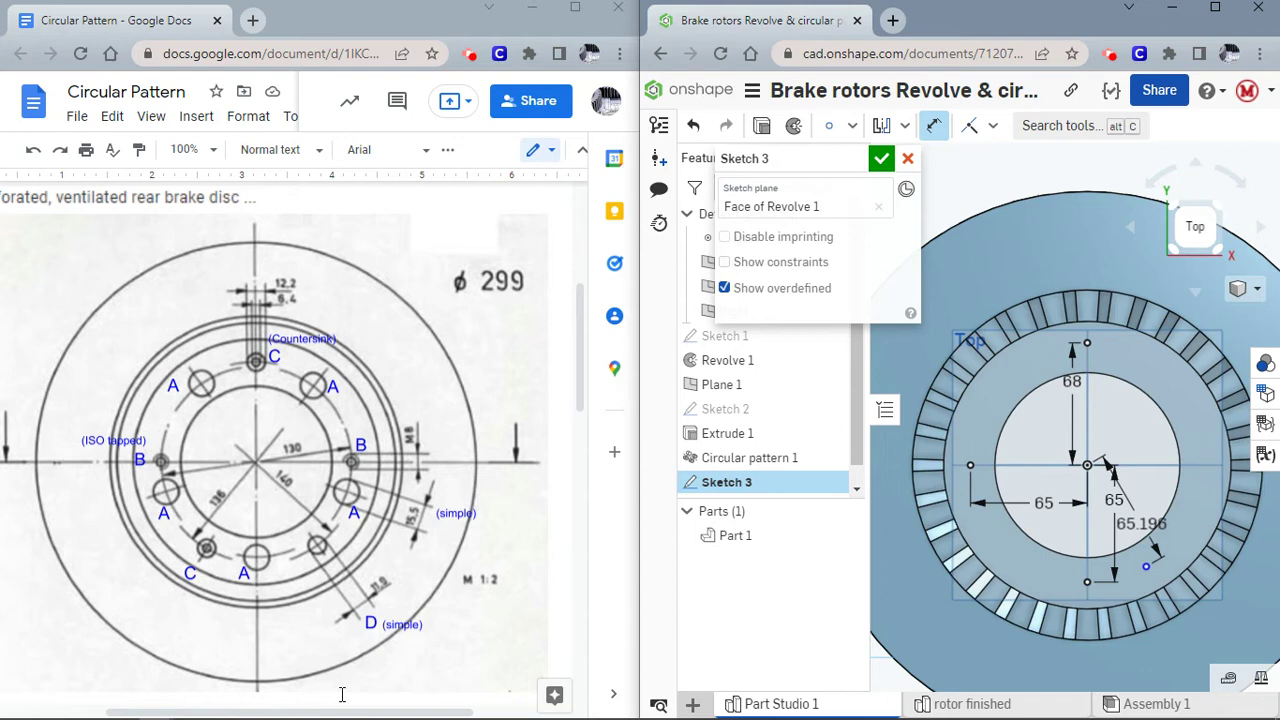
key("Return")
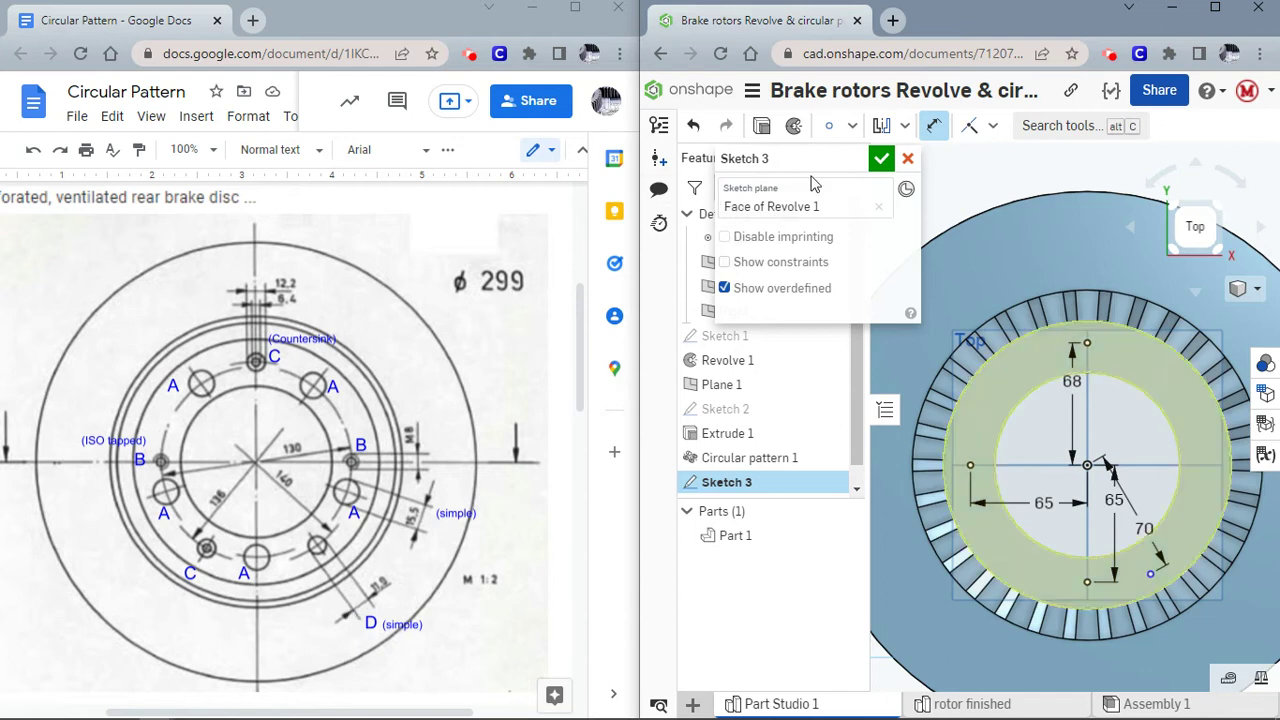
Draw a construction line from the centre to the lower-right point.
left_click(852, 125)
left_click(849, 160)
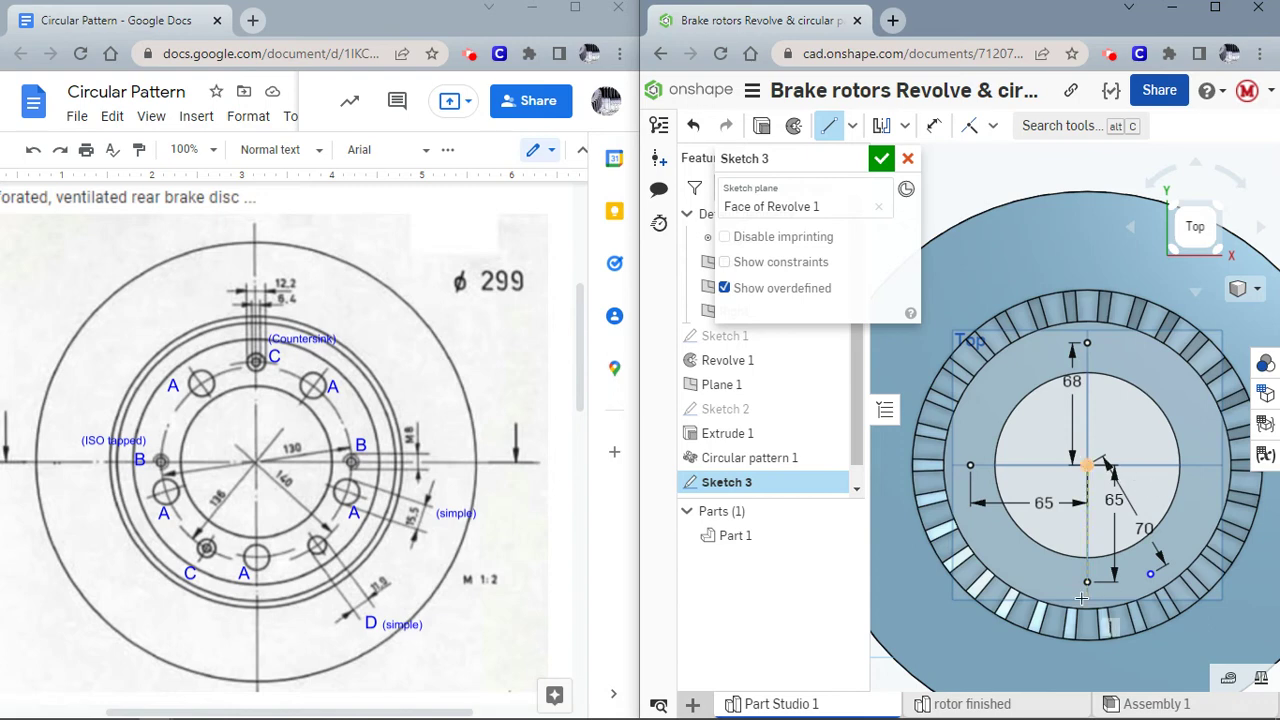
left_click(852, 125)
scroll(893, 590, "down", 2)
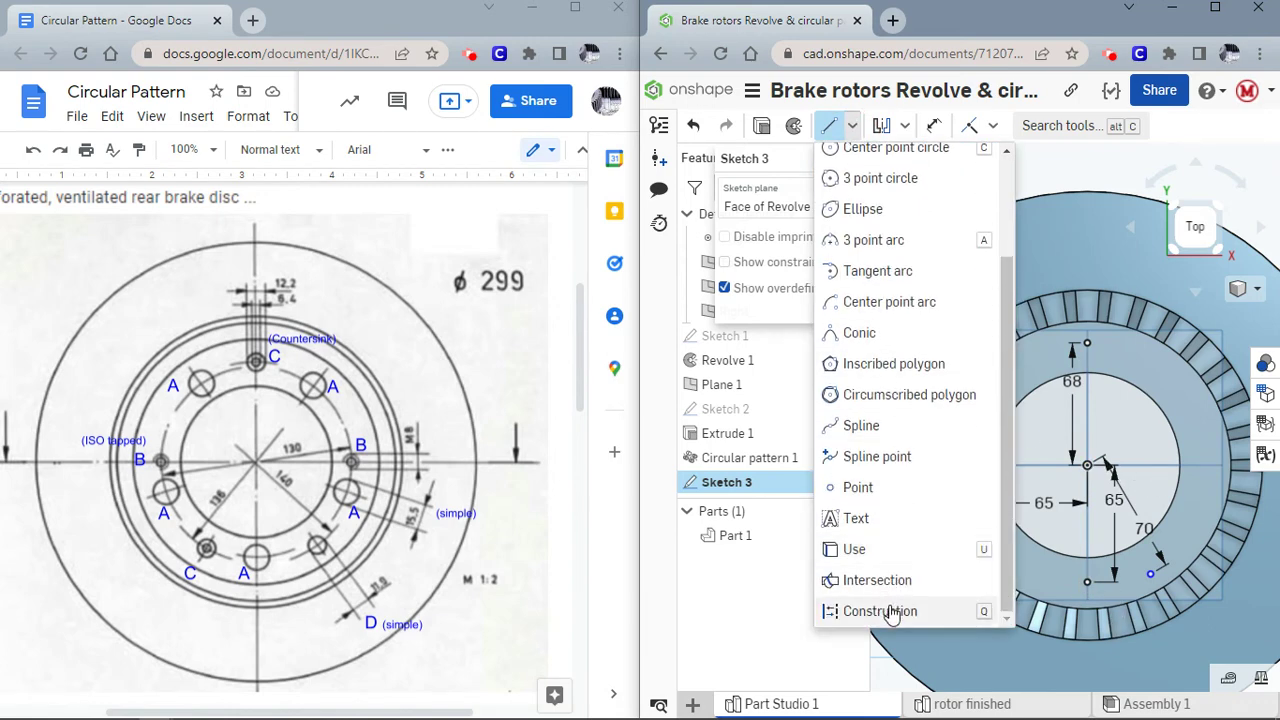
left_click(889, 608)
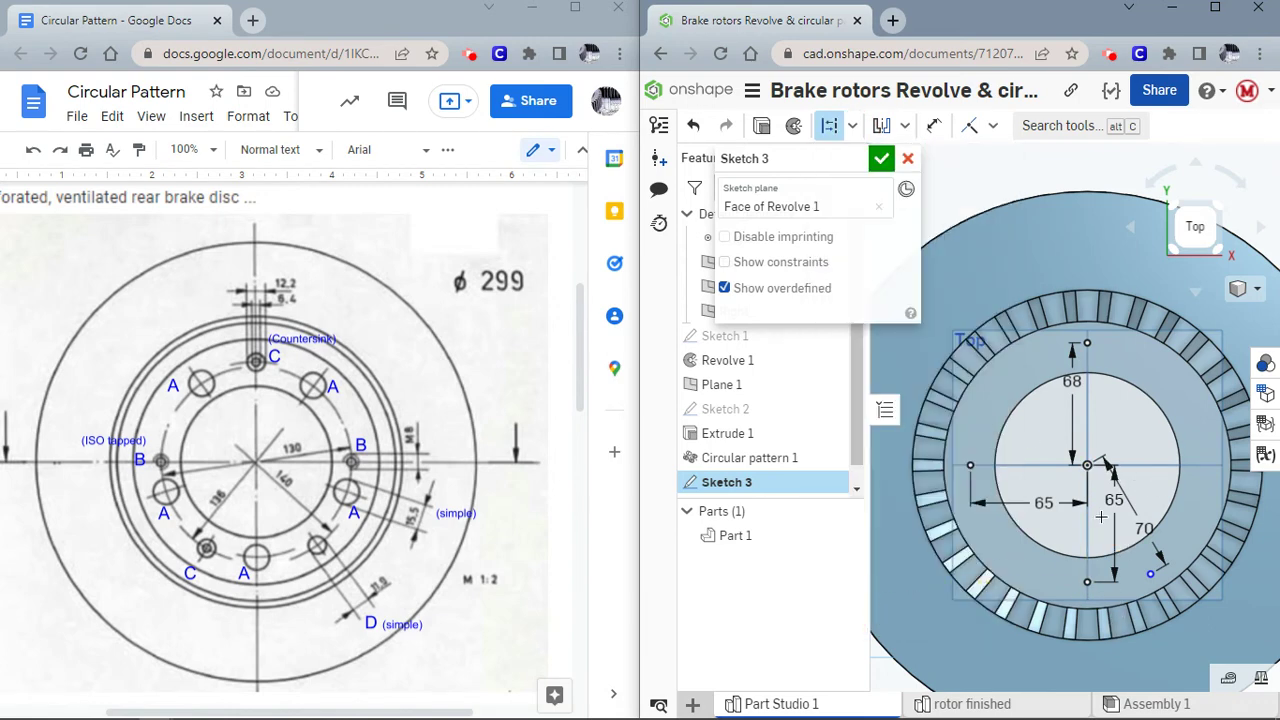
left_click(1087, 466)
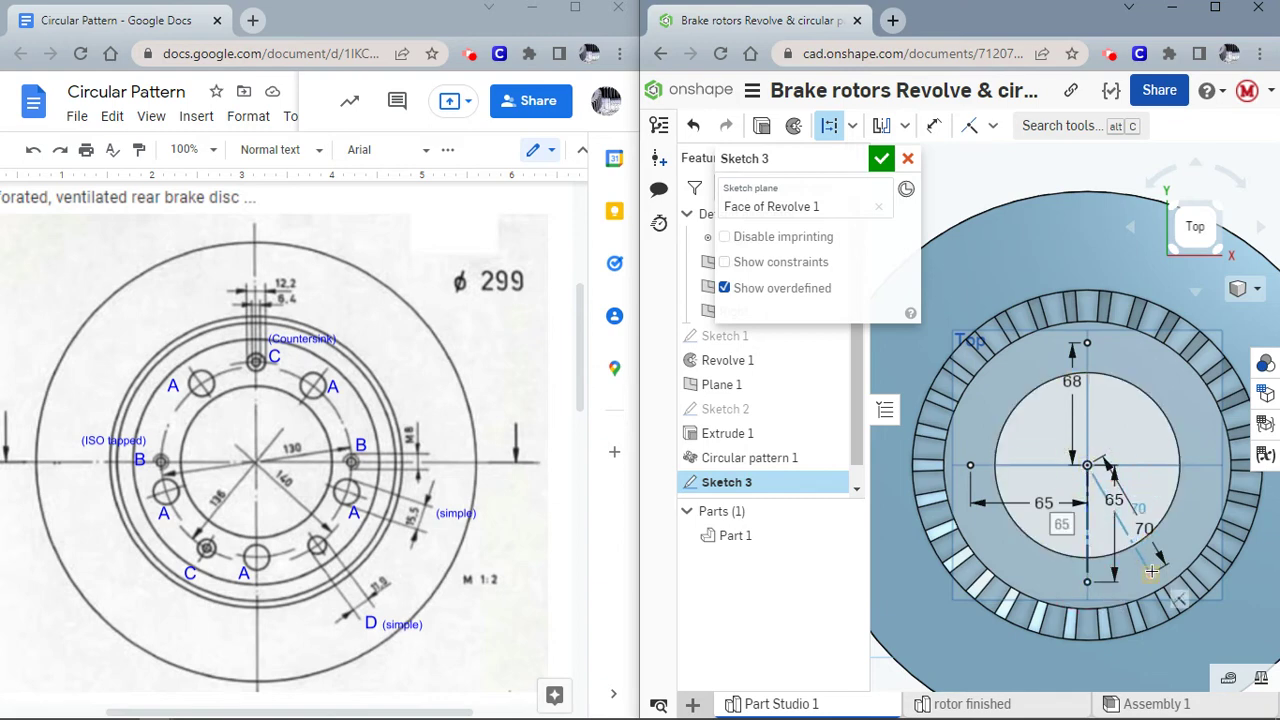
left_click(1152, 571)
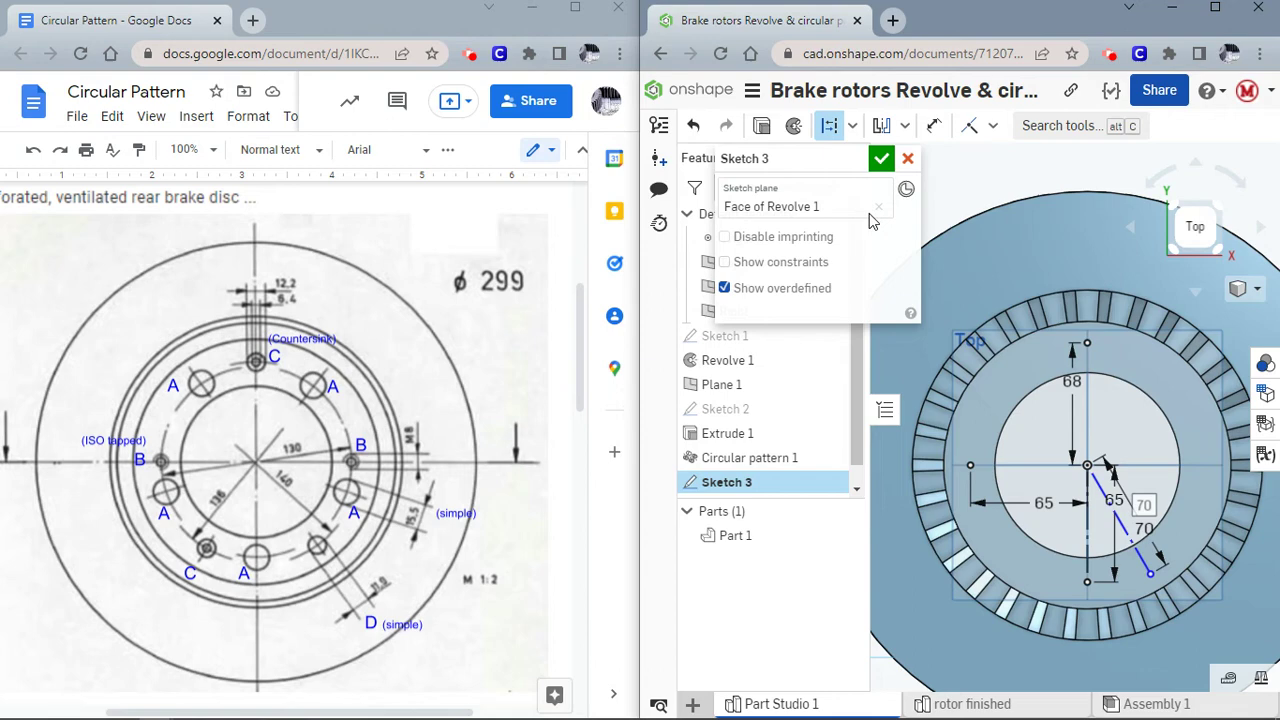
Add an angle dimension to the construction line and finish Sketch 3.
left_click(933, 125)
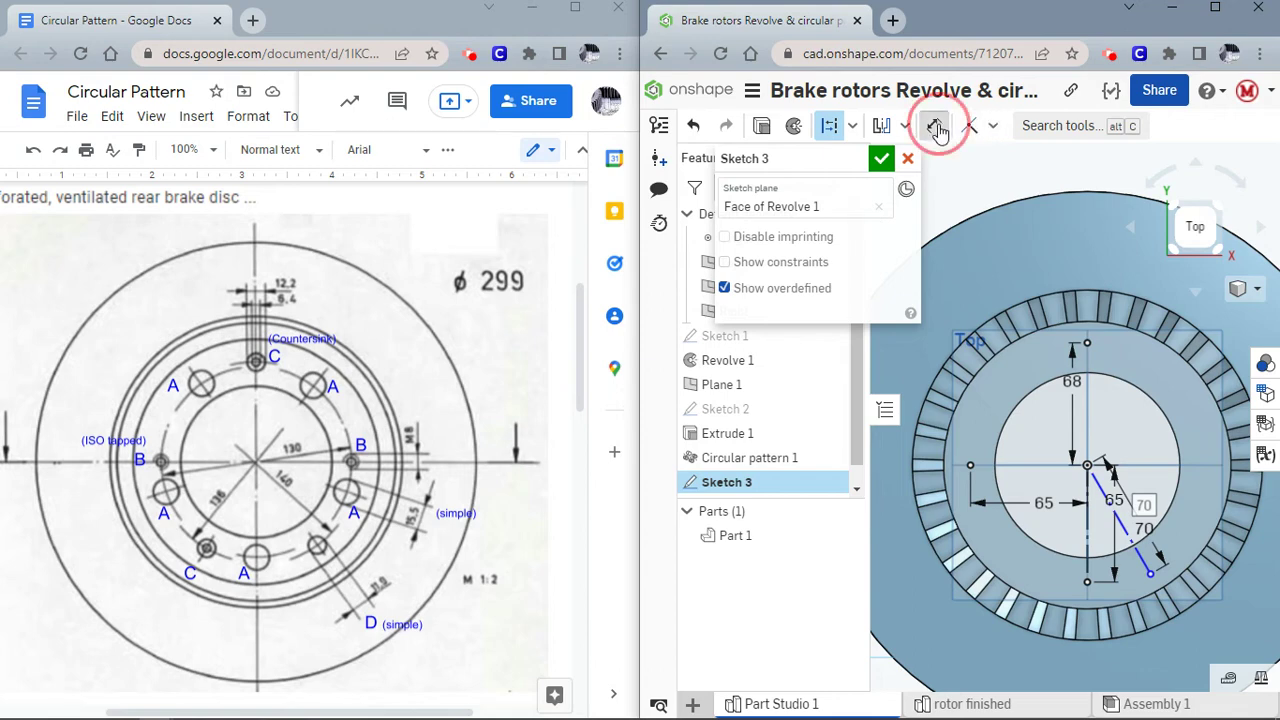
left_click(1126, 532)
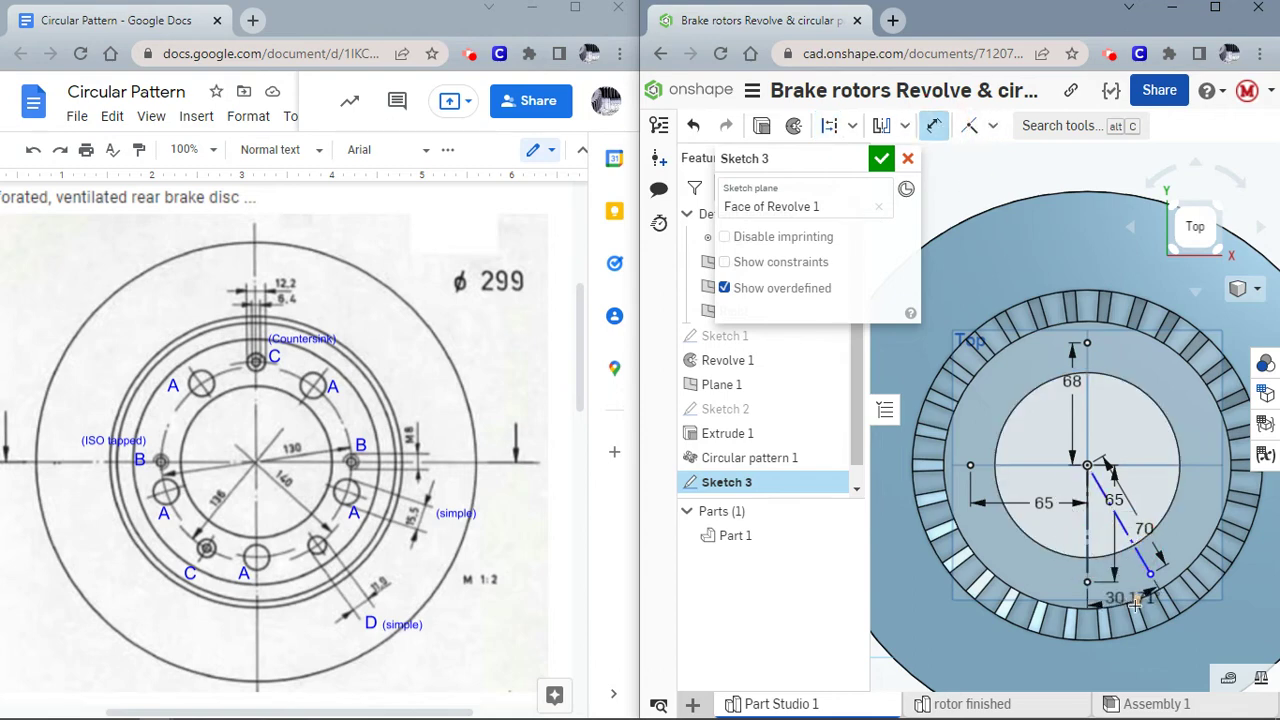
left_click(1140, 672)
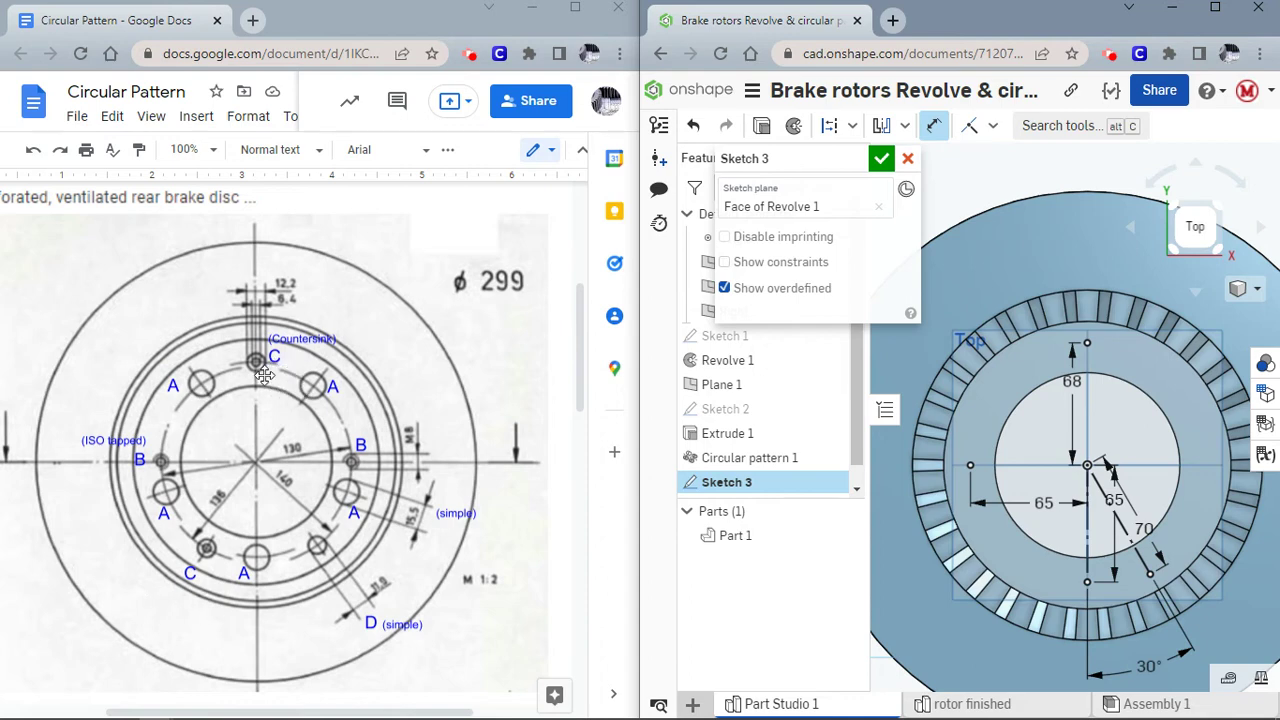
left_click(882, 160)
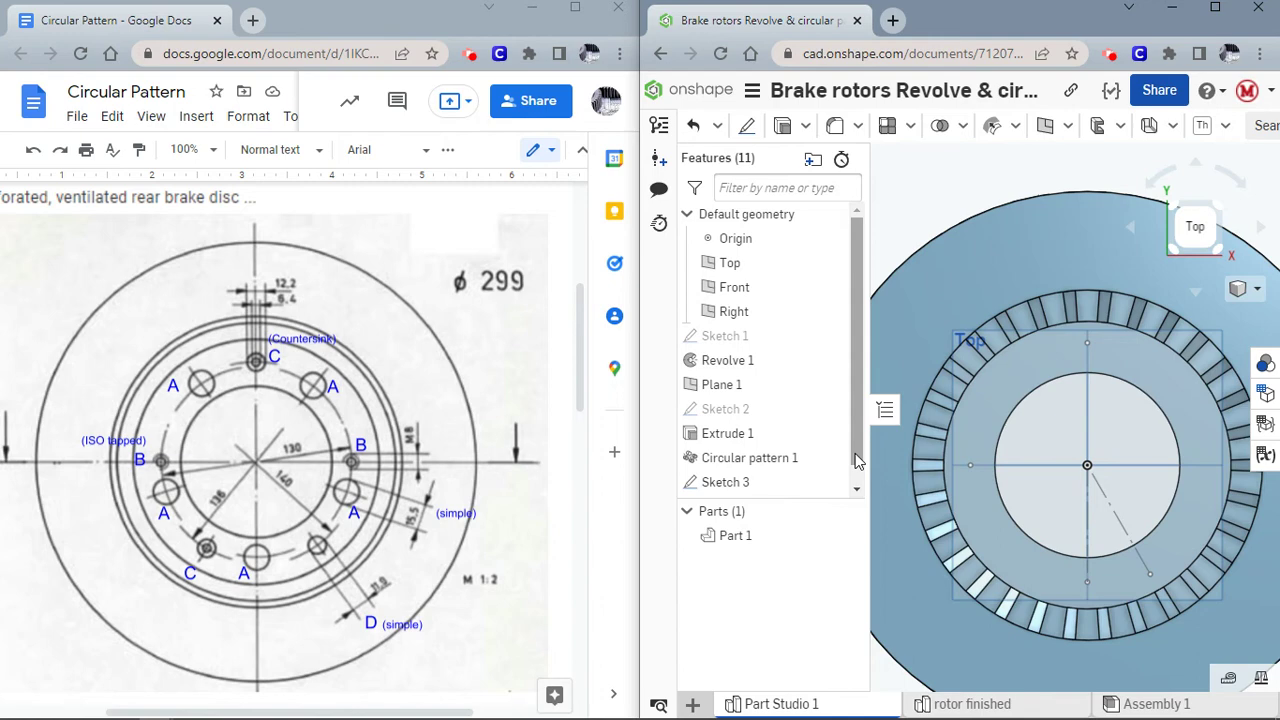
left_click_drag(850, 430, 848, 450)
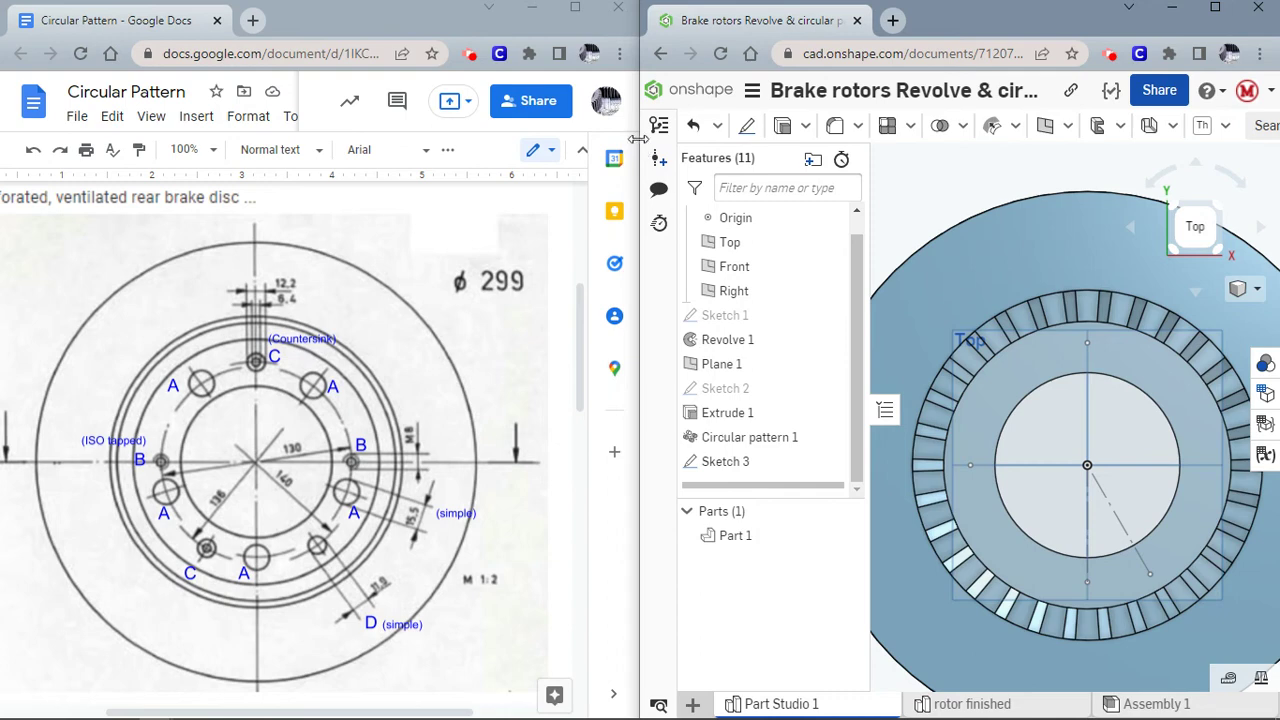
Start a new Hole feature from the fillet and hole features list.
left_click(806, 130)
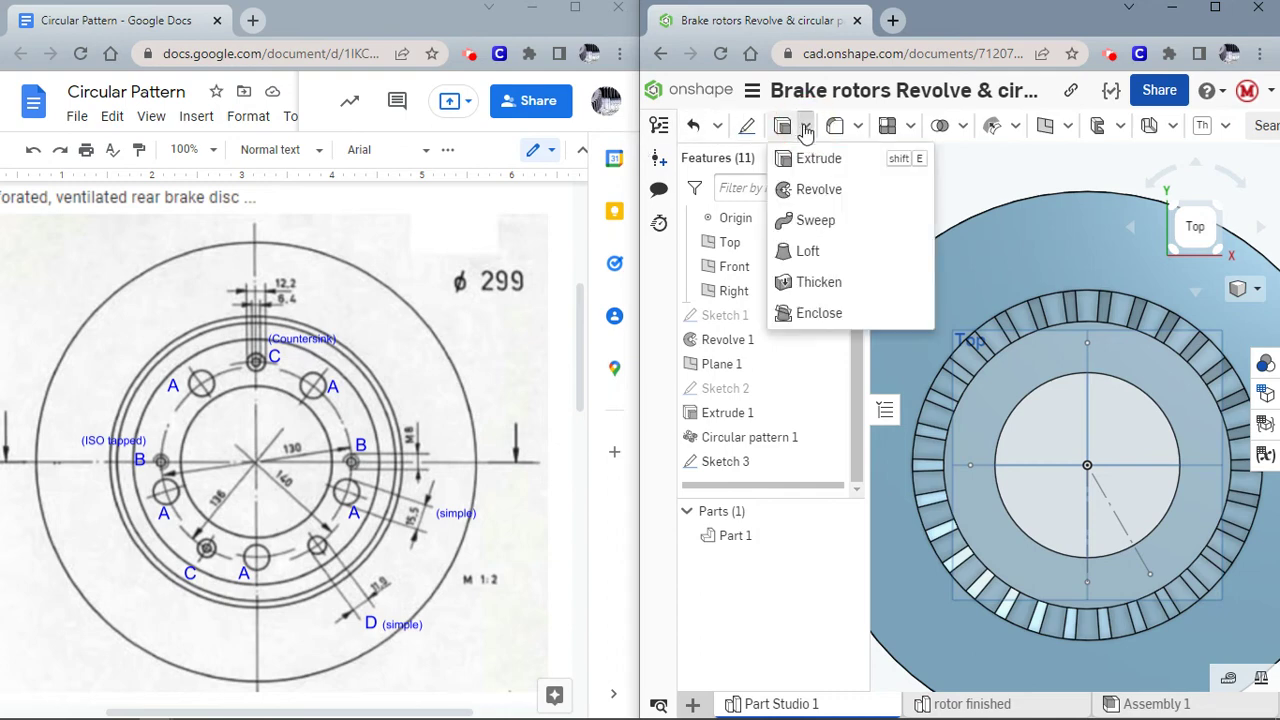
left_click(855, 130)
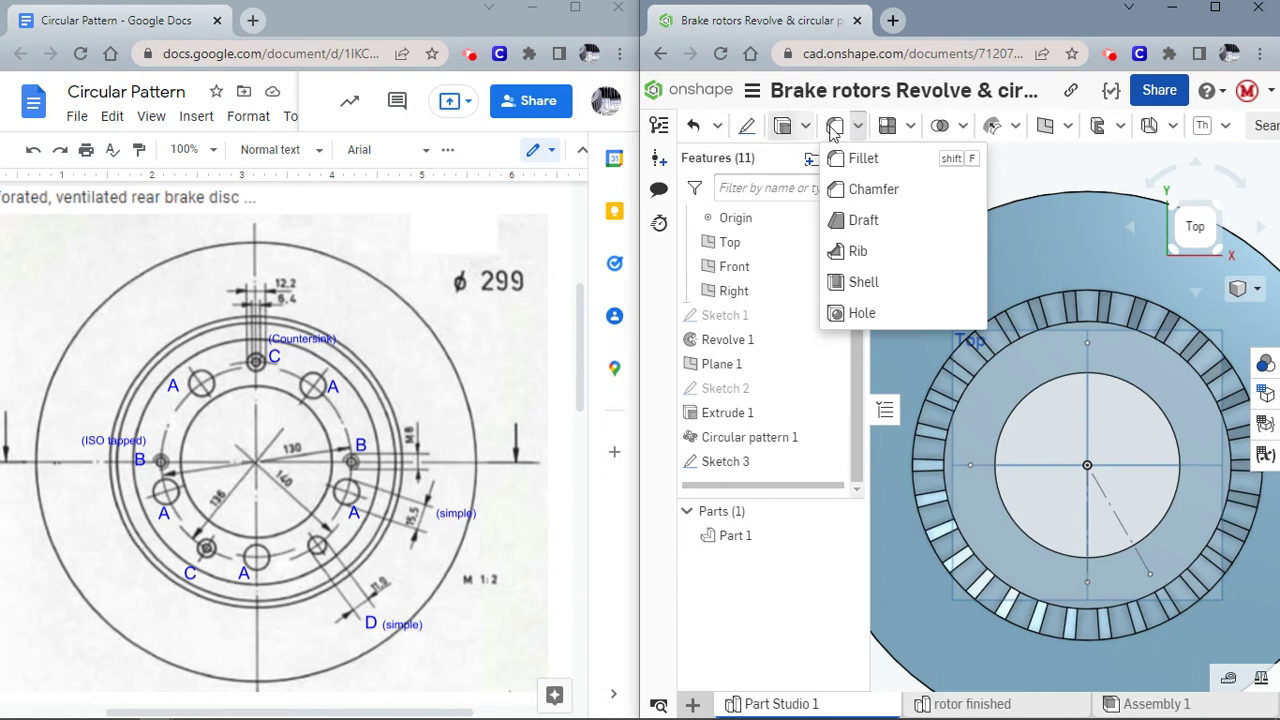
left_click(911, 128)
left_click(857, 126)
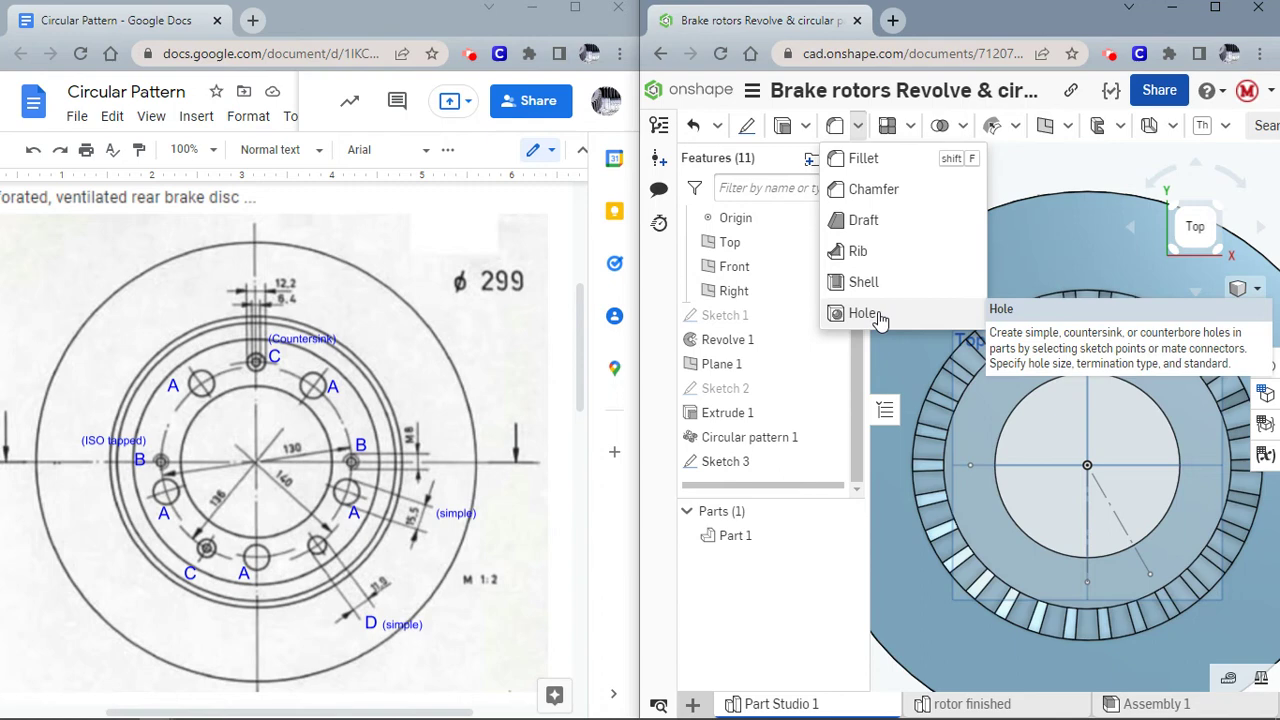
left_click(866, 314)
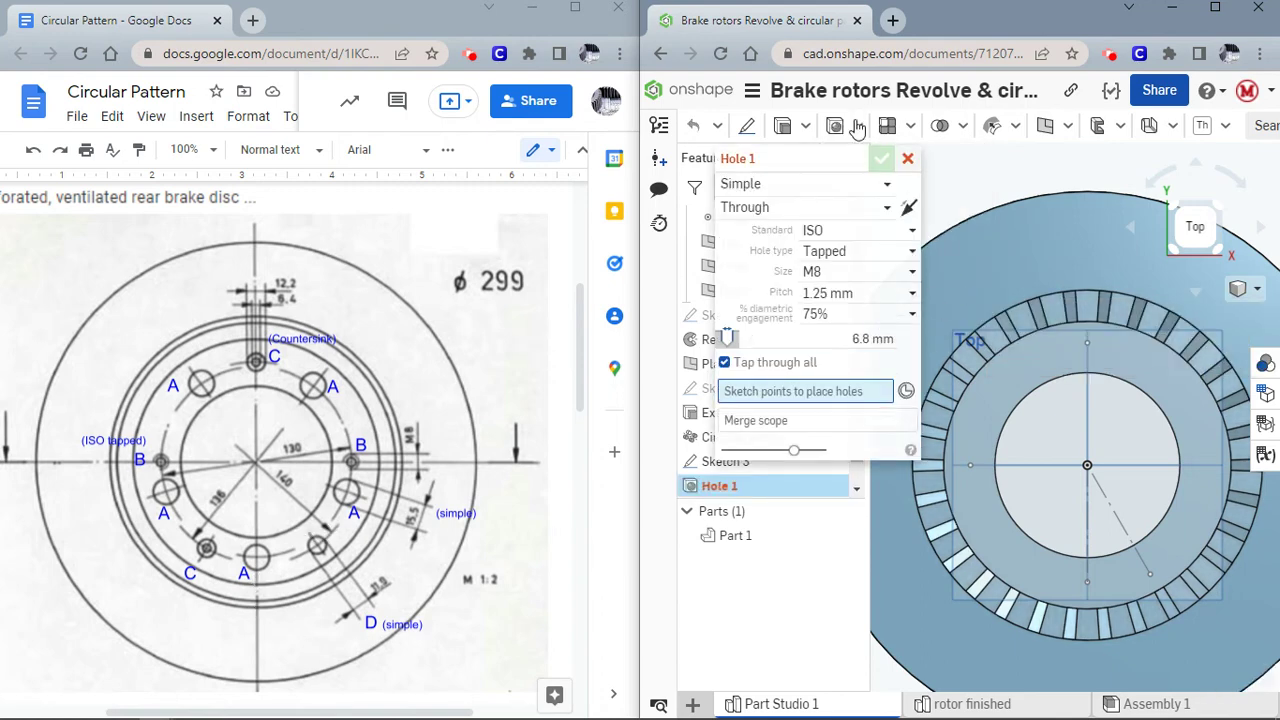
Cut a 15.5 mm Custom-standard through hole at Sketch 3's bottom point.
left_click(840, 232)
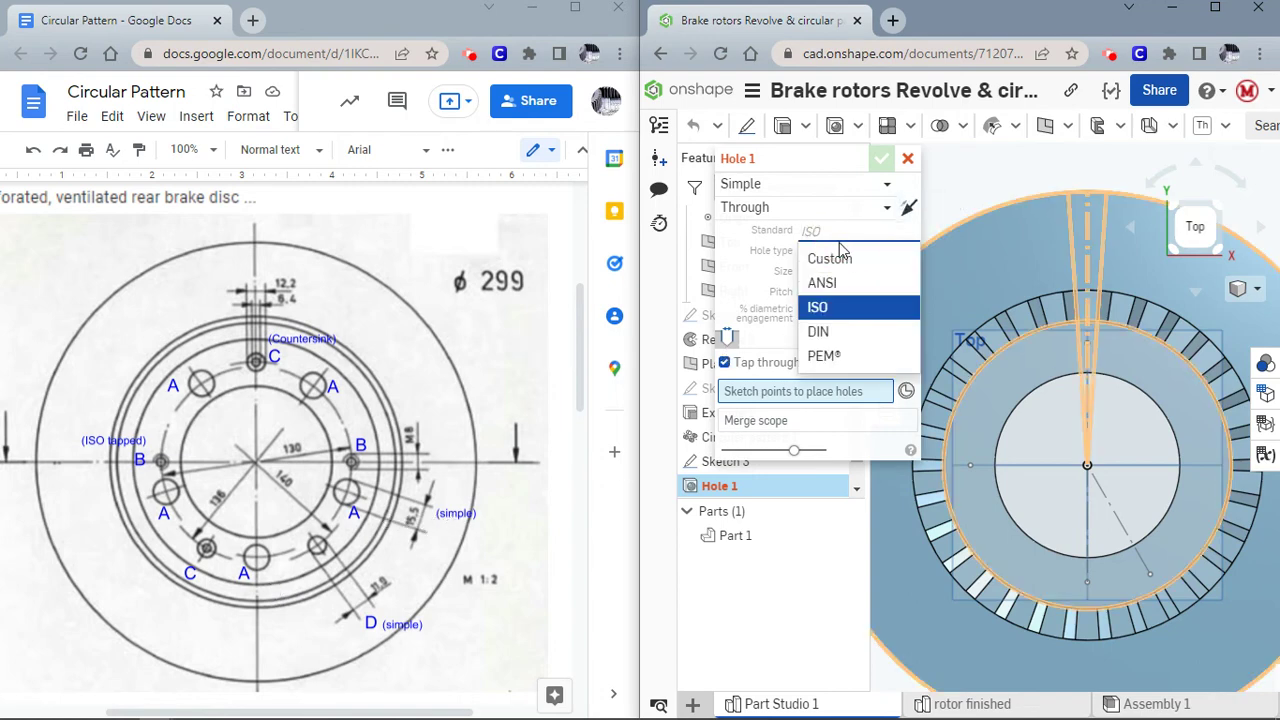
left_click(820, 207)
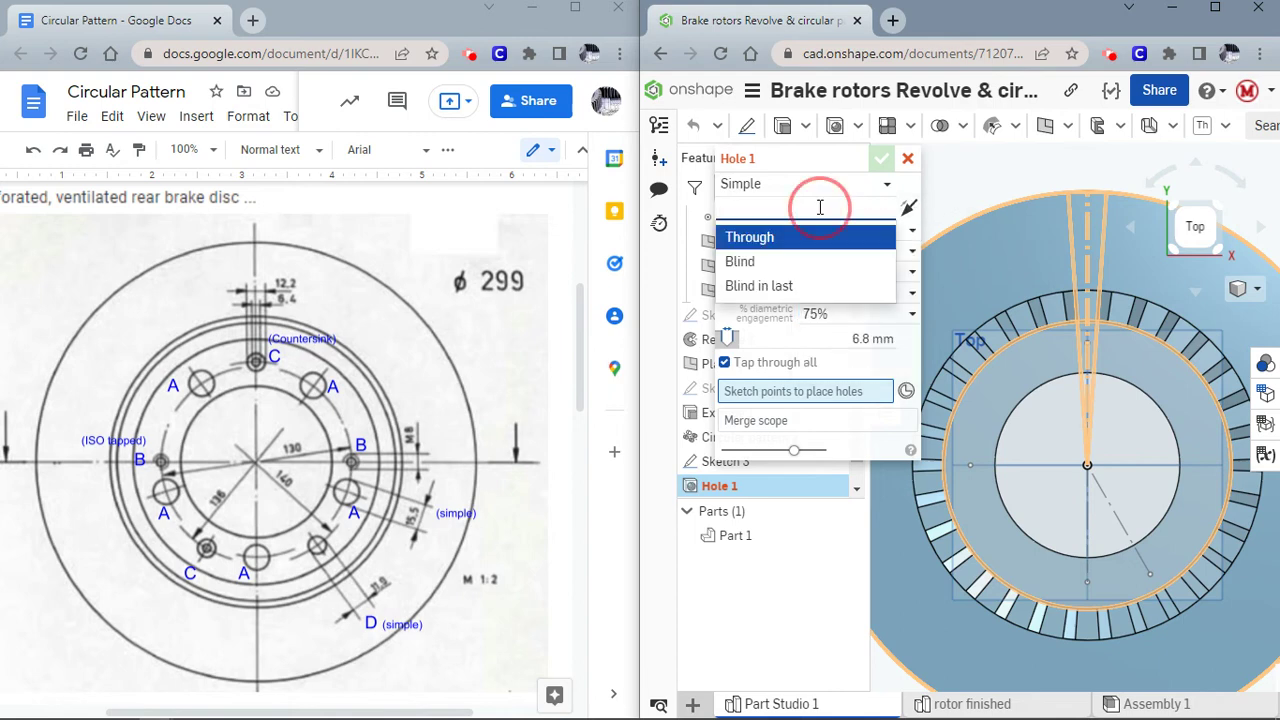
left_click(858, 240)
left_click(856, 232)
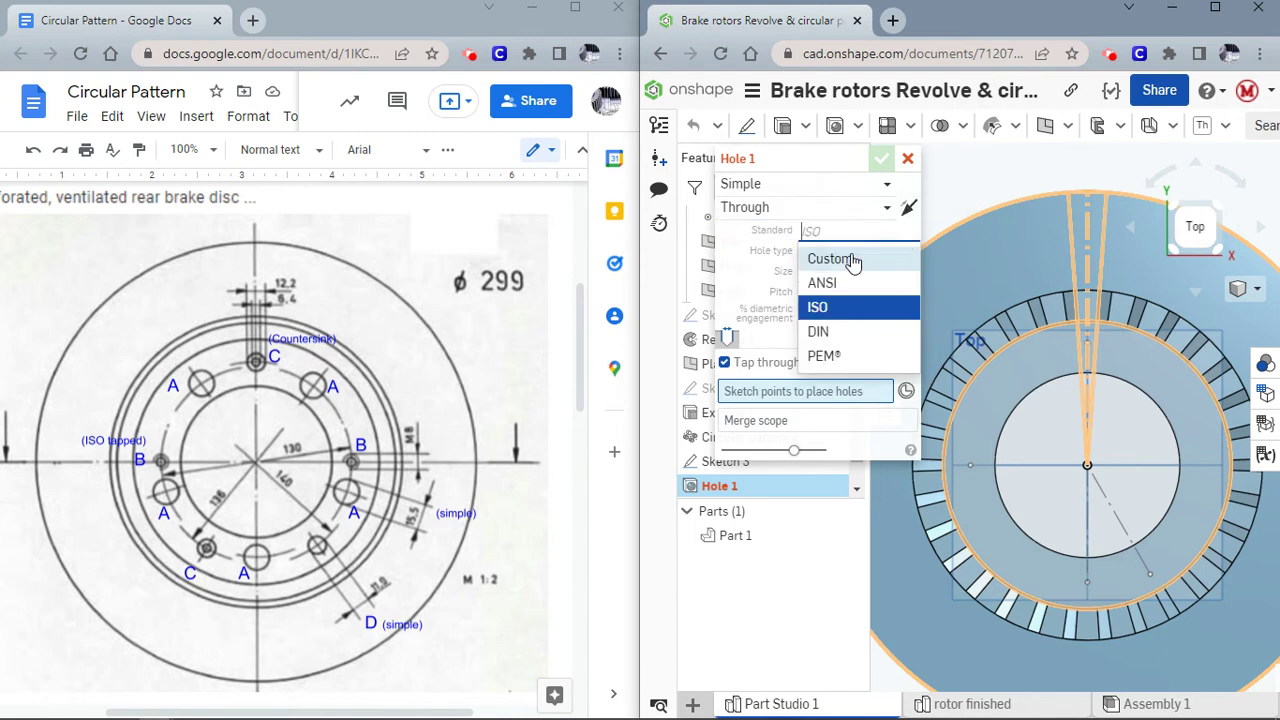
left_click(852, 260)
left_click(836, 258)
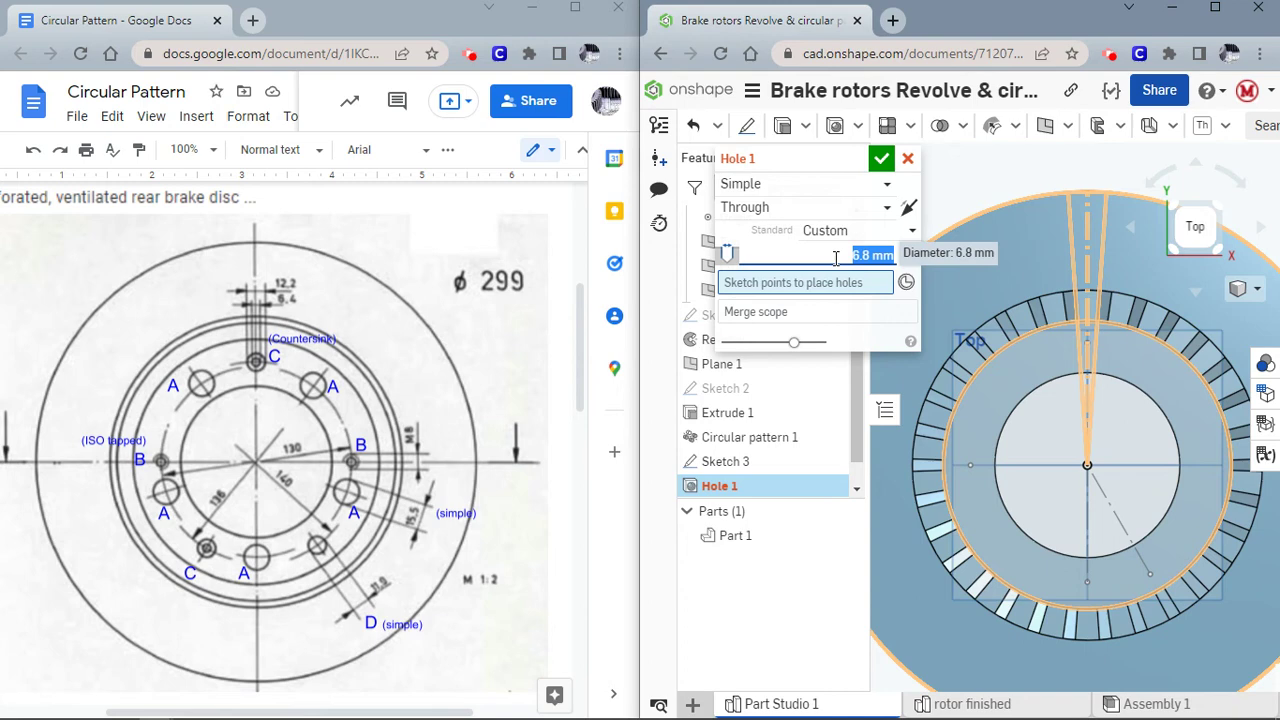
type("15")
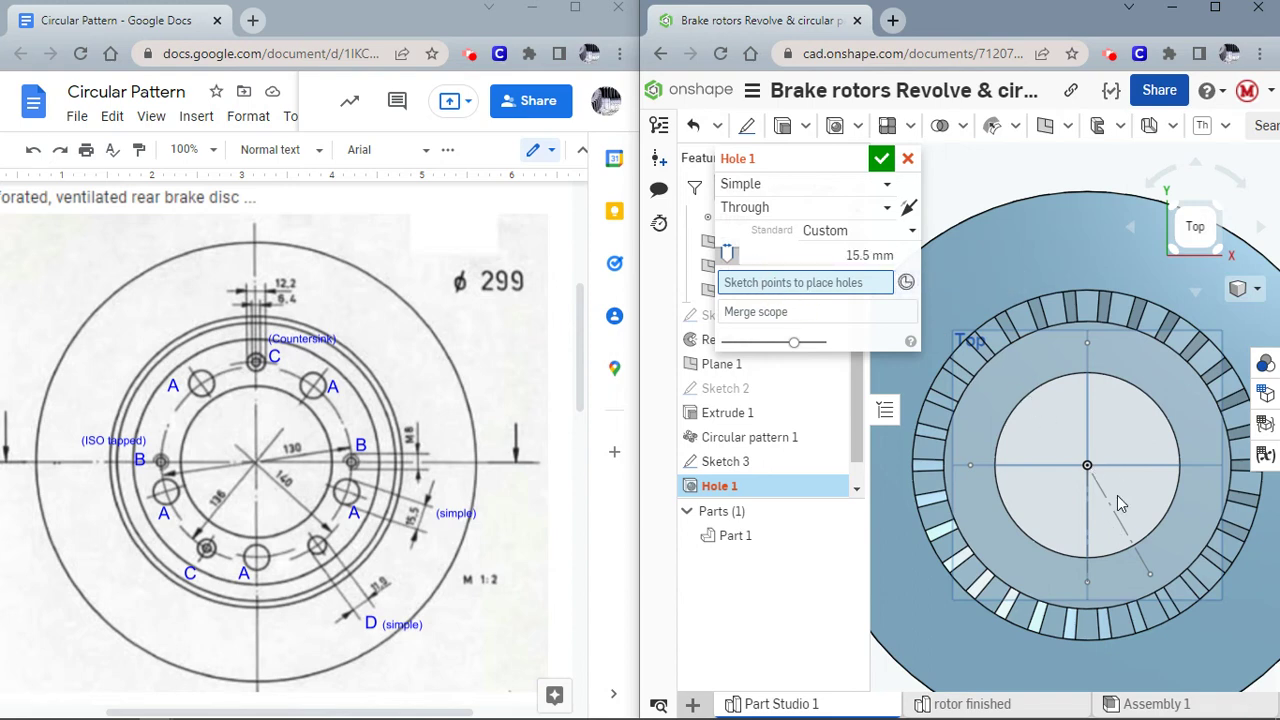
left_click(1088, 585)
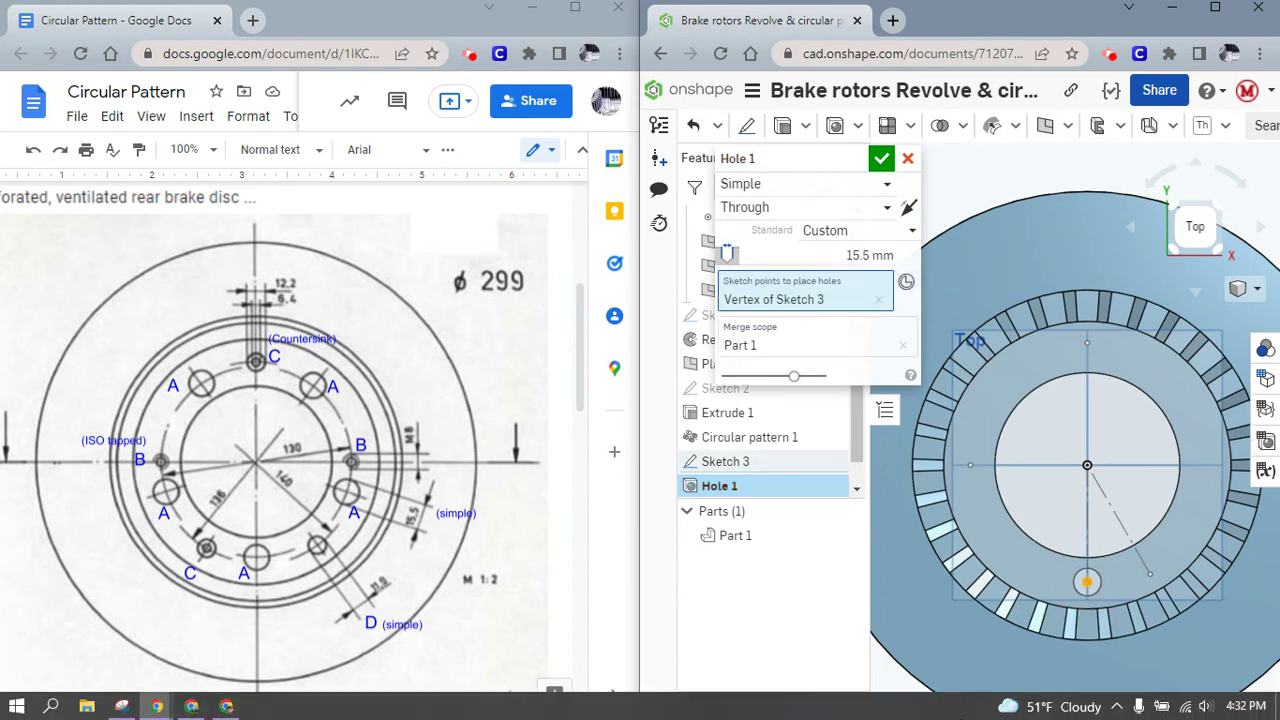
left_click(881, 158)
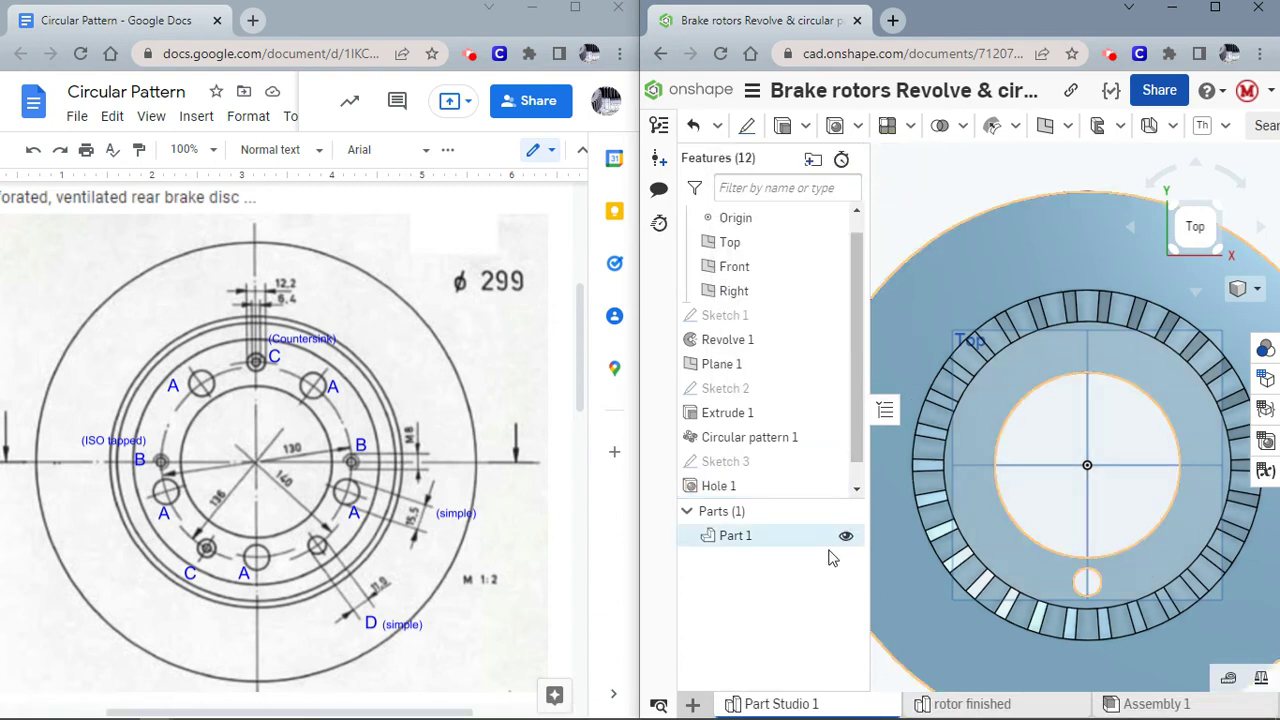
Rename the Hole 1 feature to A-15.5Dia.
right_click(737, 490)
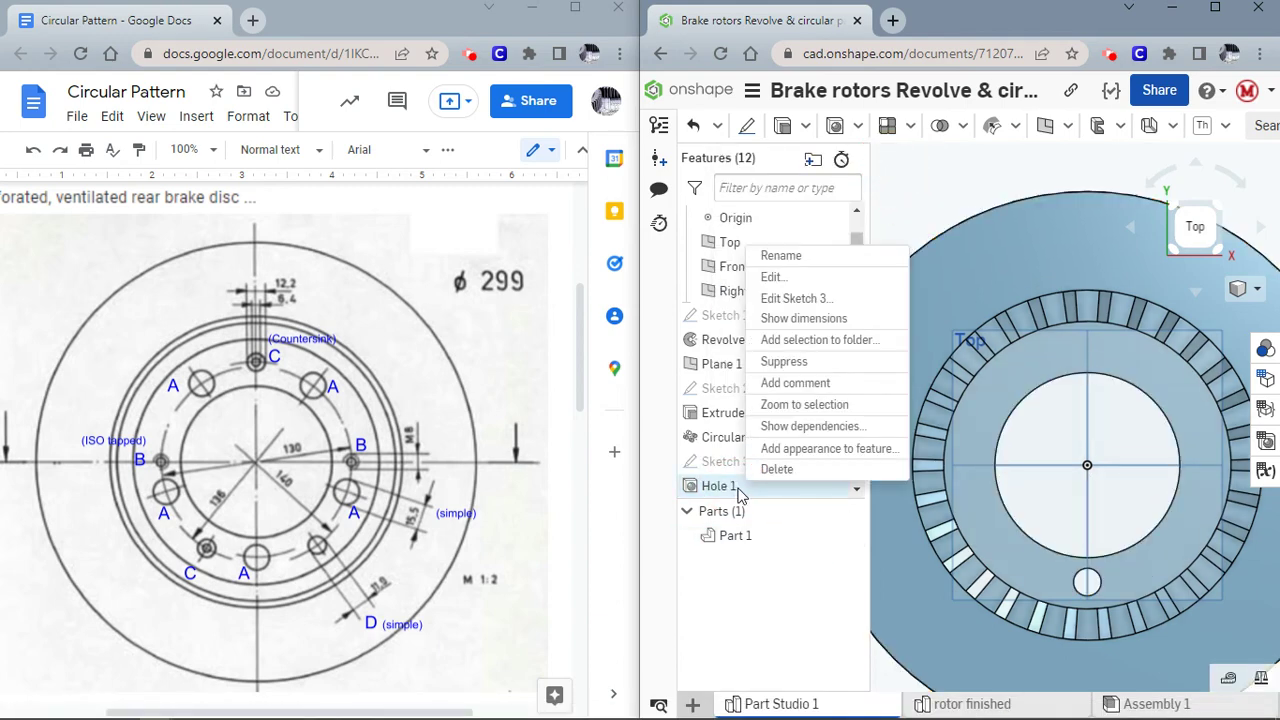
left_click(822, 260)
type("A-15.5Dia")
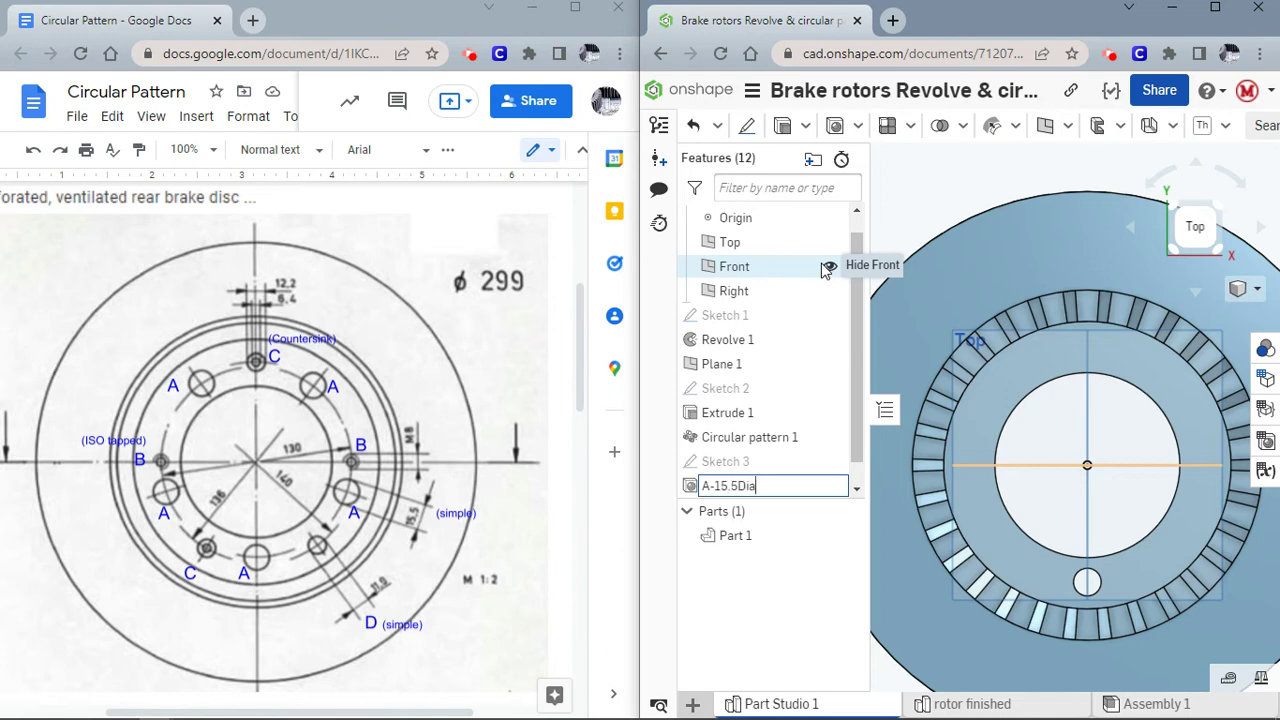
key("Return")
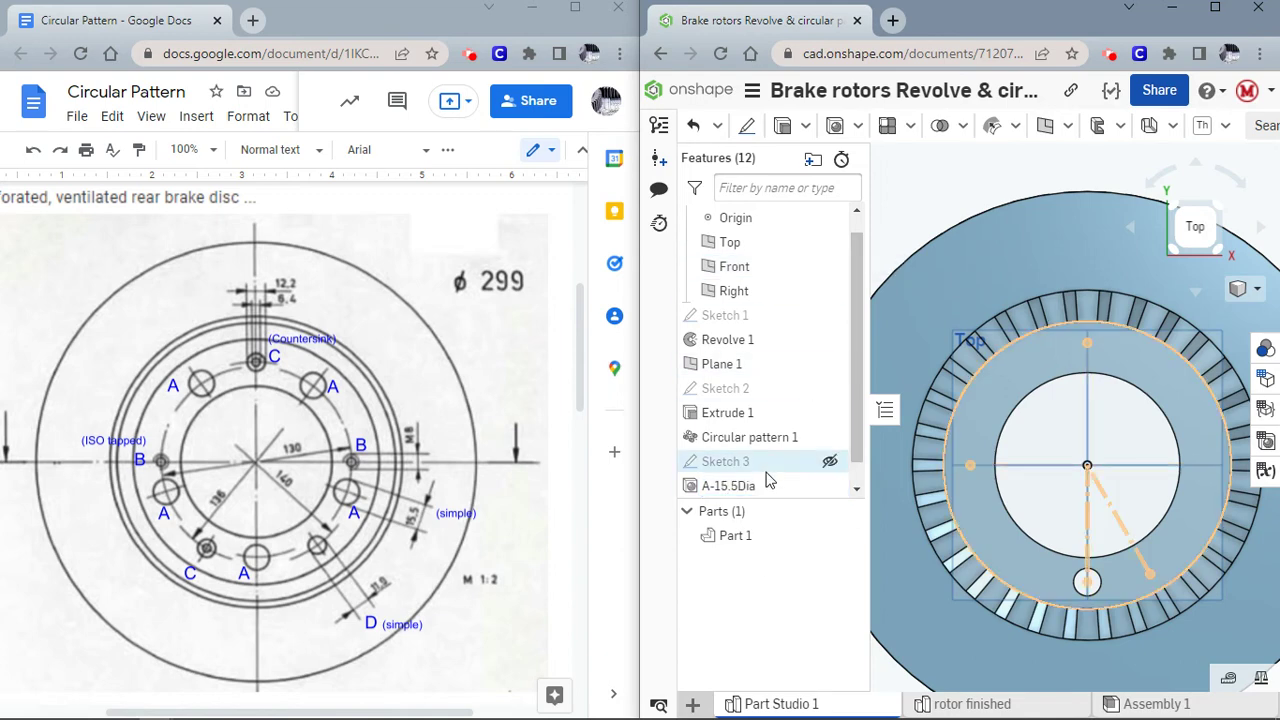
Add an 11 mm through hole at Sketch 3's lower-right point.
left_click(834, 130)
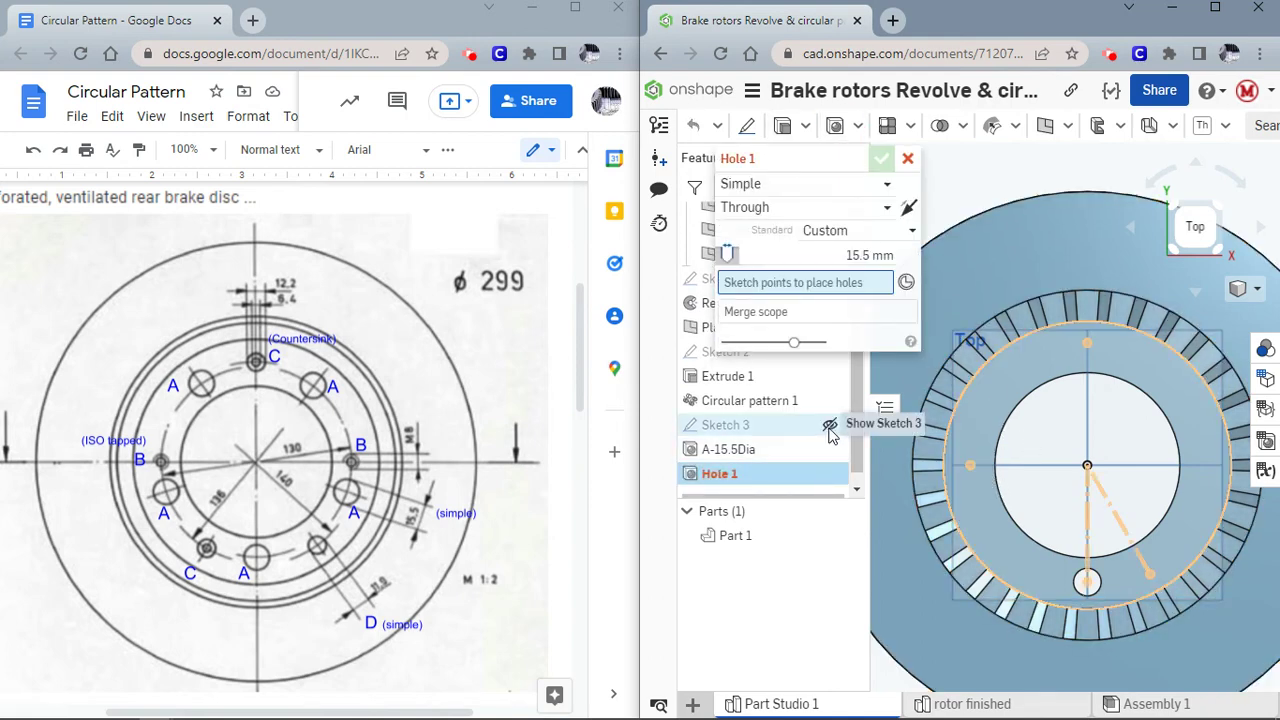
left_click(830, 426)
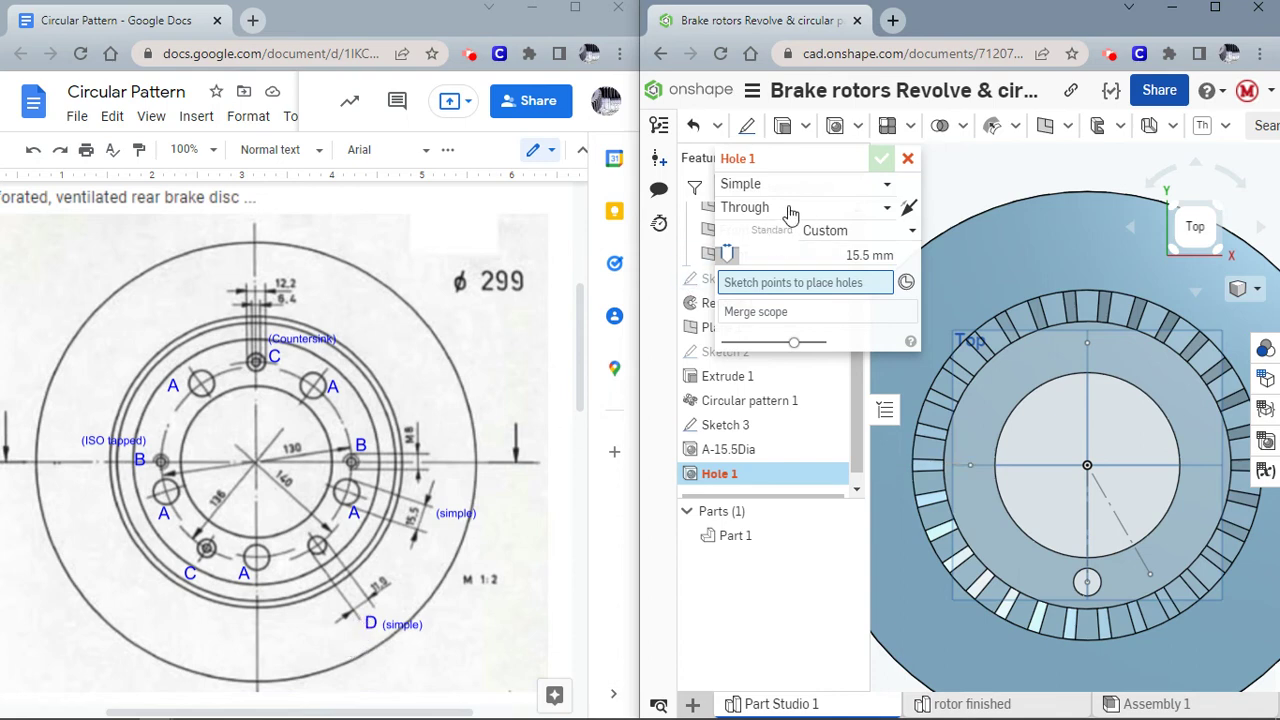
left_click(1151, 576)
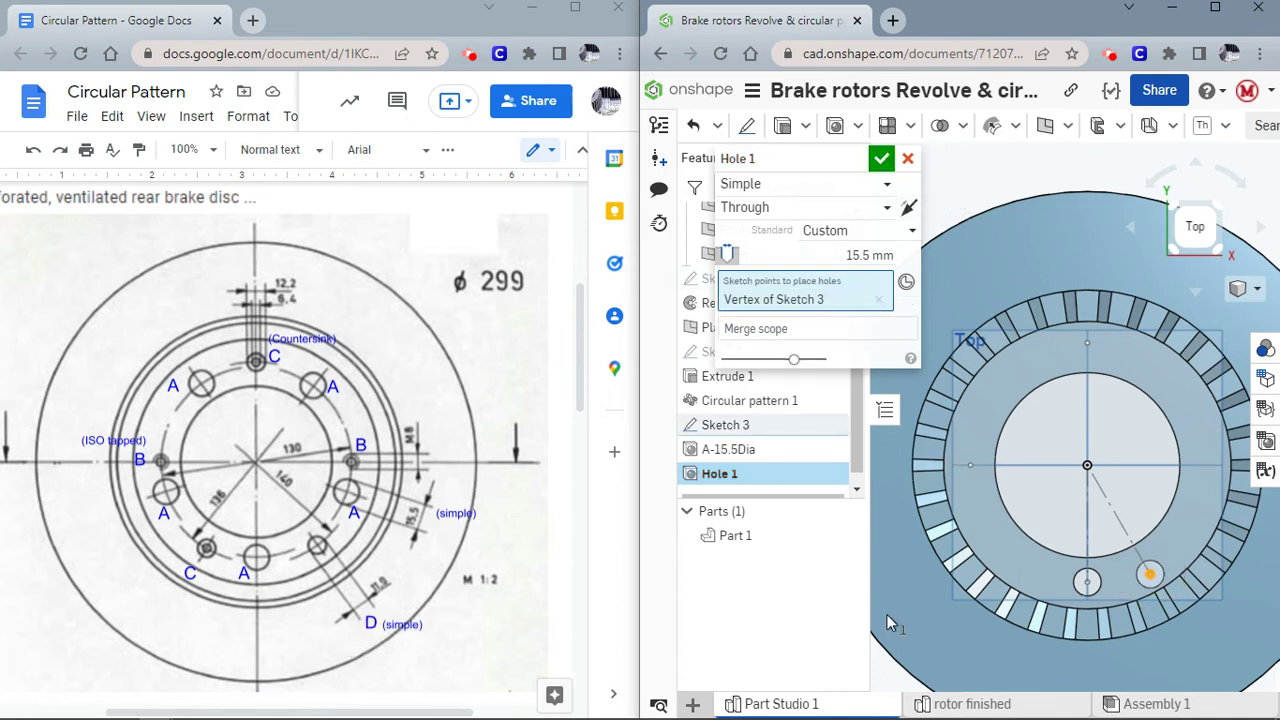
left_click(867, 255)
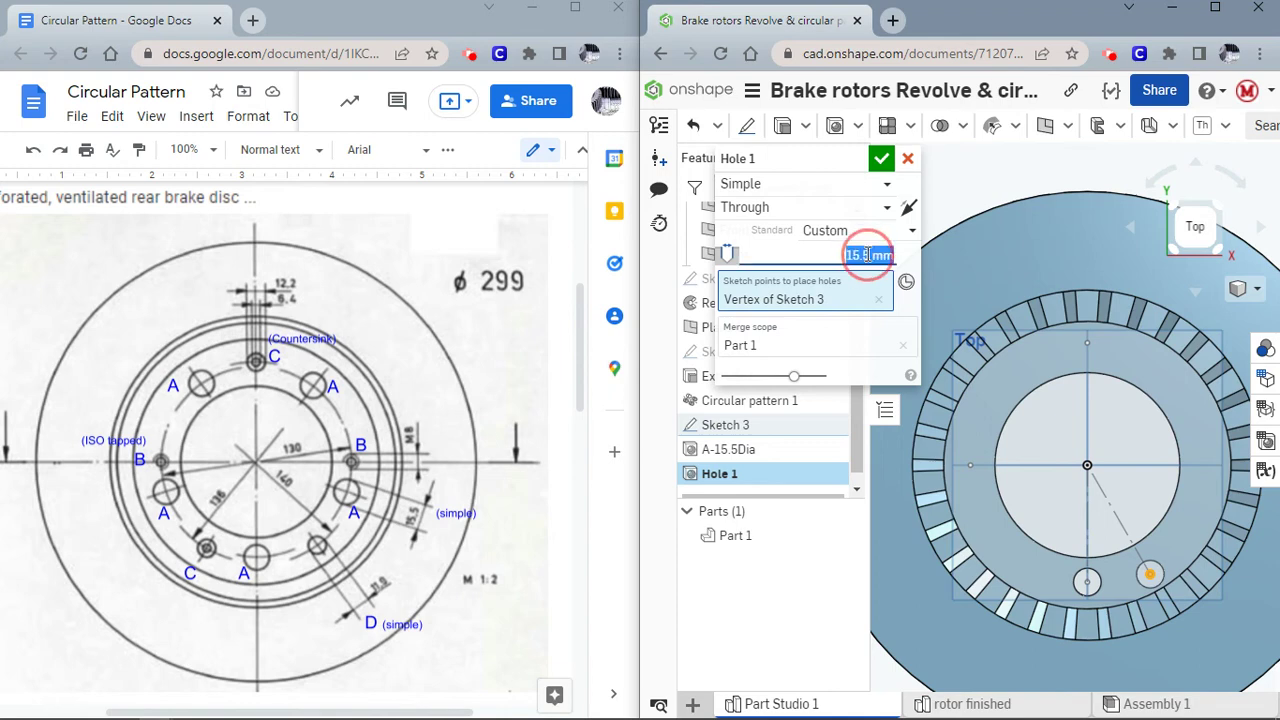
type("11")
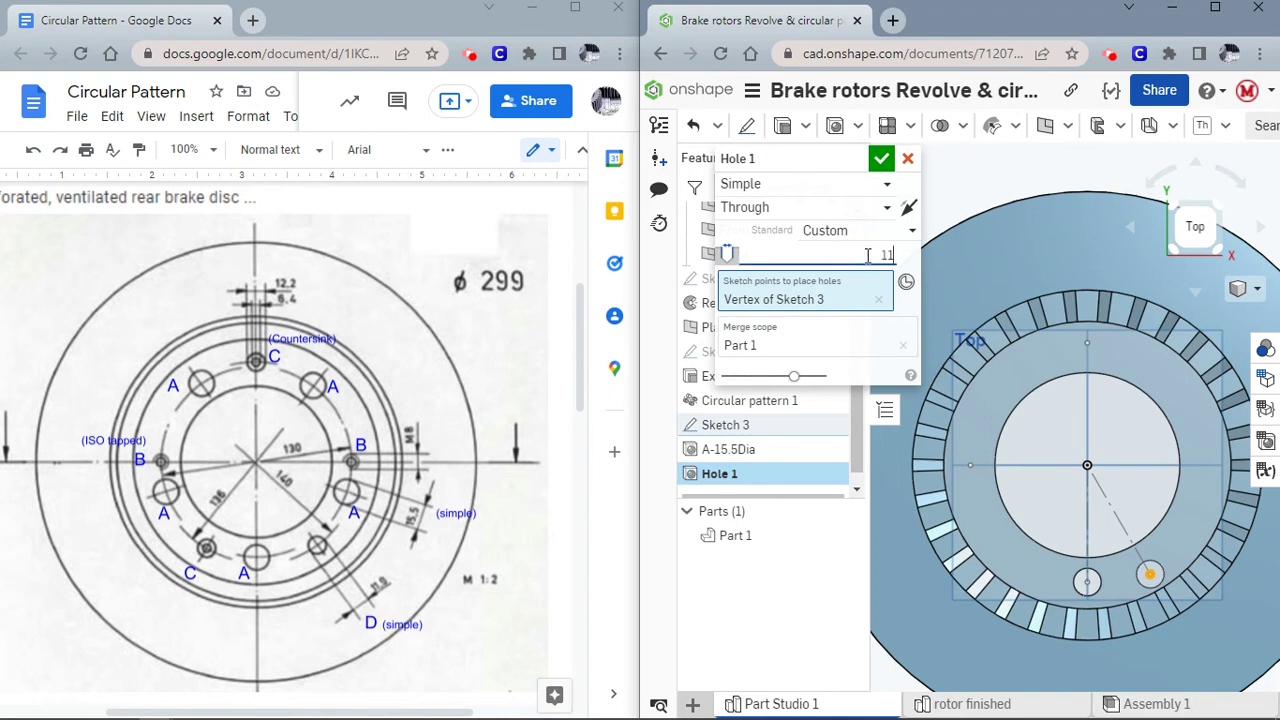
left_click(881, 158)
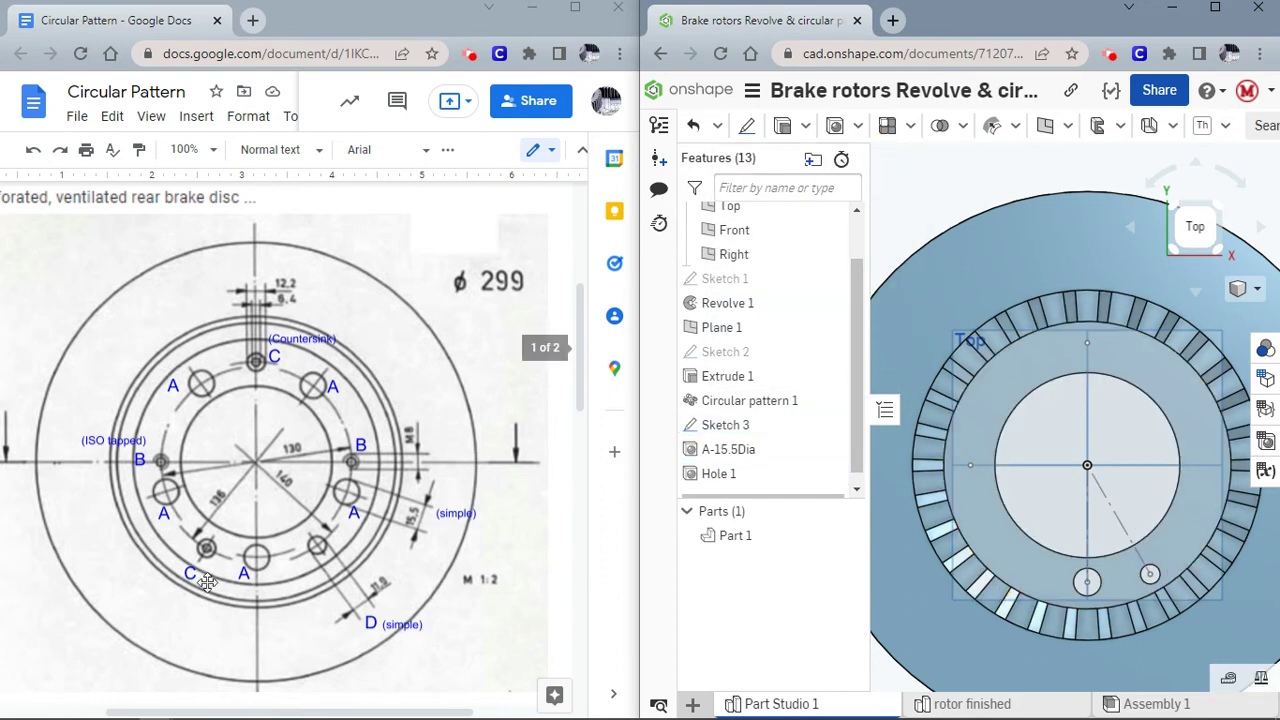
Cut an ISO M8 clearance through hole, Hole 2, at Sketch 3's left point.
left_click(833, 126)
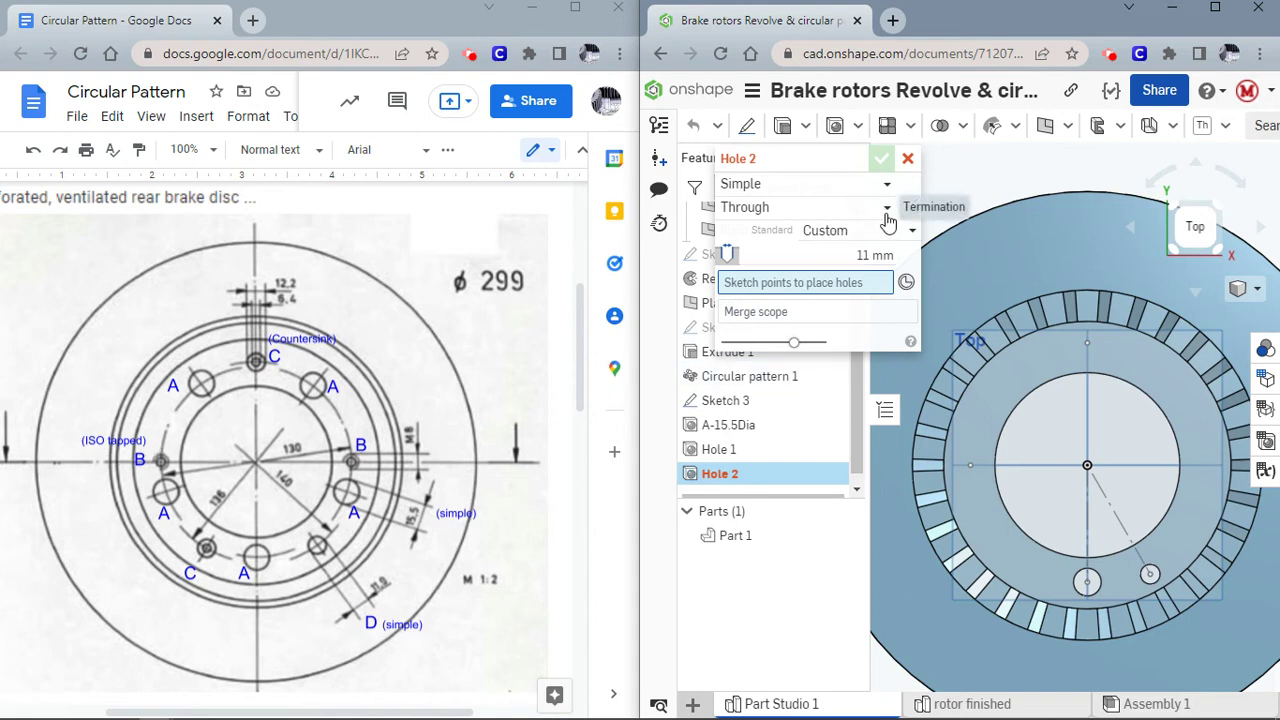
left_click(890, 236)
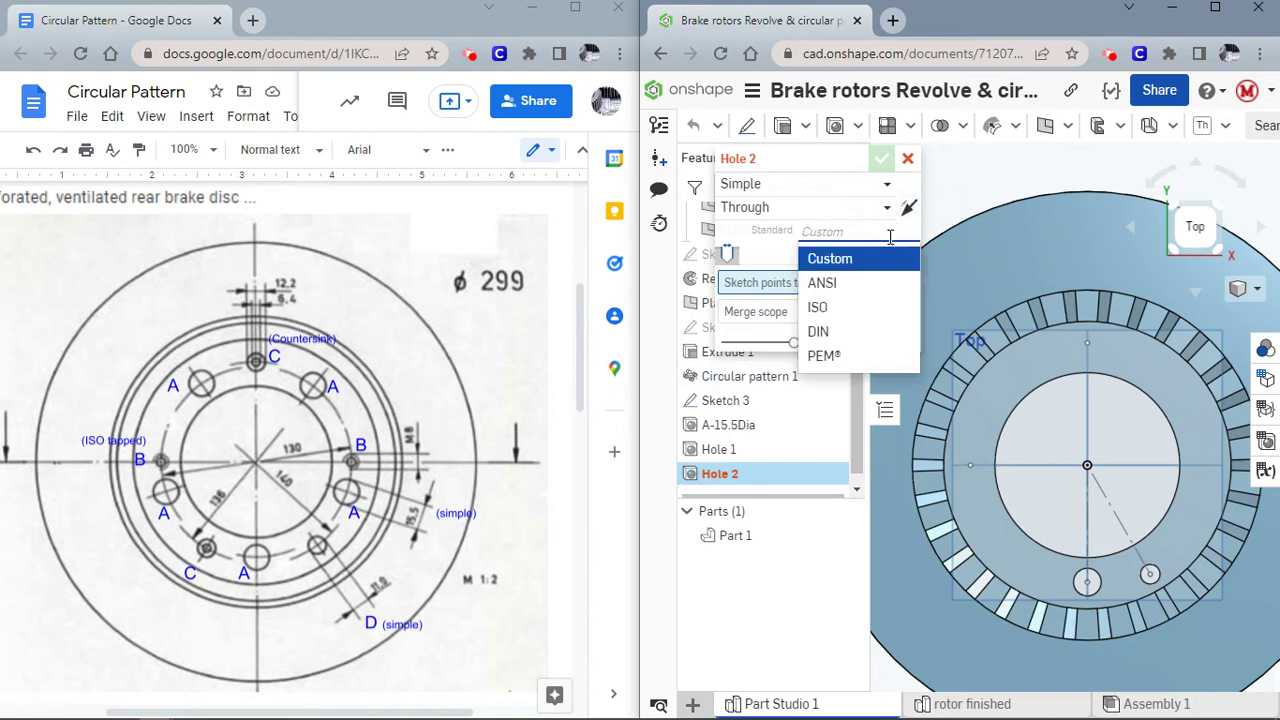
left_click(869, 309)
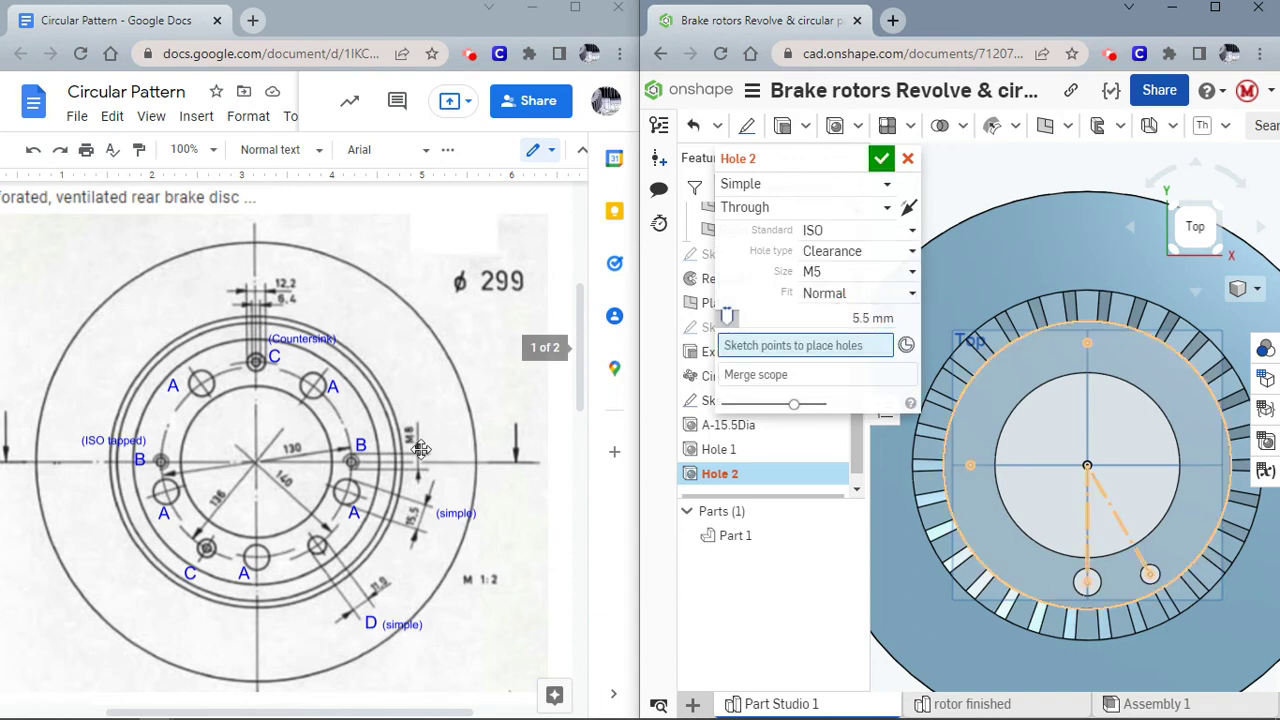
left_click(850, 271)
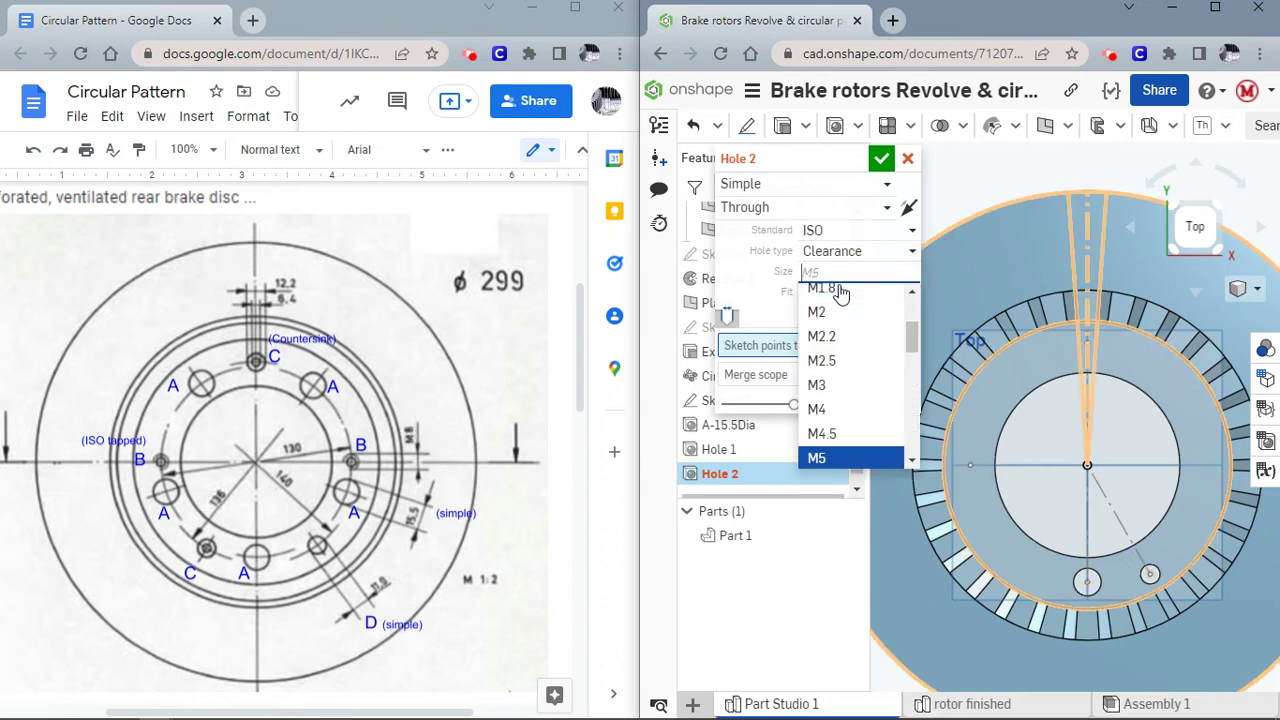
scroll(847, 410, "down", 1)
scroll(847, 412, "down", 1)
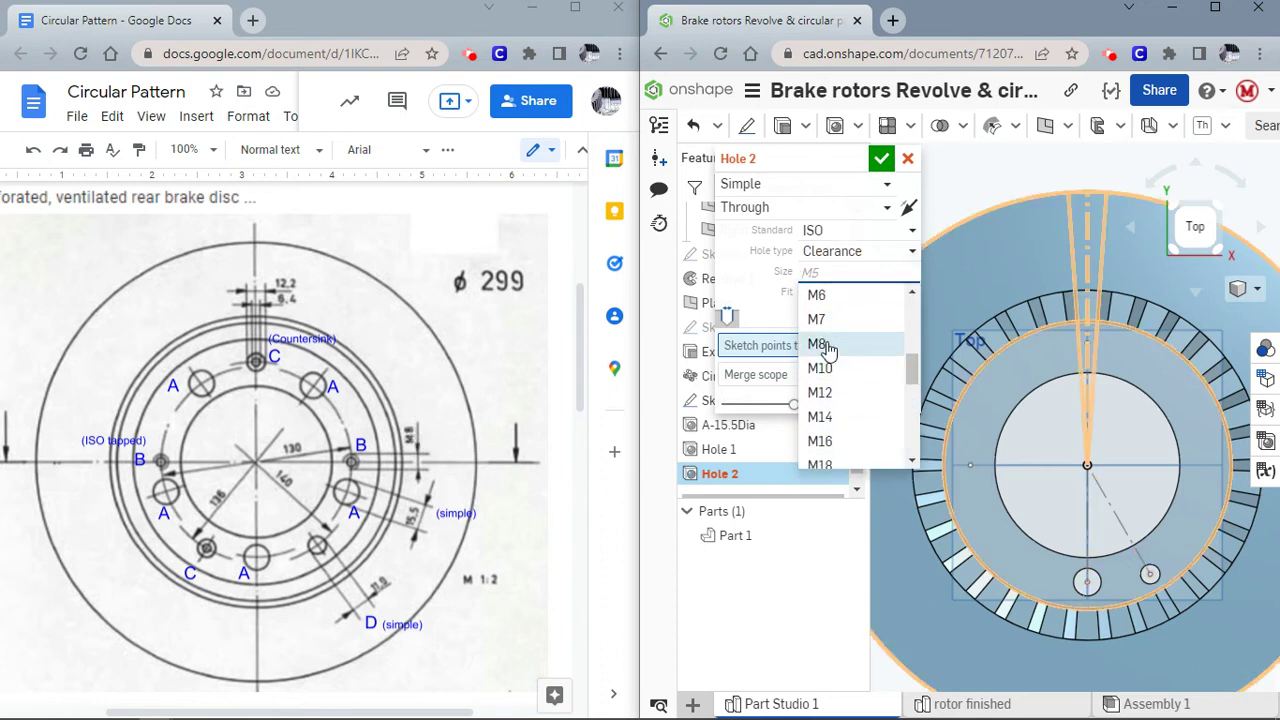
left_click(850, 341)
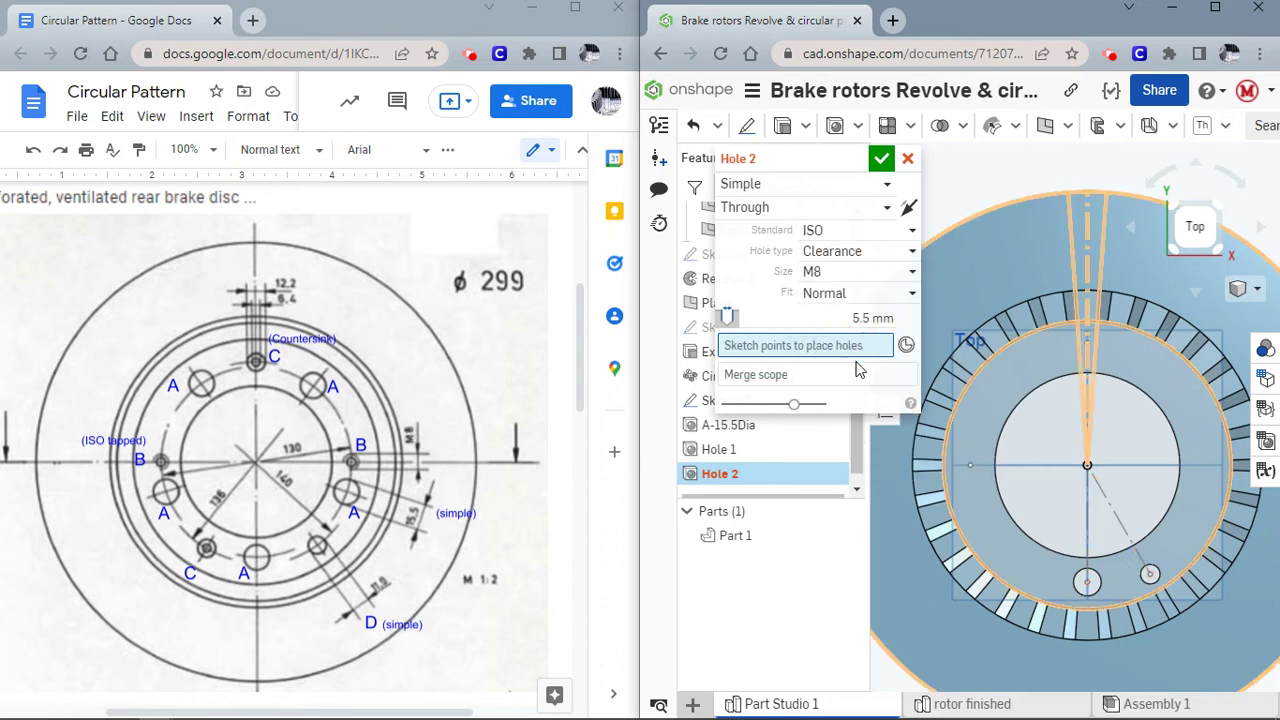
left_click(970, 467)
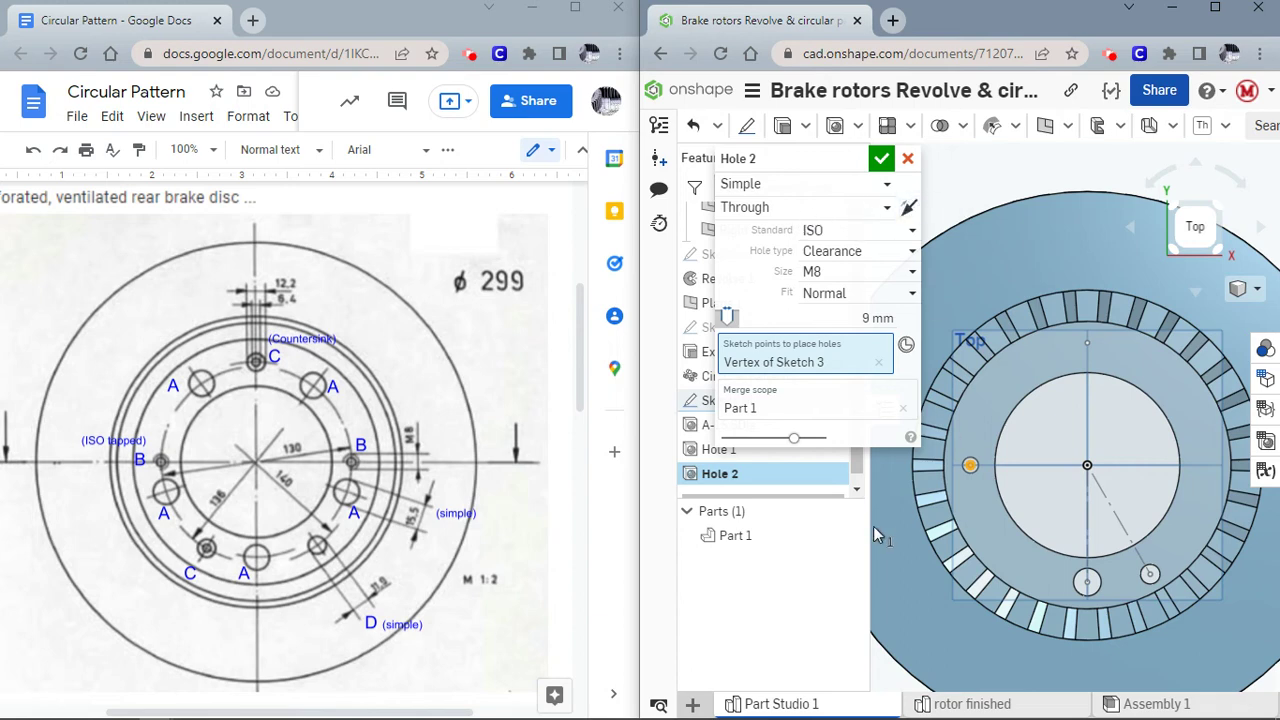
left_click(881, 158)
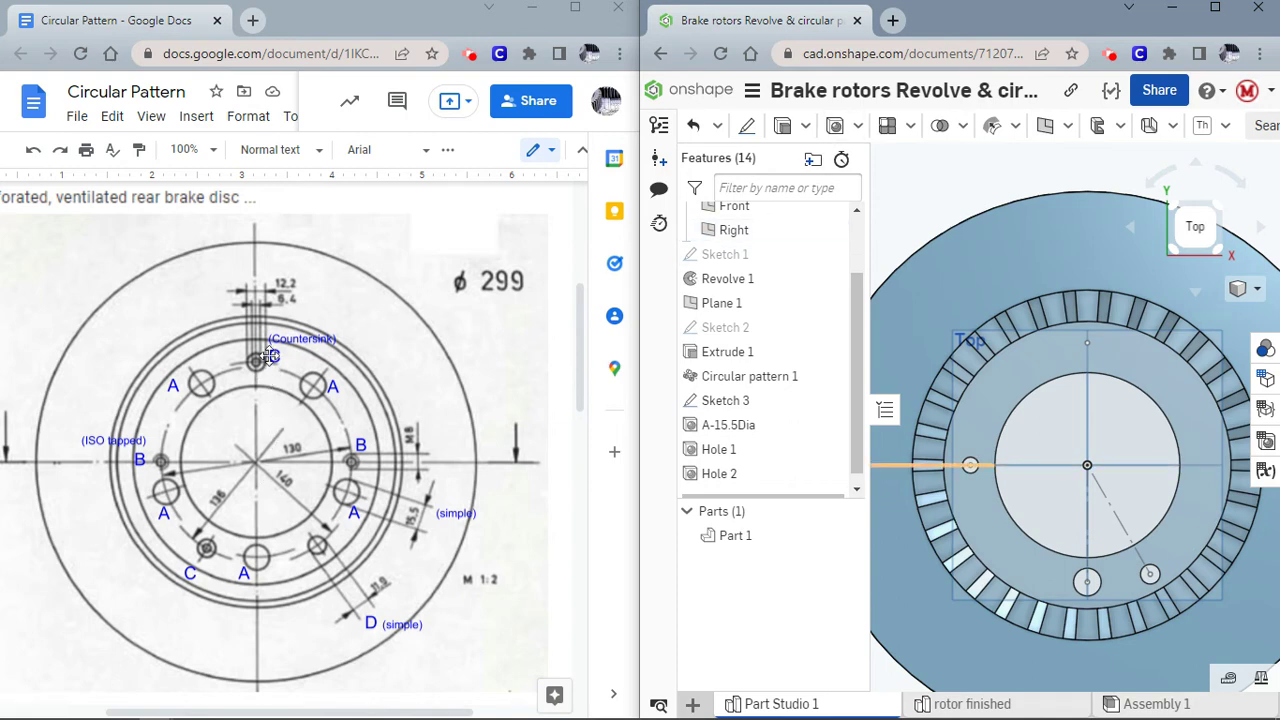
Start a new hole with Countersink style, keeping the ISO standard.
left_click(835, 125)
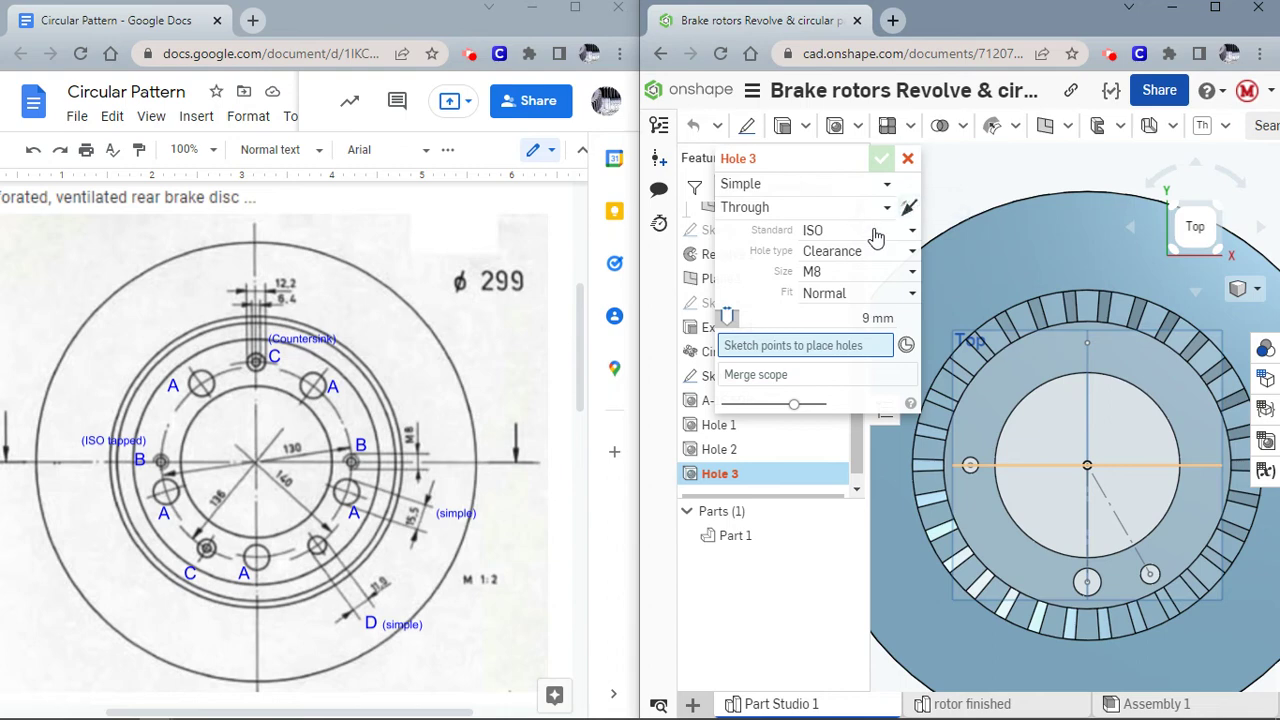
left_click(889, 190)
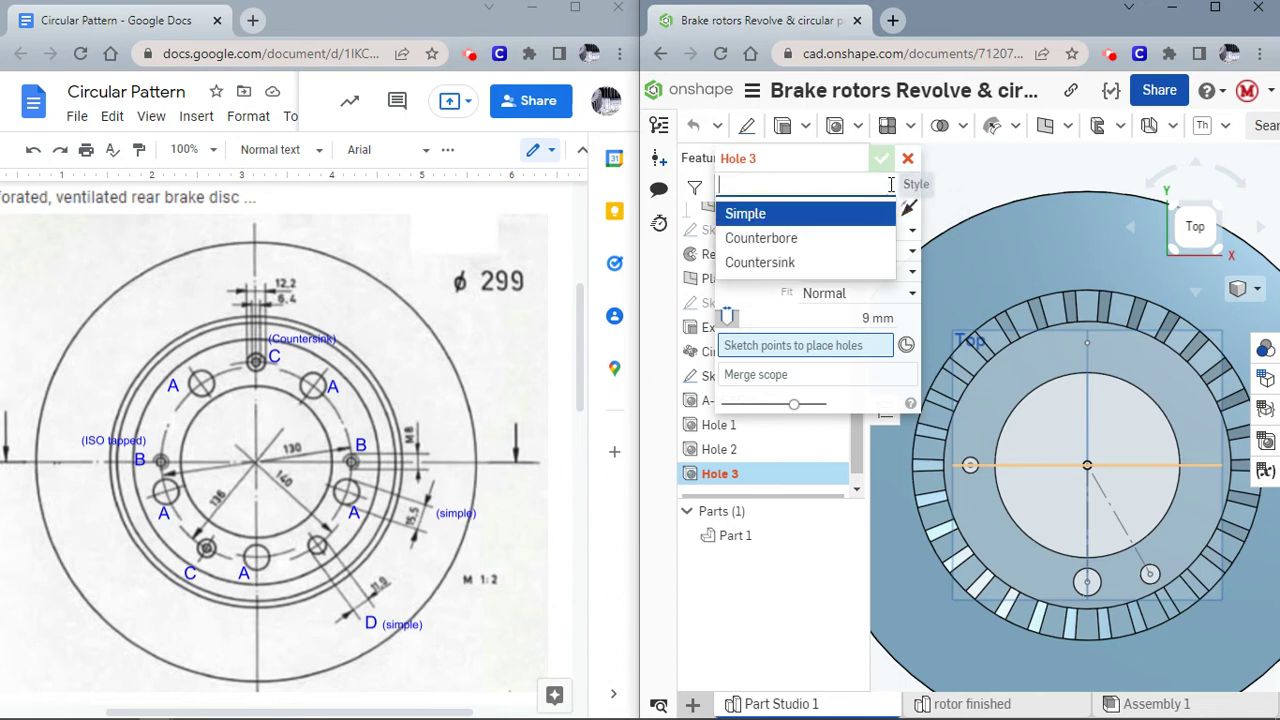
left_click(828, 265)
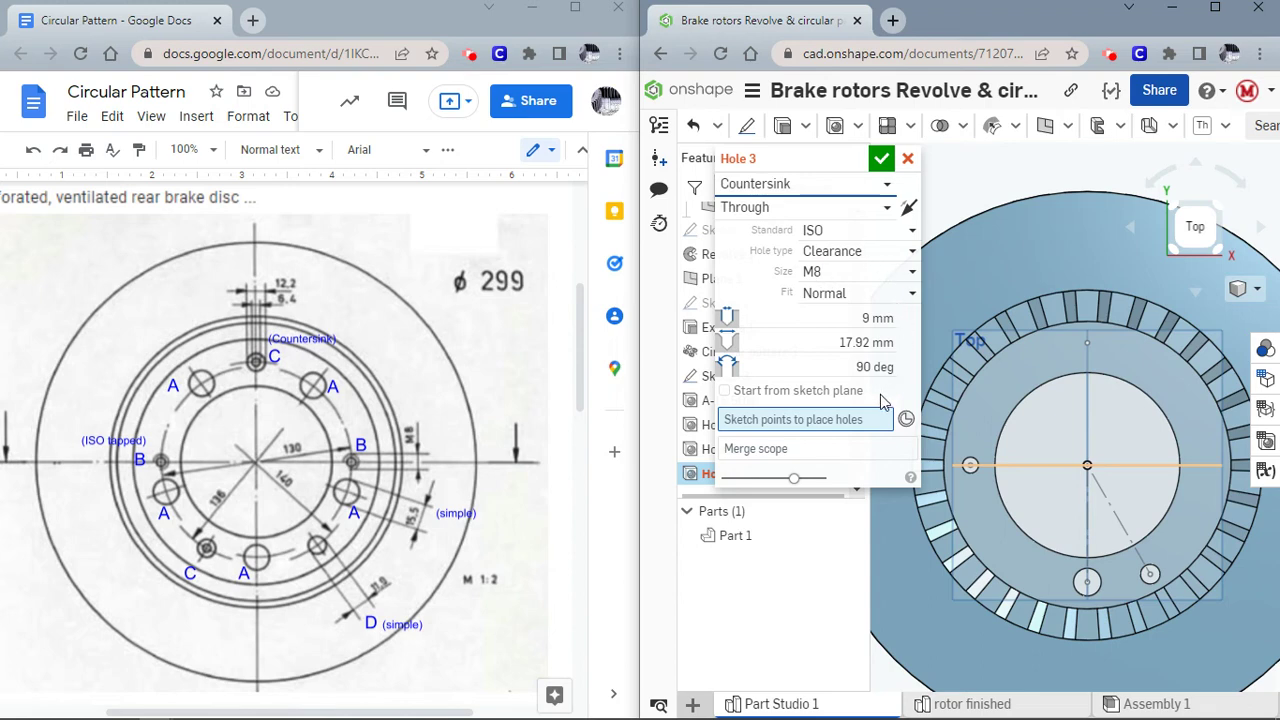
left_click(837, 208)
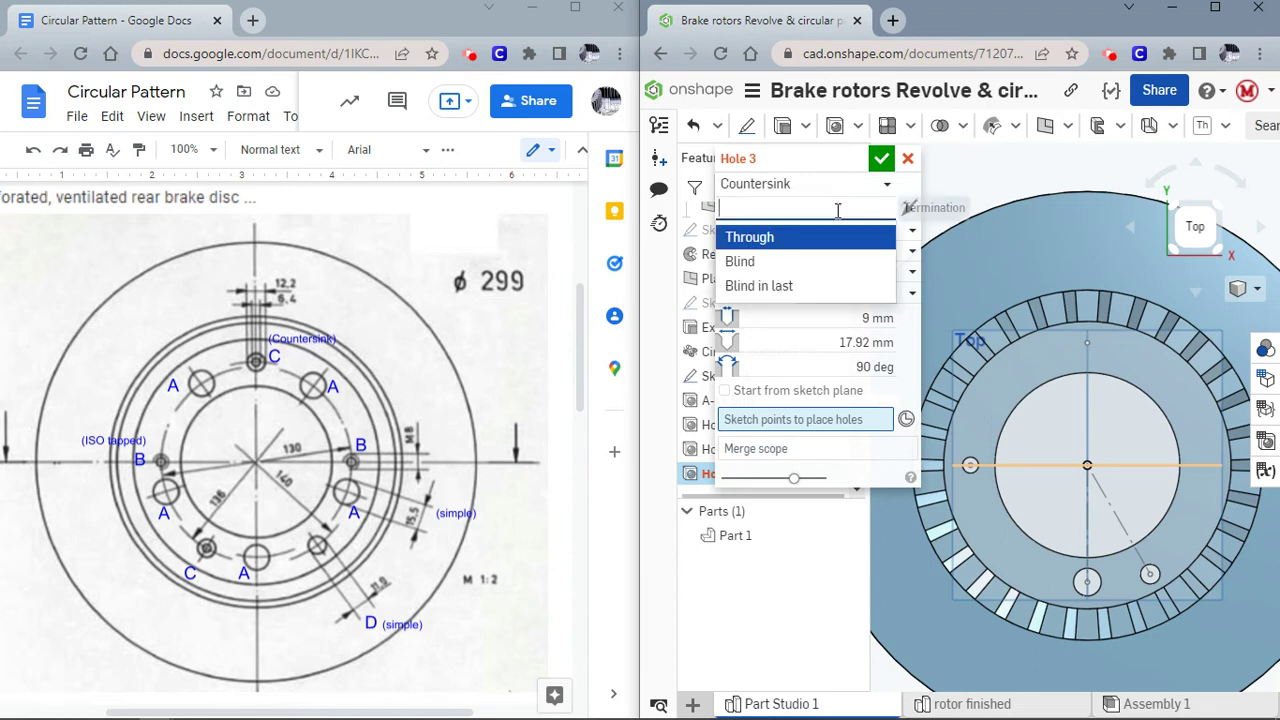
left_click(851, 185)
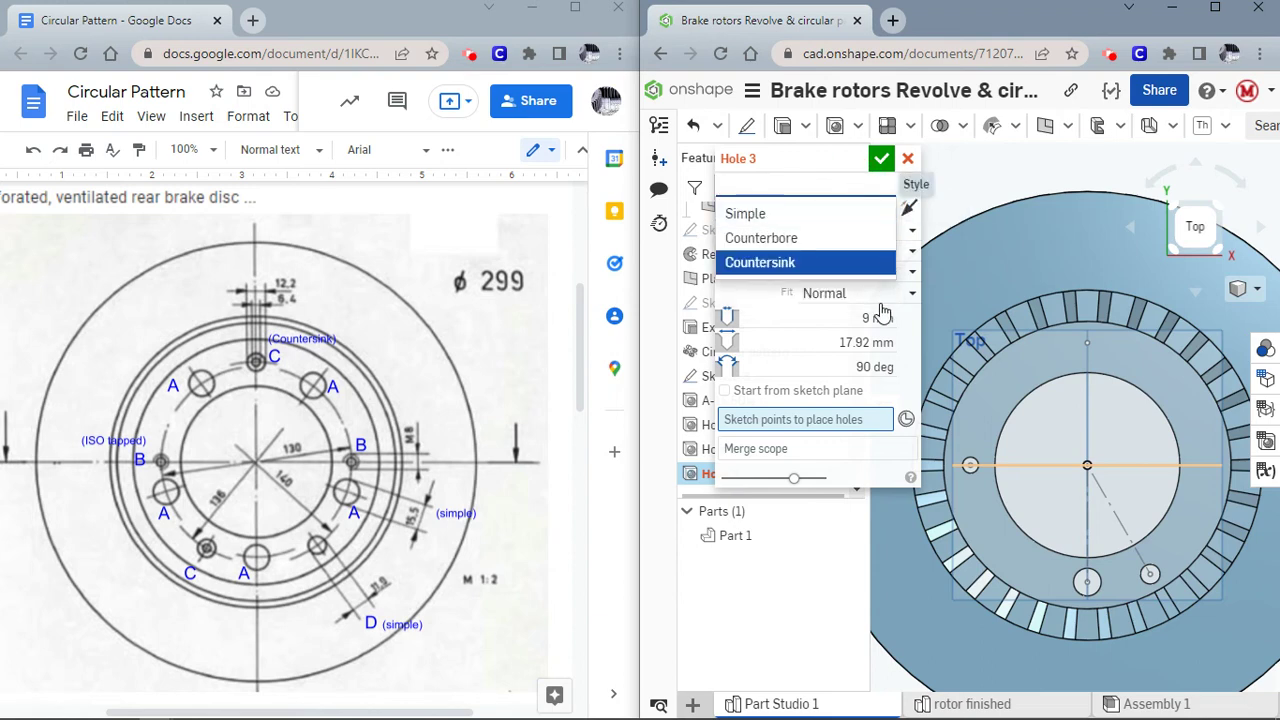
key("Escape")
left_click(834, 231)
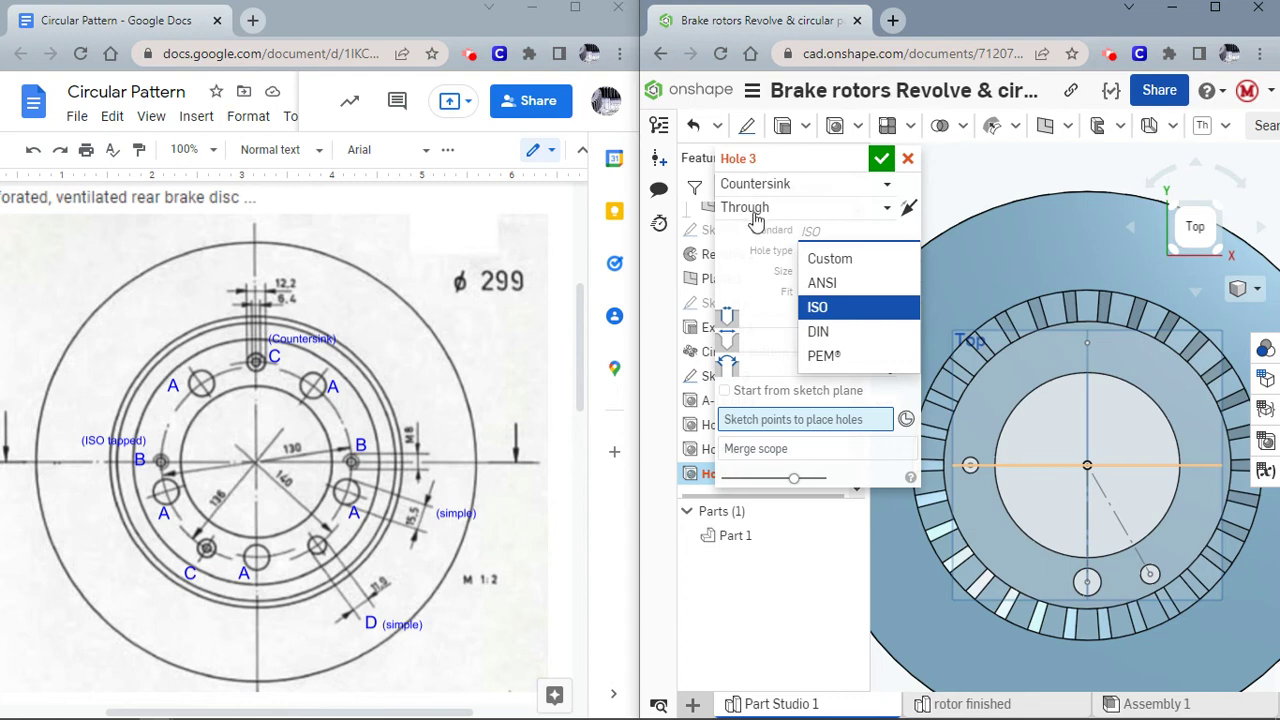
key("Escape")
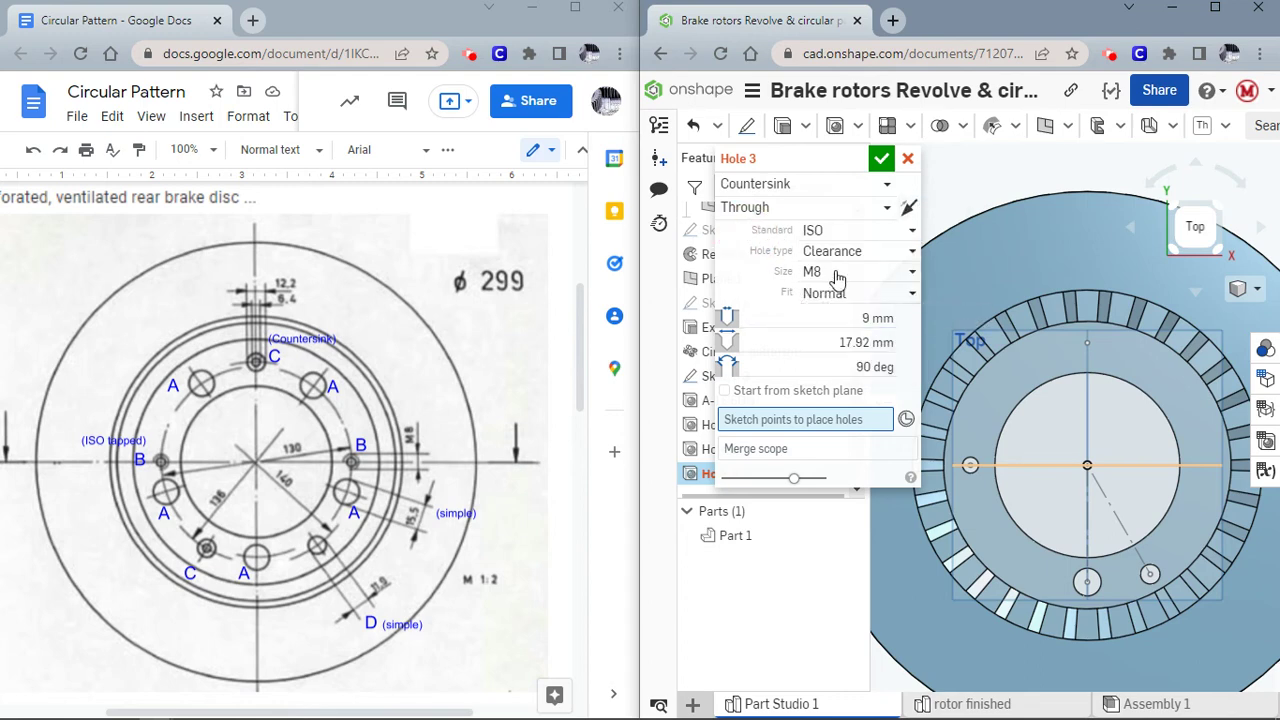
Set 6.4 mm diameter and 12.2 mm countersink, placed at the top sketch point.
left_click(838, 318)
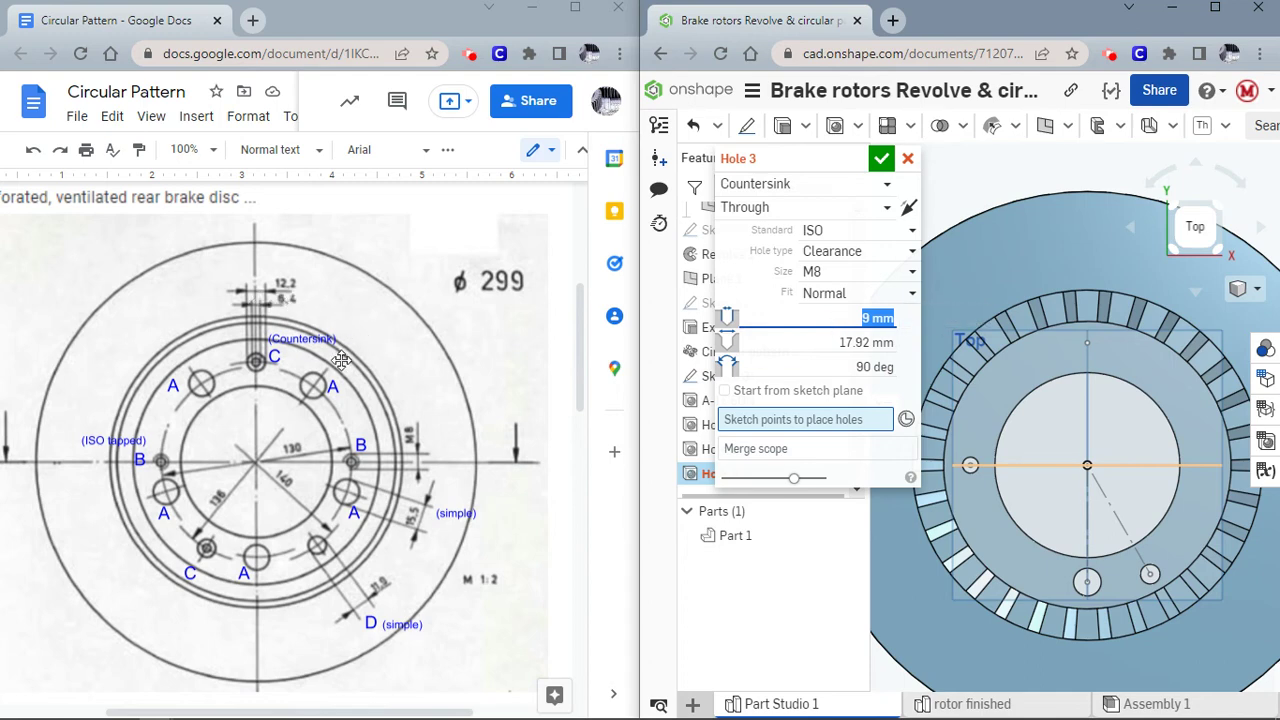
type("6.4")
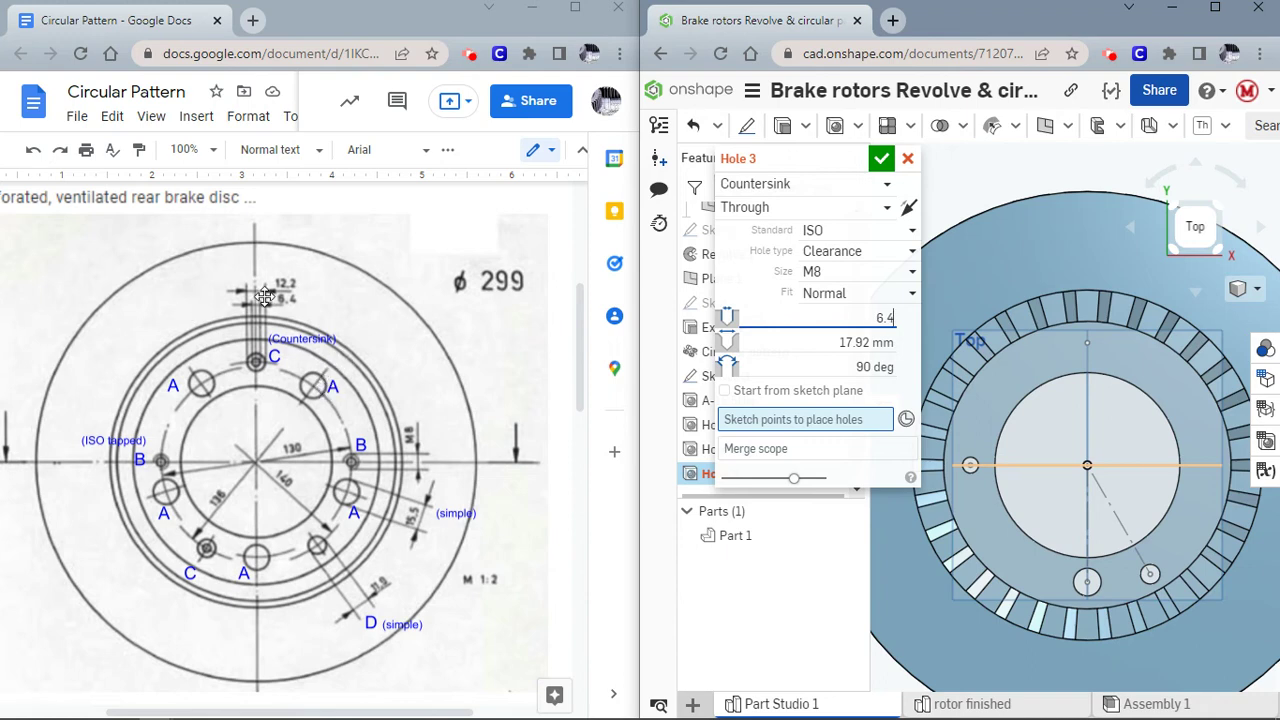
left_click(816, 343)
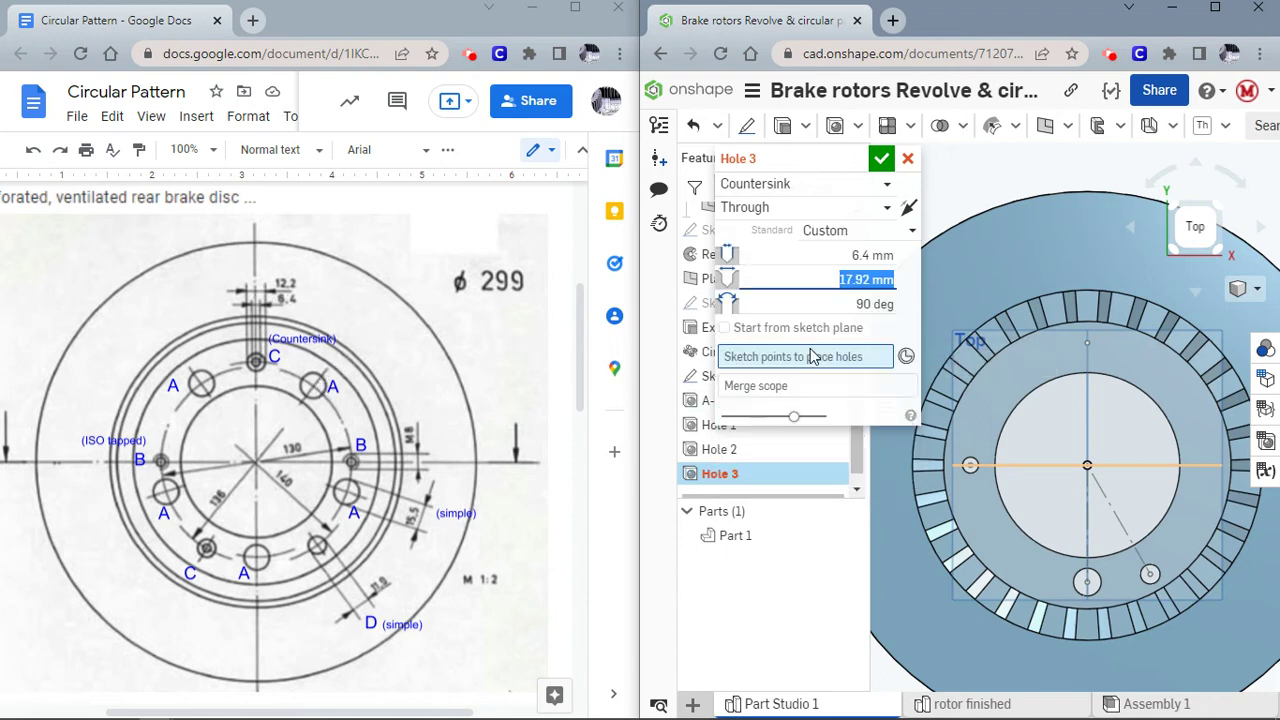
type("12")
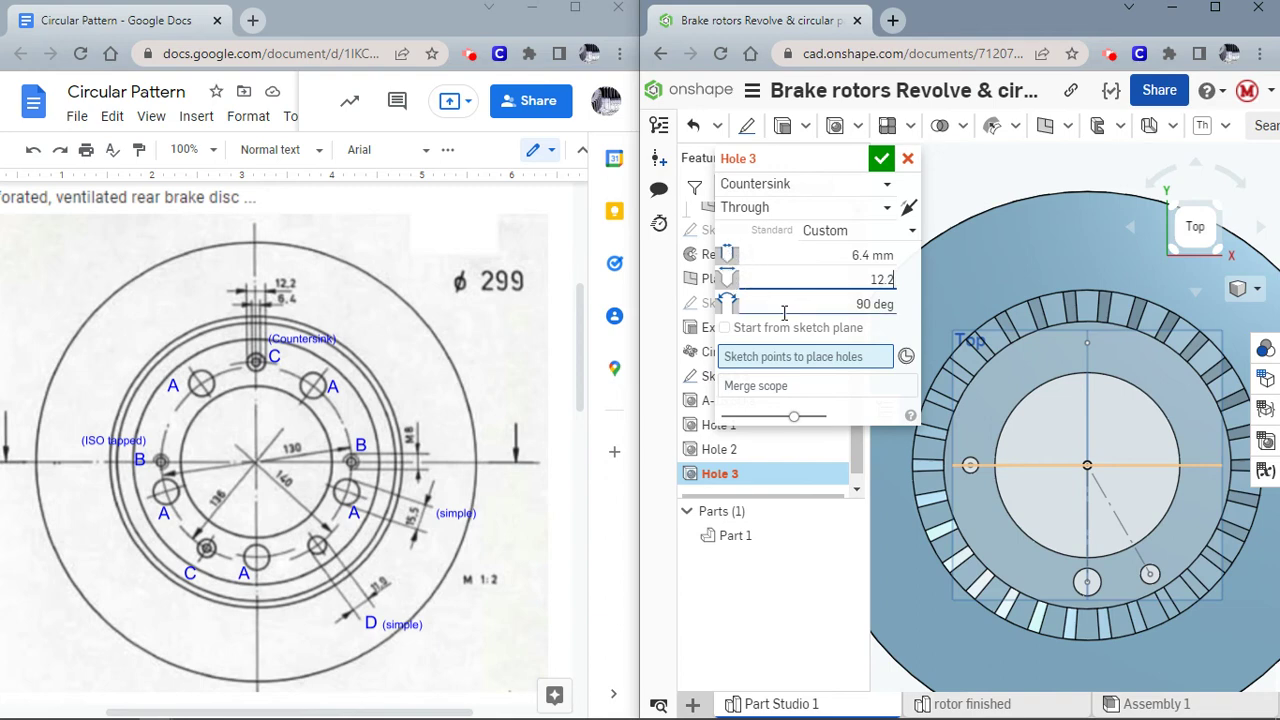
left_click(1088, 344)
left_click(880, 156)
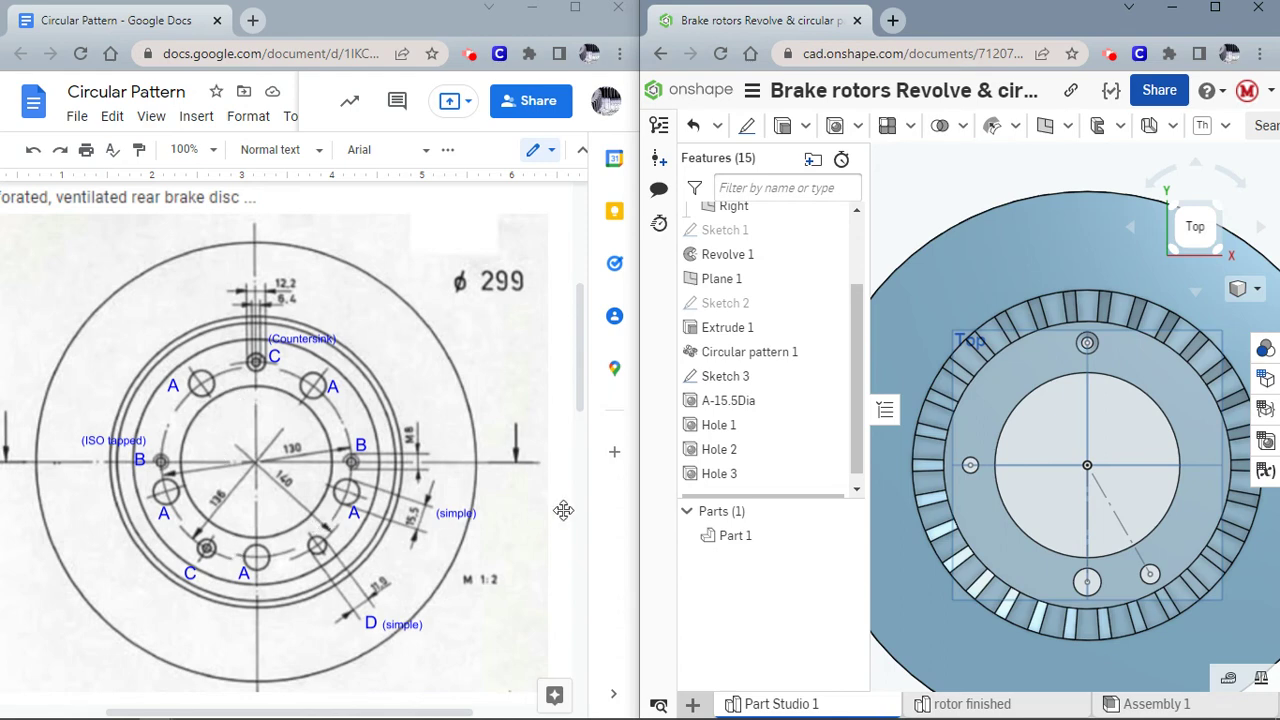
Set up a feature circular pattern of A-15.5Dia, 5 instances around the rotor's inner edge.
left_click(910, 126)
left_click(900, 186)
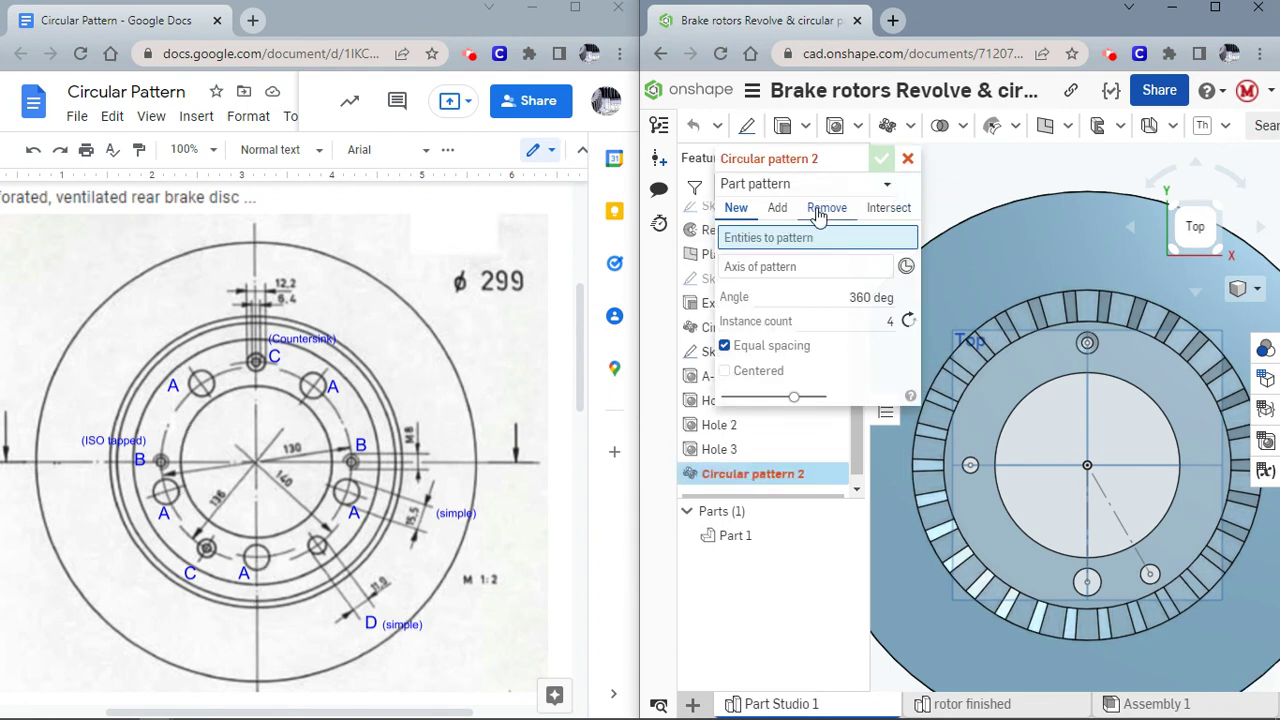
left_click(777, 186)
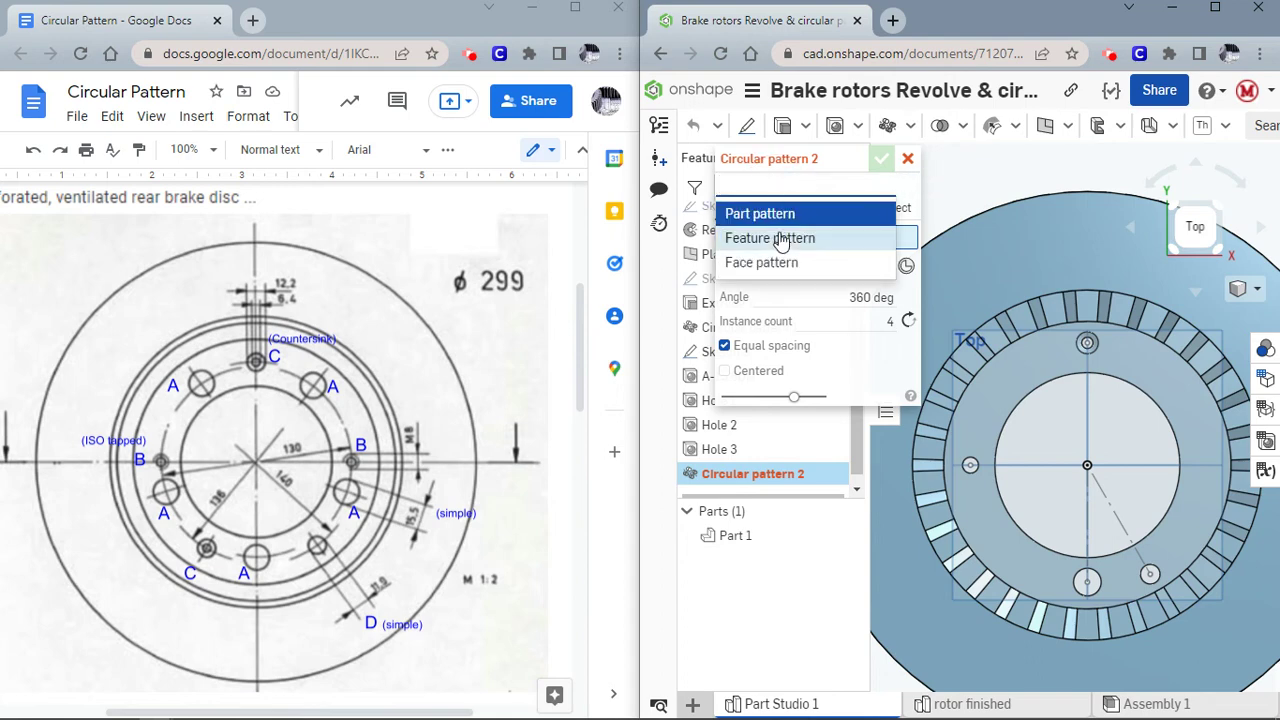
left_click(777, 234)
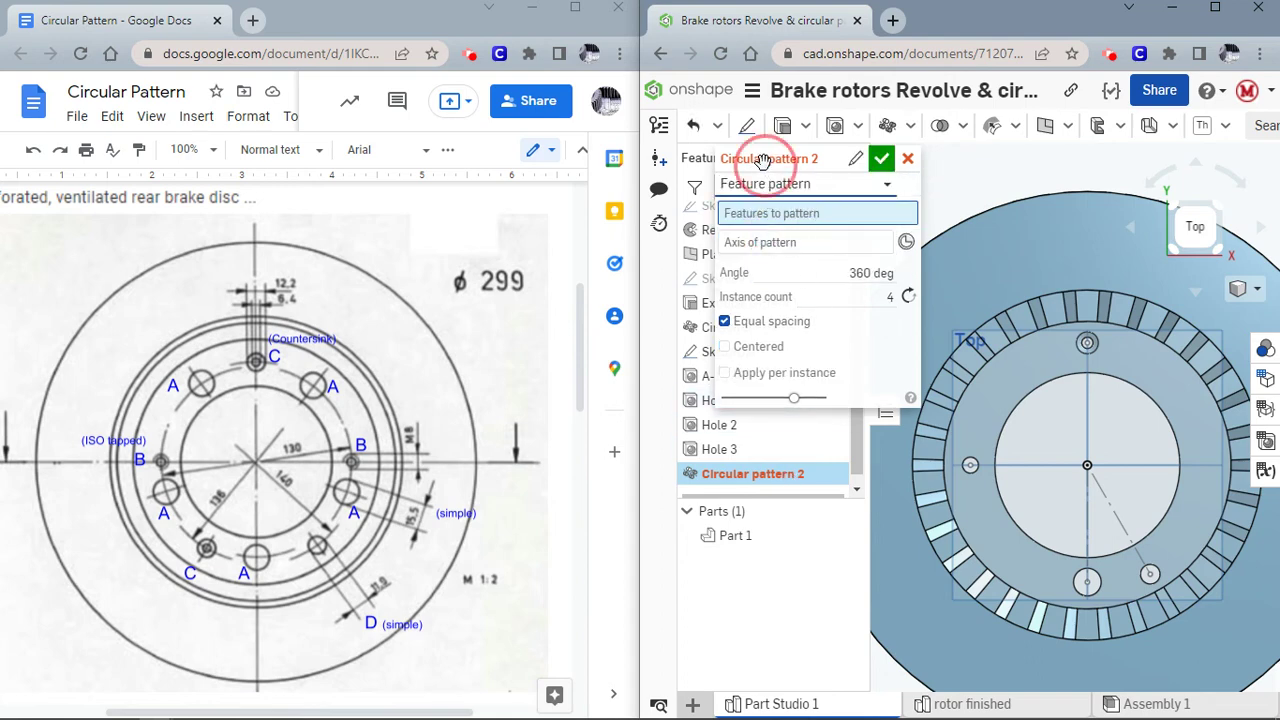
left_click_drag(763, 158, 869, 158)
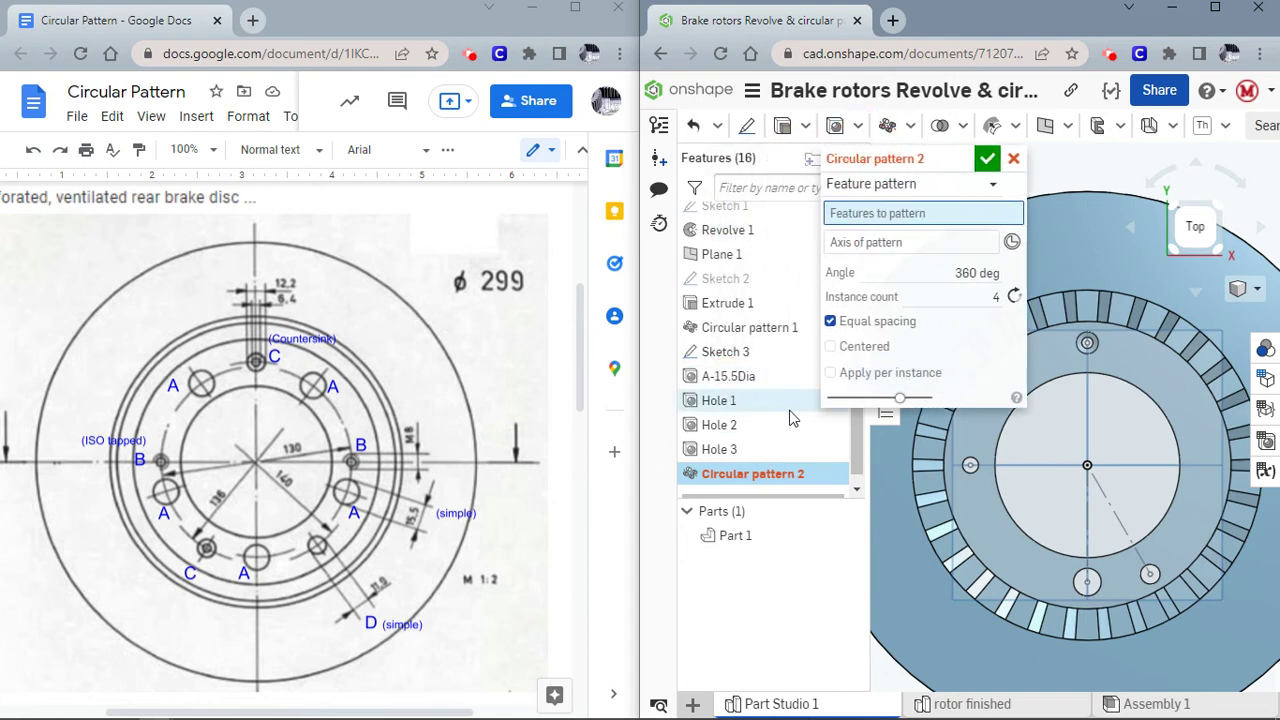
left_click(728, 376)
left_click(949, 316)
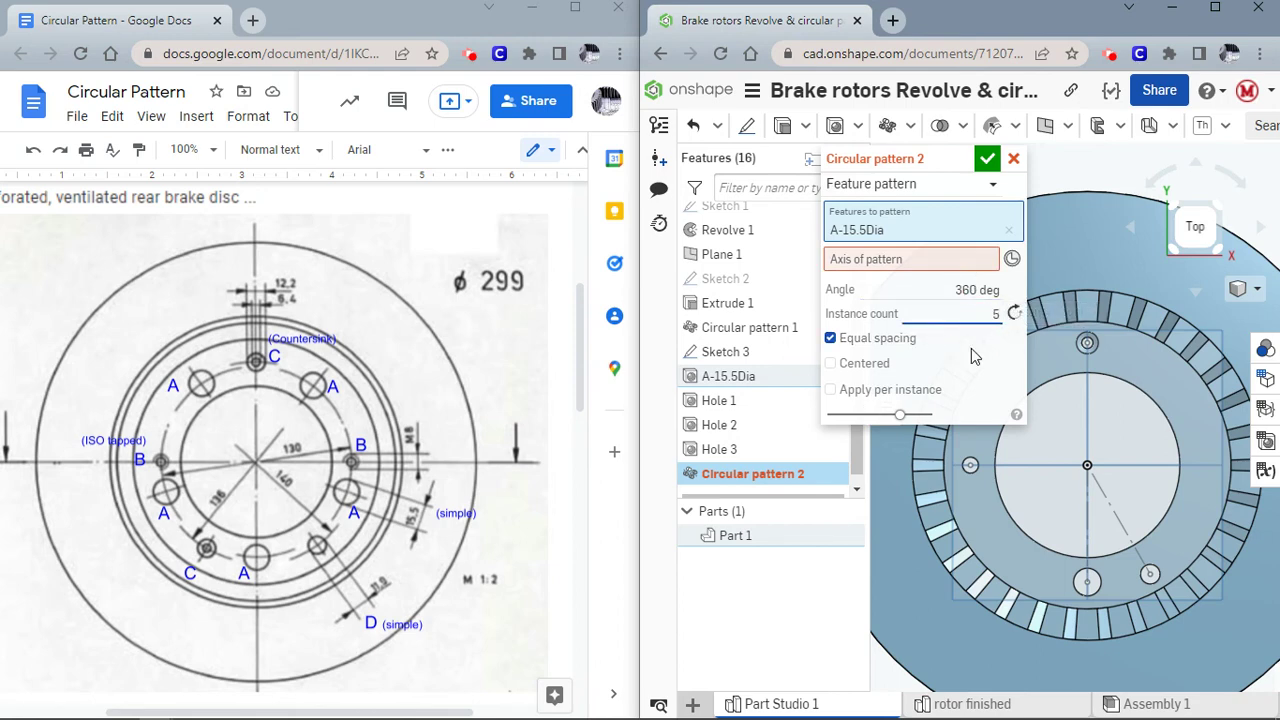
left_click(1133, 543)
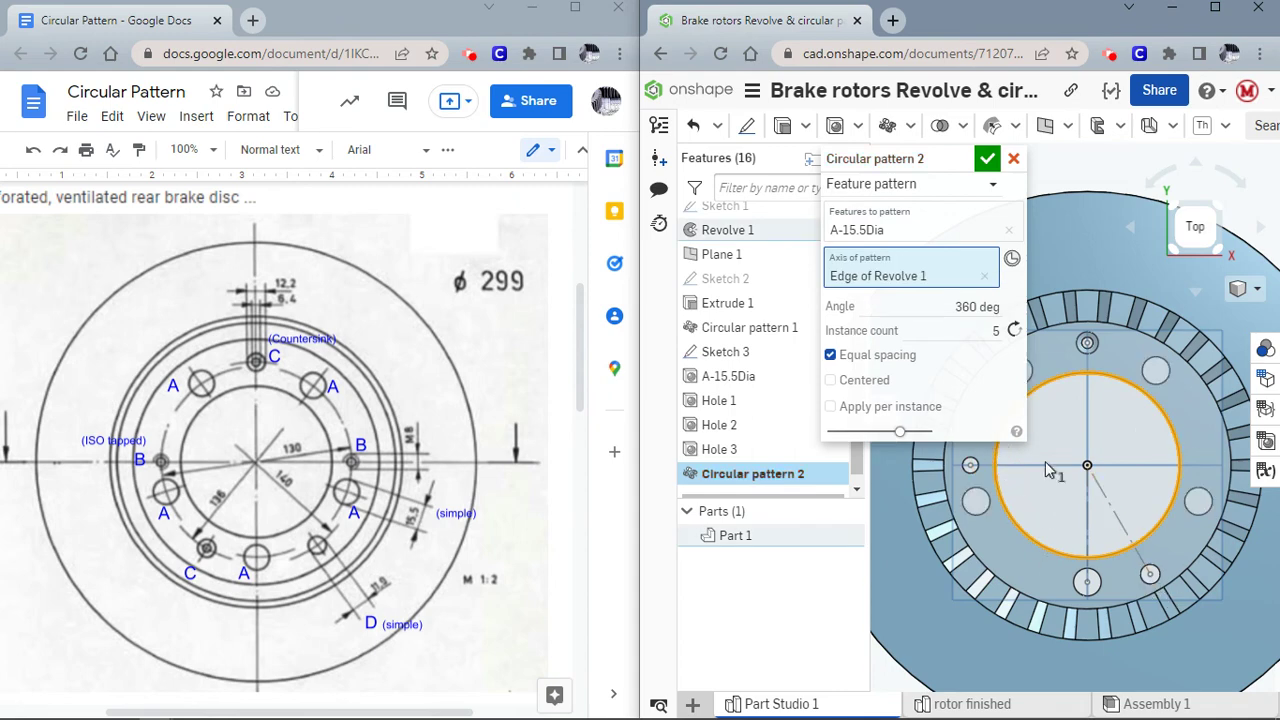
Commit Circular pattern 2 and rename Hole 1 to D.
left_click(987, 158)
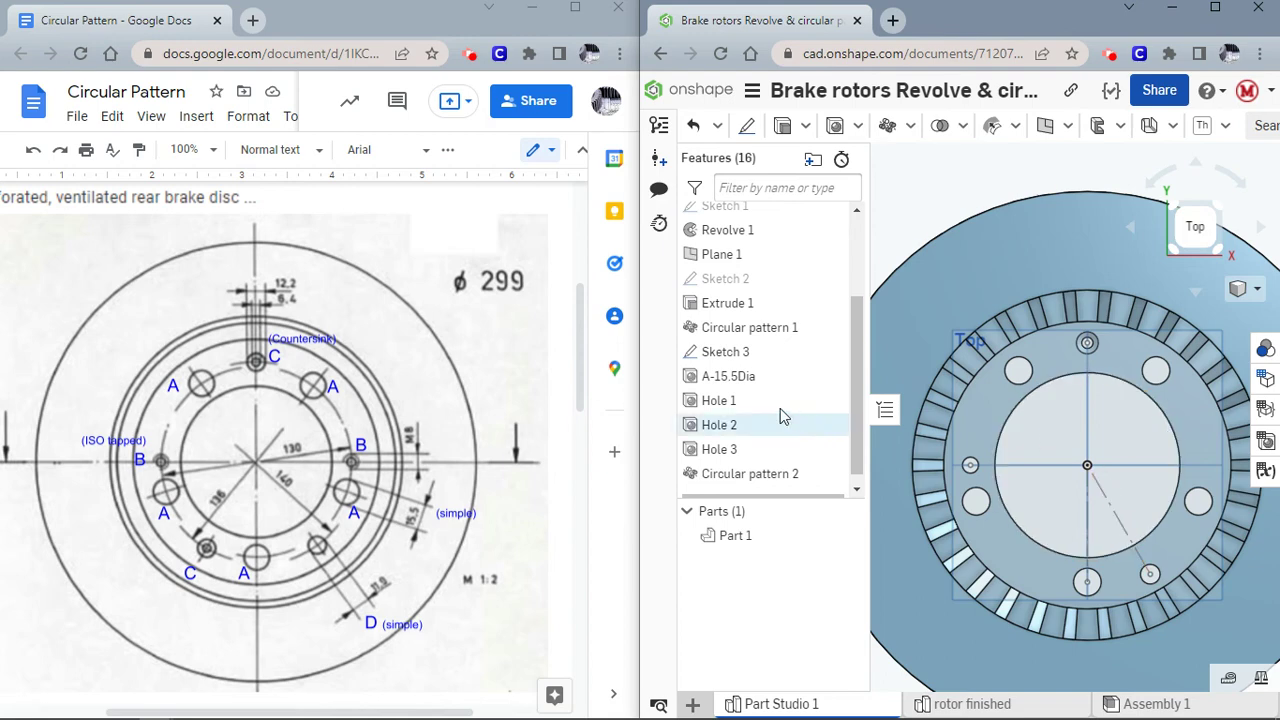
right_click(743, 399)
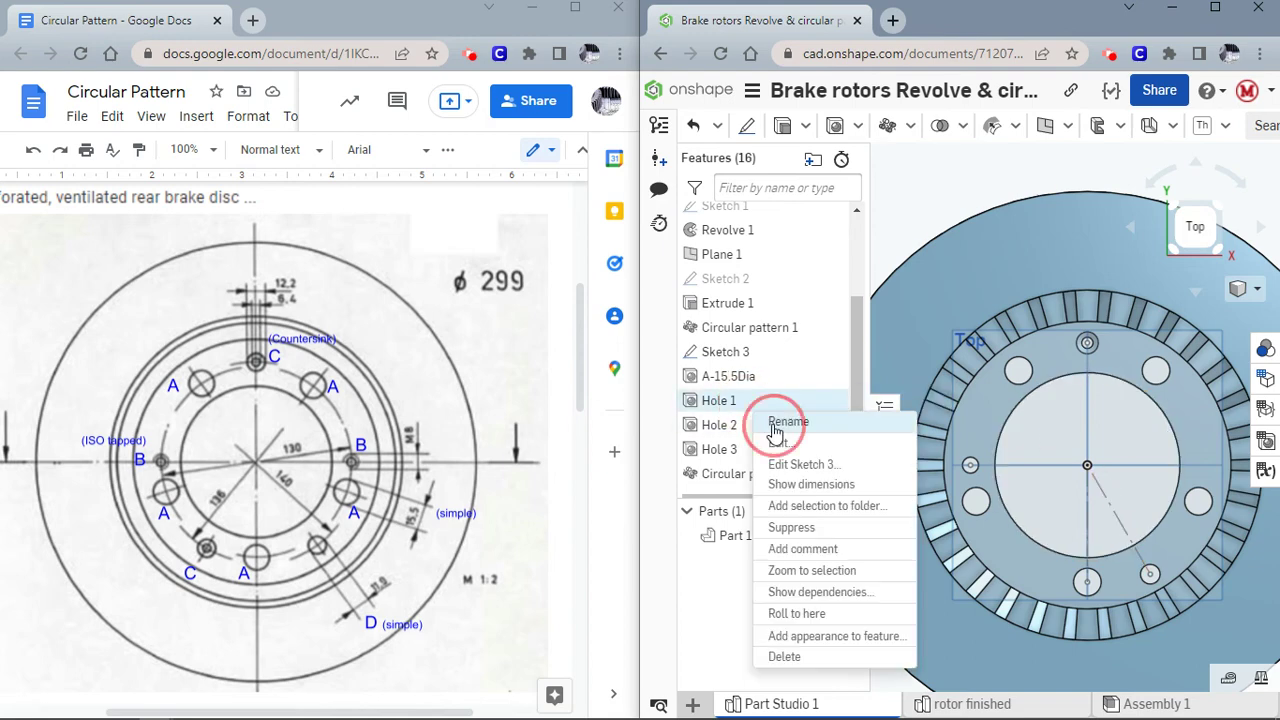
left_click(772, 430)
type("D")
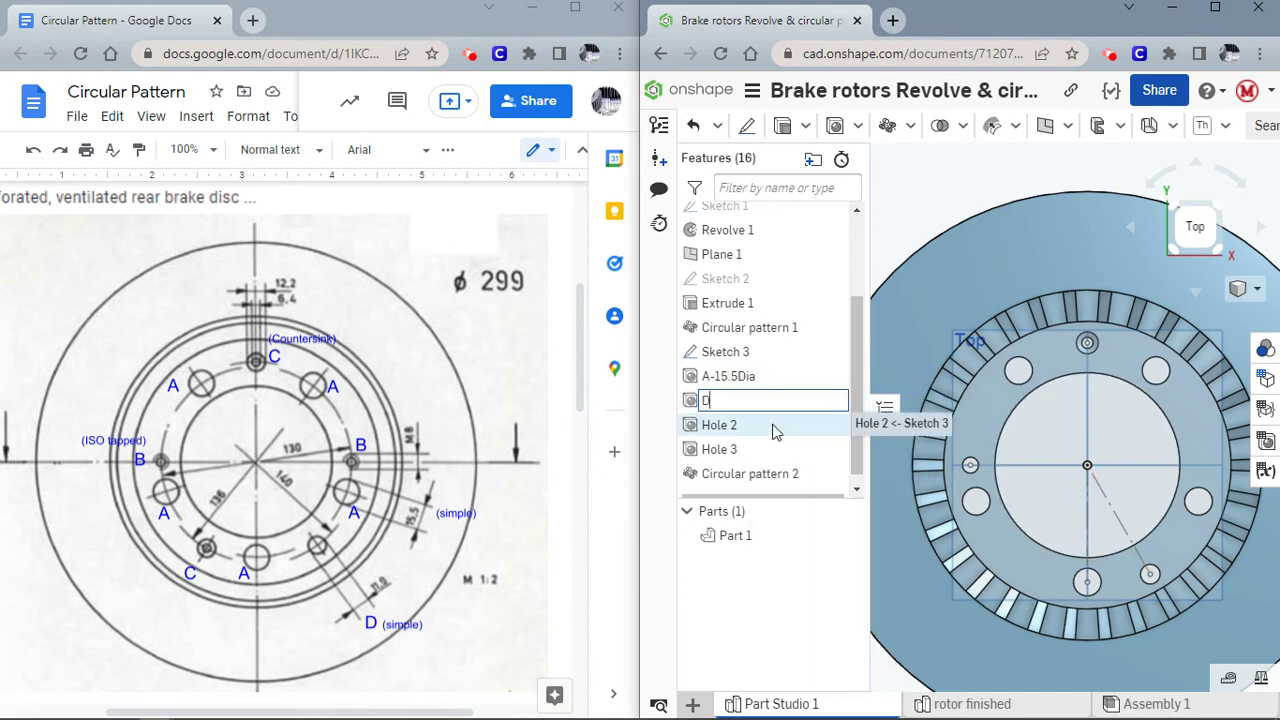
key("Return")
Rename Hole 2 to C.
left_click(760, 430)
right_click(760, 432)
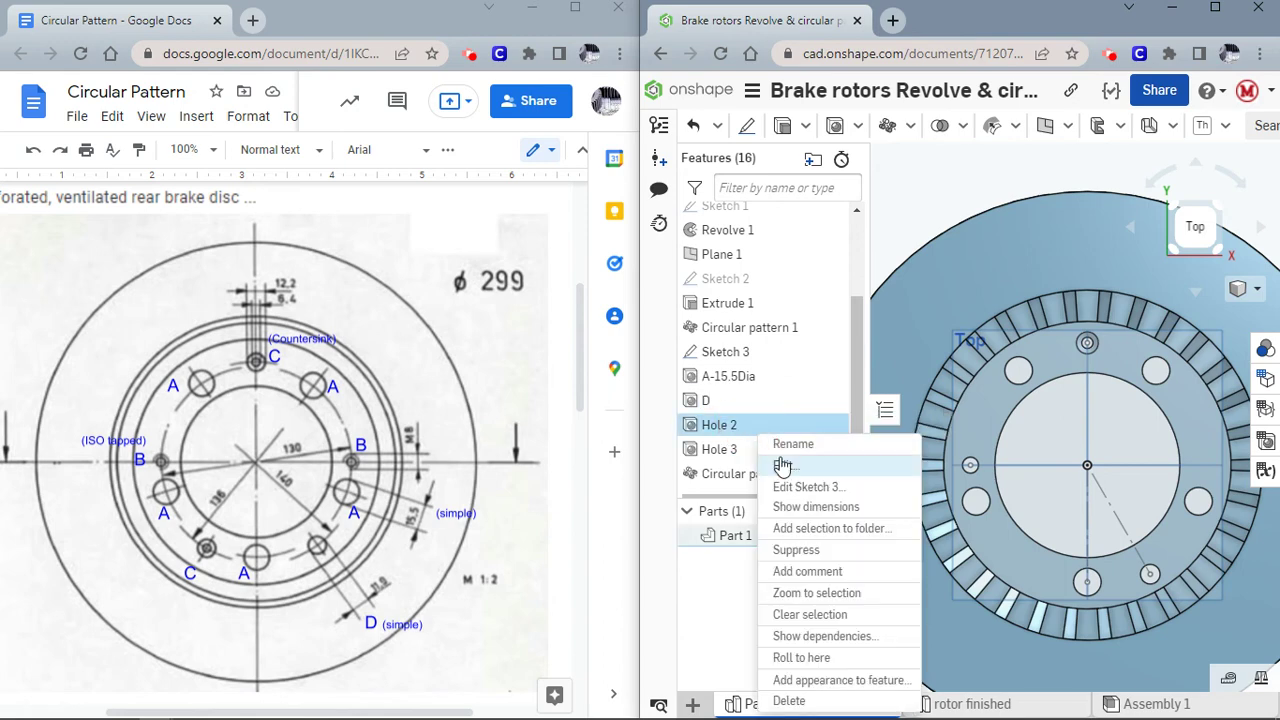
left_click(785, 446)
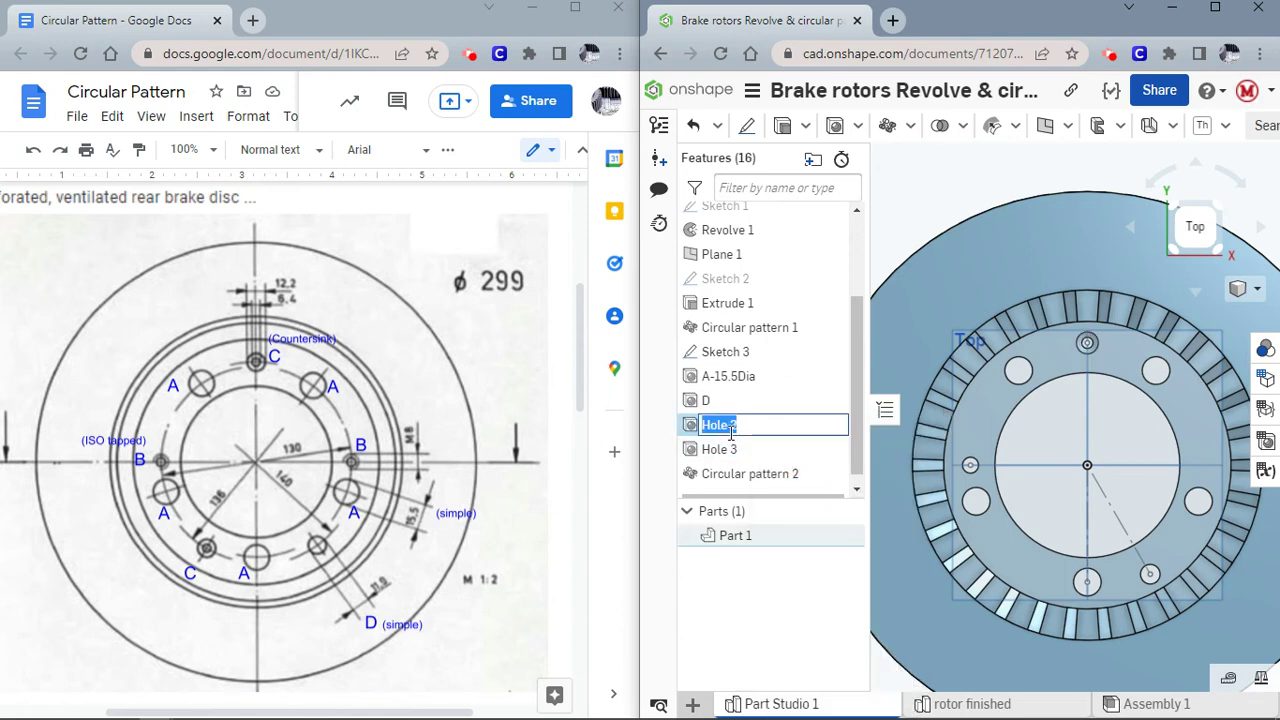
type("C")
key("Return")
Rename Hole 3 to B.
left_click(718, 449, "shift")
right_click(741, 450)
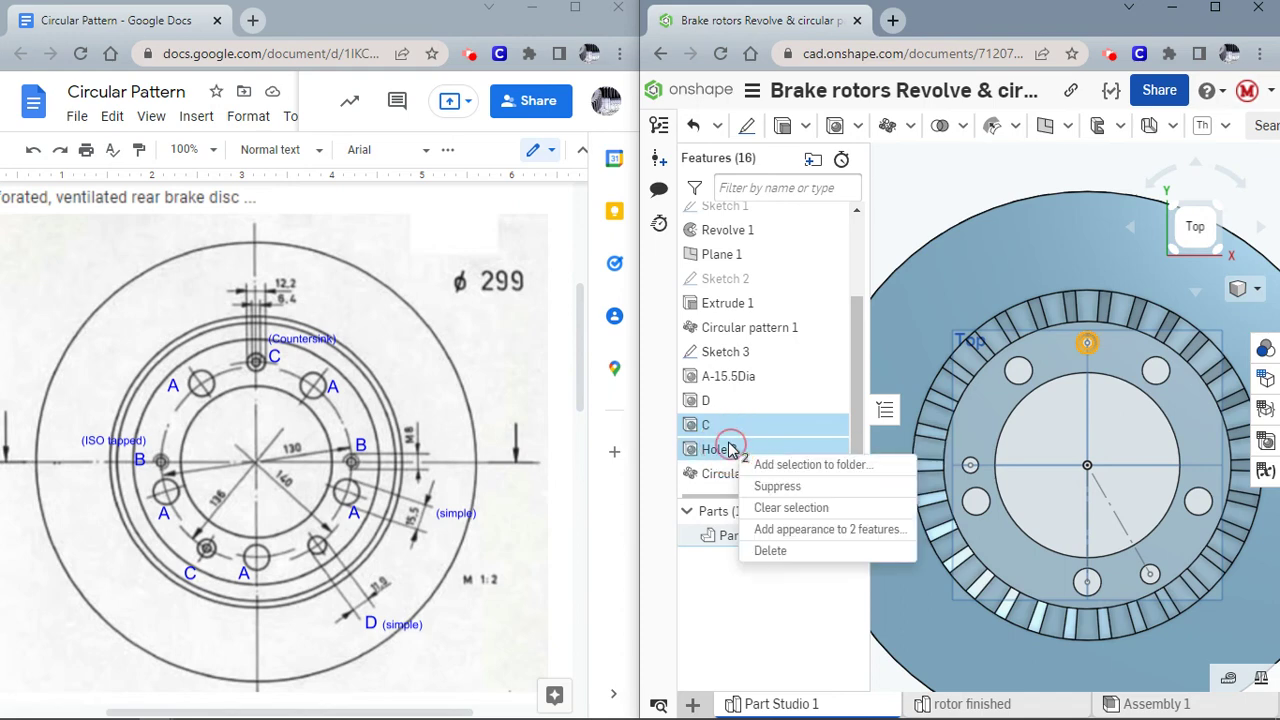
left_click(717, 449)
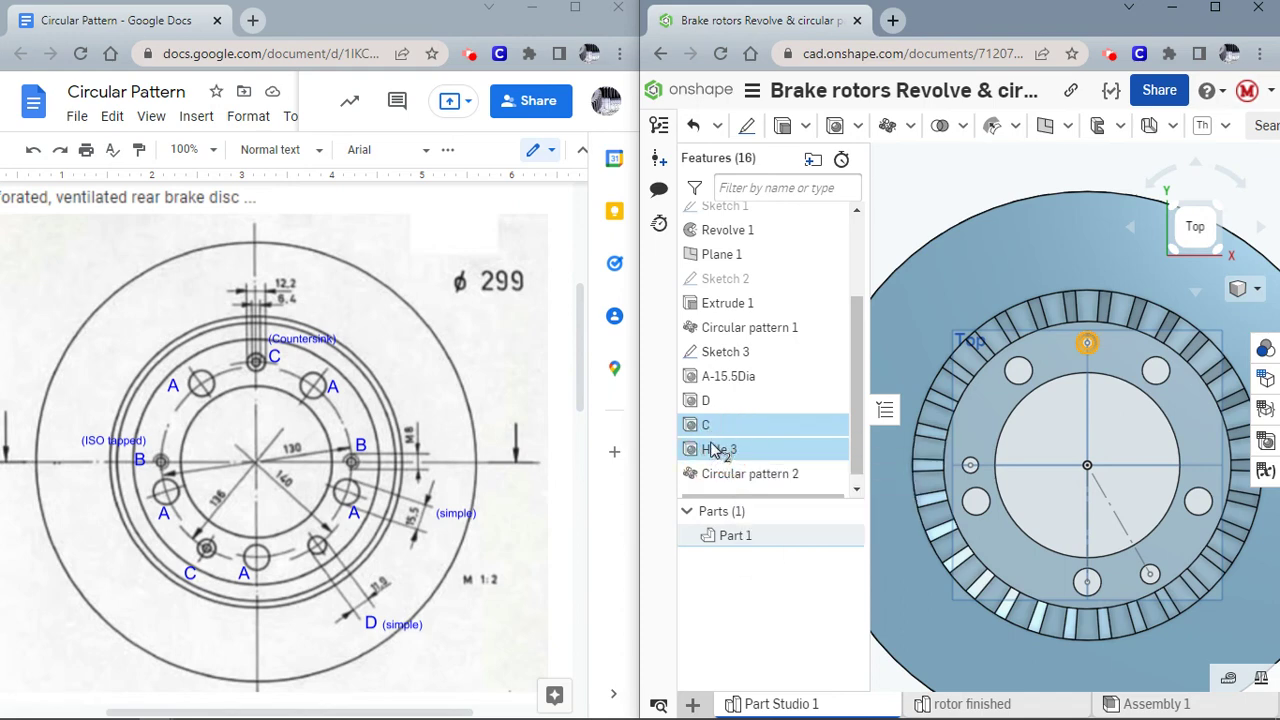
right_click(718, 449)
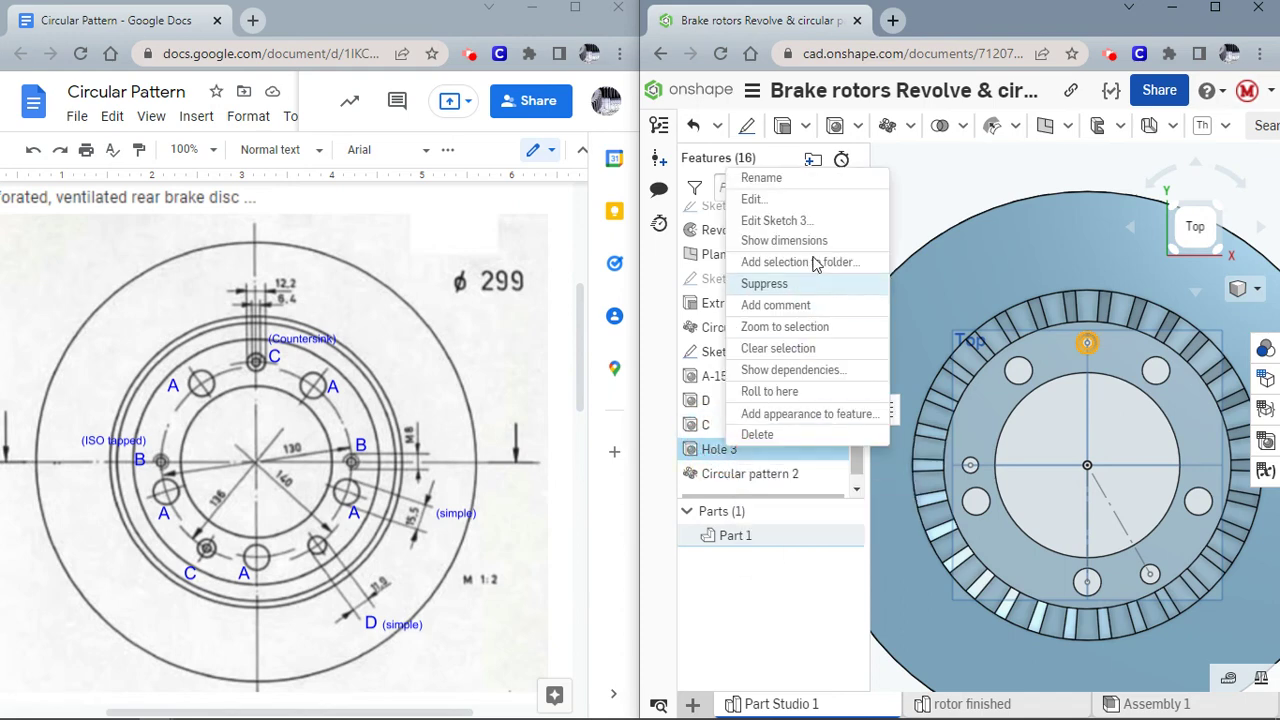
left_click(780, 176)
type("B")
key("Return")
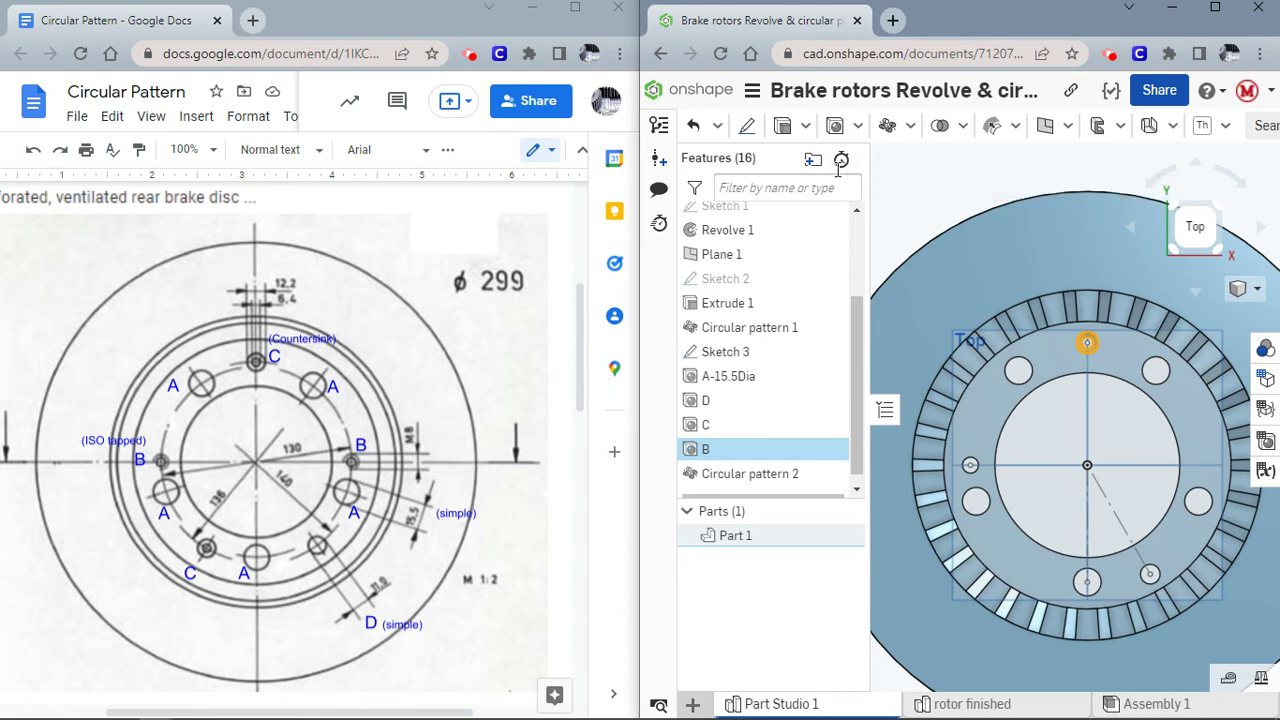
Create Circular pattern 3 repeating hole B twice about the rotor's inner bore edge.
left_click(887, 125)
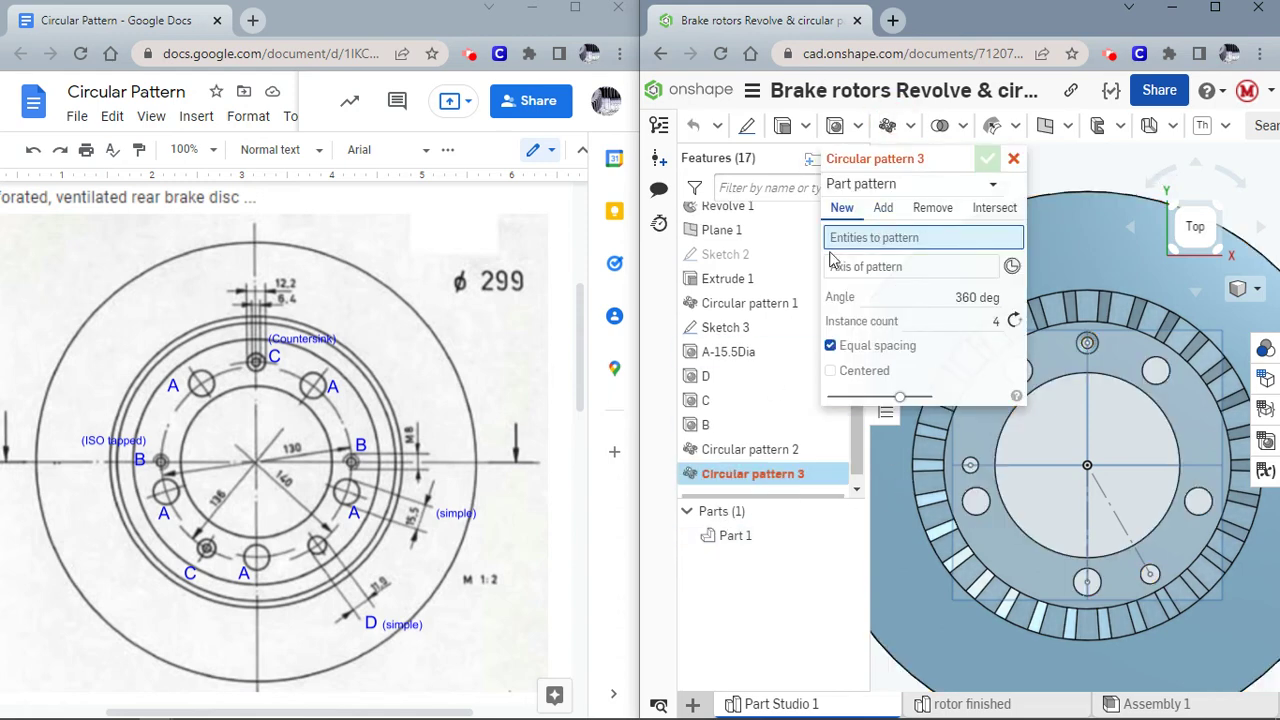
left_click(858, 188)
left_click(858, 240)
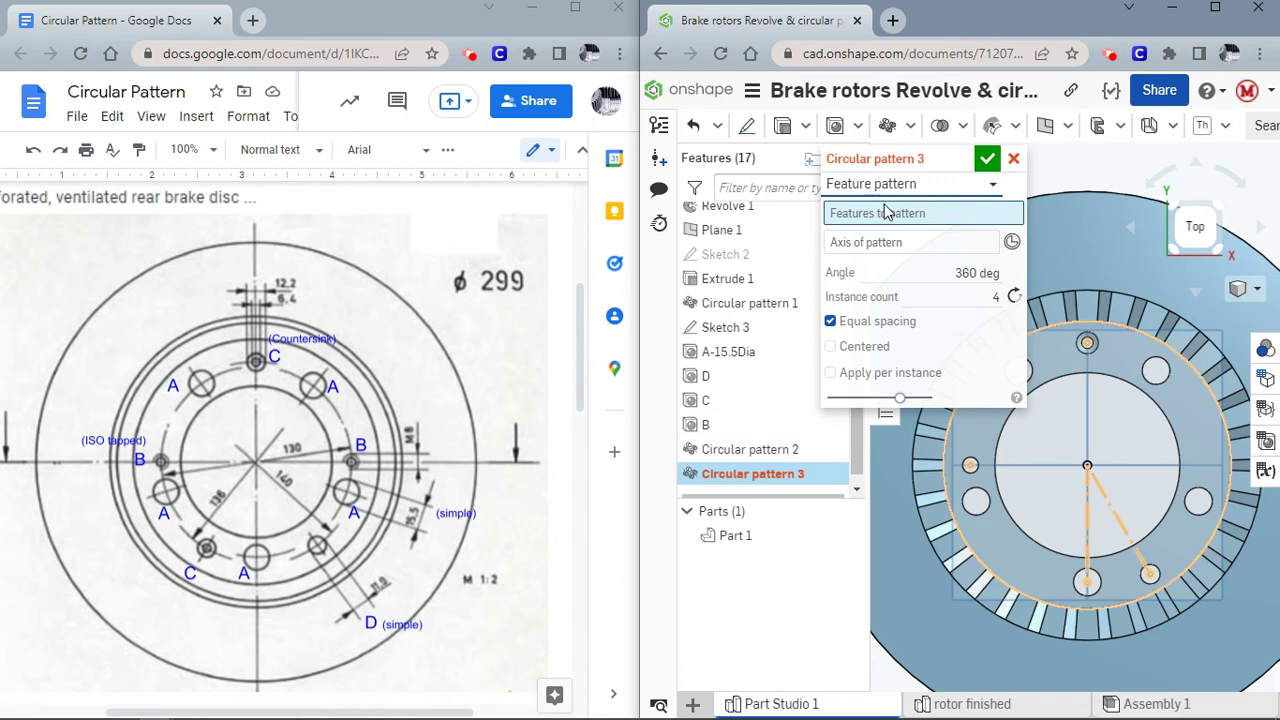
left_click(704, 426)
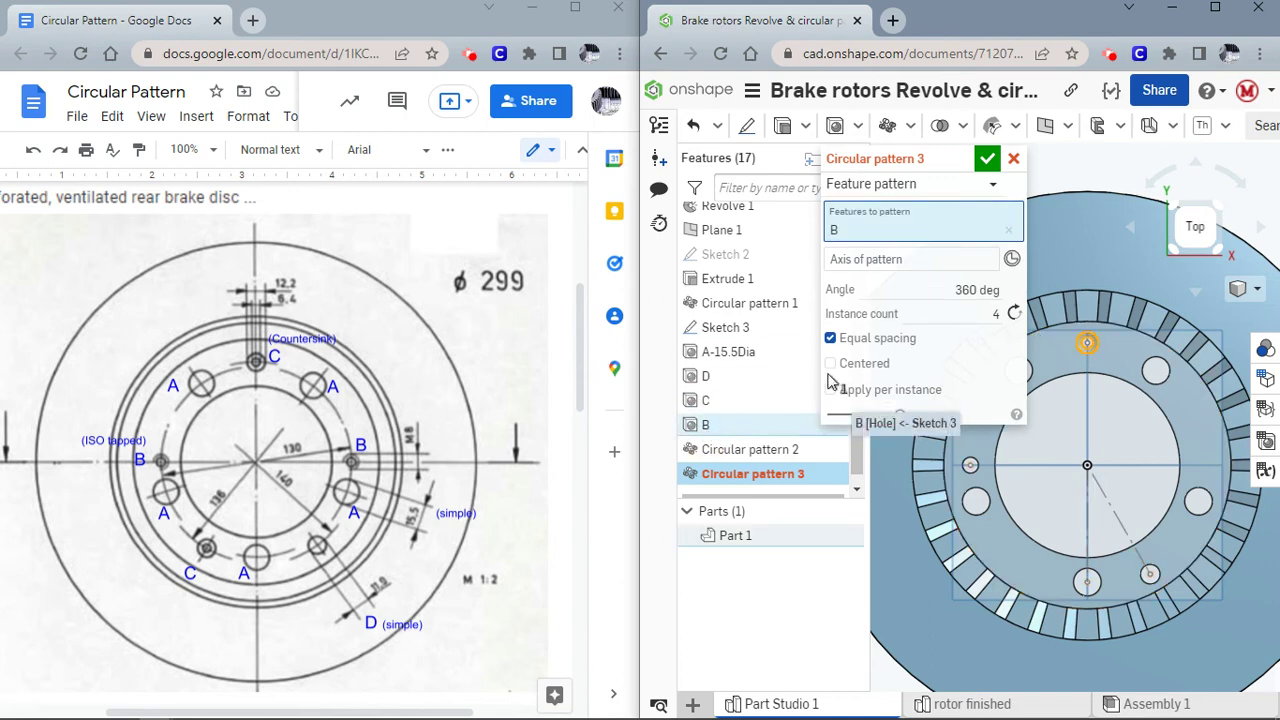
left_click(995, 460)
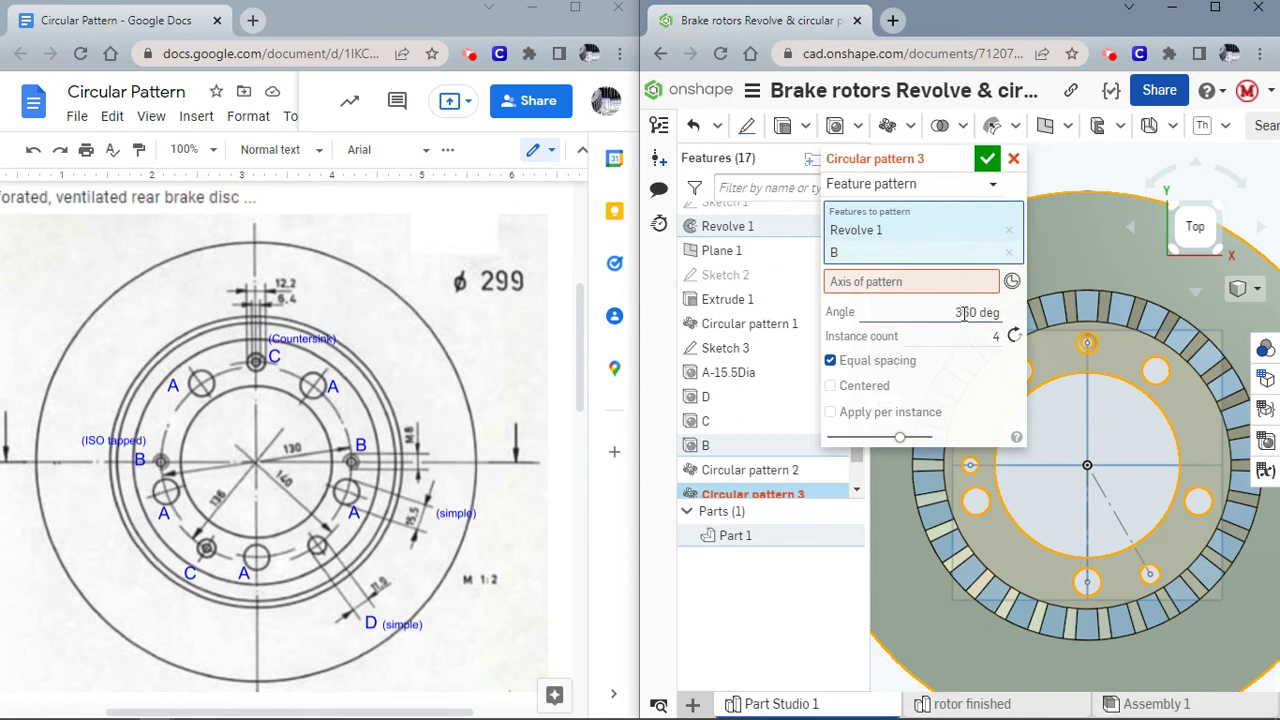
left_click(1008, 230)
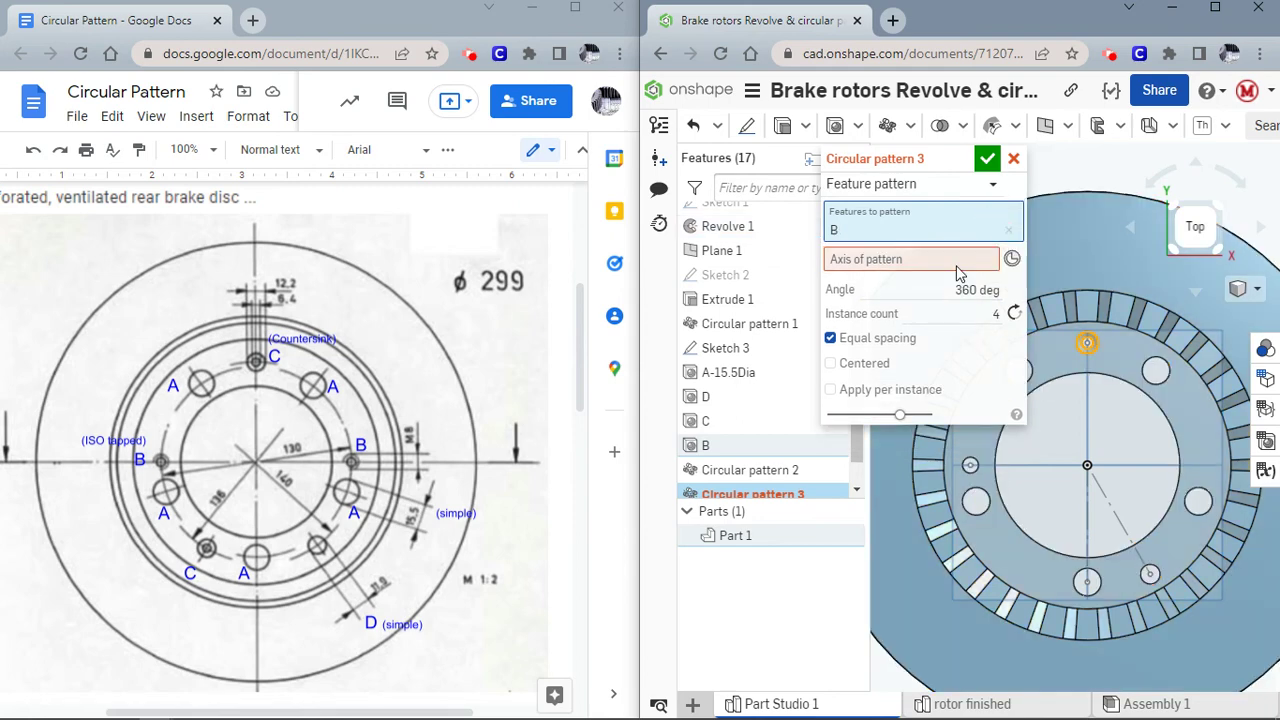
left_click(935, 262)
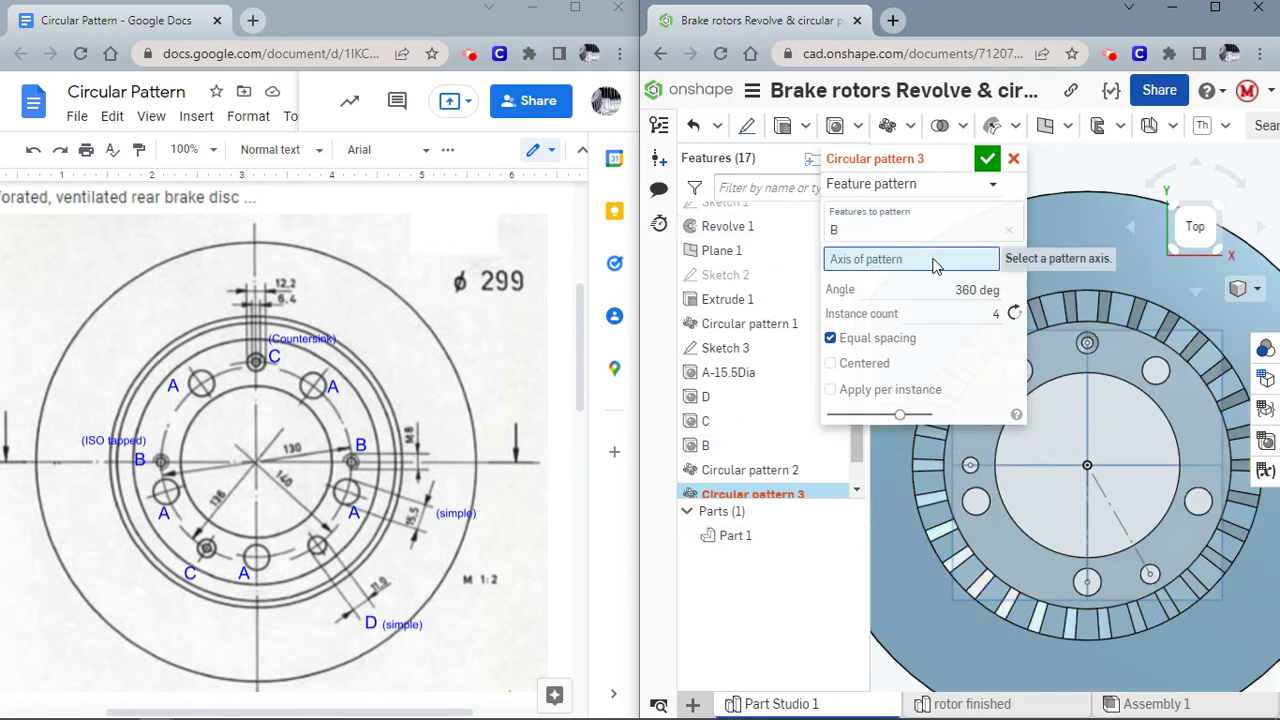
left_click(998, 450)
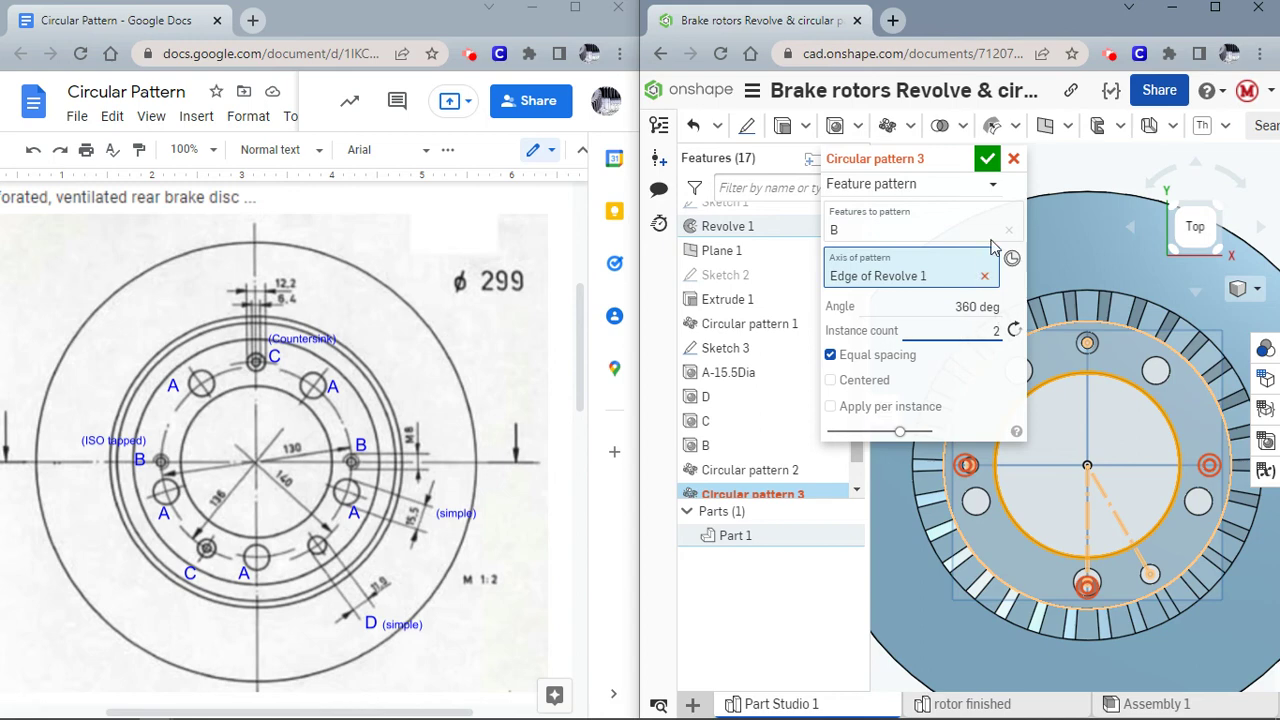
left_click(987, 160)
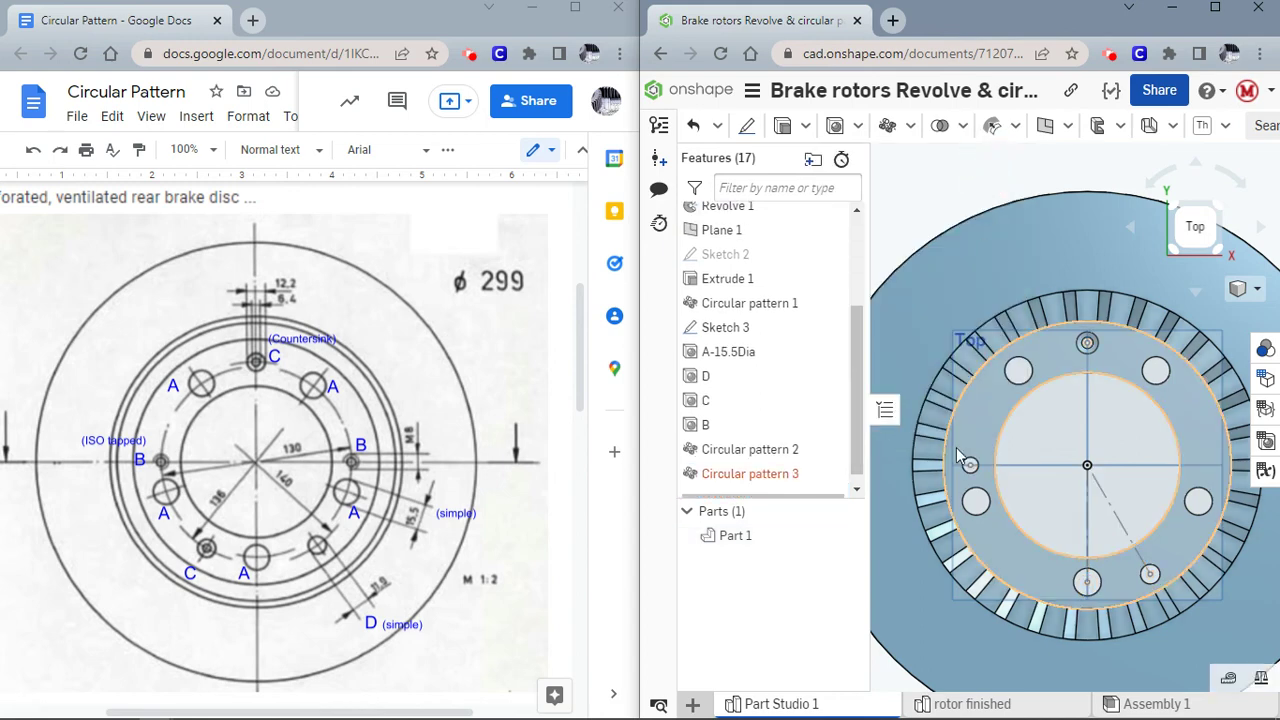
Reopen Circular pattern 3 and remove B from its features to pattern.
double_click(765, 478)
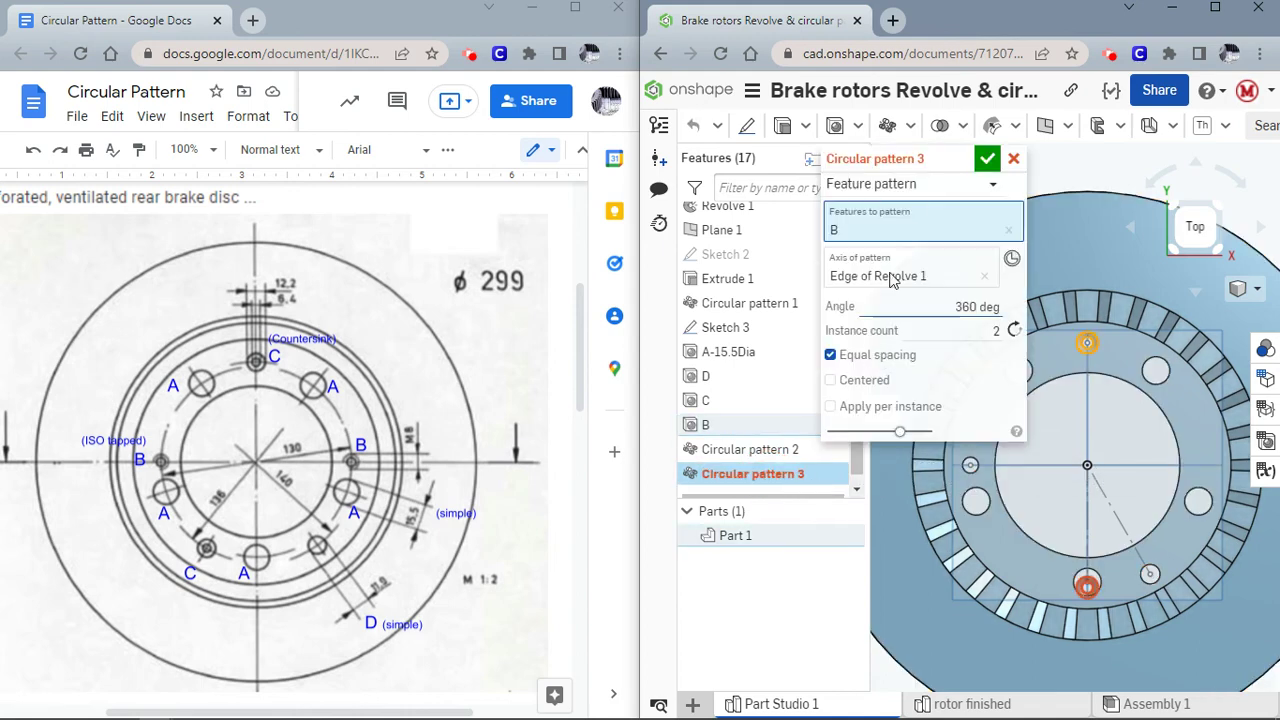
left_click_drag(917, 161, 773, 161)
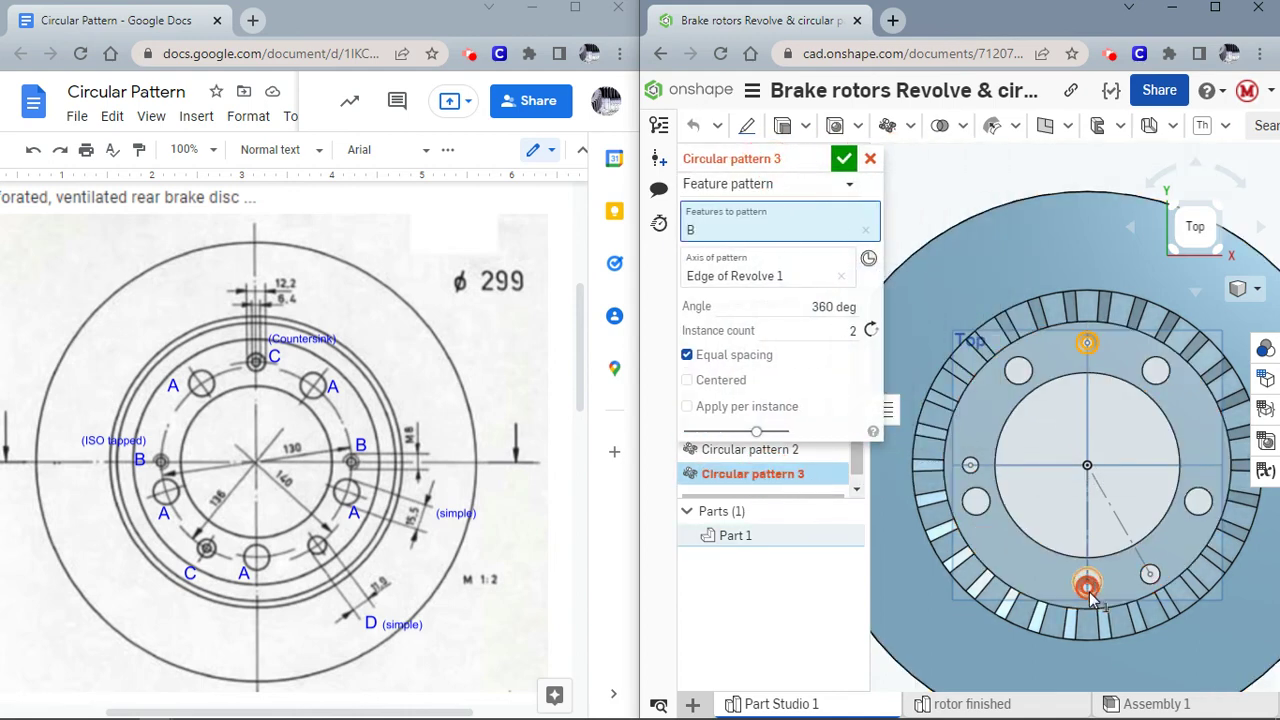
left_click(865, 230)
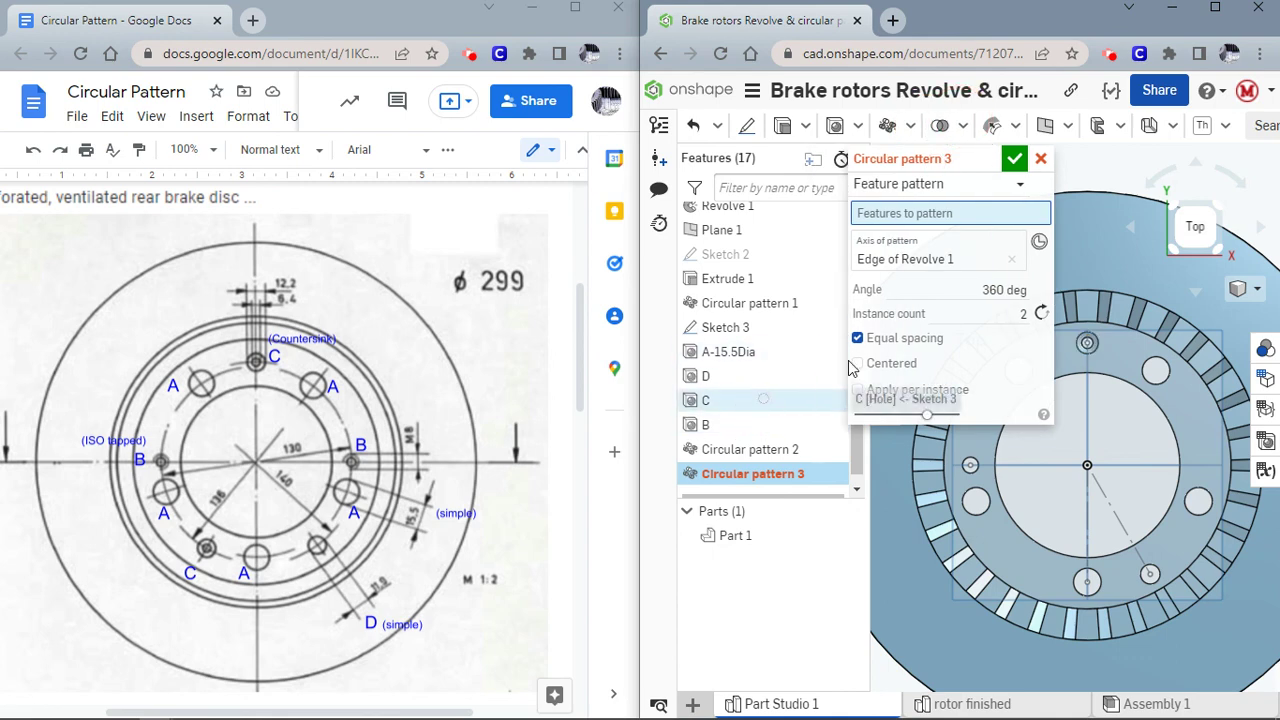
Make Circular pattern 3 pattern hole C, then rename hole C to Btapped.
left_click(763, 400)
left_click(1014, 158)
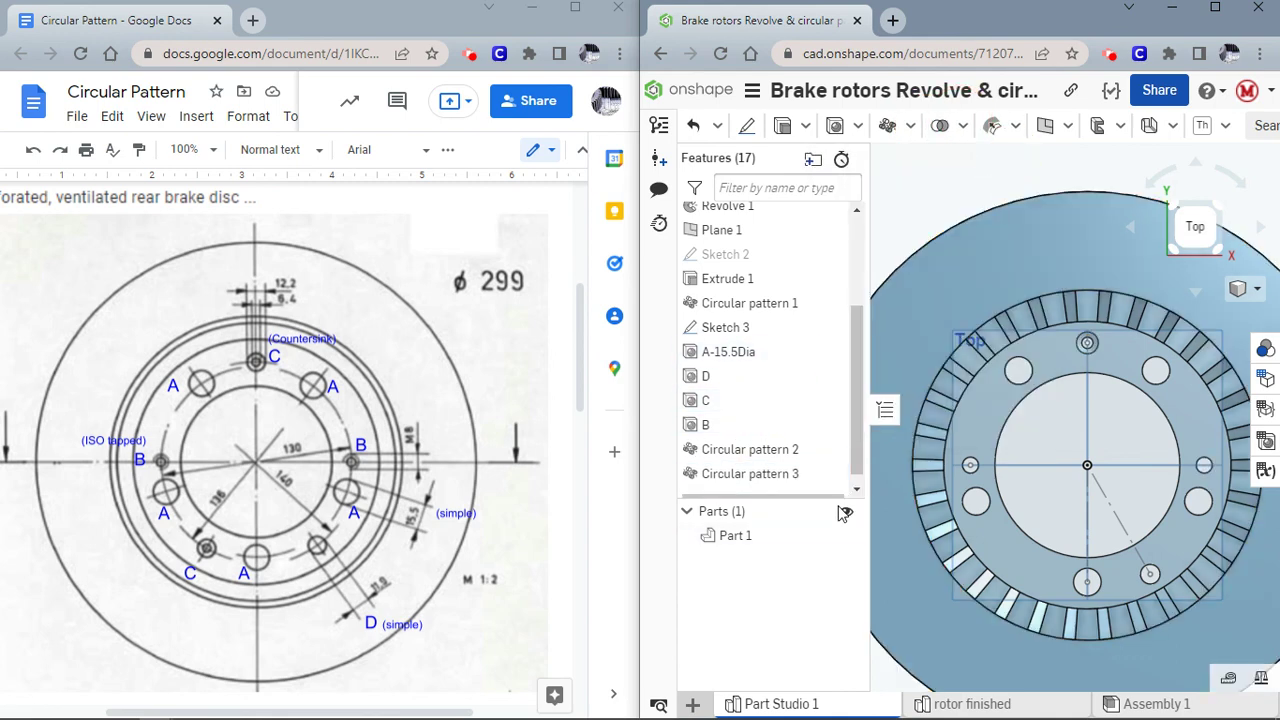
double_click(703, 401)
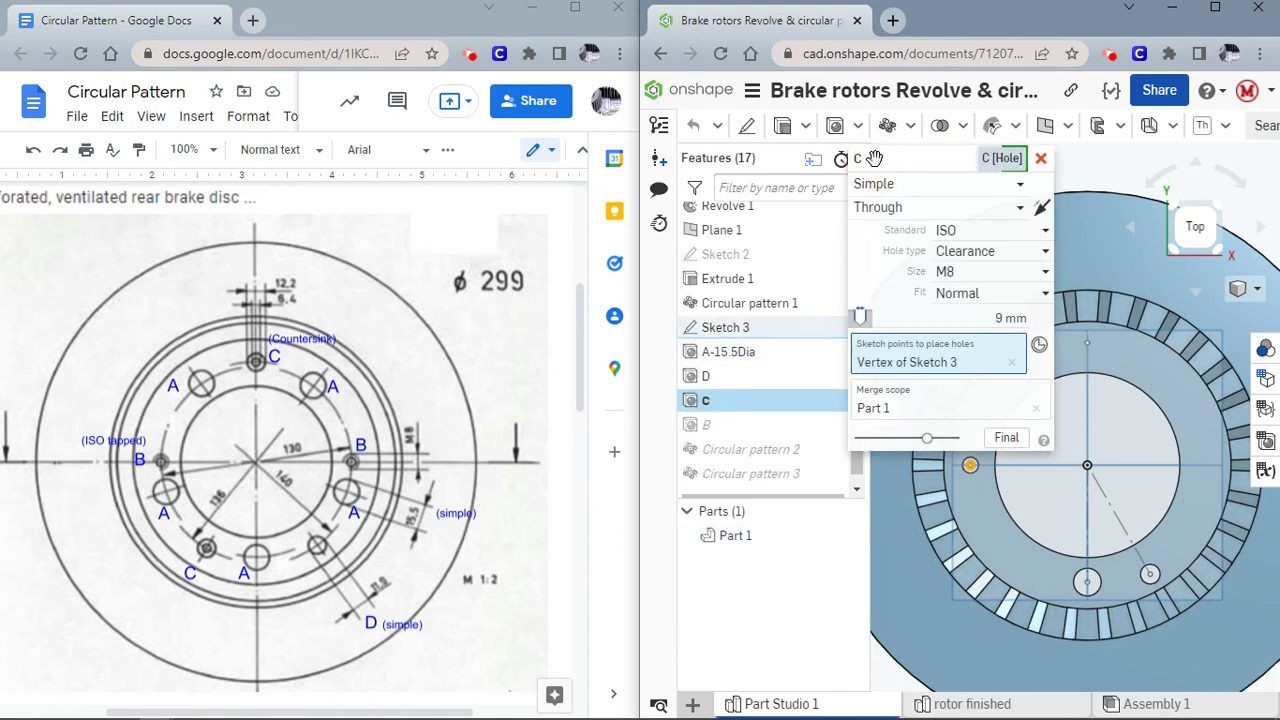
left_click(987, 162)
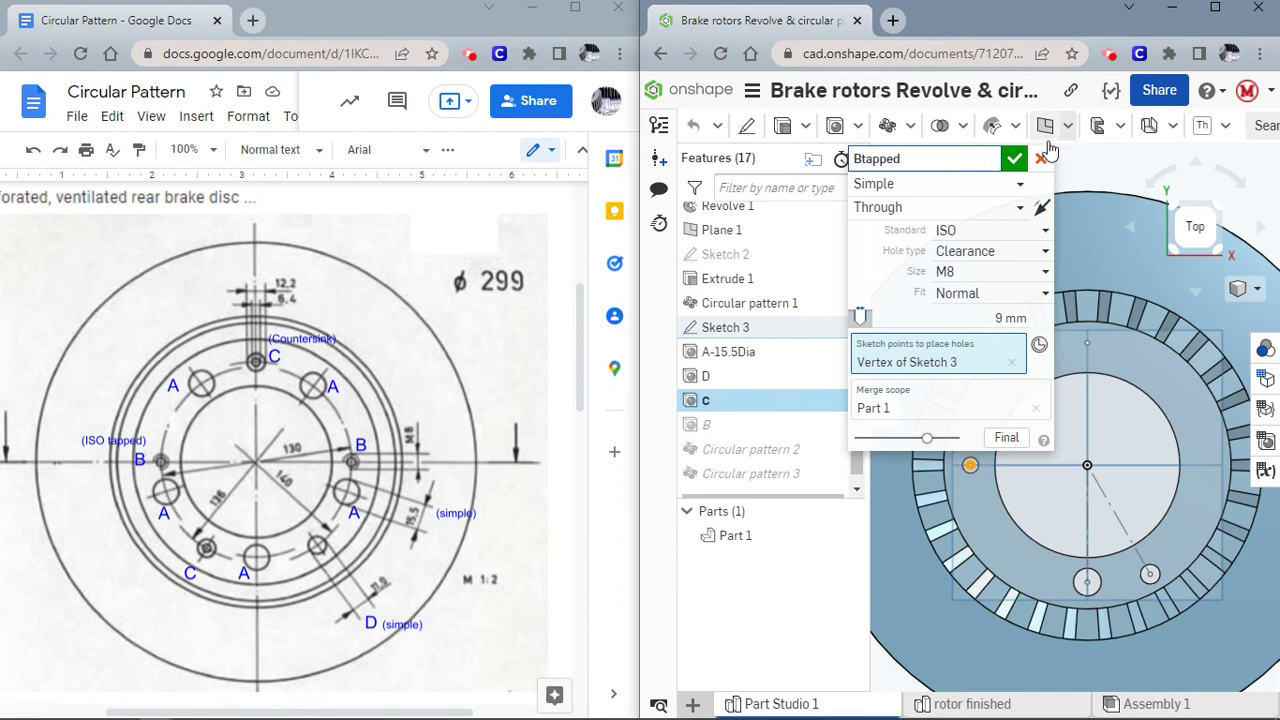
left_click(1014, 158)
Rename feature B to C.
right_click(730, 424)
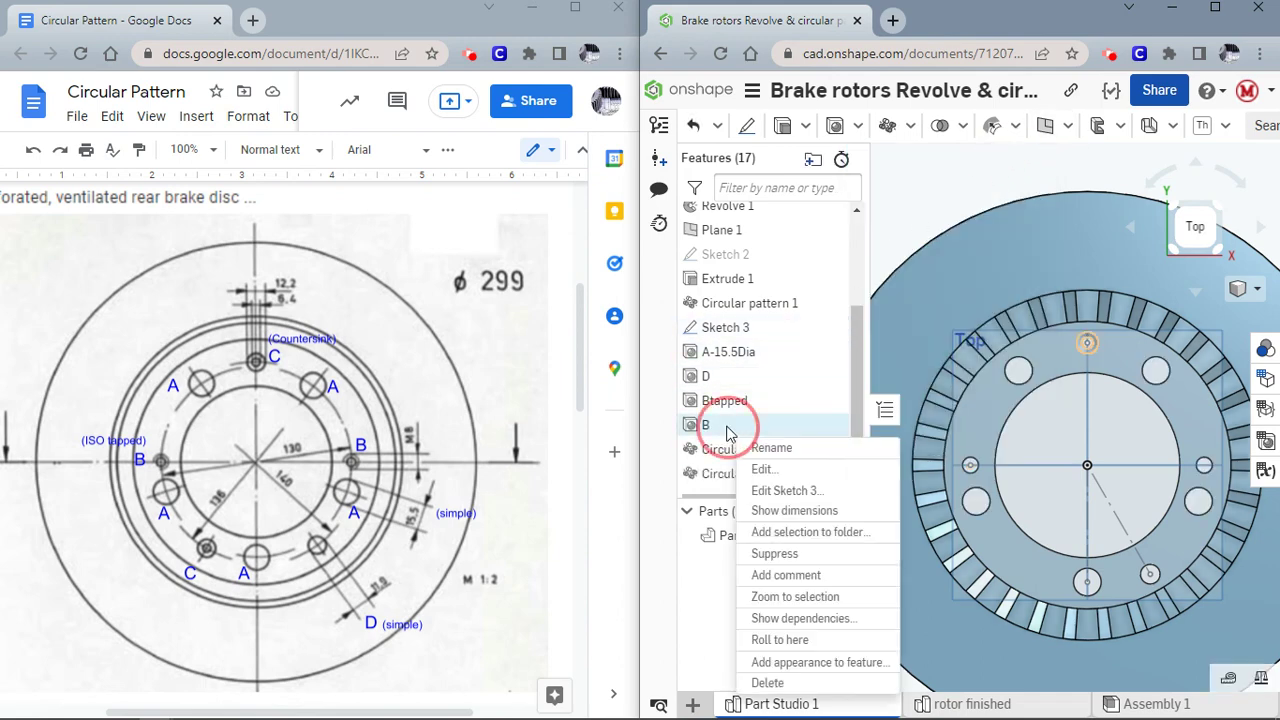
left_click(788, 459)
type("C")
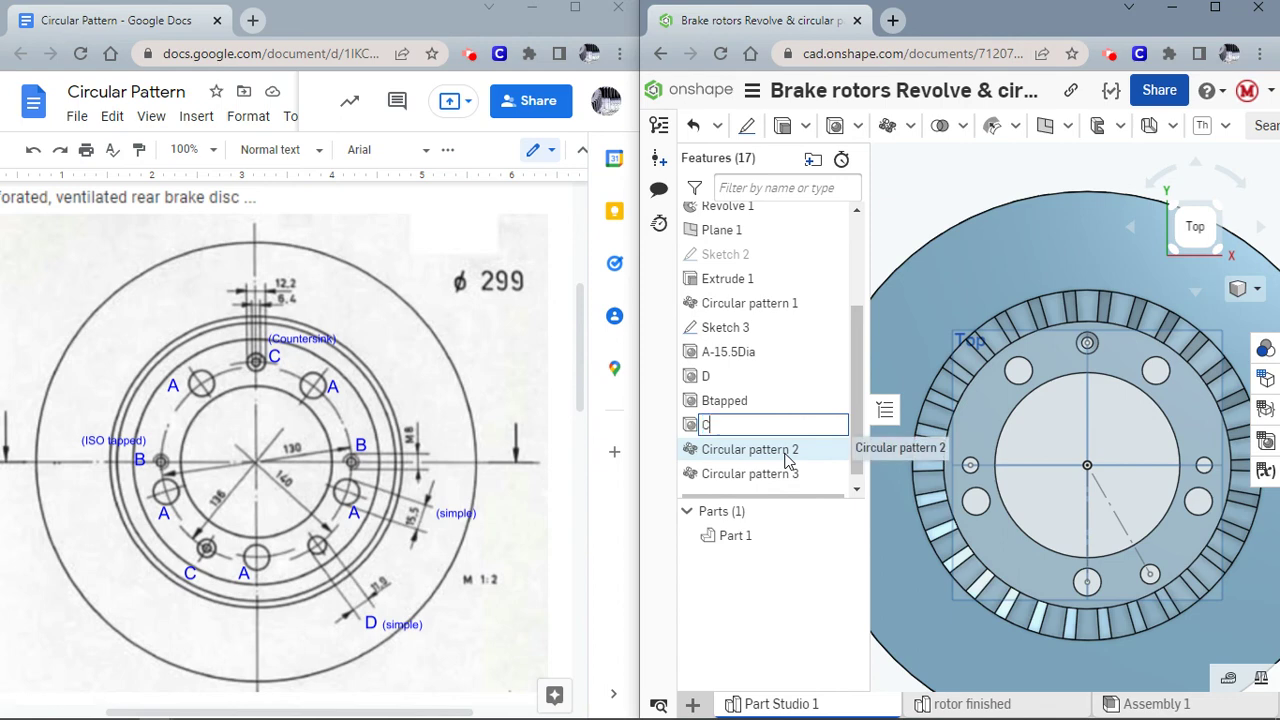
key("Return")
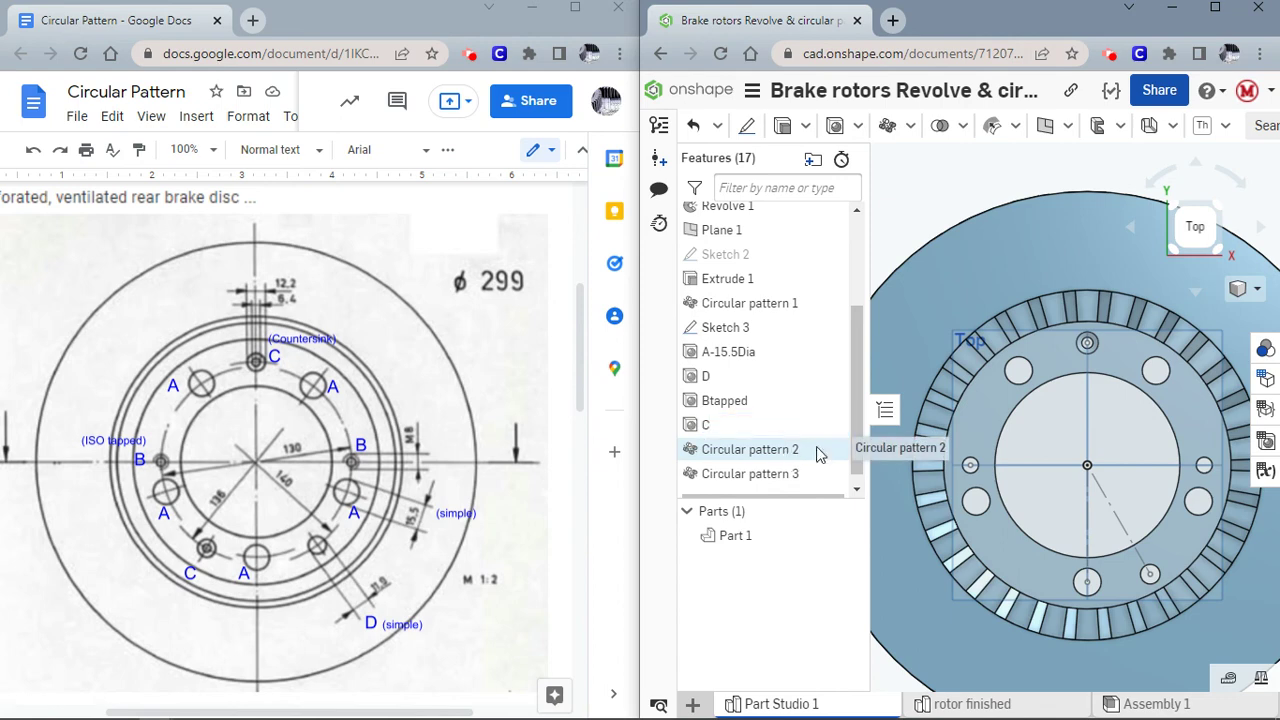
Set up a feature circular pattern of hole C: 2 instances over 150° about the bore edge.
left_click(887, 125)
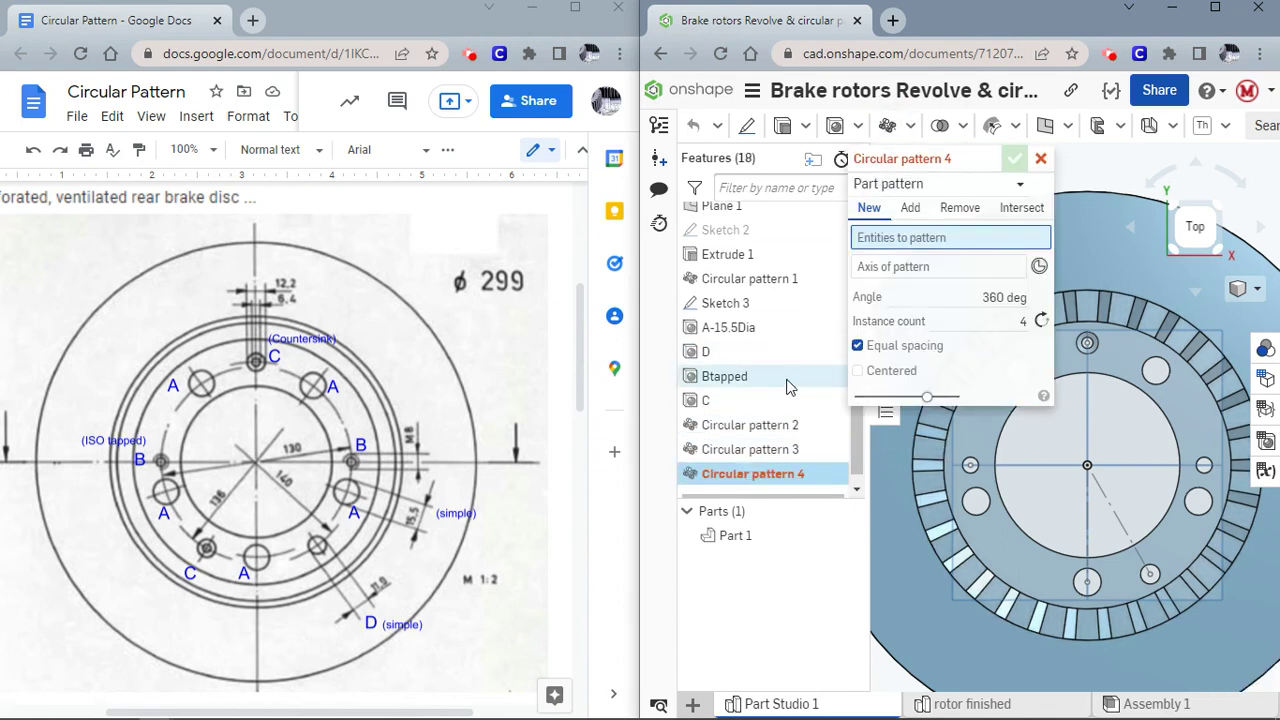
left_click(900, 184)
left_click(894, 237)
left_click(712, 402)
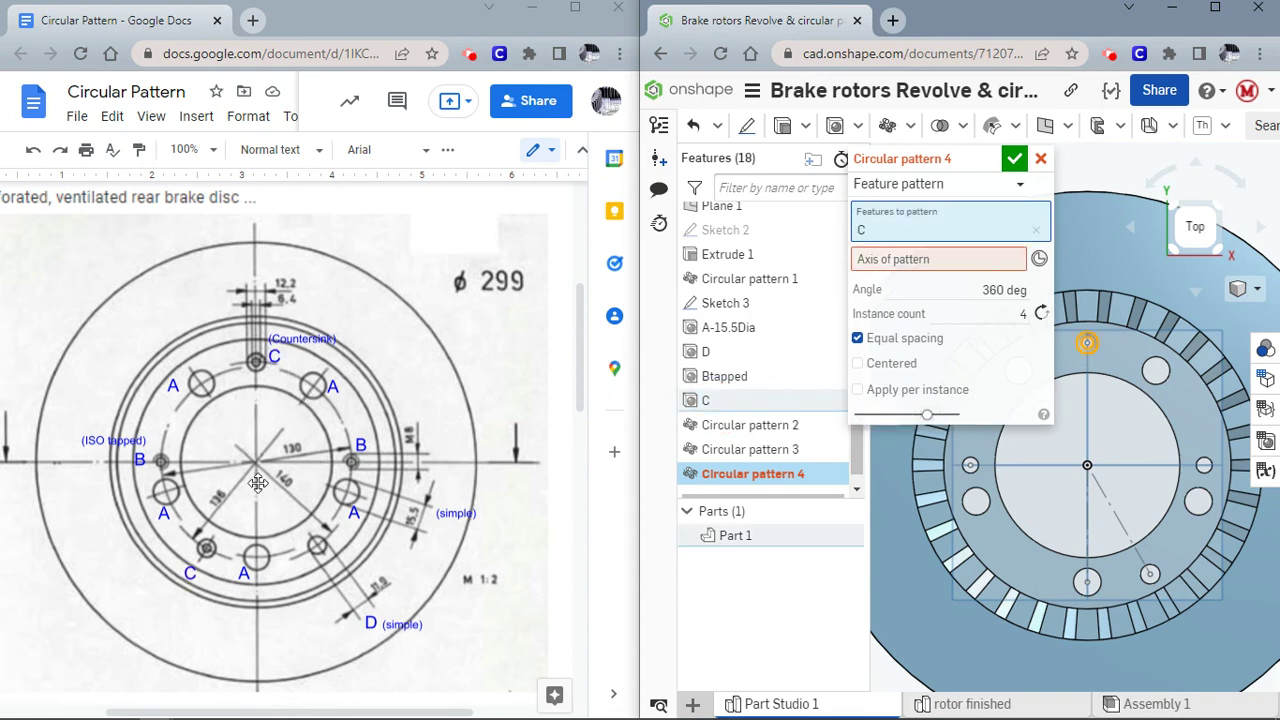
left_click(912, 262)
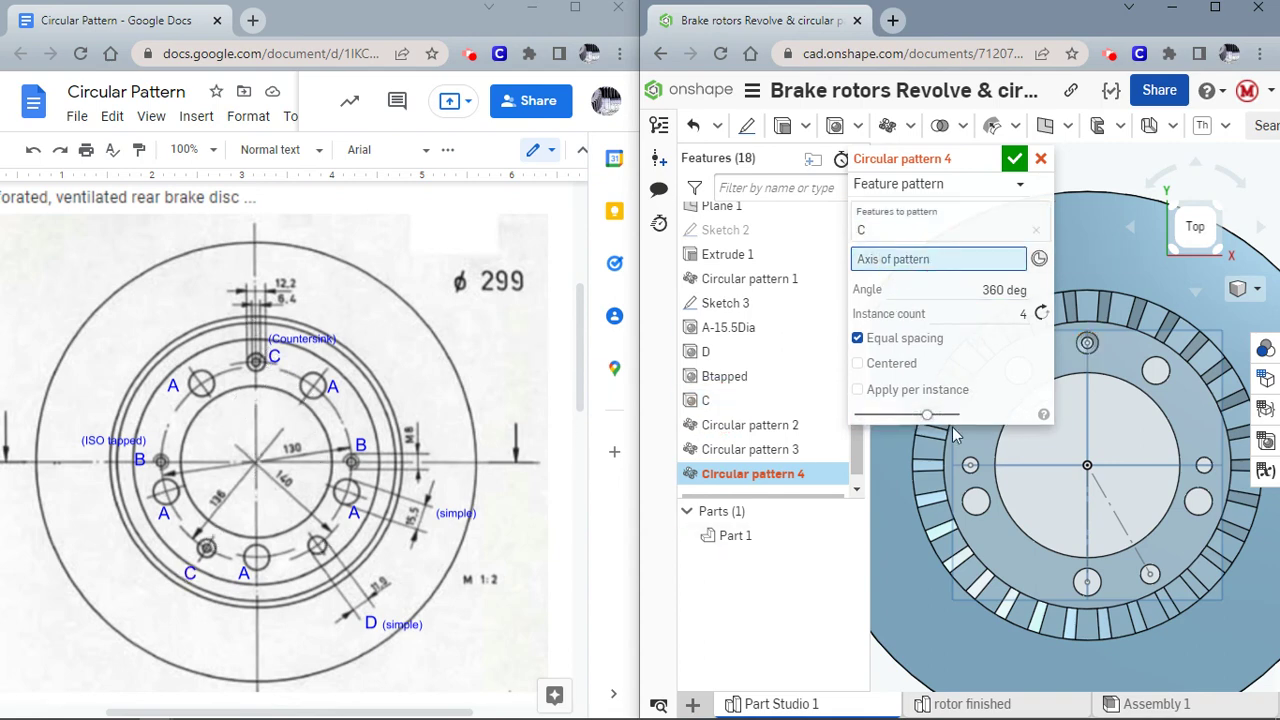
left_click(996, 463)
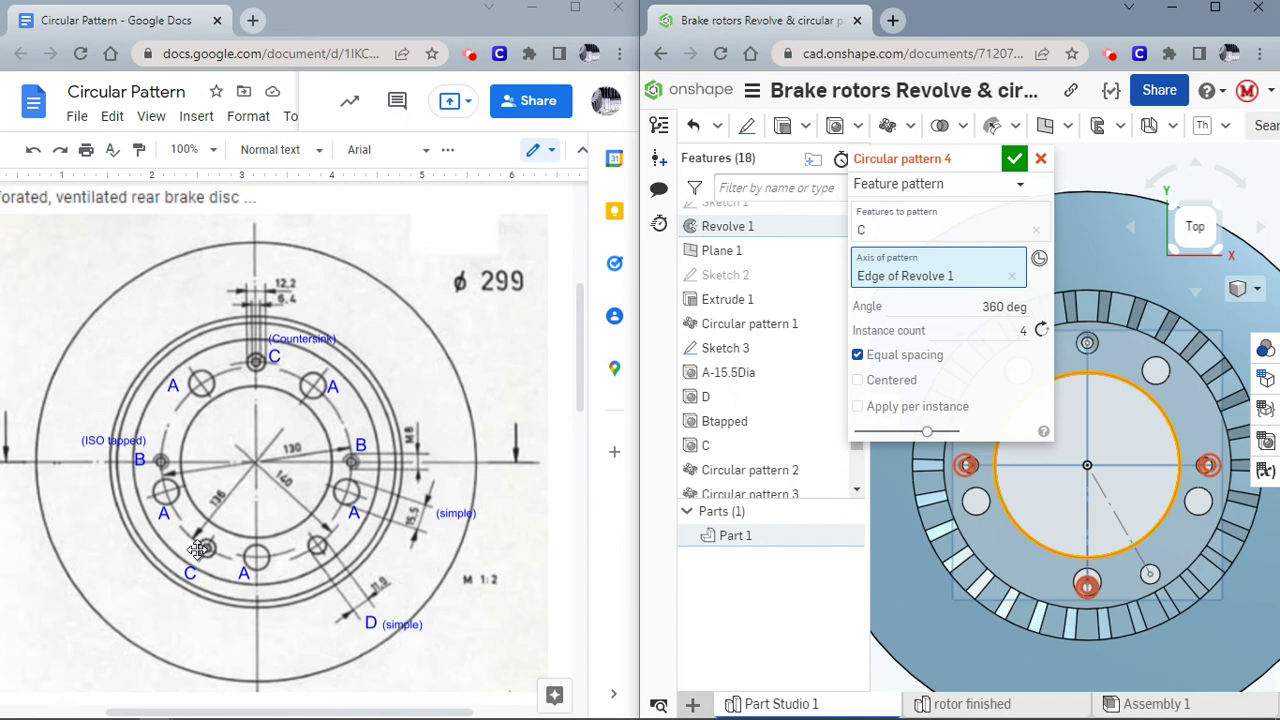
left_click(999, 306)
type("150")
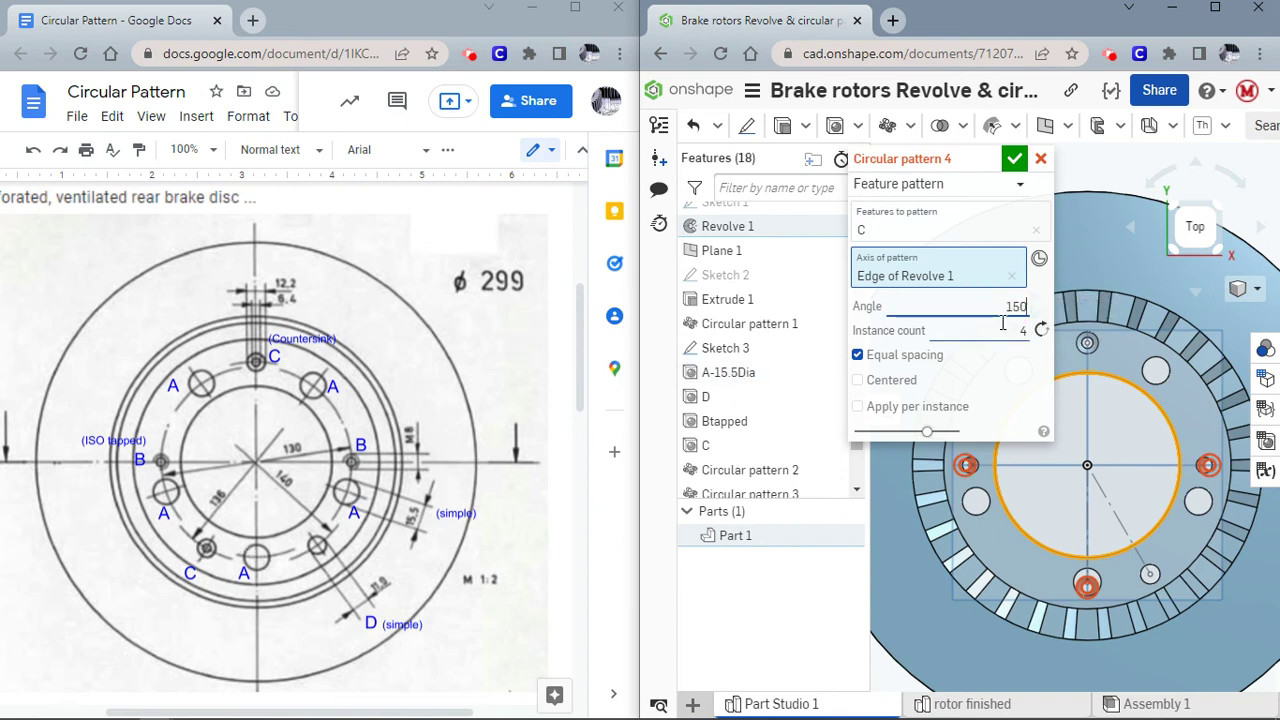
left_click(1003, 330)
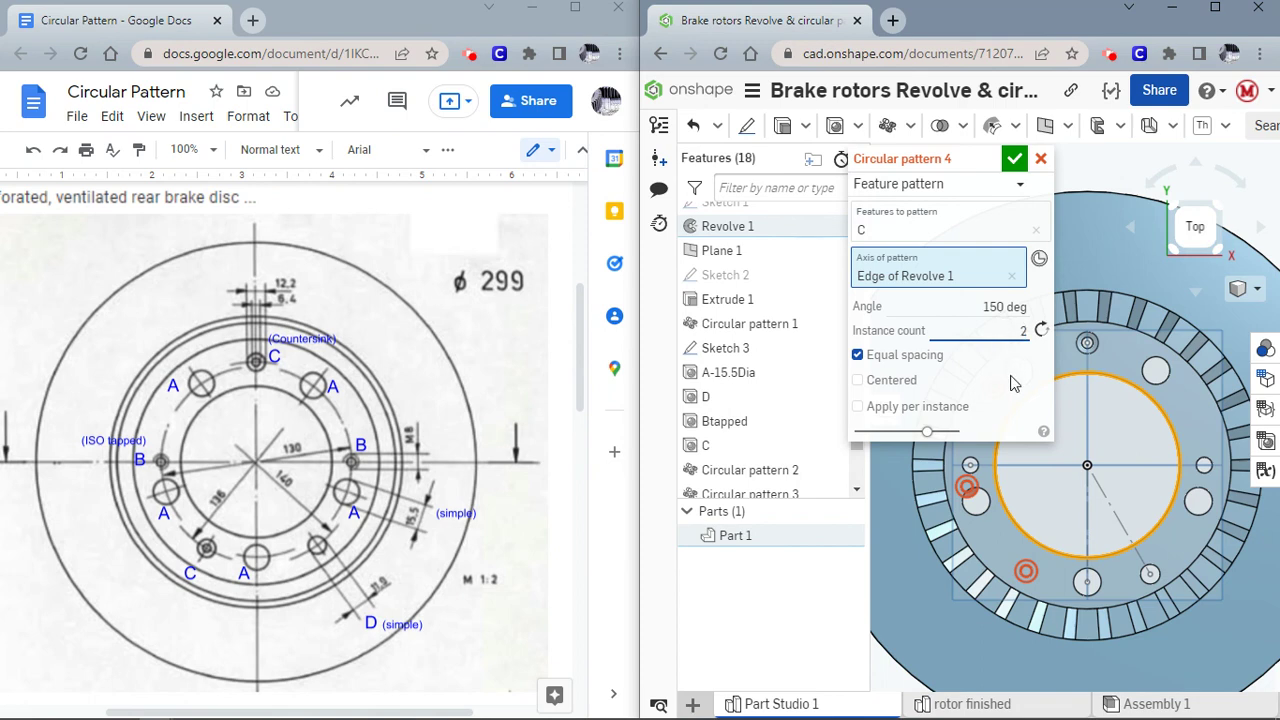
key("Return")
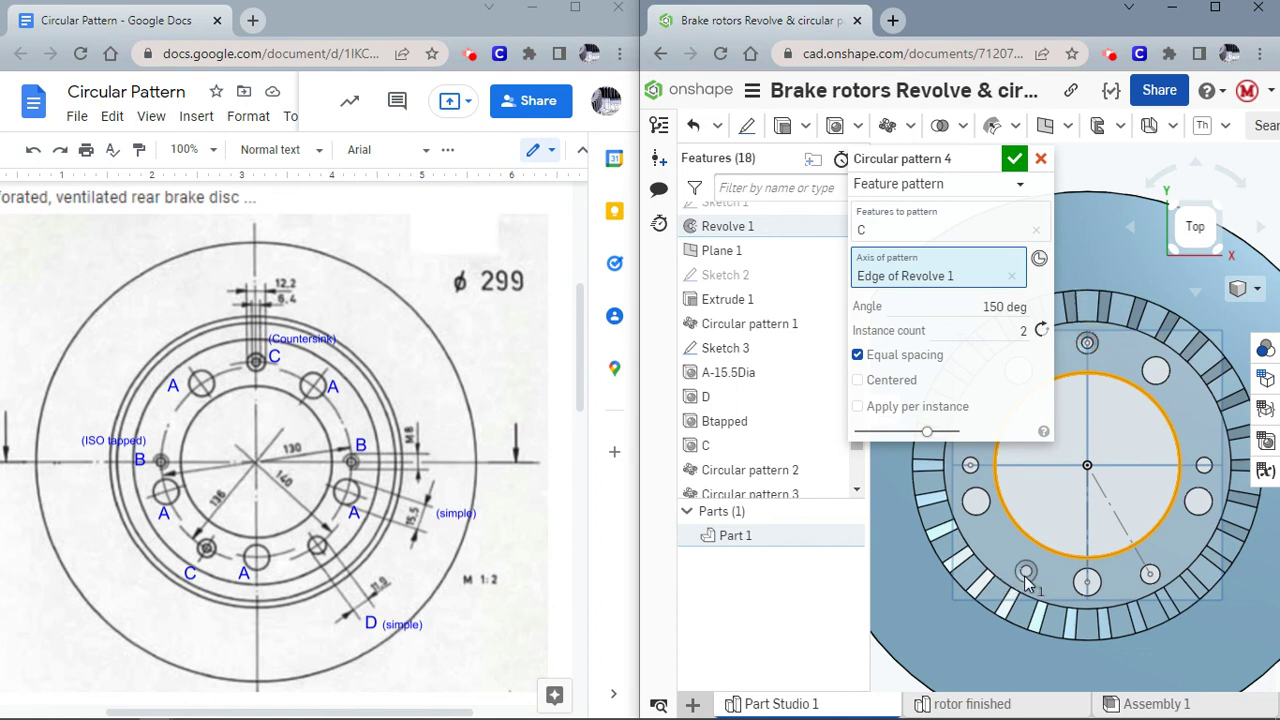
Commit Circular pattern 4 and orbit the rotor into an oblique 3D view.
left_click(1014, 158)
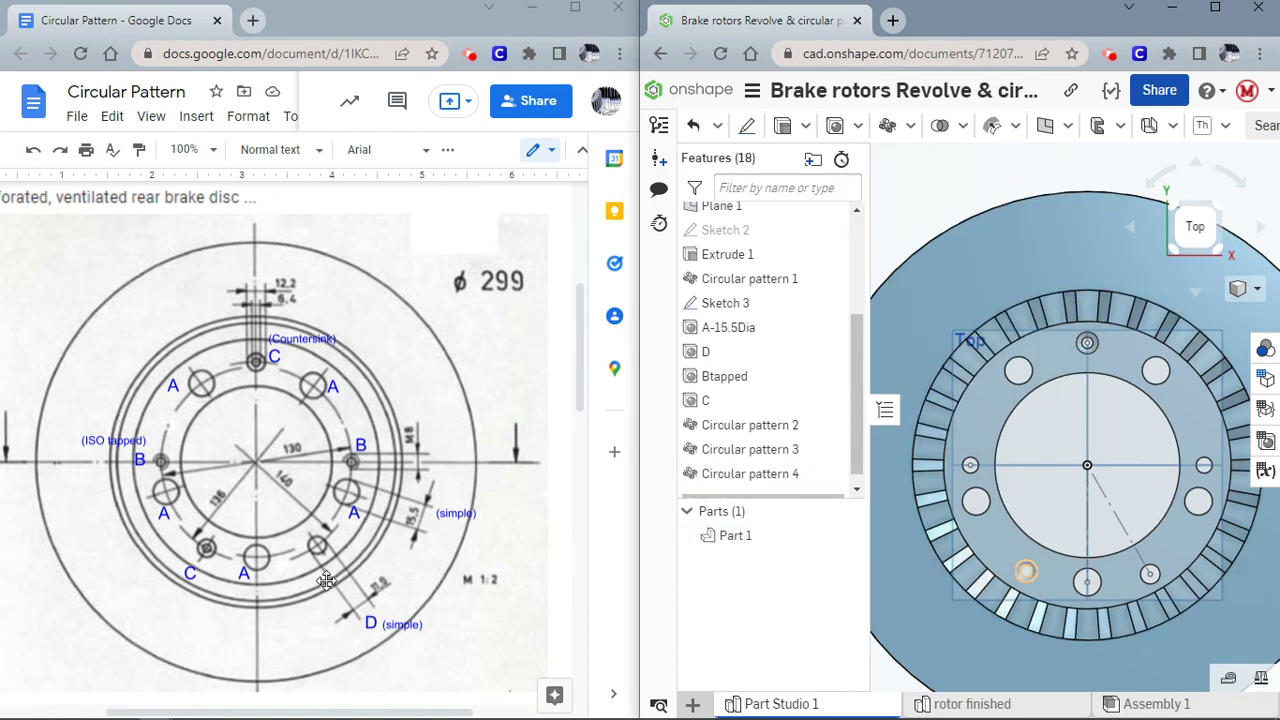
scroll(930, 185, "down", 3)
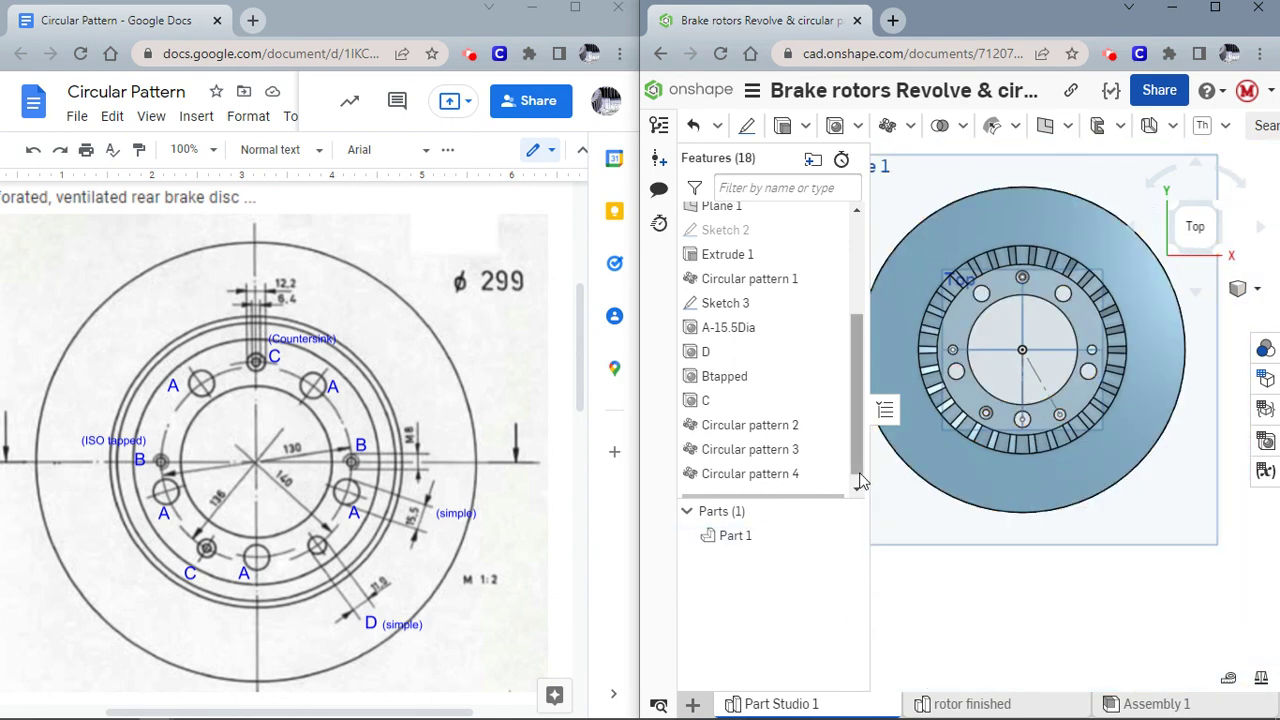
left_click_drag(860, 478, 872, 372)
scroll(1006, 360, "down", 1)
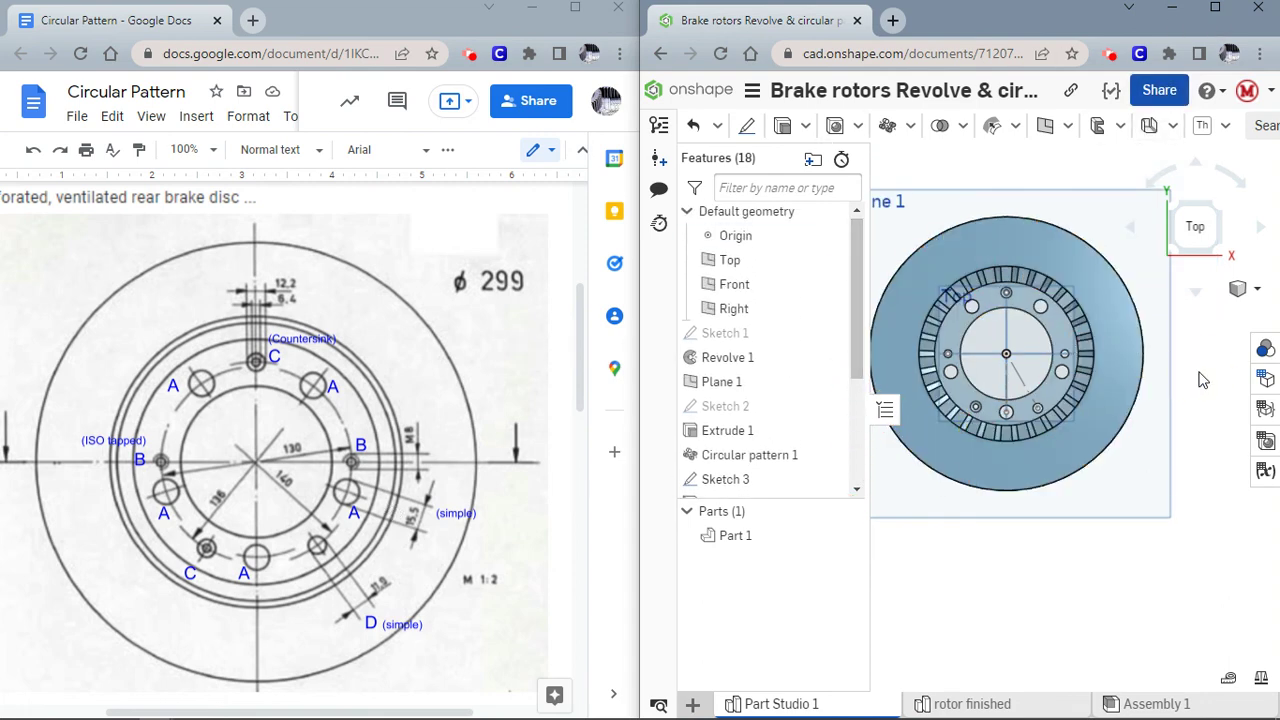
right_click_drag(1204, 380, 1185, 400)
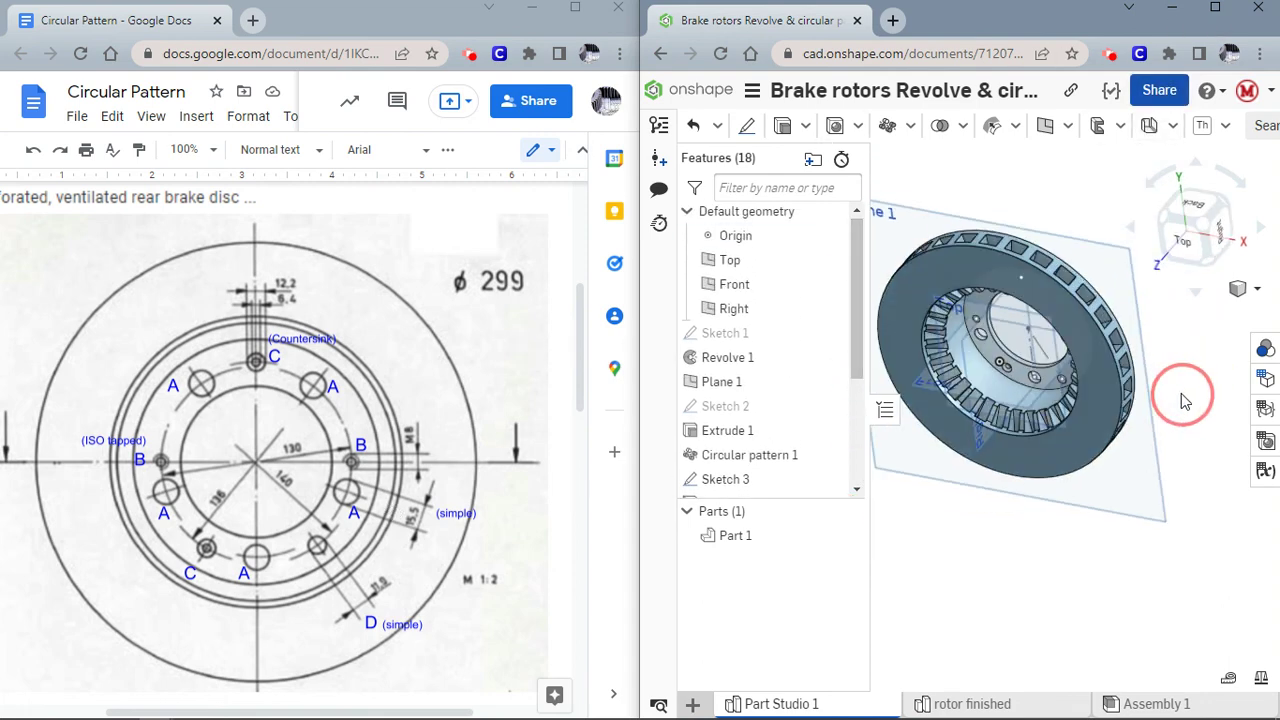
Hide Sketch 1, the Right, Front and Top planes, the origin and Sketch 3.
left_click(829, 334)
left_click(829, 333)
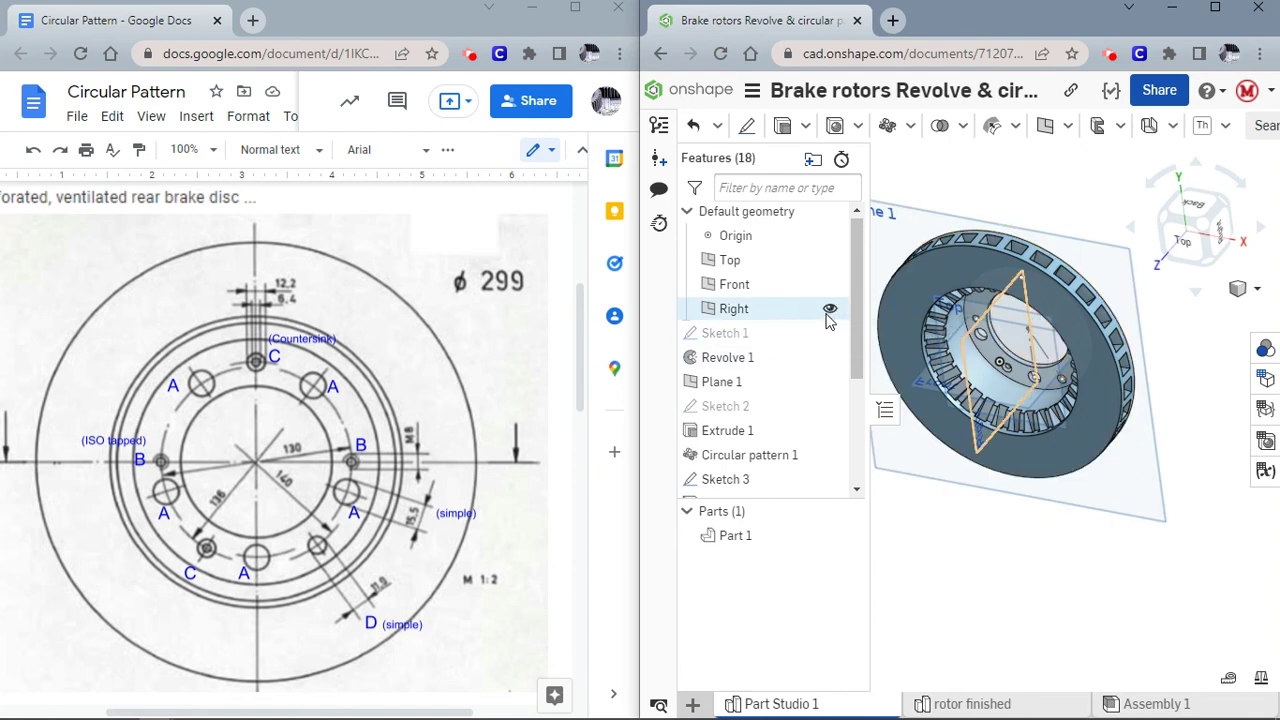
left_click(829, 309)
left_click(829, 284)
left_click(829, 260)
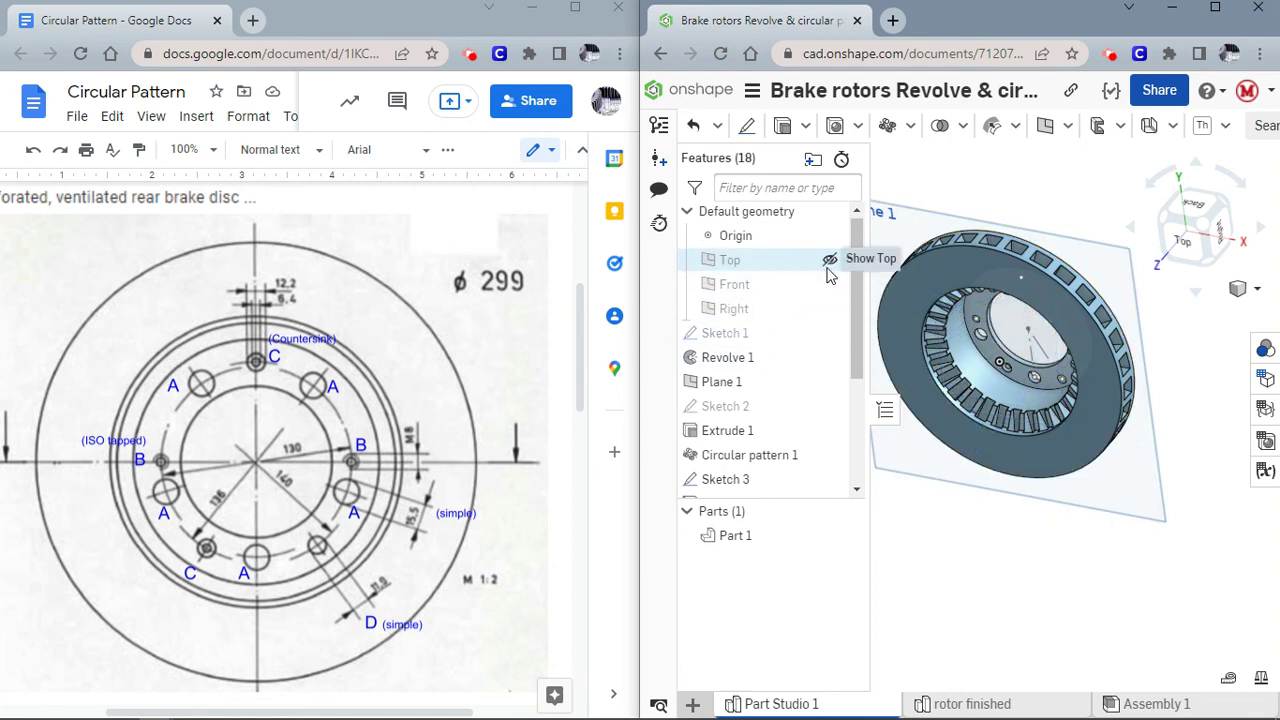
left_click(829, 236)
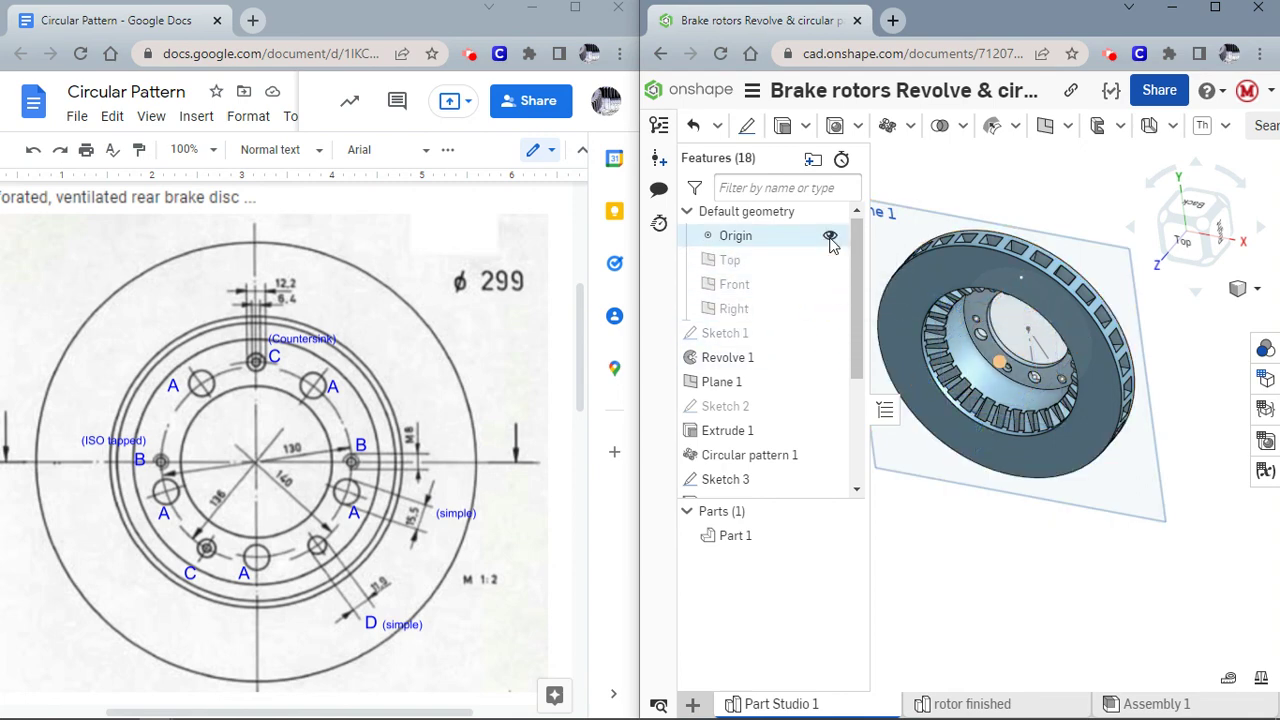
left_click(829, 479)
mouse_move(1029, 551)
right_mouse_down()
mouse_move(1040, 550)
mouse_move(1027, 543)
right_mouse_up()
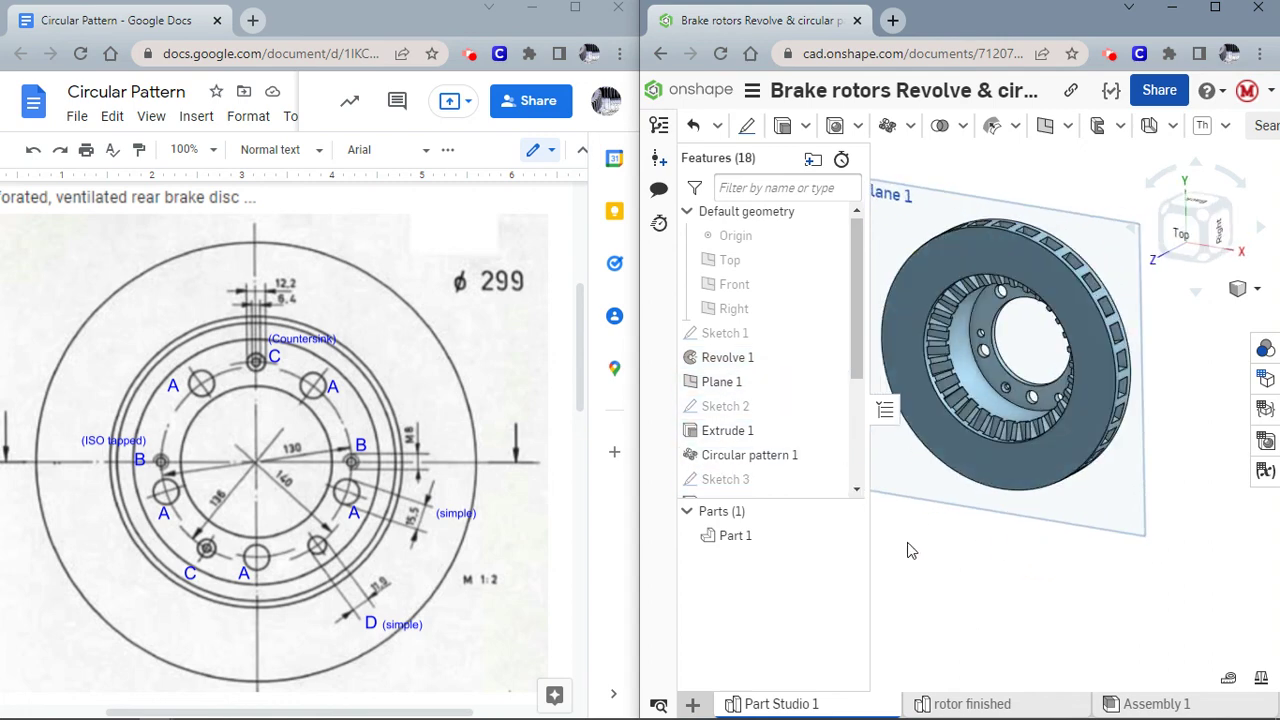
scroll(476, 484, "up", 4)
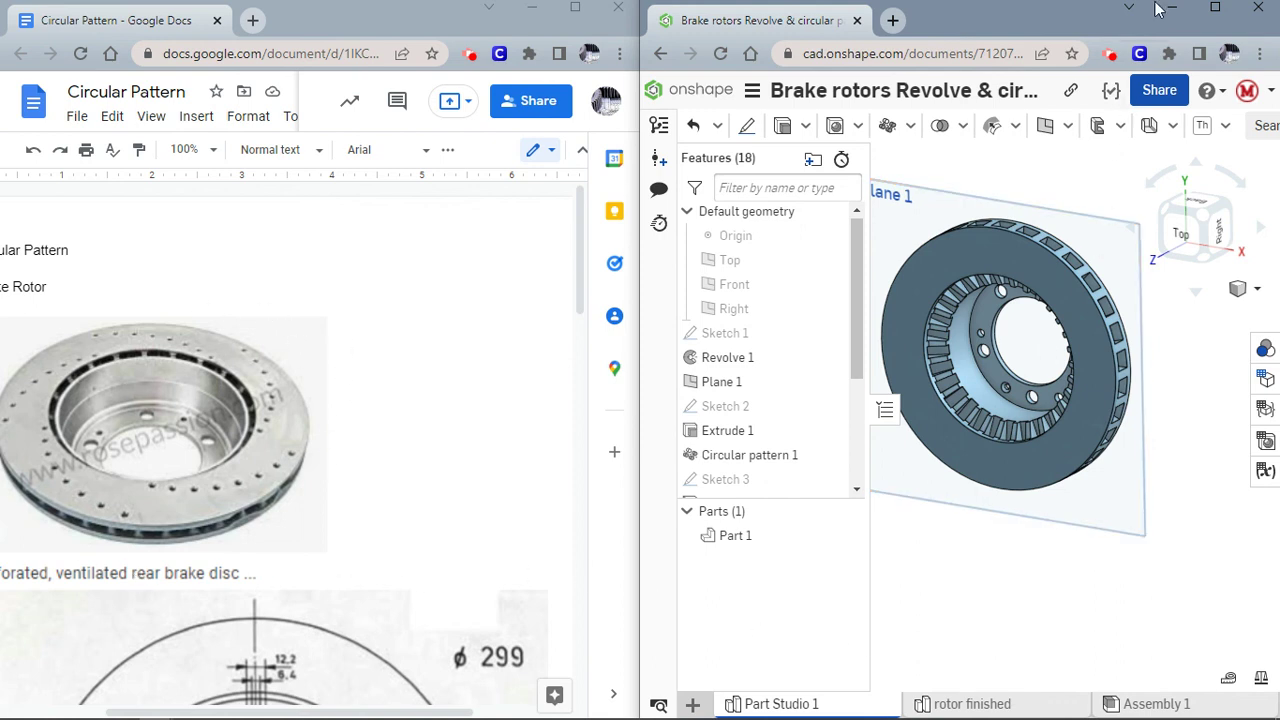
Maximize the Onshape window and rotate the rotor to show its vents and bolt holes.
left_click(1215, 7)
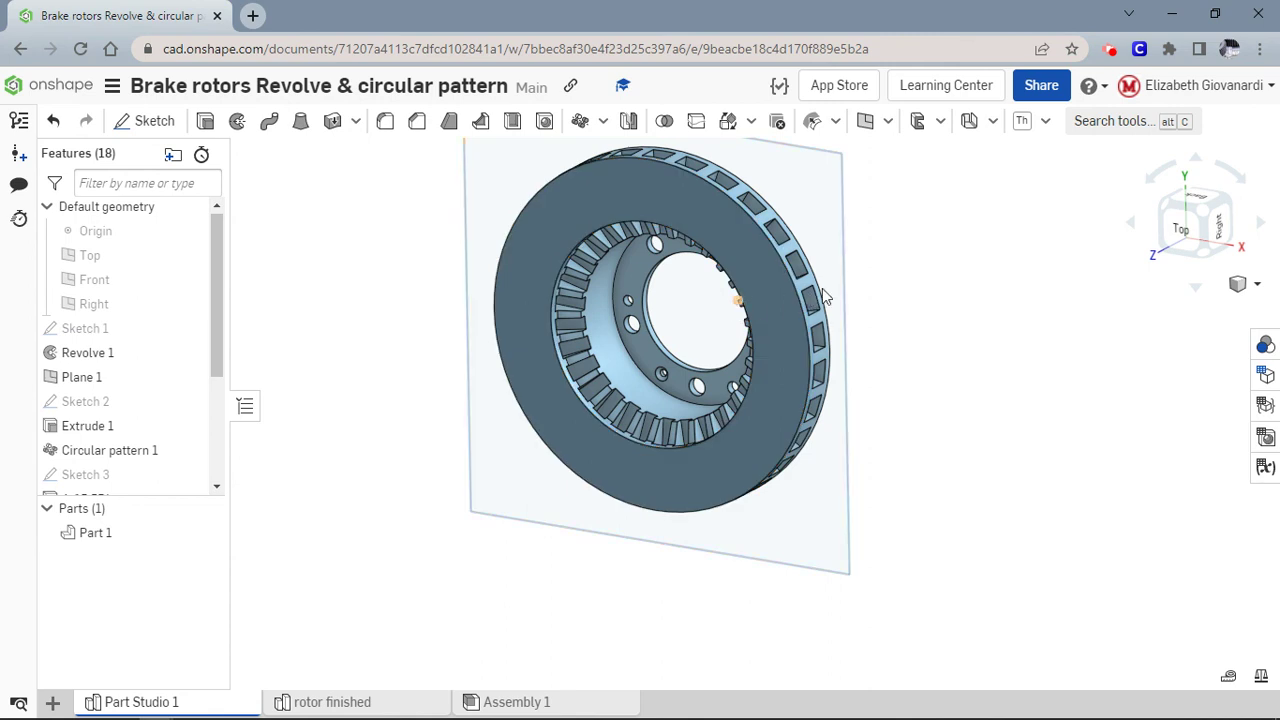
right_click_drag(897, 271, 953, 435)
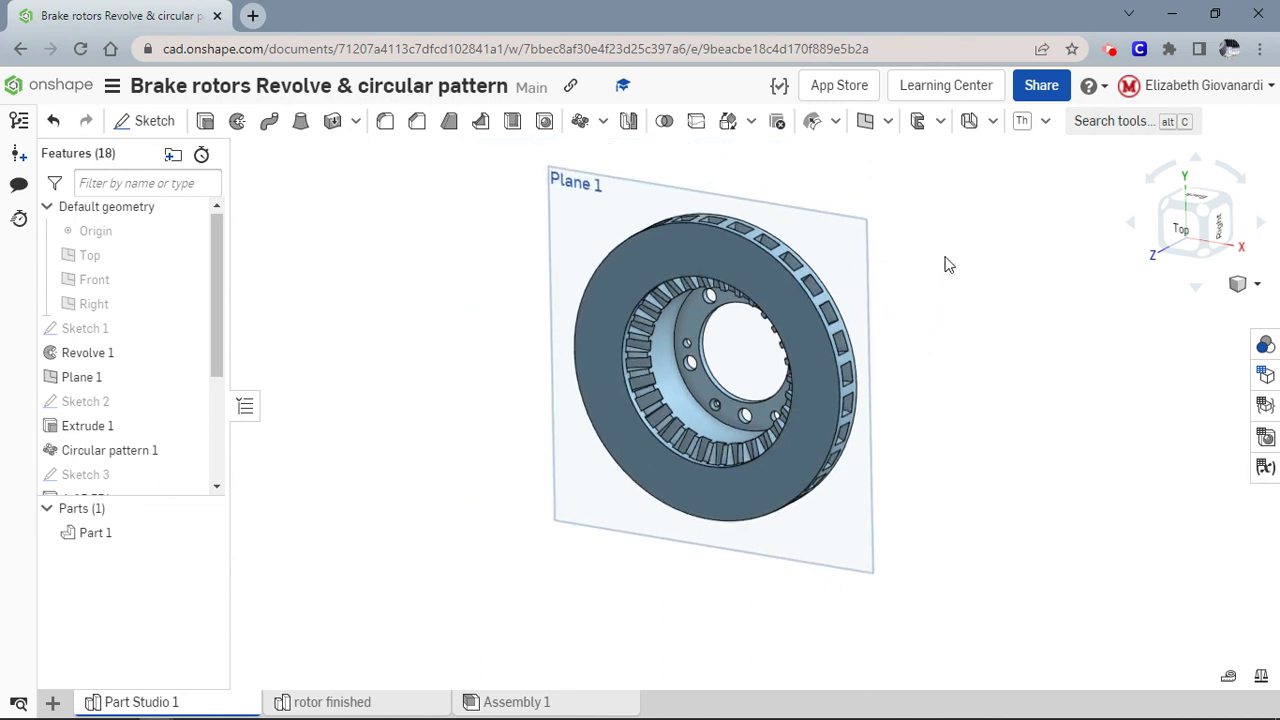